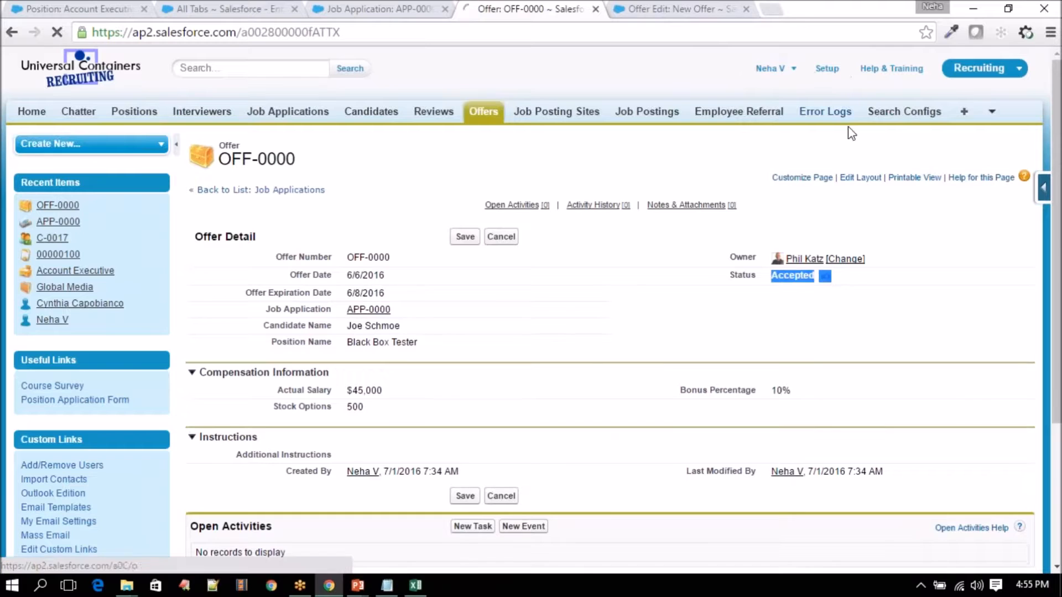
# - Open the Workflow Rules list under Create > Workflow & Approvals in Setup
pyautogui.click(736, 10)
pyautogui.click(746, 9)
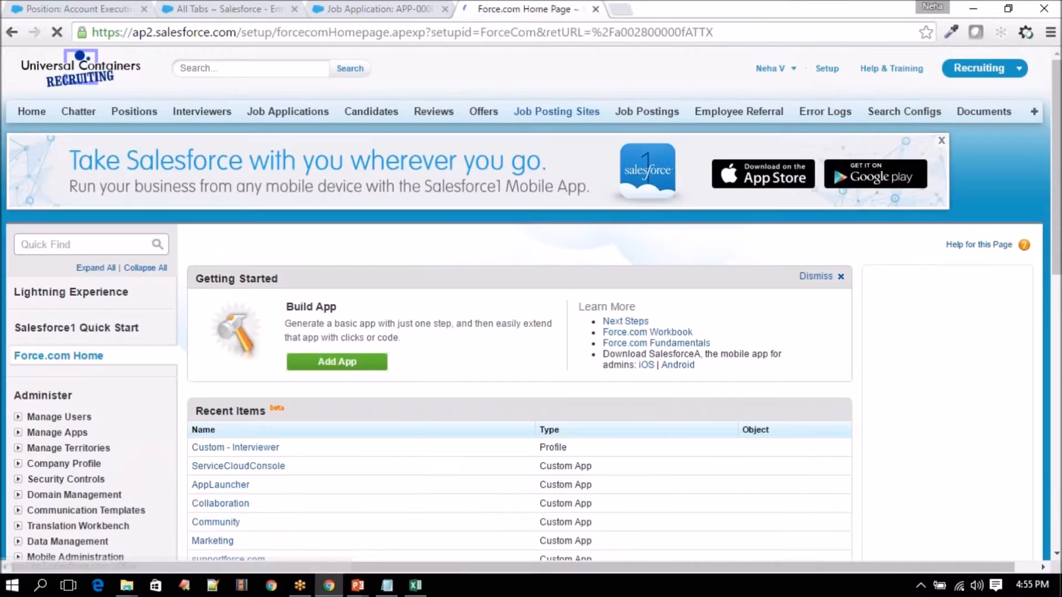
pyautogui.scroll(-7, 330, 262)
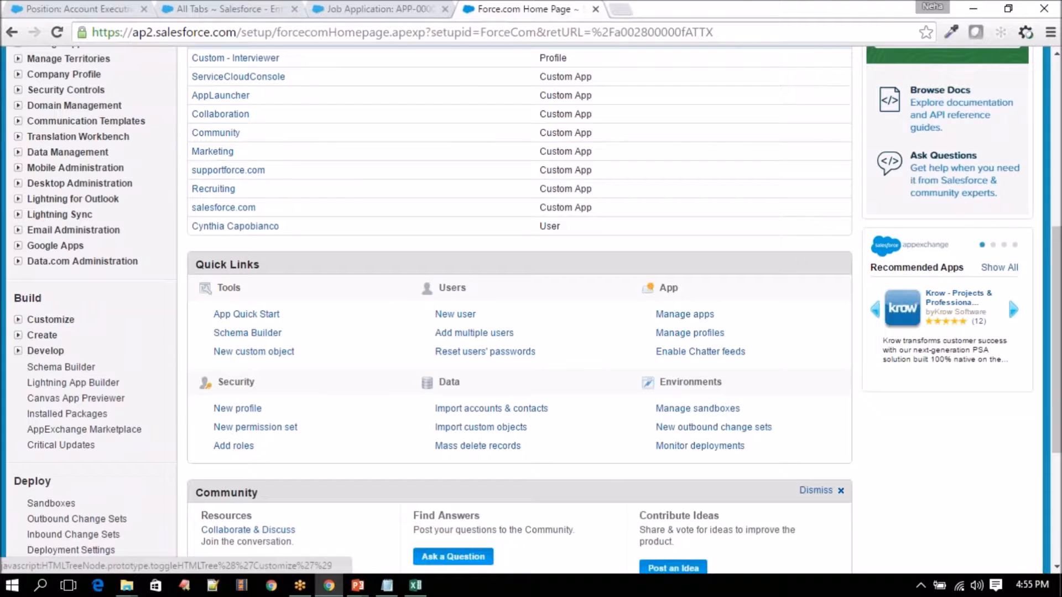
pyautogui.click(19, 335)
pyautogui.scroll(-3, 18, 342)
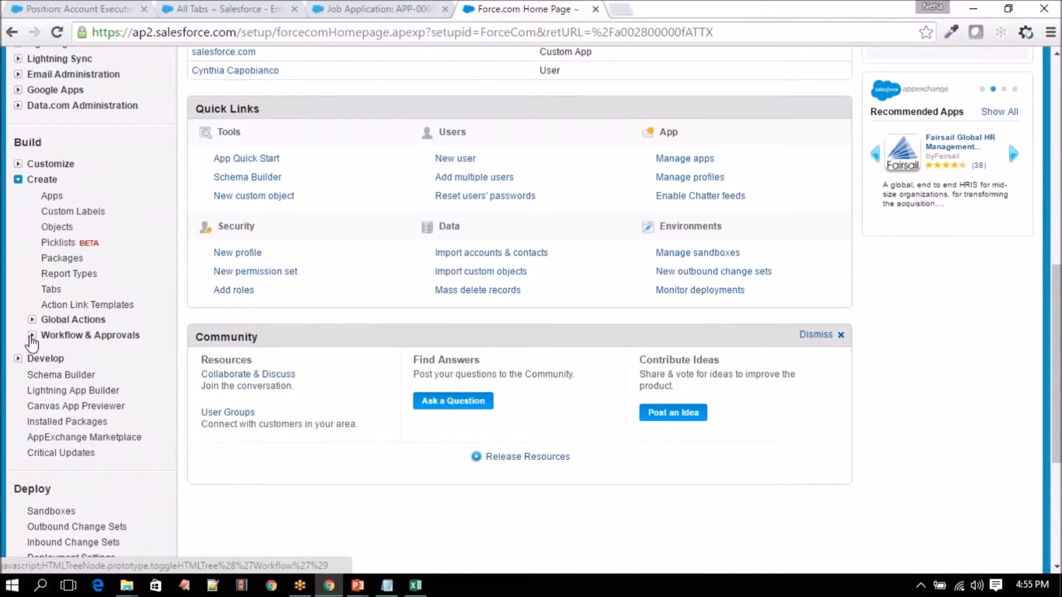
pyautogui.click(31, 336)
pyautogui.scroll(-2, 32, 343)
pyautogui.click(88, 274)
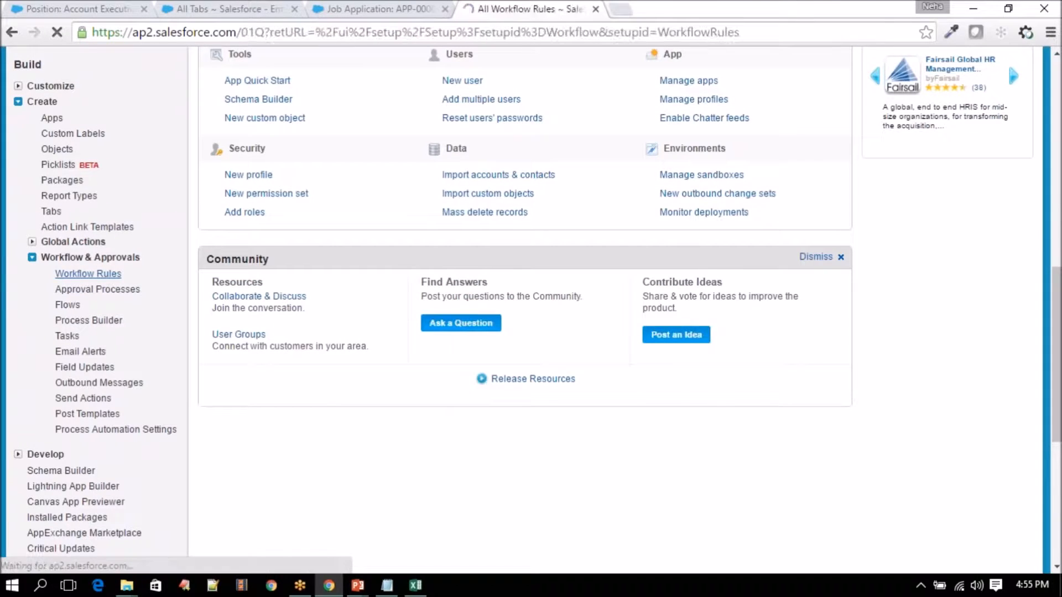
pyautogui.scroll(-3, 390, 367)
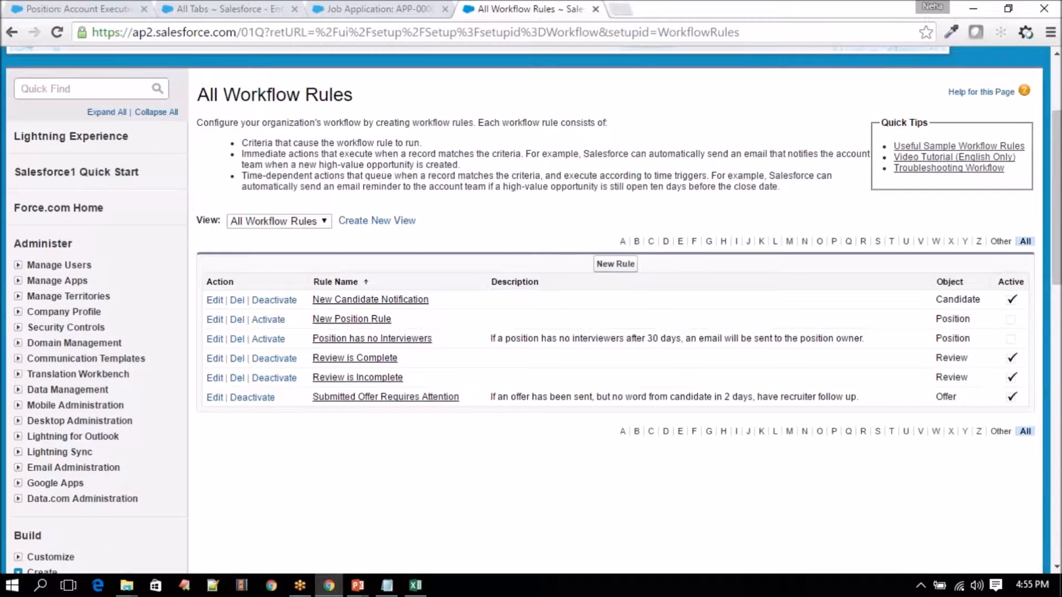
# - Start a new workflow rule, glancing at the Create a Workflow demo slide
pyautogui.click(614, 264)
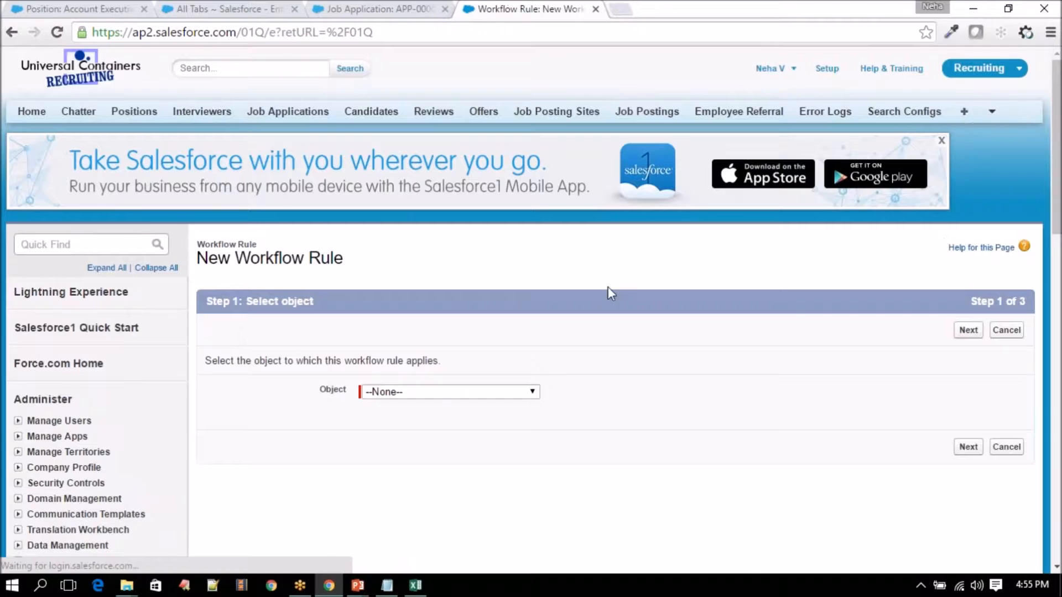
pyautogui.scroll(-2, 608, 286)
pyautogui.moveTo(358, 588)
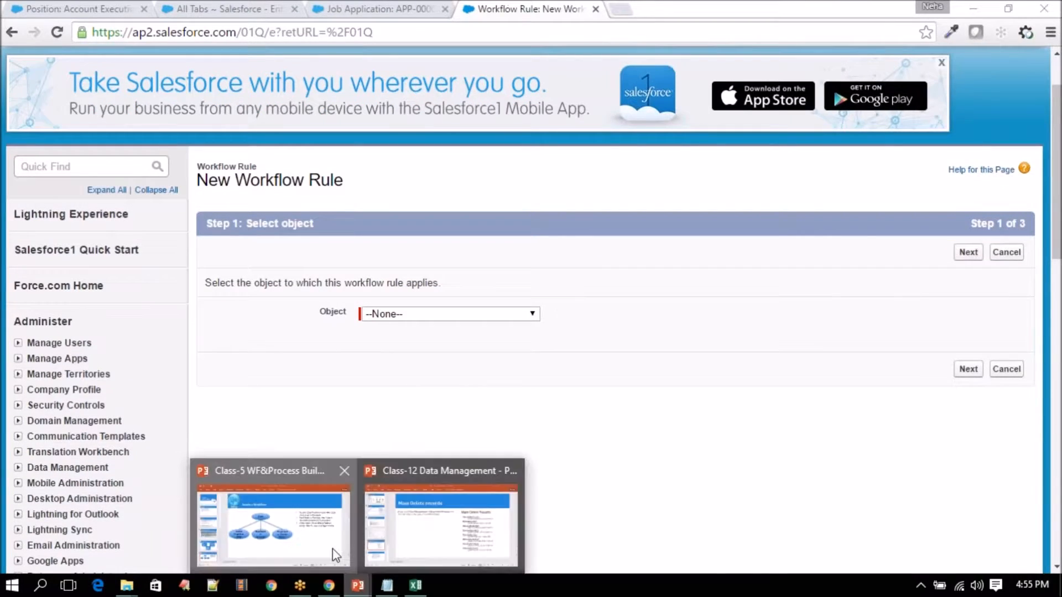
pyautogui.click(333, 549)
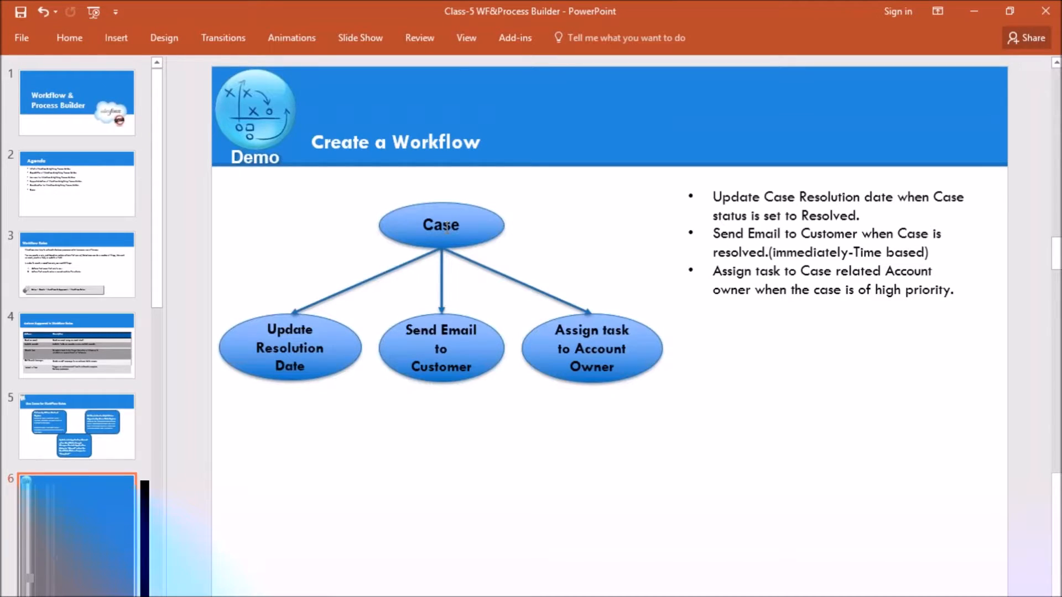
pyautogui.click(329, 585)
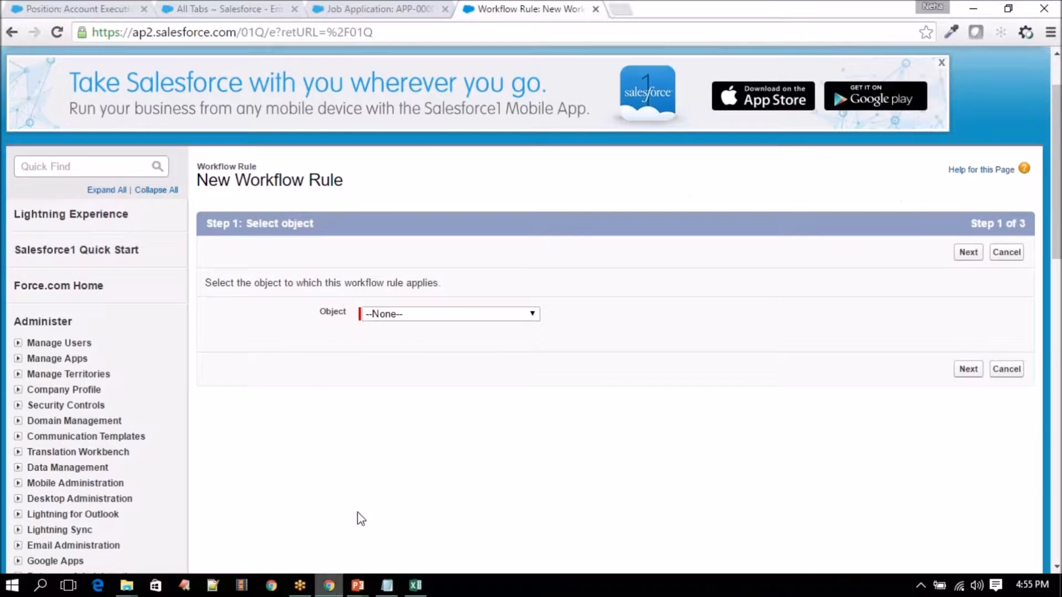
# - Choose Case as the rule's object and name the rule Case_Status_Resolution
pyautogui.click(469, 316)
pyautogui.press('c')
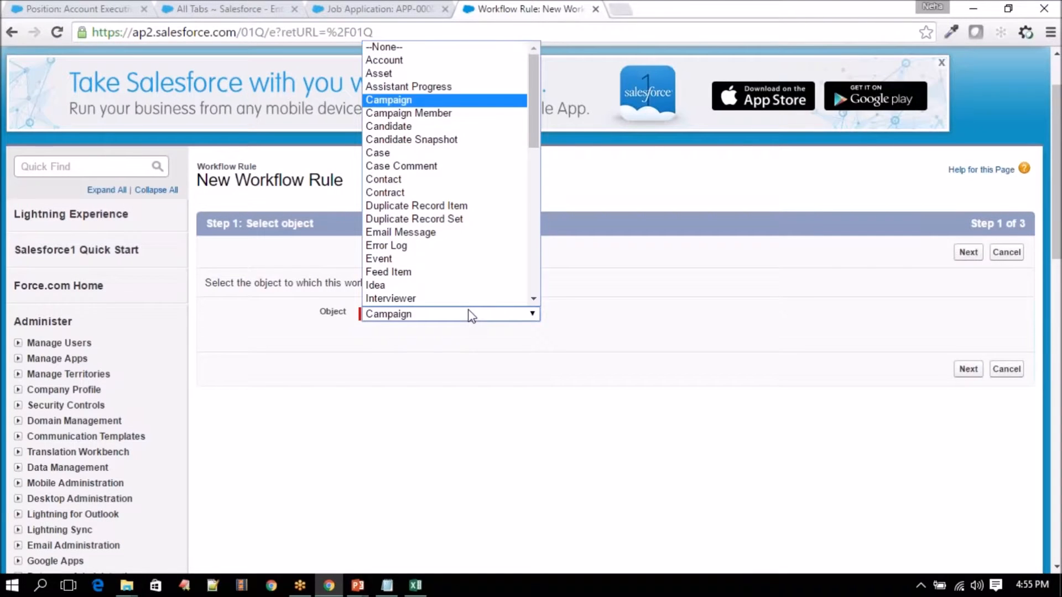
pyautogui.press('c')
pyautogui.press('c')
pyautogui.press('c')
pyautogui.press('c')
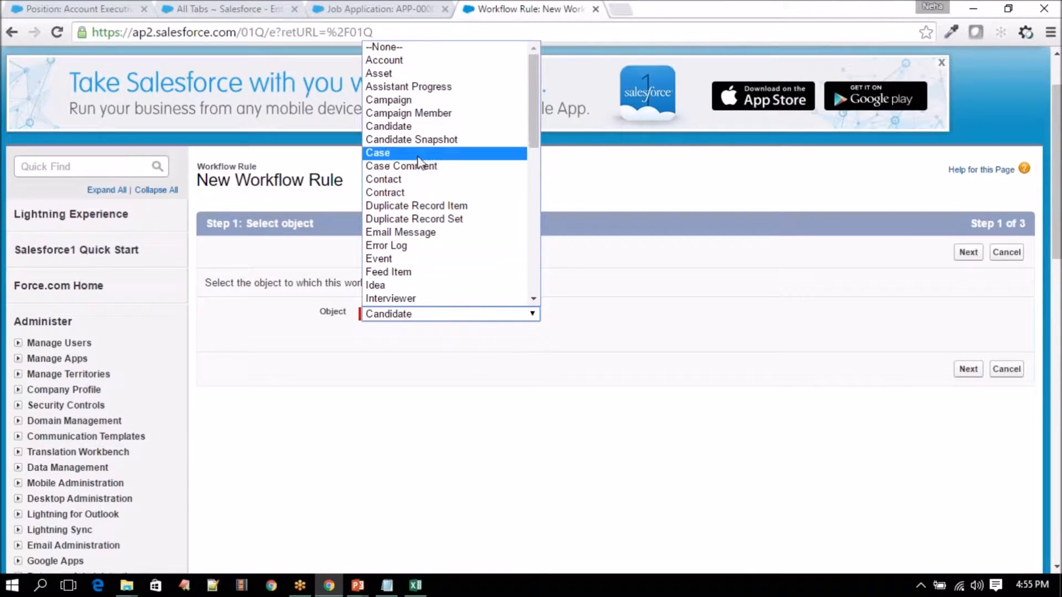
pyautogui.click(417, 155)
pyautogui.click(968, 253)
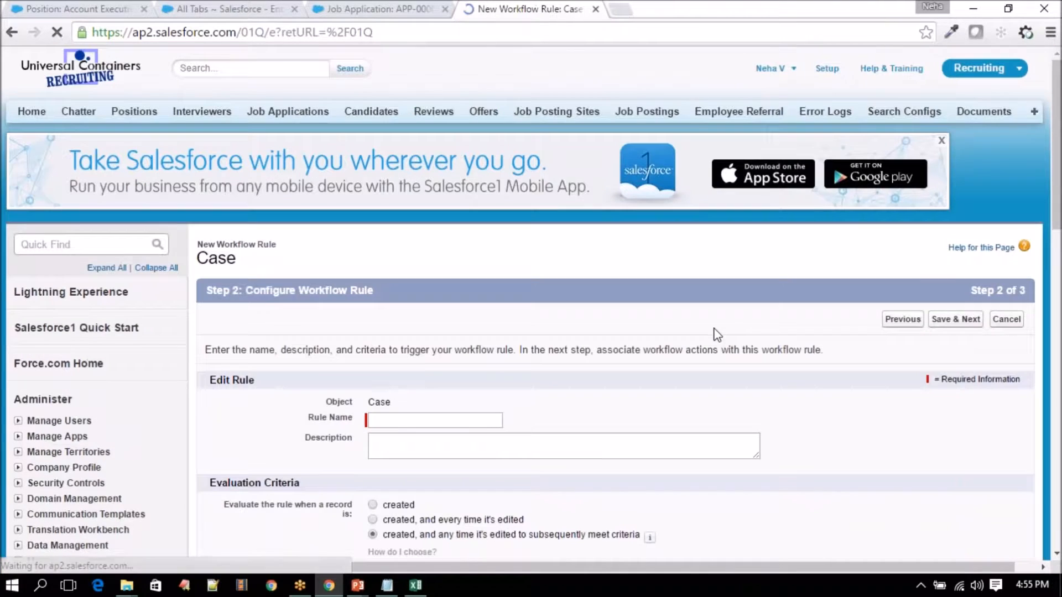
pyautogui.scroll(-1, 678, 353)
pyautogui.click(465, 339)
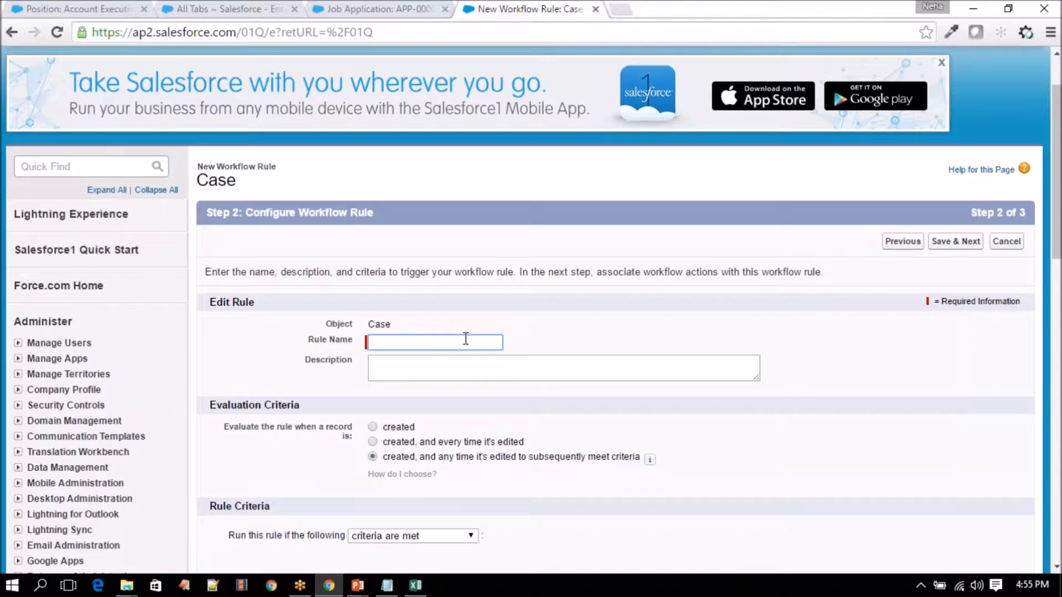
pyautogui.write('Case_Status_Resolution')
# - Describe the rule: when a case is resolved, update resolution date and email the customer
pyautogui.click(474, 367)
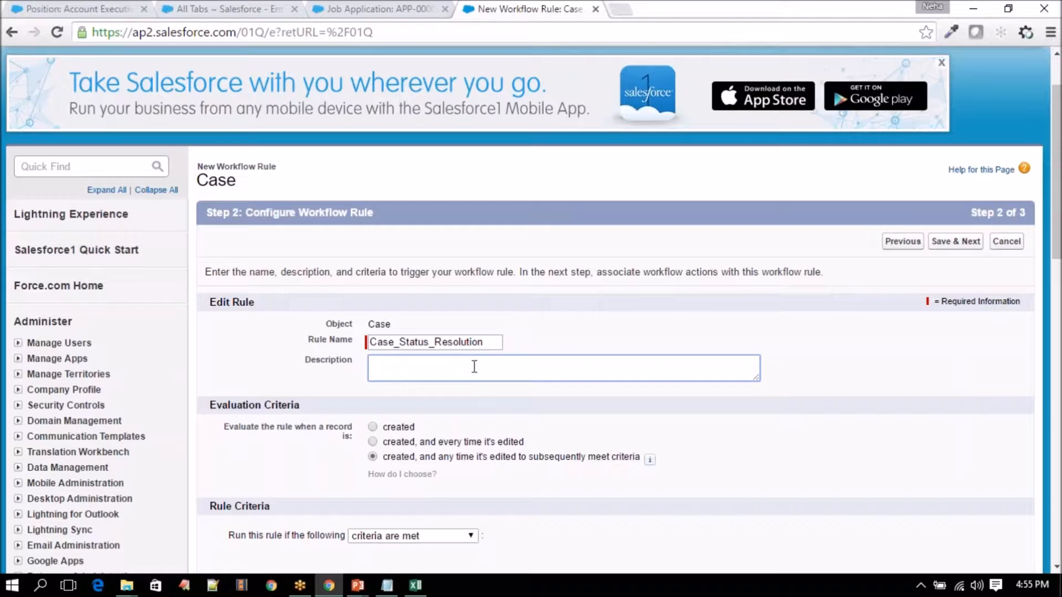
pyautogui.write('Whenever a ccase status is to resolv')
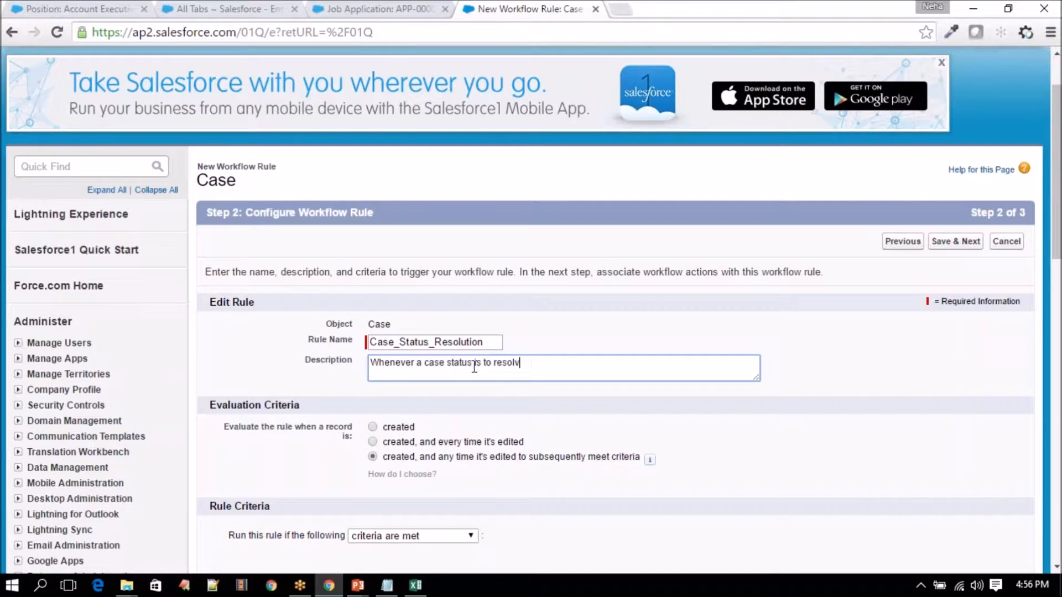
pyautogui.write('ed, update ')
pyautogui.write('se')
pyautogui.press('BackSpace')
pyautogui.press('BackSpace')
pyautogui.write('resolution data')
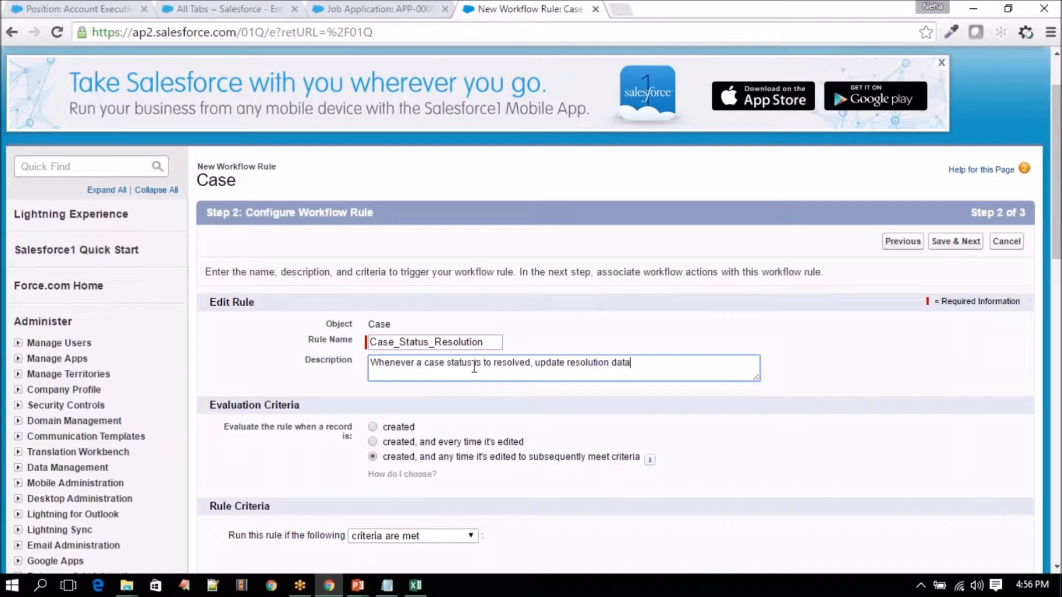
pyautogui.press('BackSpace')
pyautogui.write('e and Send email to customer ')
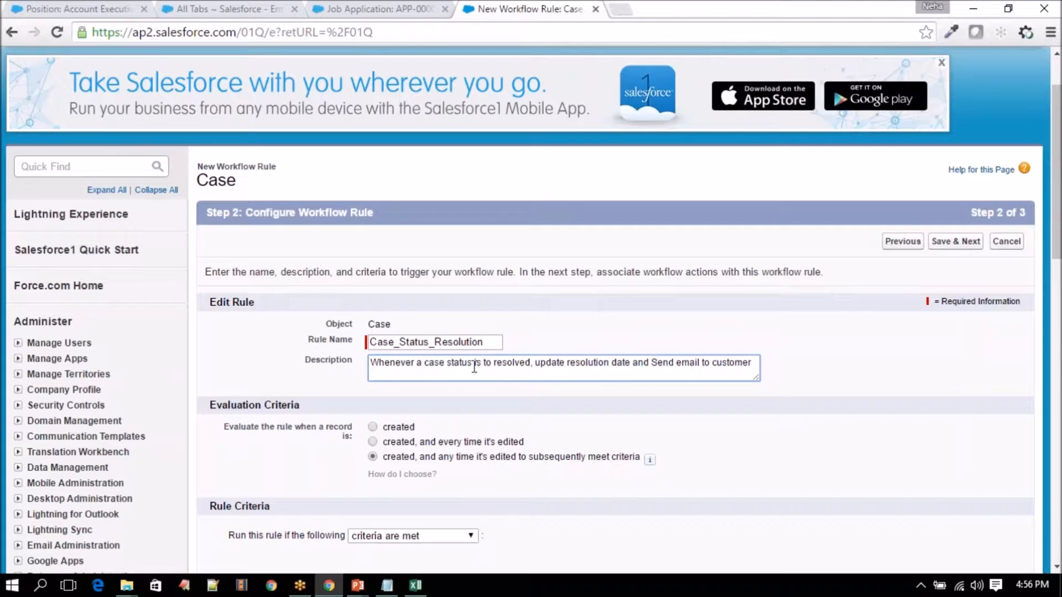
pyautogui.write('Saying his case is  resolved.')
pyautogui.scroll(-3, 435, 358)
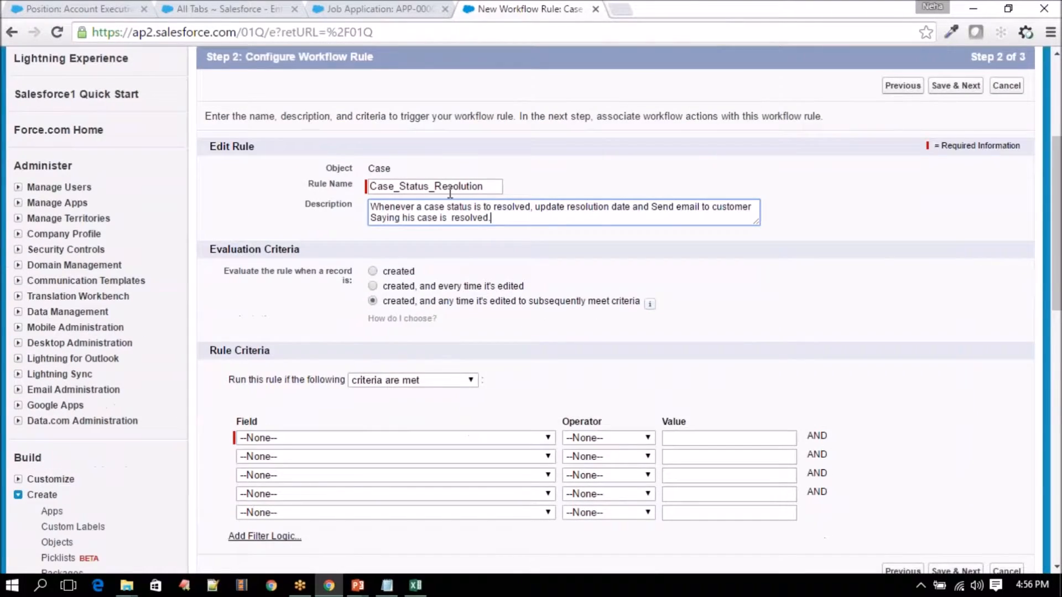
pyautogui.moveTo(511, 218); pyautogui.dragTo(370, 206)
pyautogui.click(708, 208)
pyautogui.moveTo(652, 208); pyautogui.dragTo(667, 217)
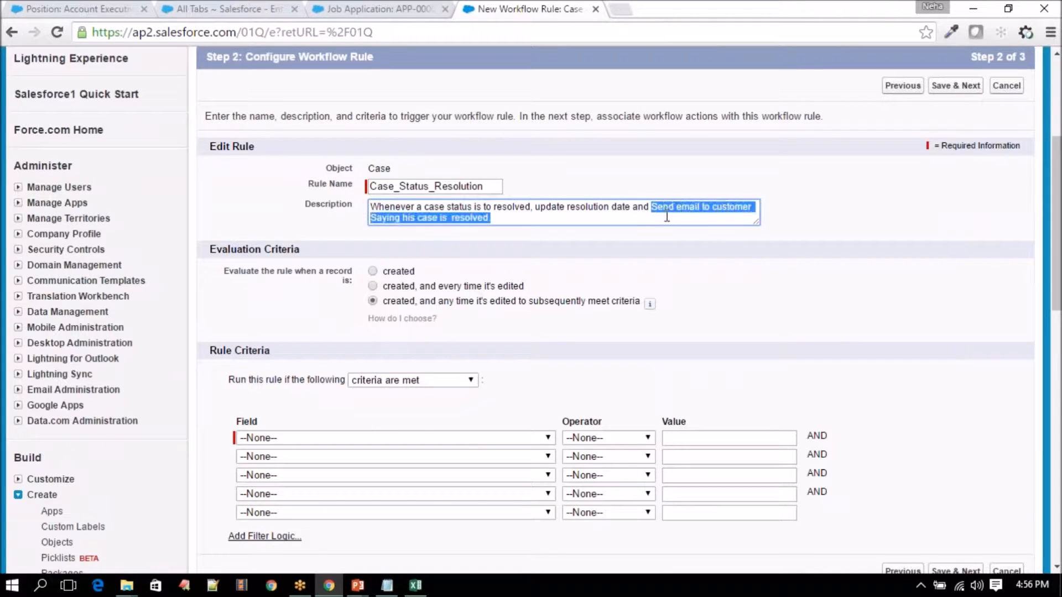
pyautogui.click(613, 215)
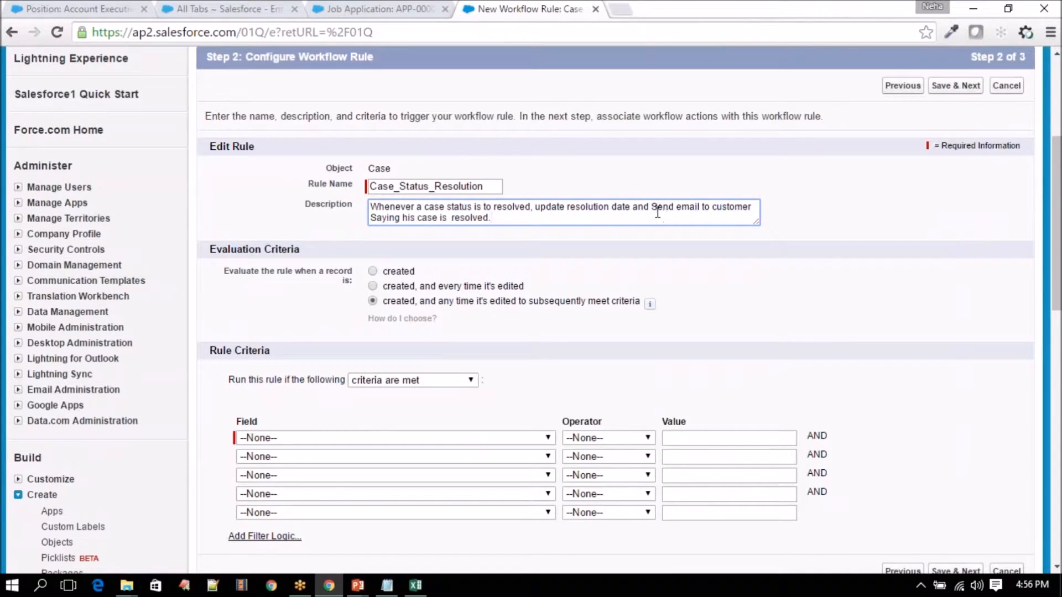
pyautogui.moveTo(652, 208); pyautogui.dragTo(665, 224)
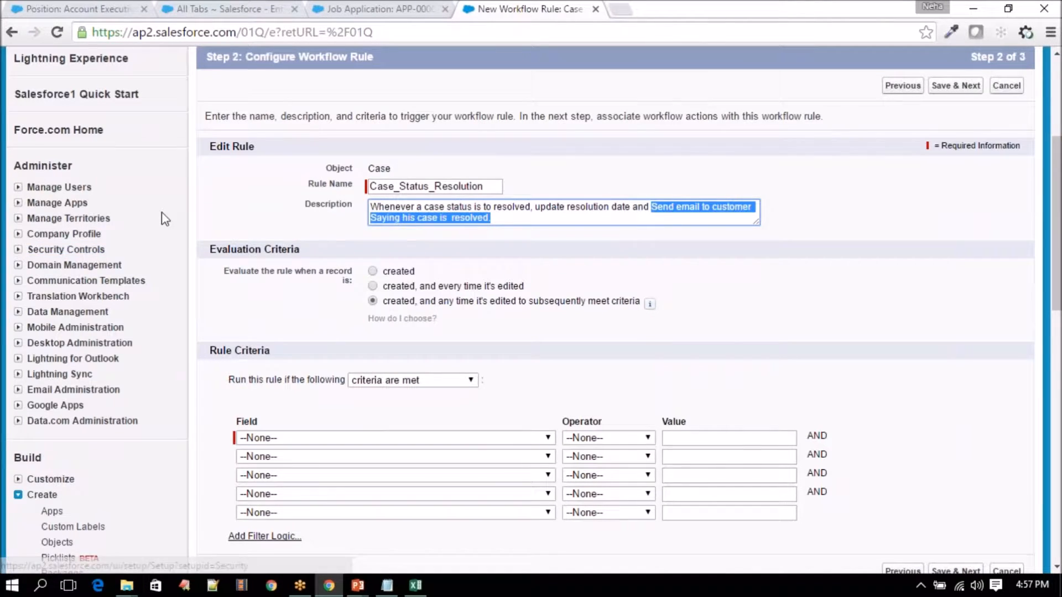
pyautogui.scroll(-1, 160, 215)
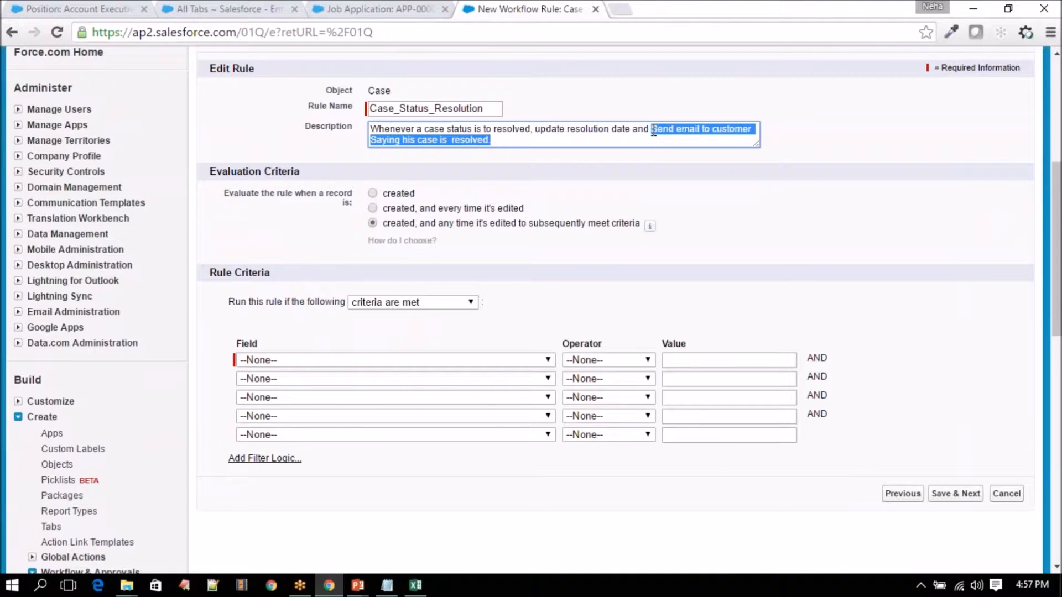
pyautogui.doubleClick(688, 130)
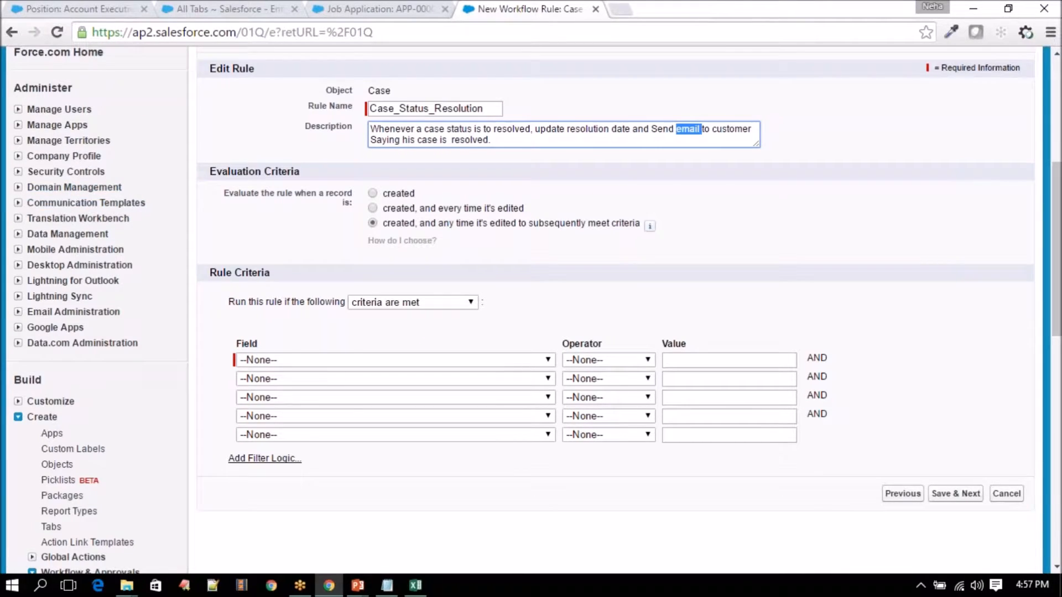
# - Open Email Templates in a new tab and start a new template
pyautogui.click(18, 204)
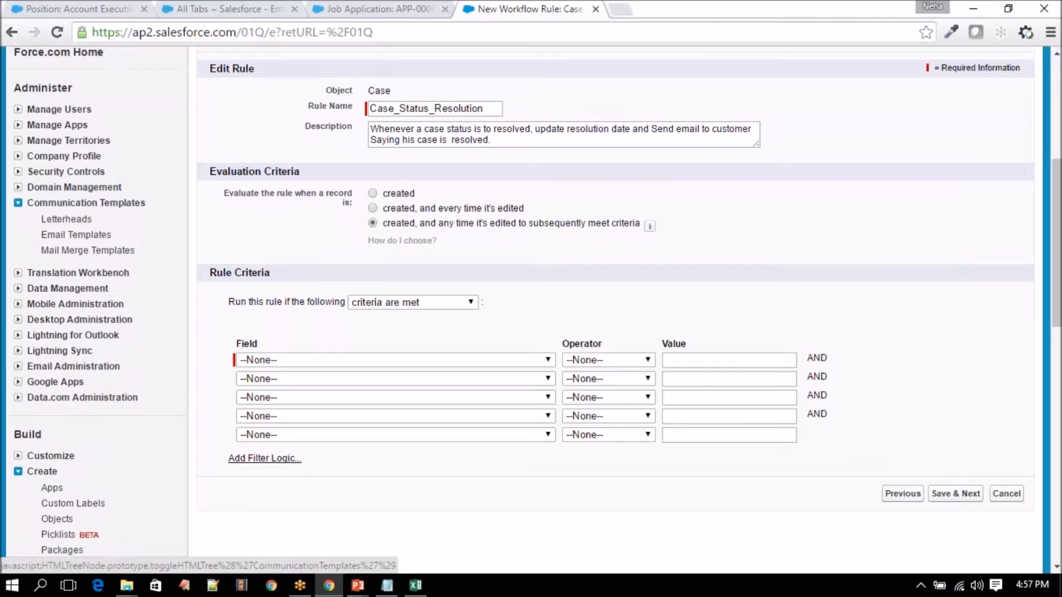
pyautogui.rightClick(84, 238)
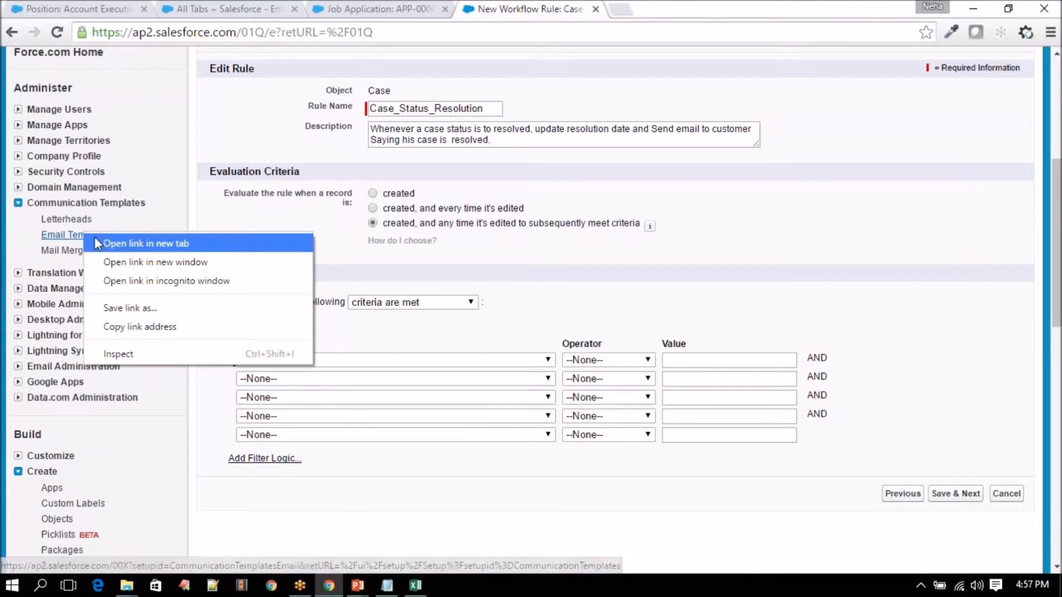
pyautogui.click(105, 245)
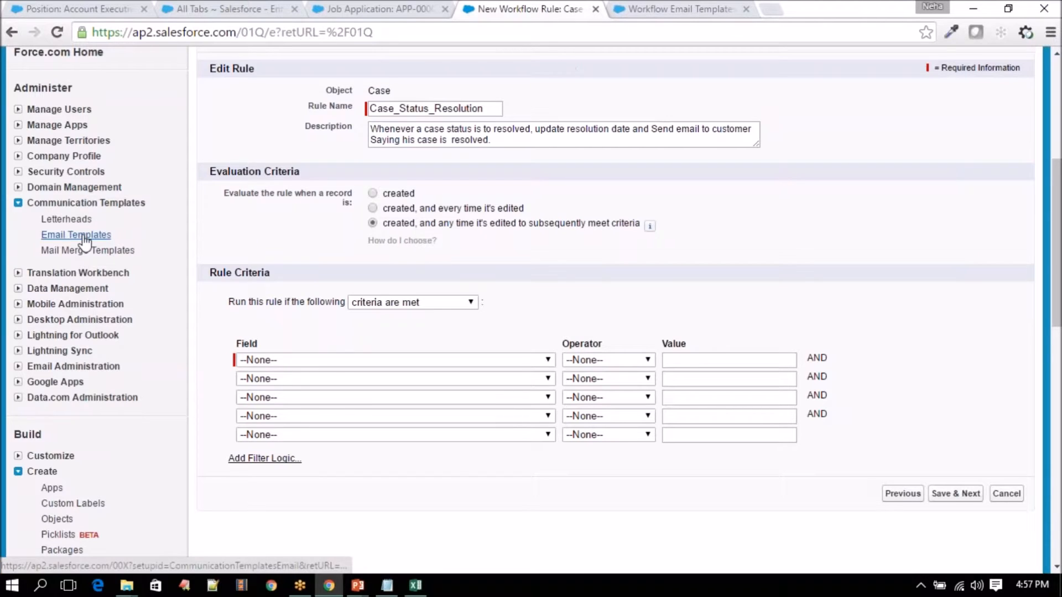
pyautogui.click(671, 9)
pyautogui.scroll(-1, 582, 190)
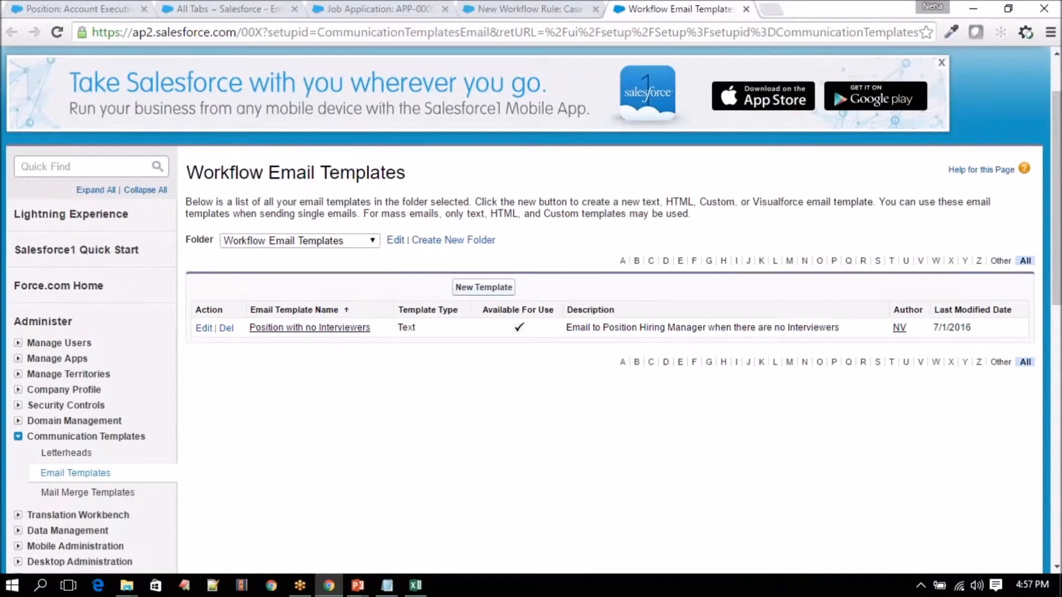
pyautogui.click(485, 291)
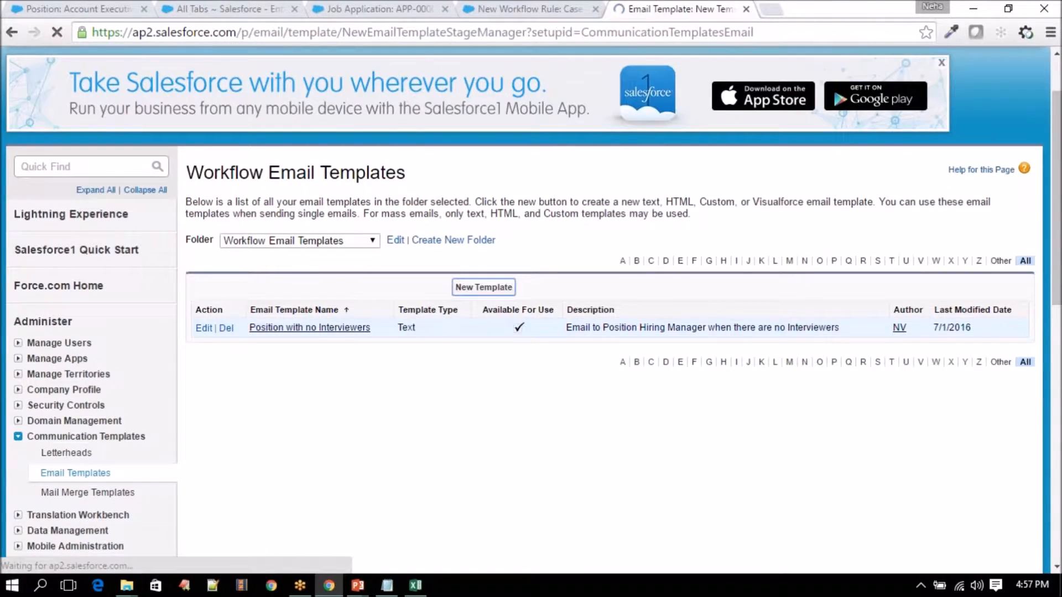
# - Review the four template types and choose the plain Text type
pyautogui.scroll(-5, 372, 226)
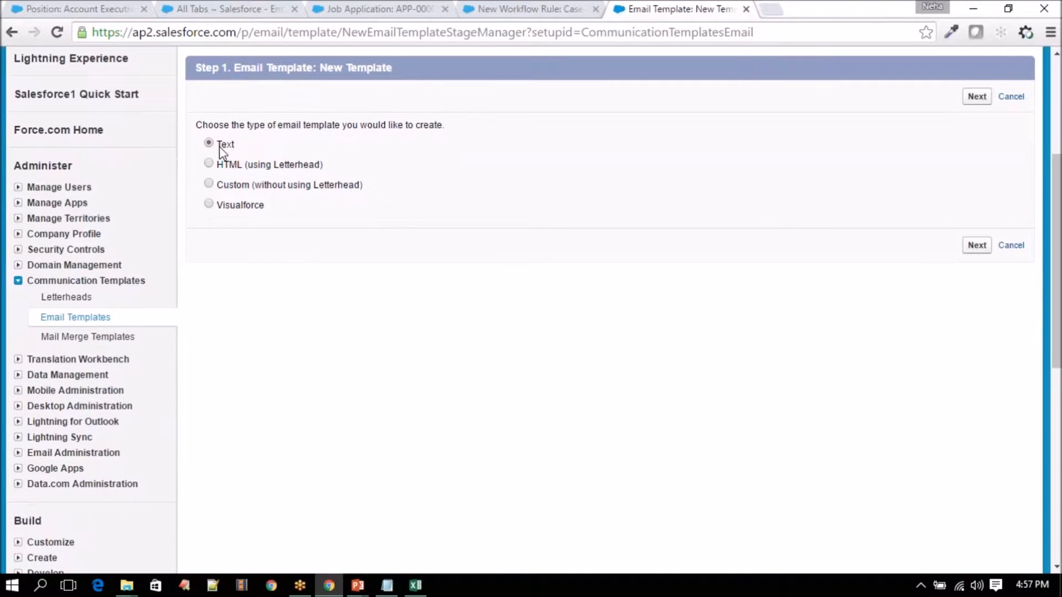
pyautogui.moveTo(221, 144); pyautogui.dragTo(326, 166)
pyautogui.click(262, 145)
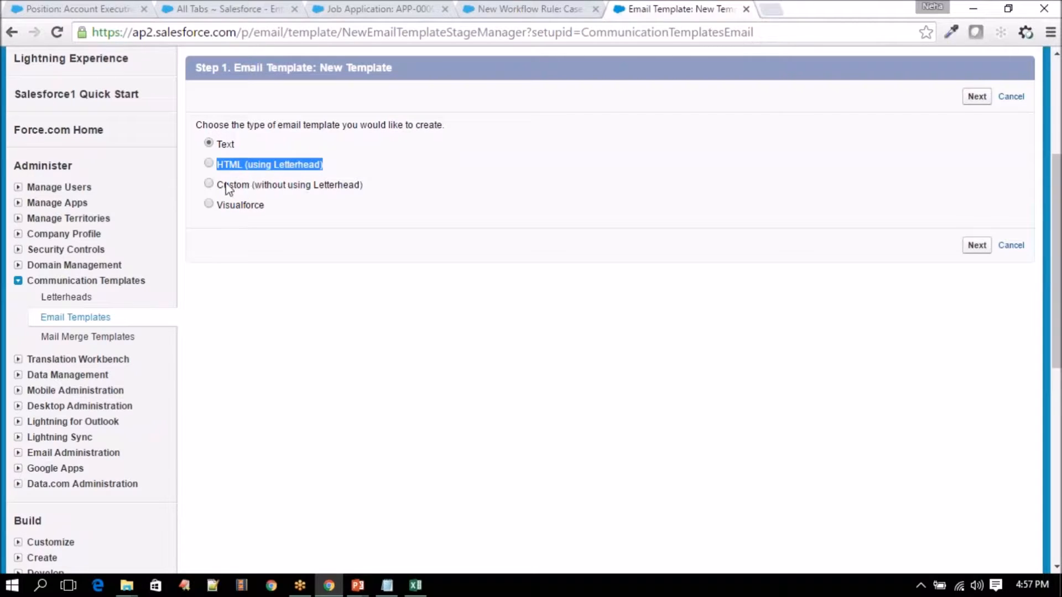
pyautogui.moveTo(220, 186); pyautogui.dragTo(215, 142)
pyautogui.click(273, 213)
pyautogui.click(256, 263)
pyautogui.moveTo(251, 205); pyautogui.dragTo(236, 185)
pyautogui.moveTo(215, 143); pyautogui.dragTo(267, 208)
pyautogui.click(293, 221)
pyautogui.scroll(1, 302, 242)
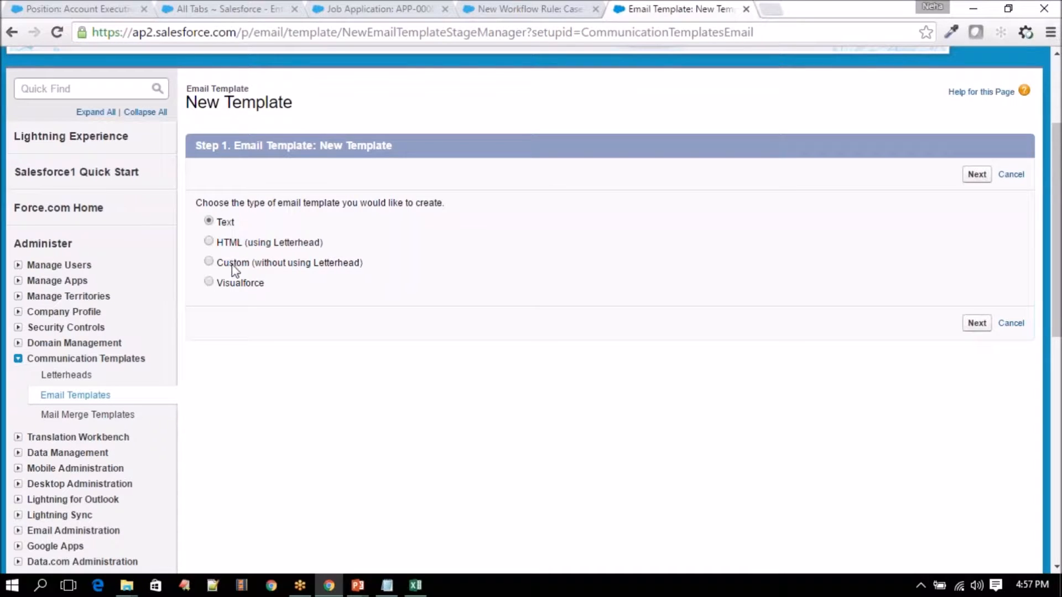
pyautogui.moveTo(264, 282); pyautogui.dragTo(217, 242)
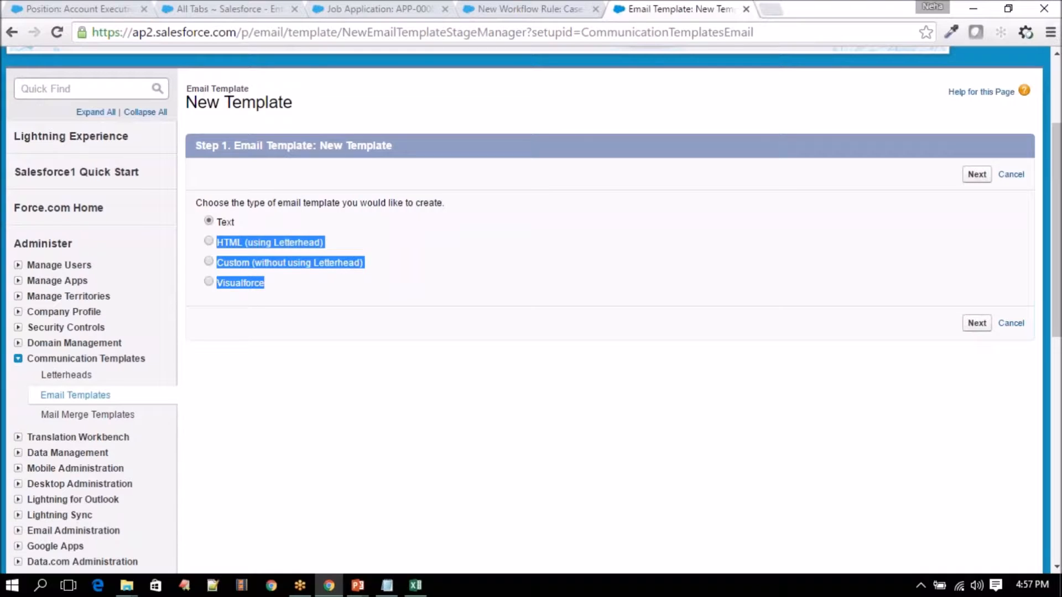
pyautogui.click(263, 283)
pyautogui.click(224, 223)
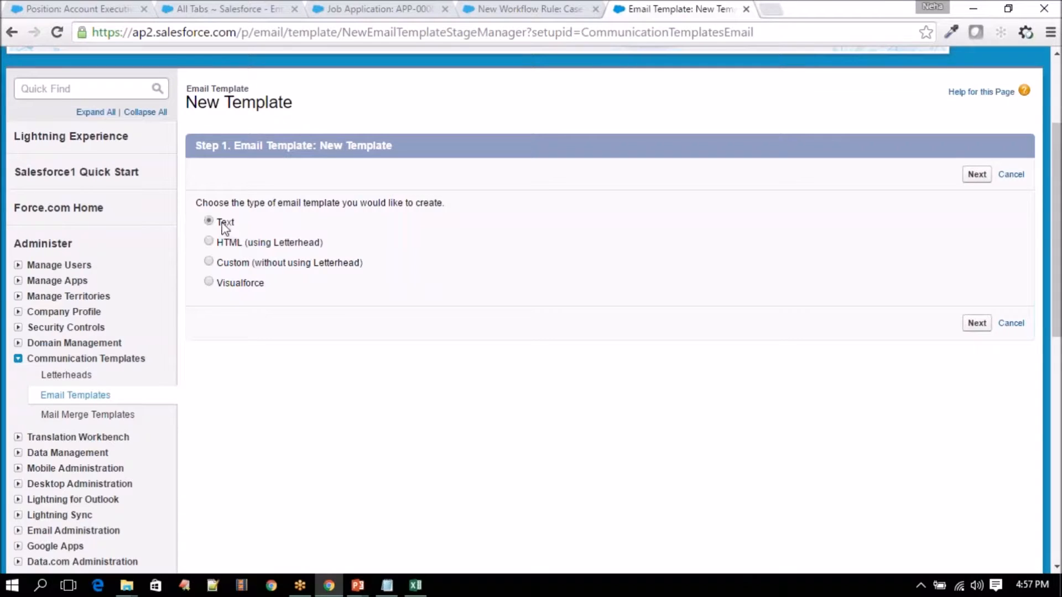
pyautogui.click(985, 178)
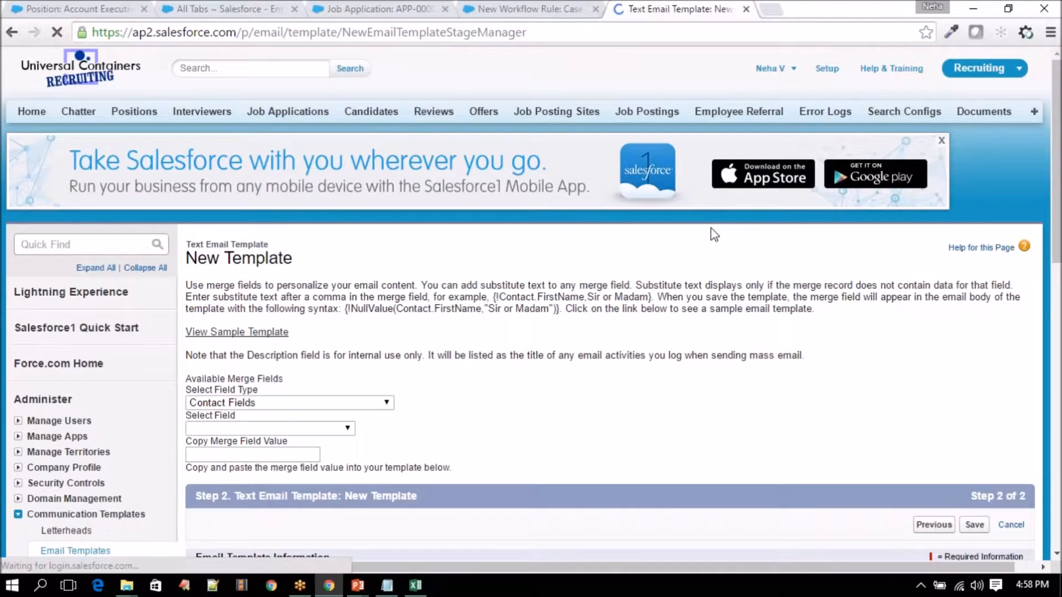
# - Keep Workflow Email Templates as the folder and mark the template Available For Use
pyautogui.scroll(-6, 712, 235)
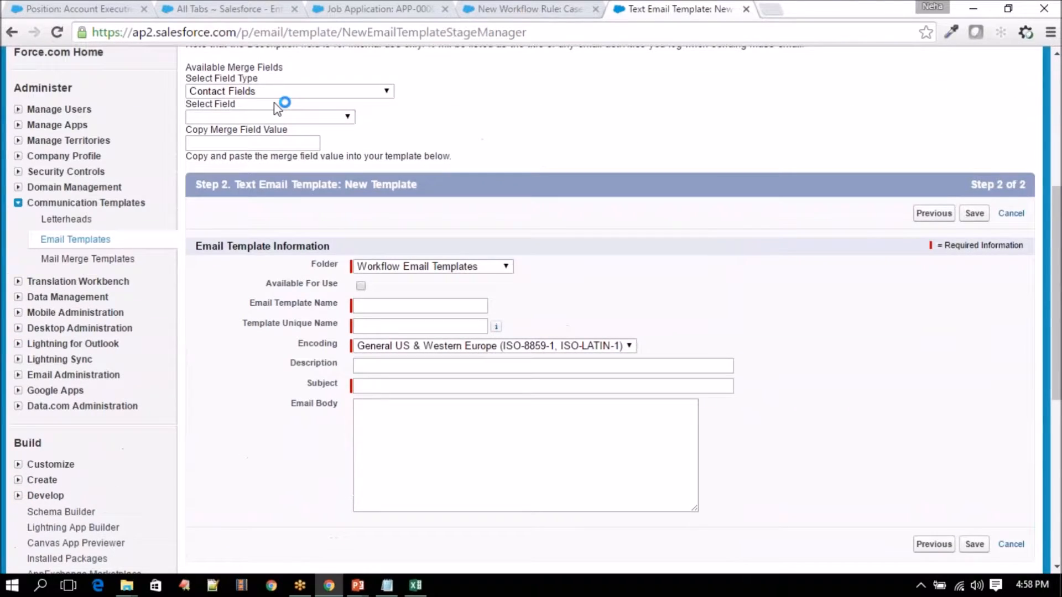
pyautogui.click(397, 268)
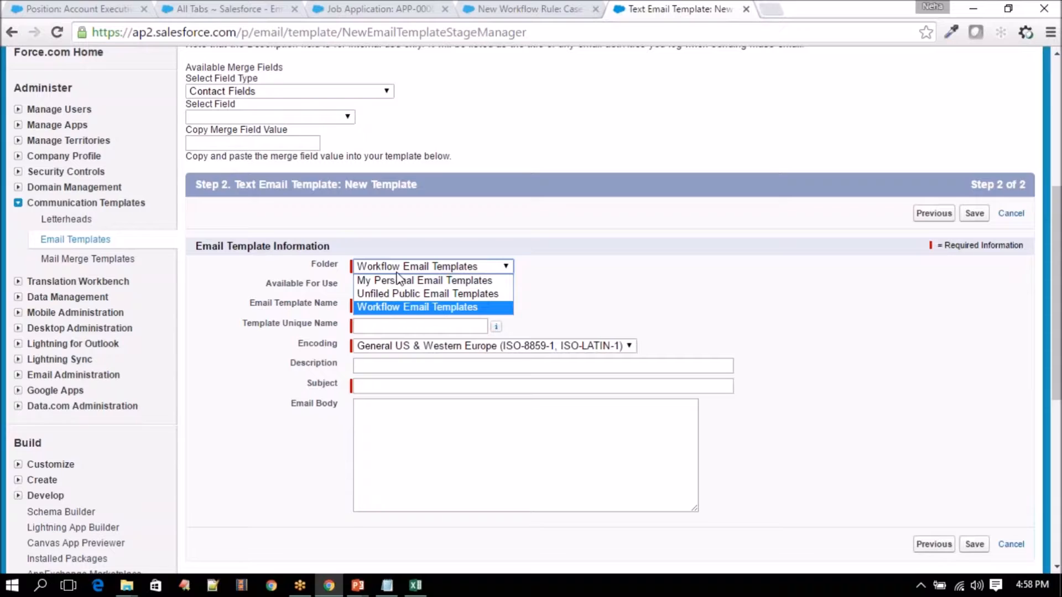
pyautogui.click(397, 272)
pyautogui.moveTo(312, 266); pyautogui.dragTo(342, 270)
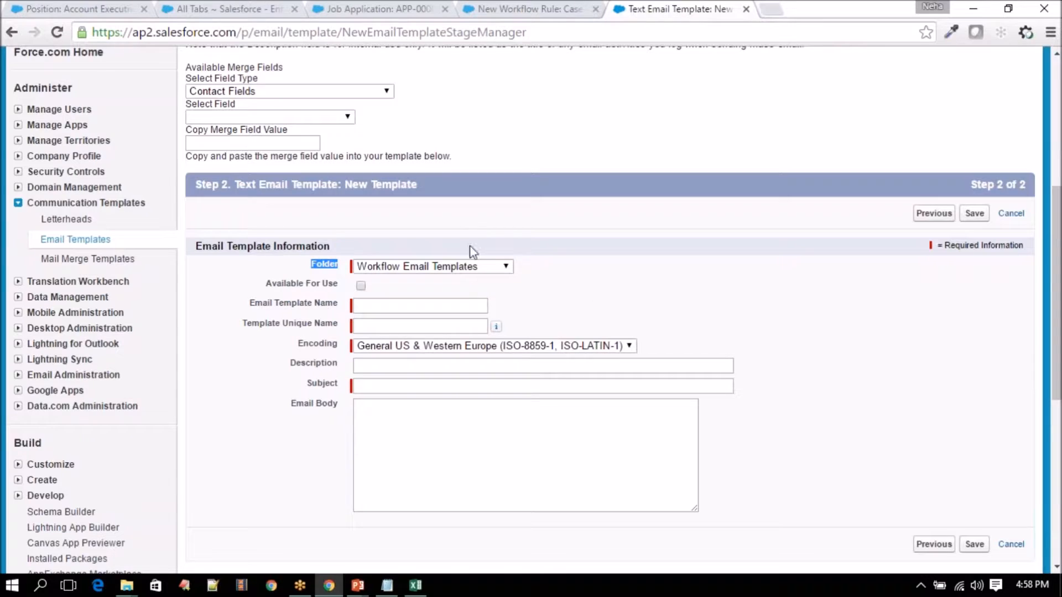
pyautogui.click(464, 267)
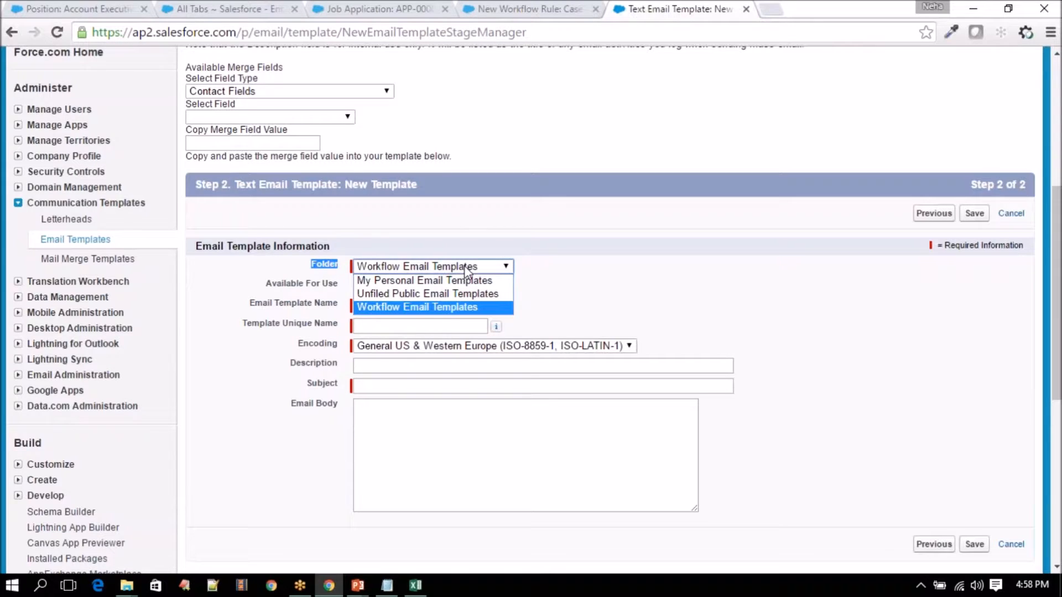
pyautogui.click(445, 308)
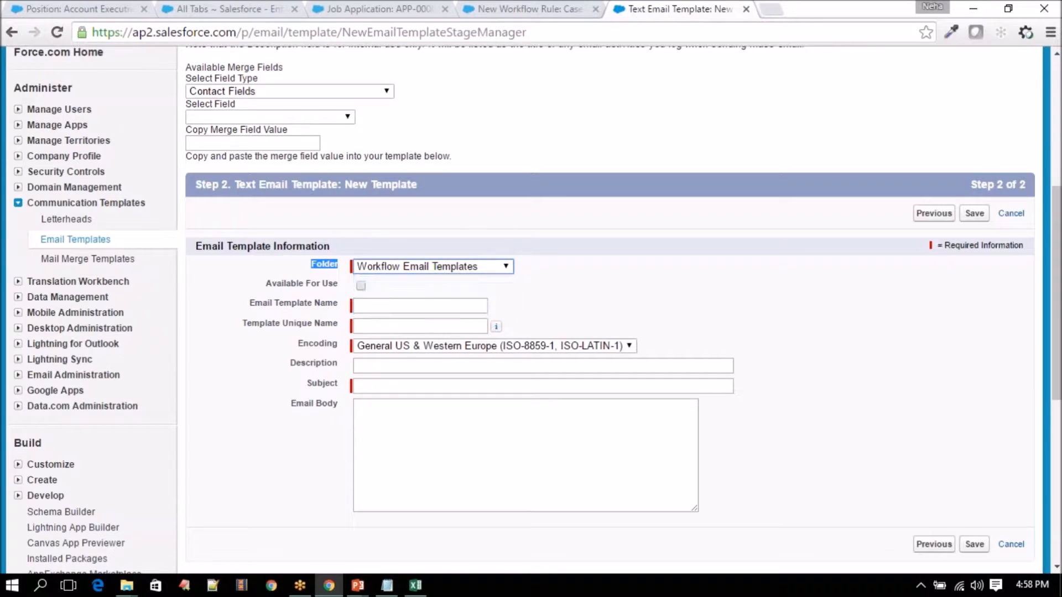
pyautogui.click(361, 286)
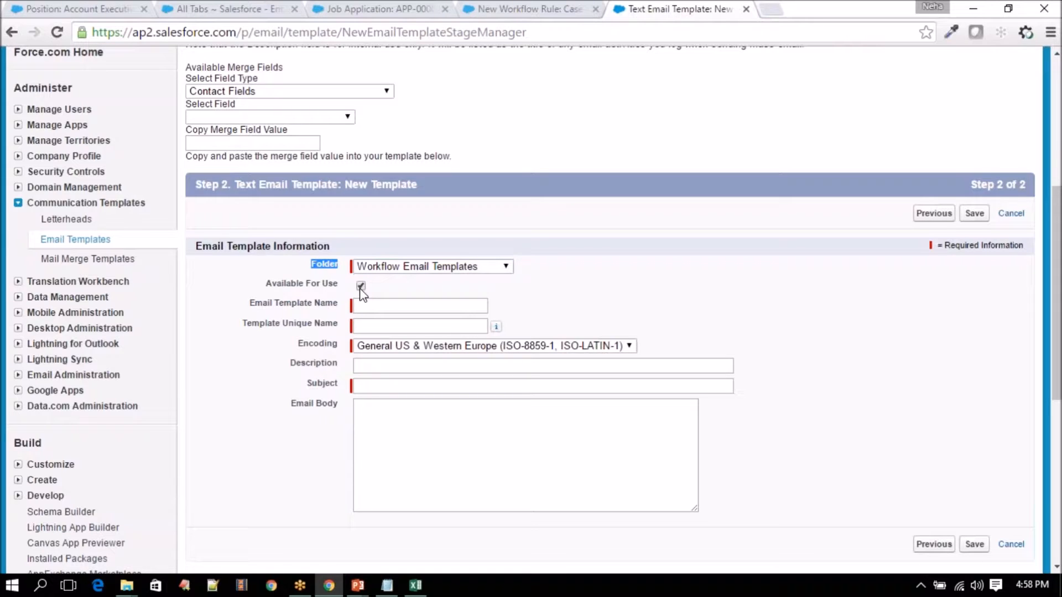
pyautogui.click(373, 285)
# - Name the template Case Resolved_Customer and let the Unique Name autofill
pyautogui.click(399, 306)
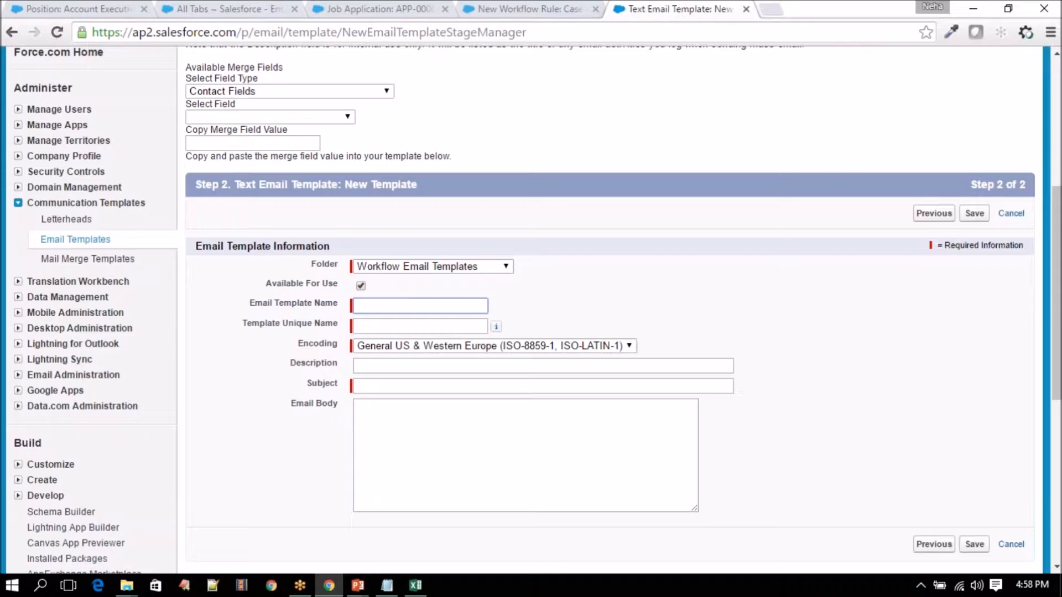
pyautogui.write('Cases')
pyautogui.press('BackSpace')
pyautogui.write('Re')
pyautogui.write('solved_ Customer')
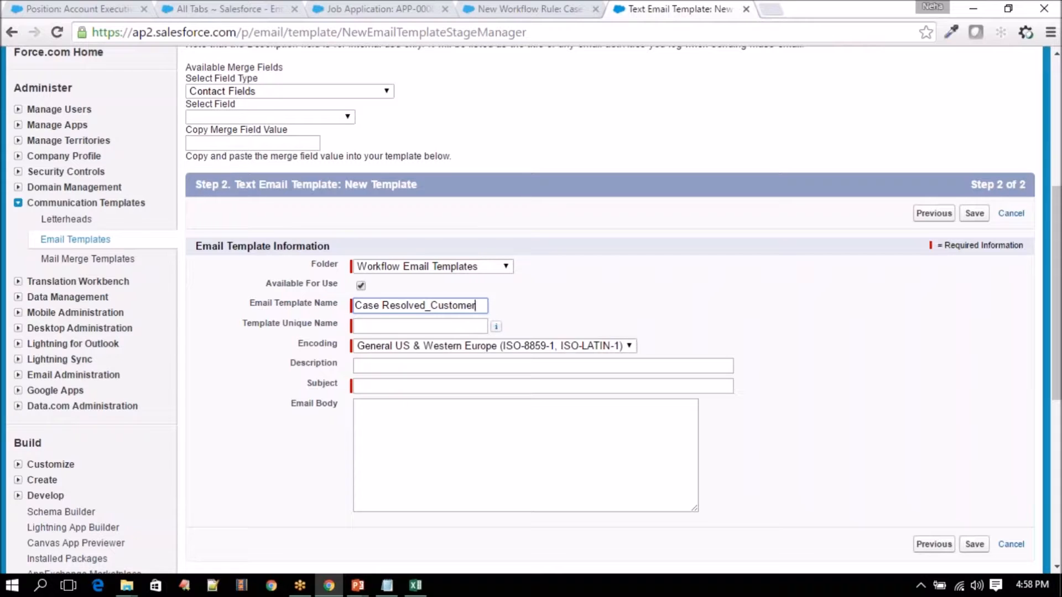
pyautogui.click(386, 326)
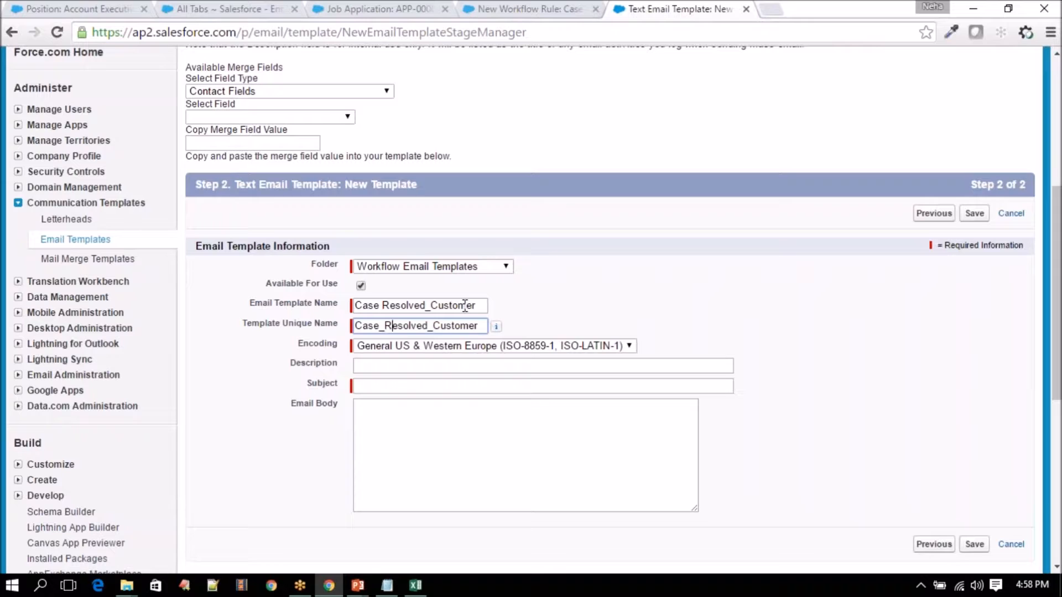
# - Set the subject to 'Your Case is Resolved' and begin the body with 'Hi,'
pyautogui.click(397, 369)
pyautogui.click(394, 386)
pyautogui.write('Y')
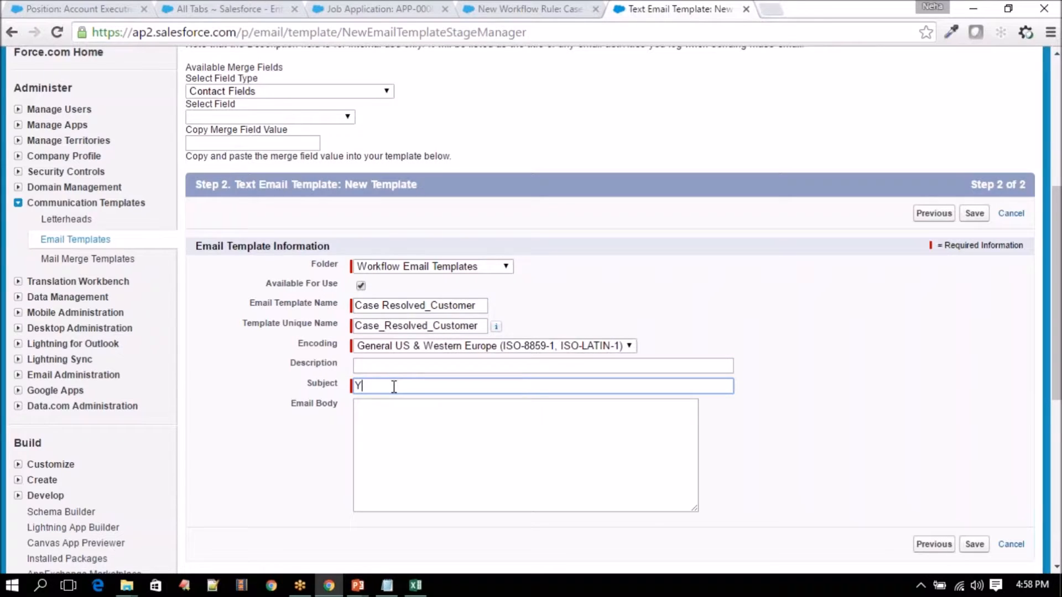
pyautogui.write('our Case is Resolved')
pyautogui.click(417, 453)
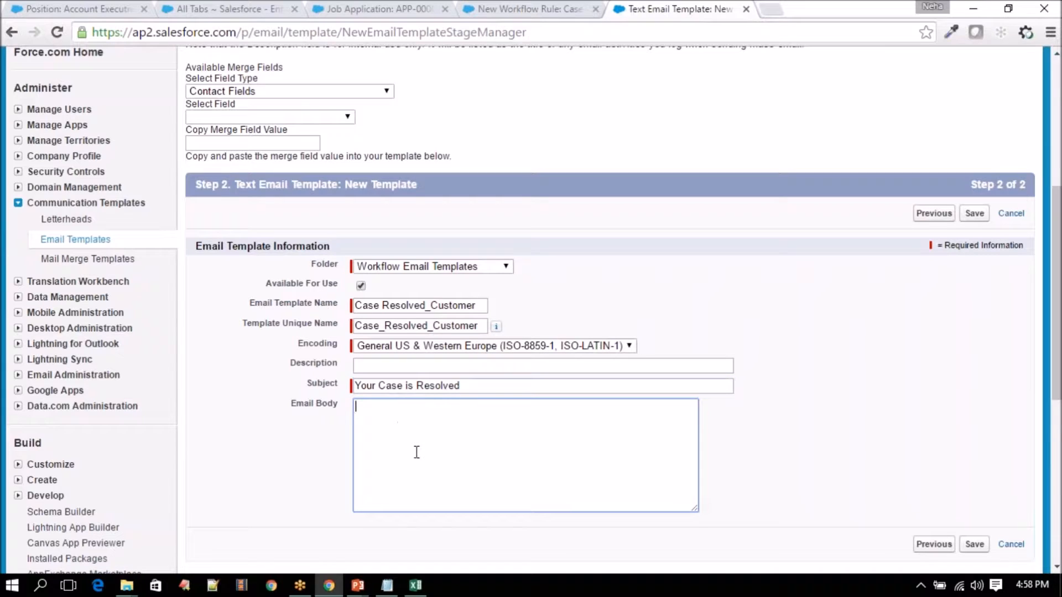
pyautogui.write('Hi,')
# - Pick Case Fields > Contact Name and copy the {!Case.Contact} merge code
pyautogui.click(257, 92)
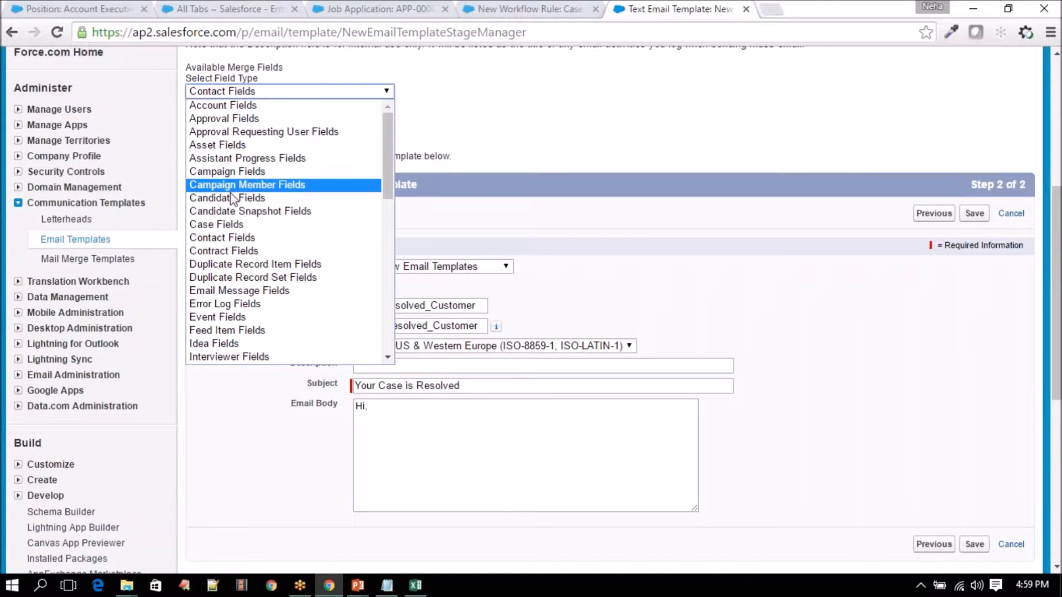
pyautogui.click(225, 226)
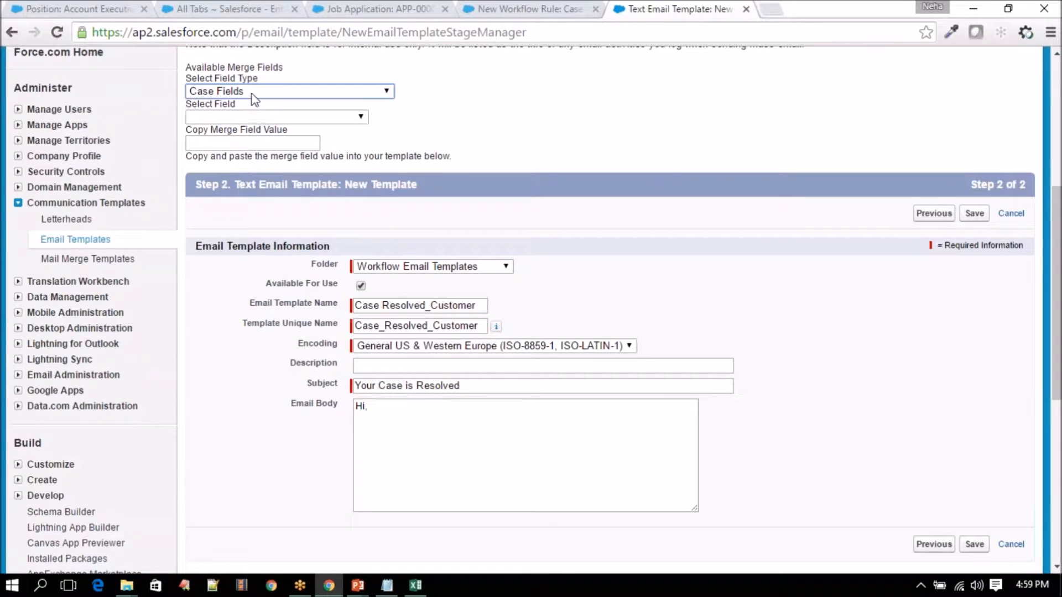
pyautogui.moveTo(187, 78); pyautogui.dragTo(279, 81)
pyautogui.click(253, 115)
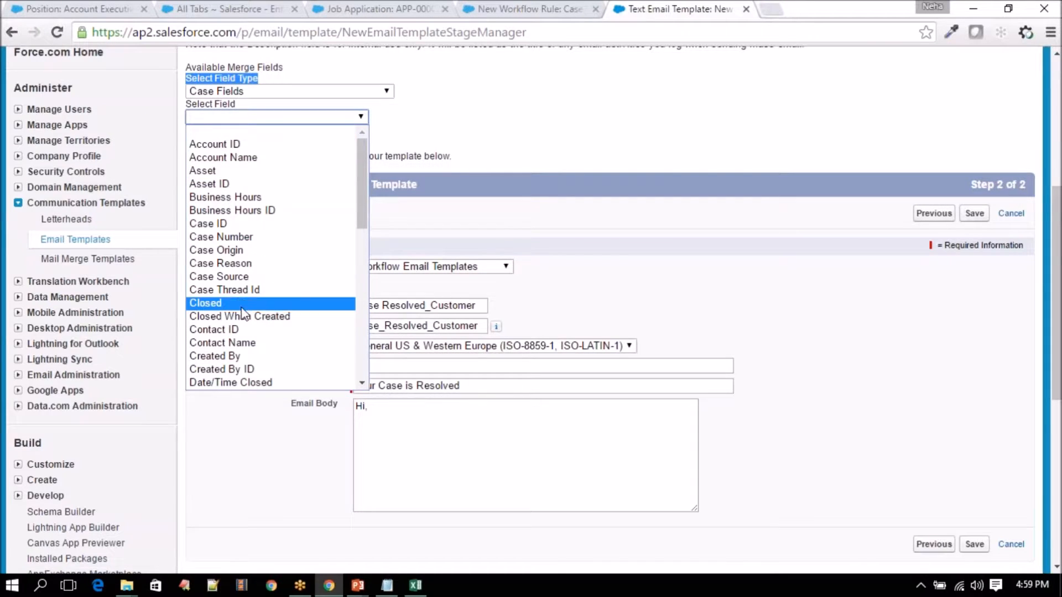
pyautogui.click(238, 343)
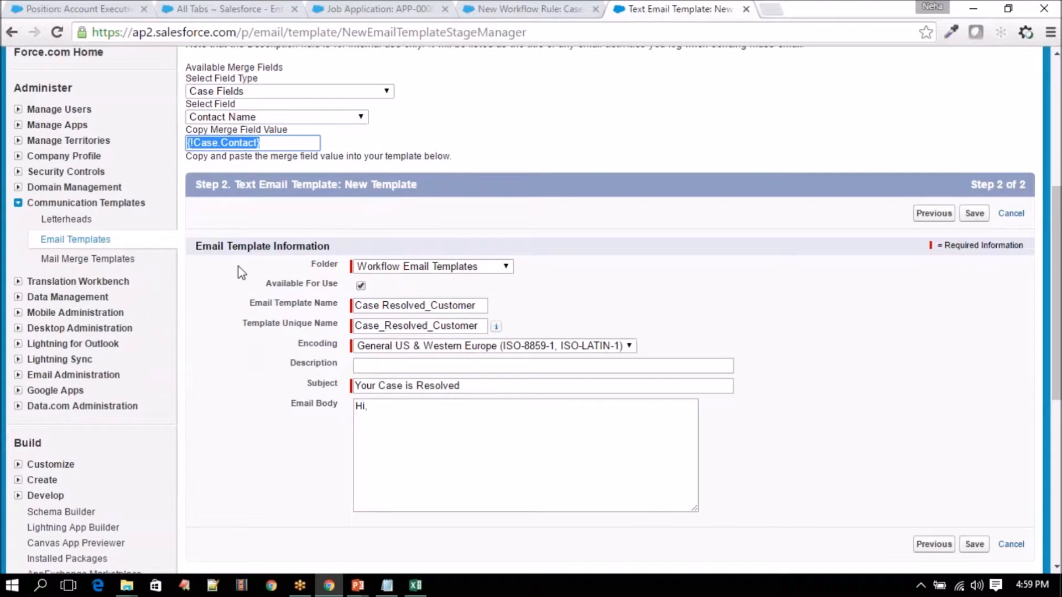
pyautogui.click(277, 145)
pyautogui.moveTo(278, 145); pyautogui.dragTo(175, 142)
pyautogui.hotkey('ctrl', 'c')
# - Paste {!Case.Contact} into the greeting line after Hi
pyautogui.click(445, 411)
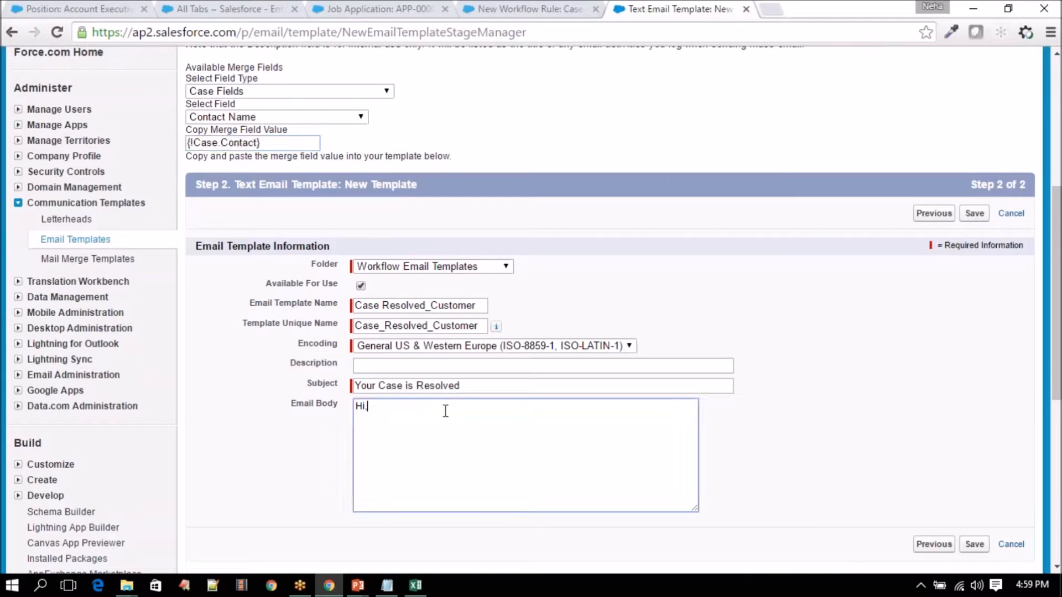
pyautogui.hotkey('ctrl', 'v')
pyautogui.moveTo(369, 405); pyautogui.dragTo(441, 408)
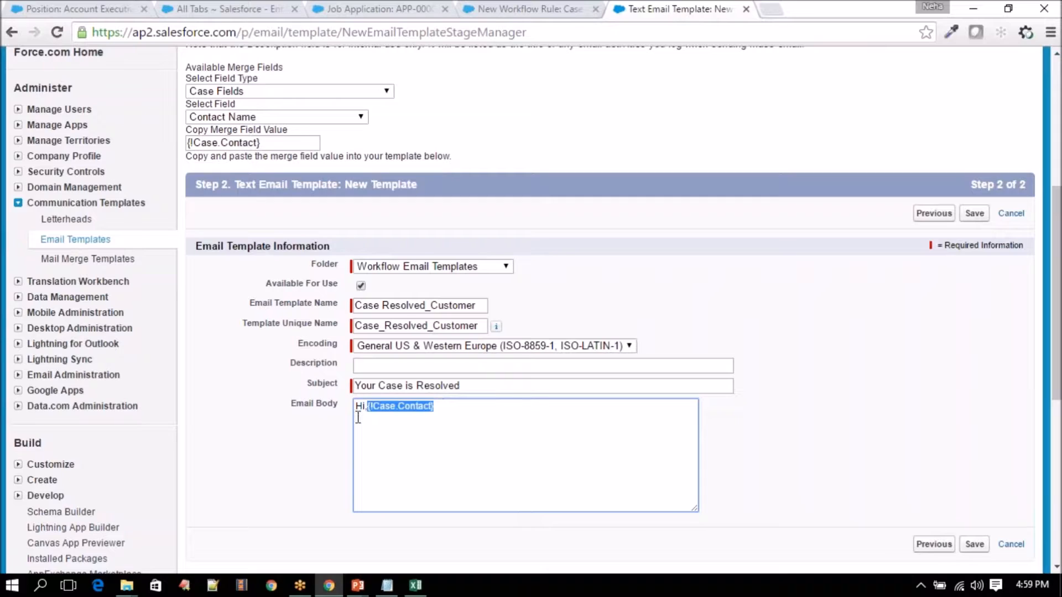
pyautogui.click(358, 414)
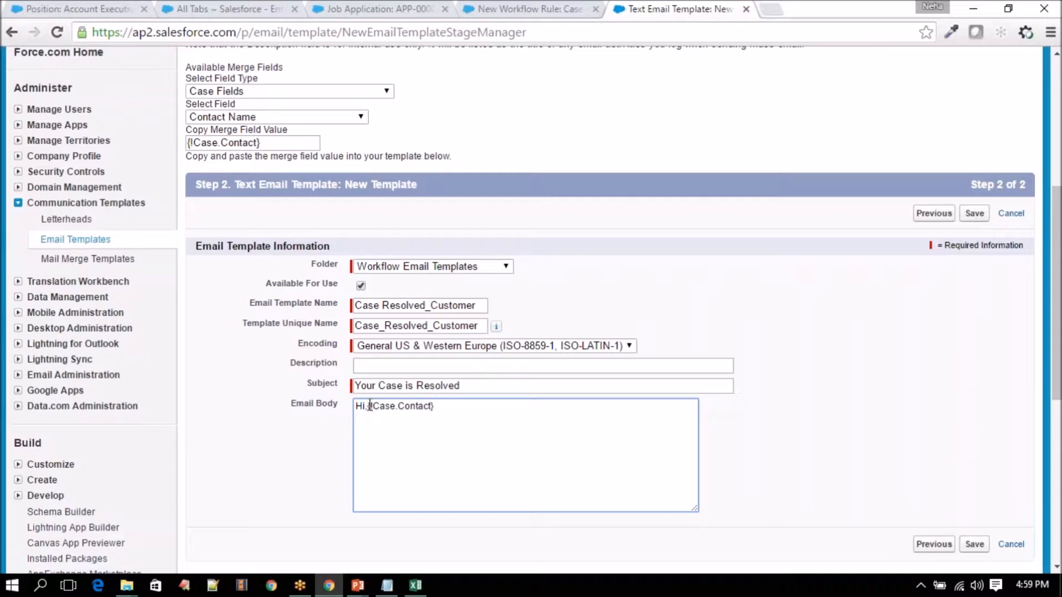
pyautogui.moveTo(368, 405); pyautogui.dragTo(372, 405)
pyautogui.moveTo(432, 409); pyautogui.dragTo(445, 409)
pyautogui.click(445, 409)
pyautogui.moveTo(443, 406); pyautogui.dragTo(370, 400)
pyautogui.click(468, 407)
pyautogui.doubleClick(413, 407)
pyautogui.click(386, 406)
pyautogui.moveTo(397, 407); pyautogui.dragTo(427, 411)
pyautogui.click(490, 414)
# - Move the comma after the merge field and start a new line 'Your Case'
pyautogui.click(367, 407)
pyautogui.press('BackSpace')
pyautogui.click(459, 407)
pyautogui.write(',')
pyautogui.press('Return')
pyautogui.write('Your Case')
# - Insert the Case Number merge field after 'Your Case number :'
pyautogui.click(252, 118)
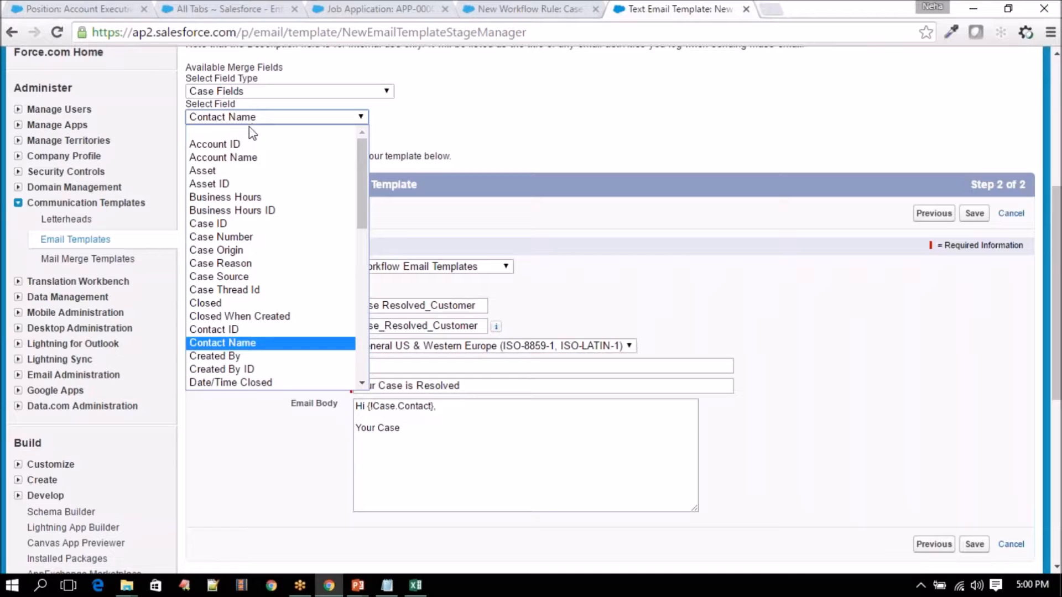
pyautogui.click(228, 237)
pyautogui.hotkey('ctrl', 'c')
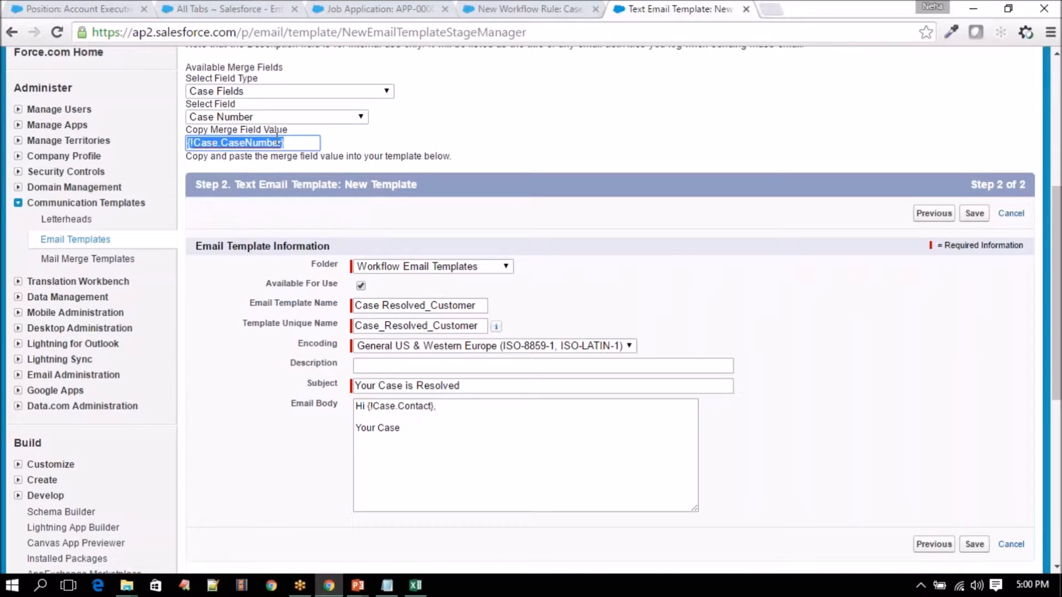
pyautogui.click(413, 426)
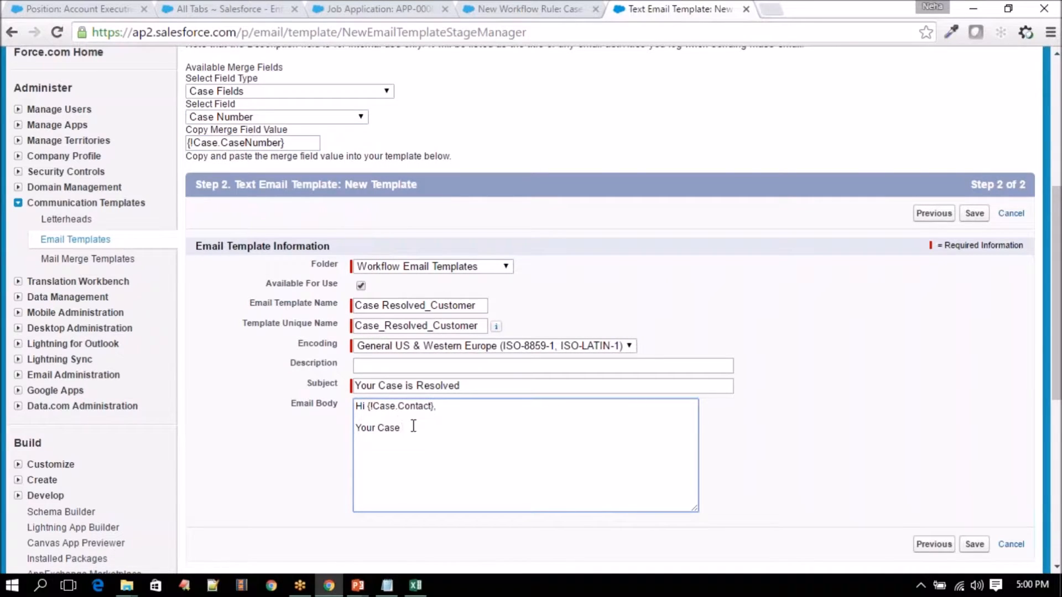
pyautogui.write('will')
pyautogui.write('th')
pyautogui.hotkey('ctrl', 'v')
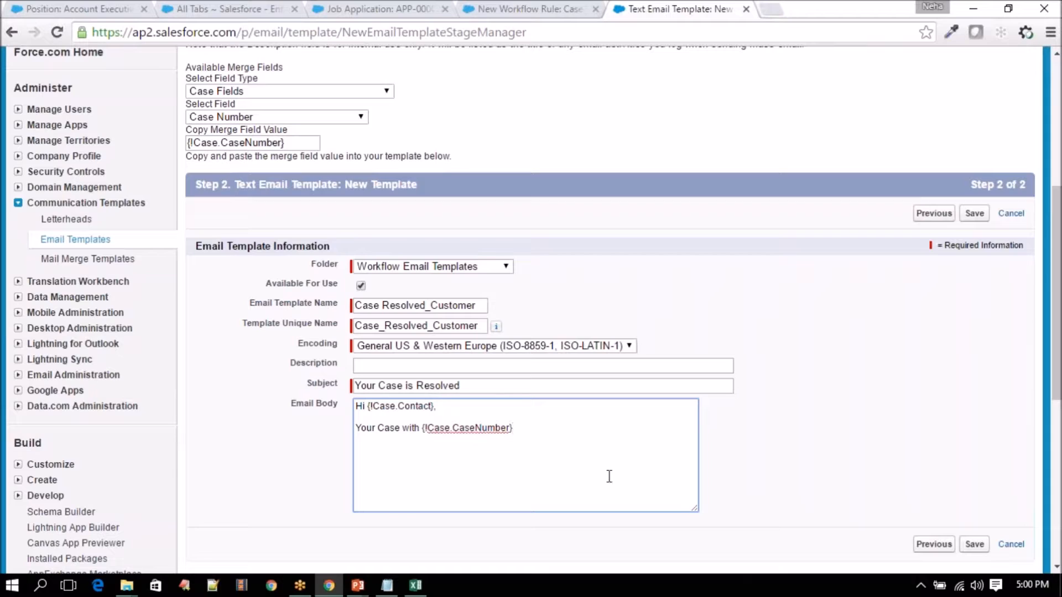
pyautogui.click(420, 428)
pyautogui.write('number ')
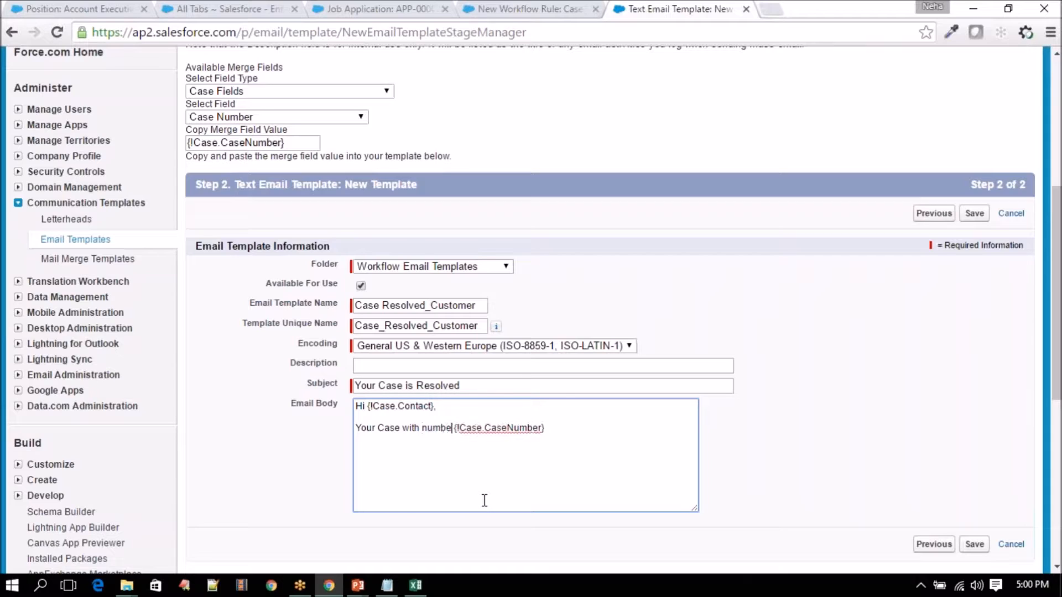
pyautogui.write(':')
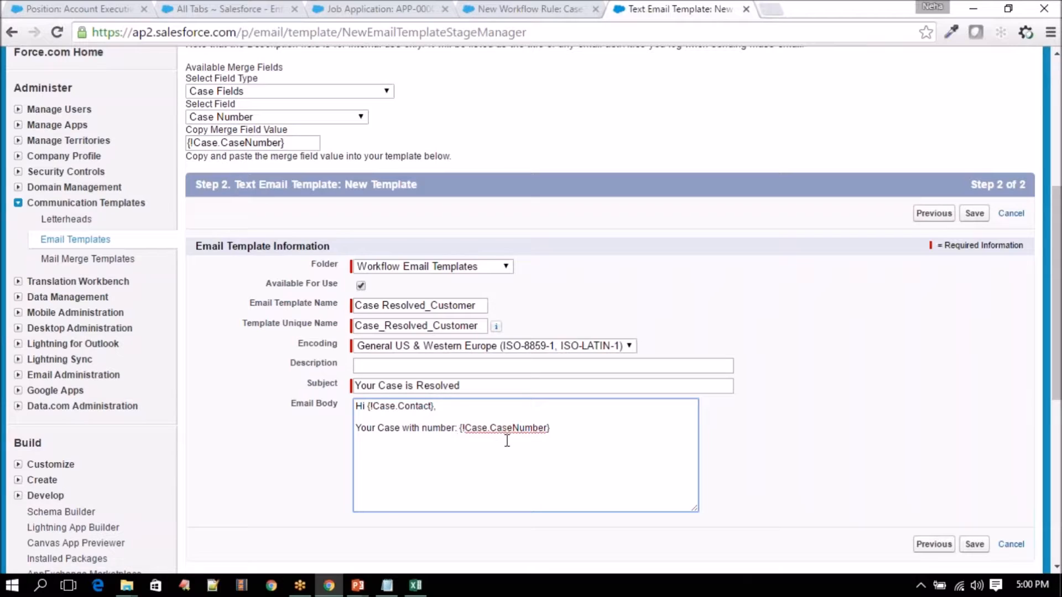
# - Add ', is resolved. Please let us know if you have any issues.' and a Thanks&Regards SamSung Support Team sign-off
pyautogui.click(643, 454)
pyautogui.write(', is r')
pyautogui.write('esolved. ')
pyautogui.write('Please ')
pyautogui.write('let us know')
pyautogui.write(' if you ')
pyautogui.write('have ')
pyautogui.write('an')
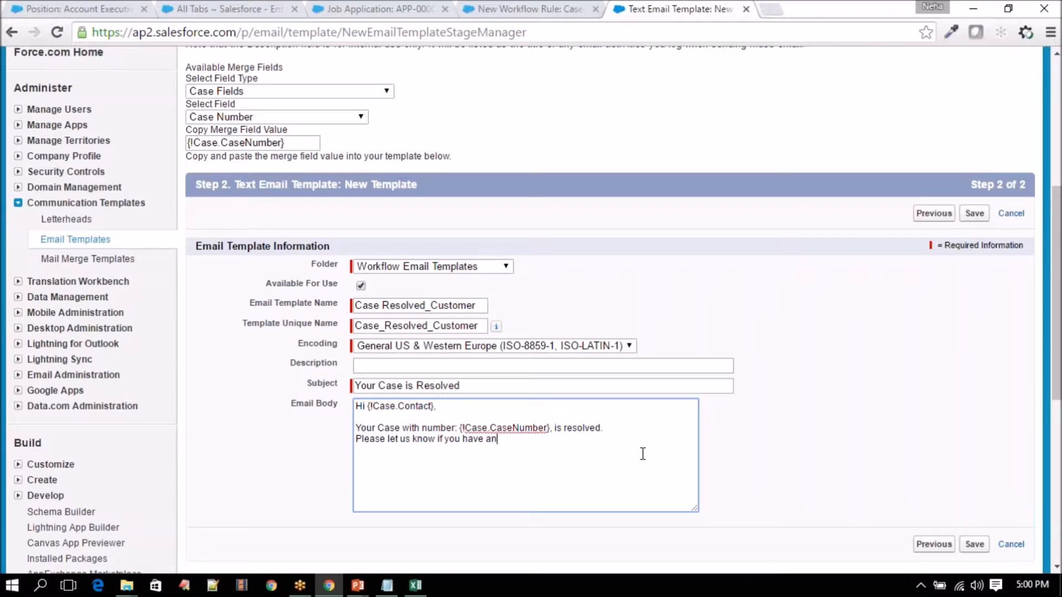
pyautogui.write('y issues.   ')
pyautogui.write('Thanks')
pyautogui.write('&Regaard')
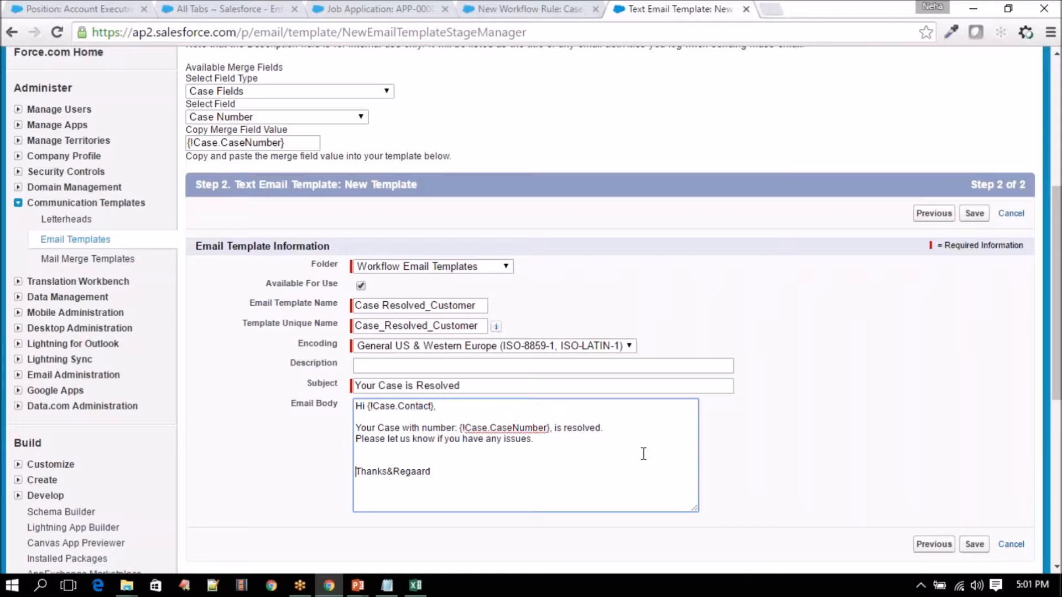
pyautogui.press('BackSpace')
pyautogui.press('BackSpace')
pyautogui.press('BackSpace')
pyautogui.press('BackSpace')
pyautogui.write('ards')
pyautogui.write('SamS')
pyautogui.write('un')
pyautogui.write('g Su')
pyautogui.write('pport Tea')
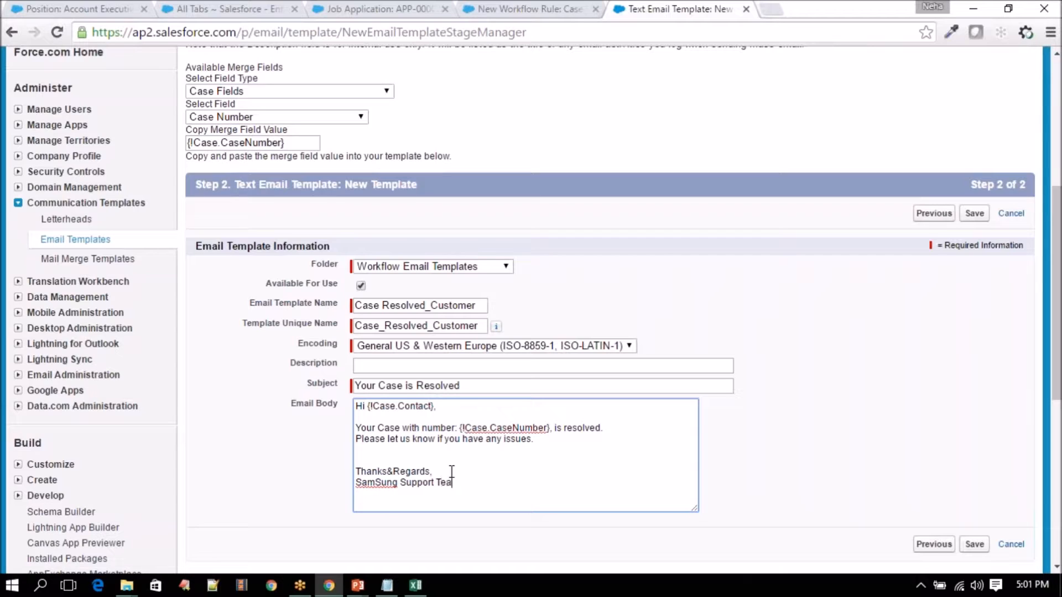
pyautogui.write('m')
# - Correct SamSung to Samsung via spellcheck and save the template
pyautogui.rightClick(376, 482)
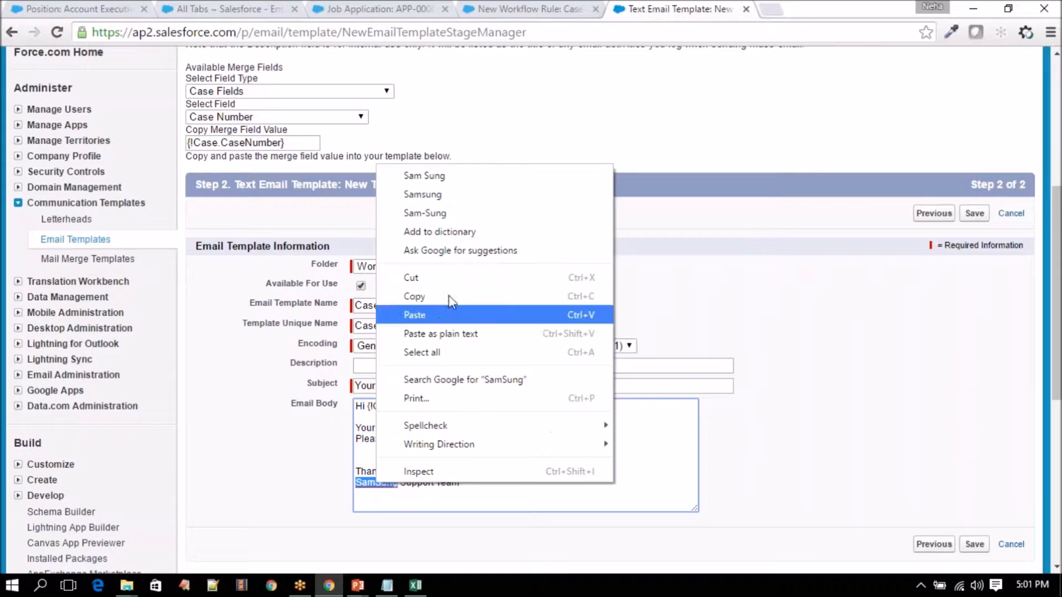
pyautogui.click(466, 194)
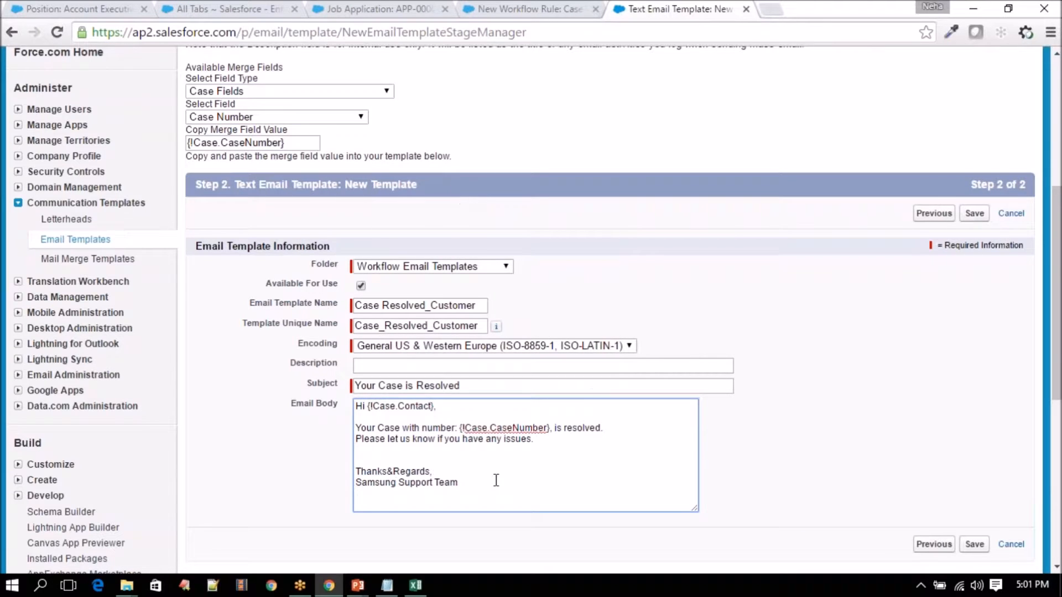
pyautogui.scroll(-1, 814, 512)
pyautogui.click(974, 466)
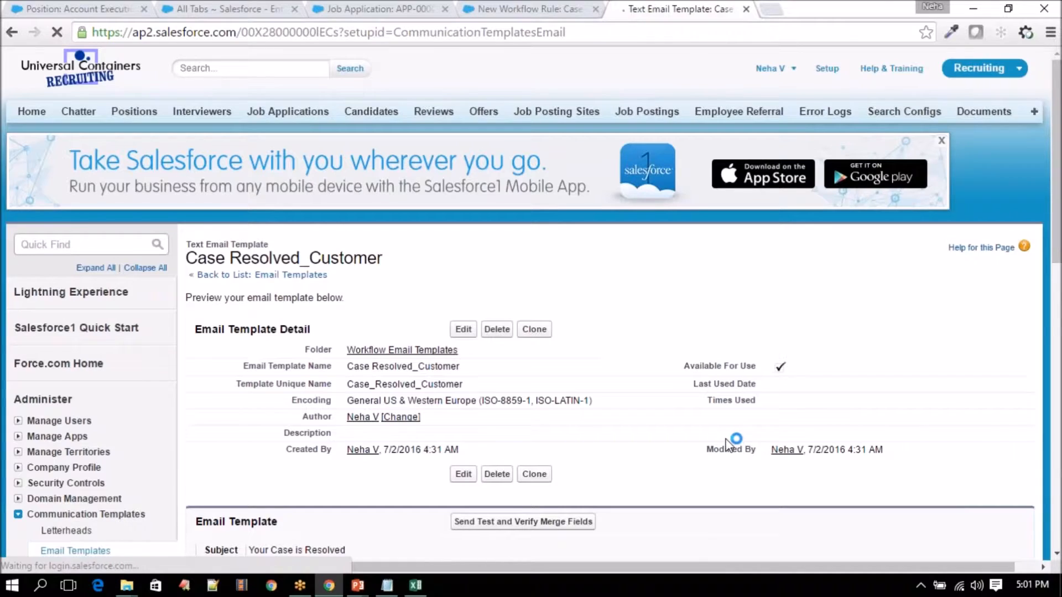
pyautogui.scroll(-3, 729, 443)
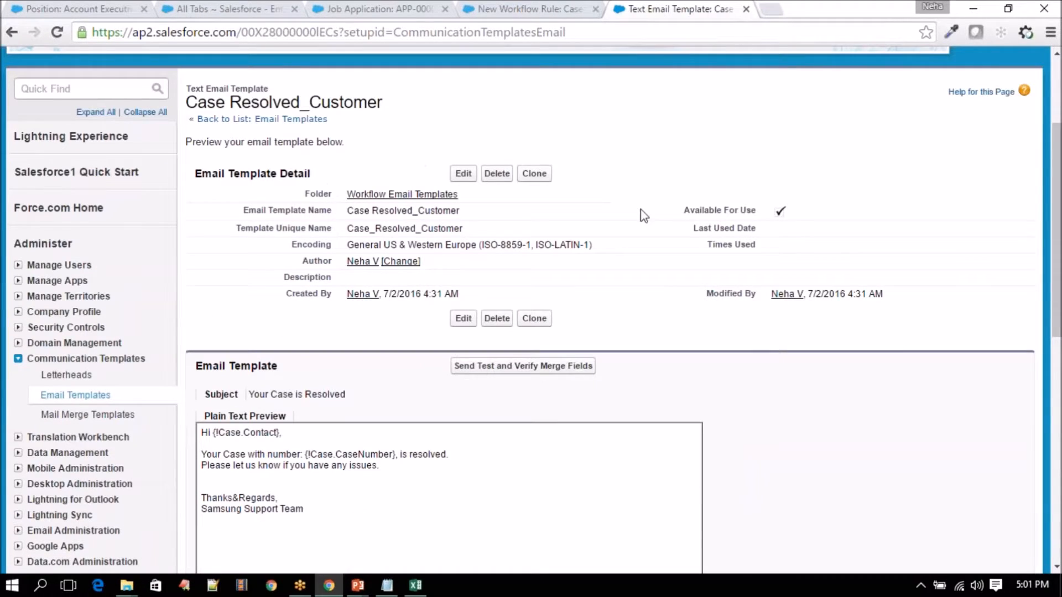
pyautogui.moveTo(641, 209); pyautogui.dragTo(815, 212)
pyautogui.click(815, 213)
# - Go back to the Case_Status_Resolution rule and review its Evaluation Criteria options
pyautogui.click(493, 10)
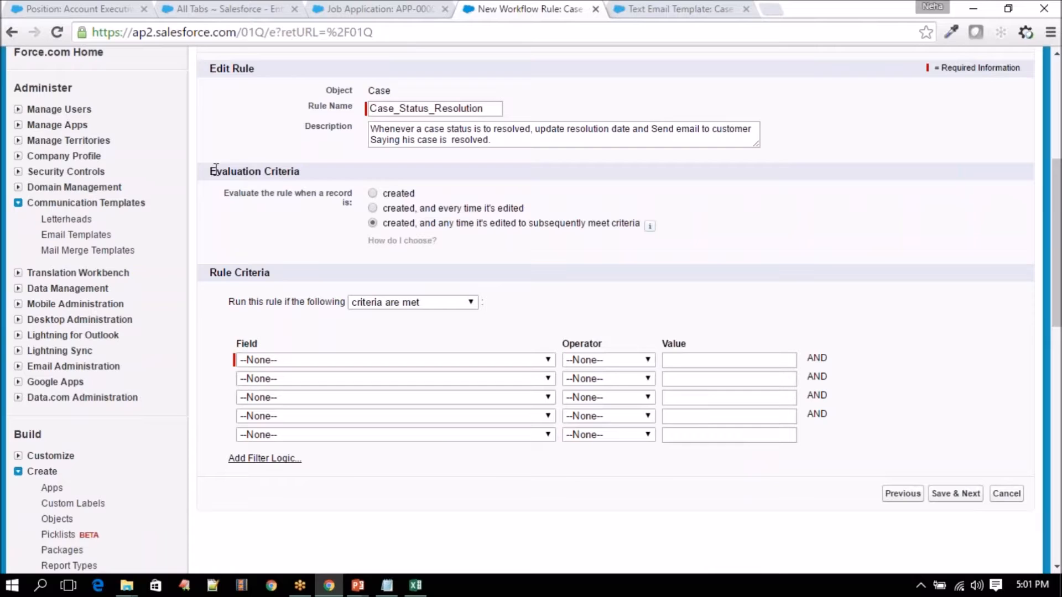
pyautogui.moveTo(210, 171); pyautogui.dragTo(338, 172)
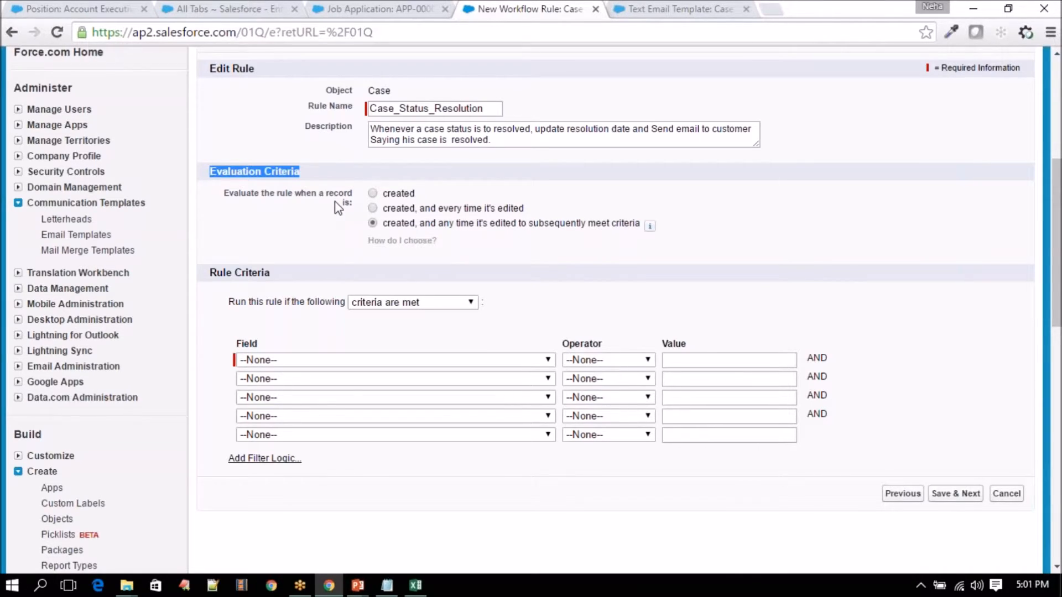
pyautogui.click(384, 195)
pyautogui.doubleClick(384, 193)
pyautogui.moveTo(383, 208); pyautogui.dragTo(391, 211)
pyautogui.moveTo(522, 210); pyautogui.dragTo(543, 206)
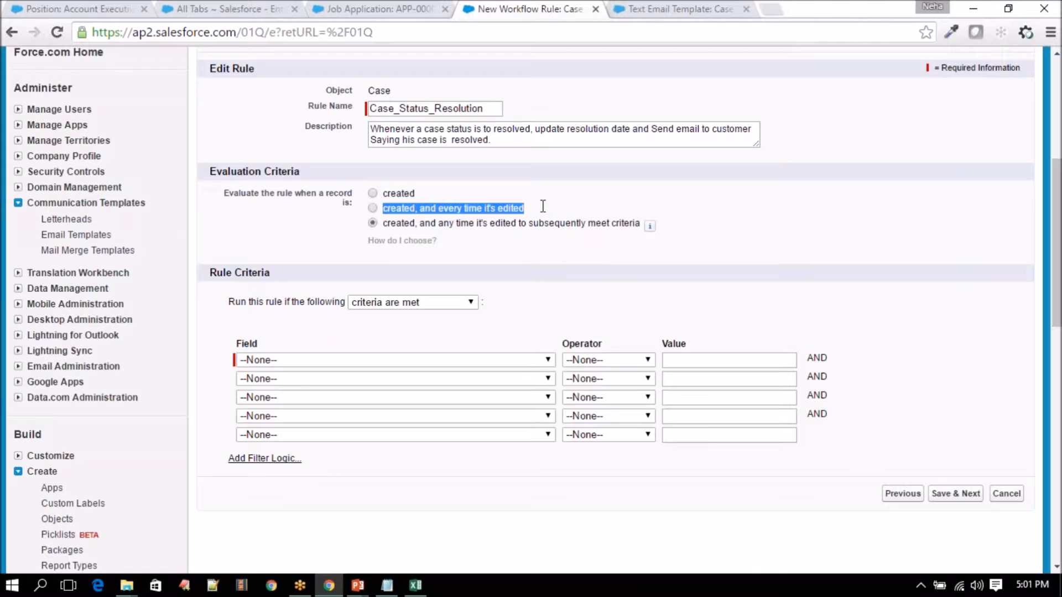
# - Try each evaluation option, settling on created and edited to subsequently meet criteria
pyautogui.doubleClick(407, 193)
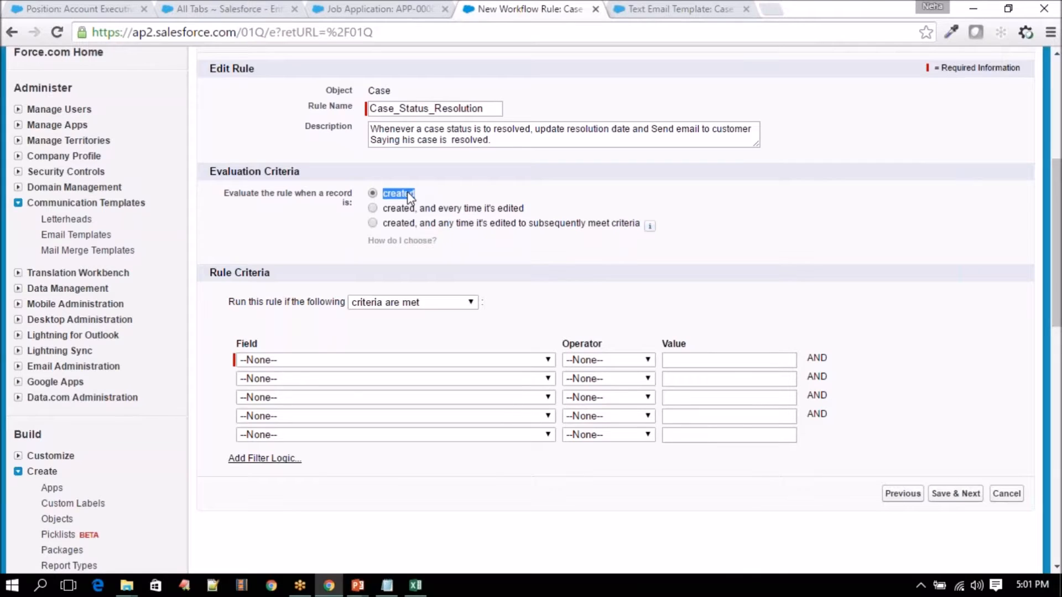
pyautogui.click(394, 209)
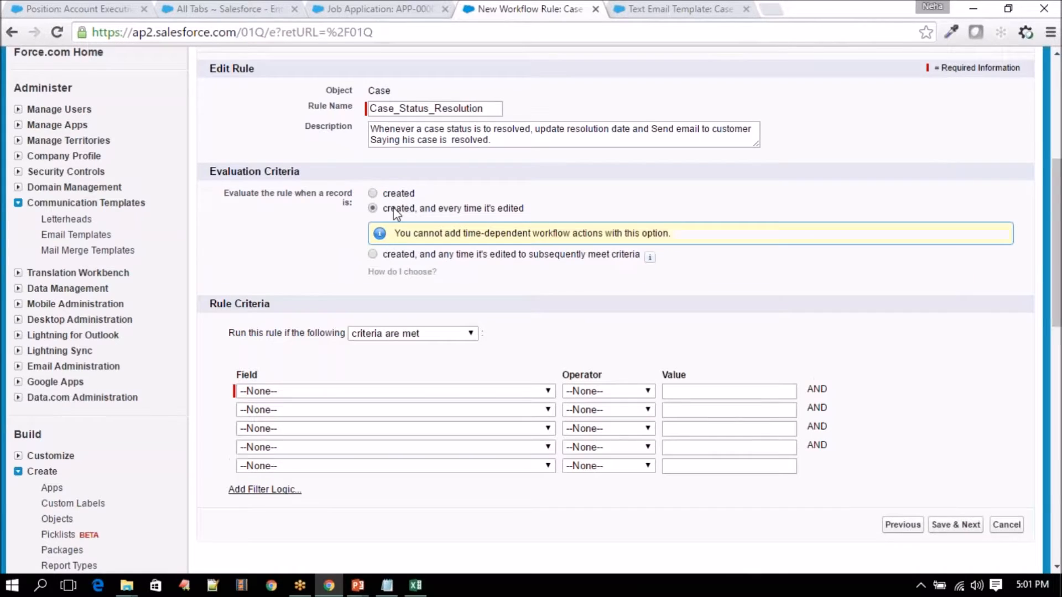
pyautogui.moveTo(387, 210); pyautogui.dragTo(524, 210)
pyautogui.click(525, 210)
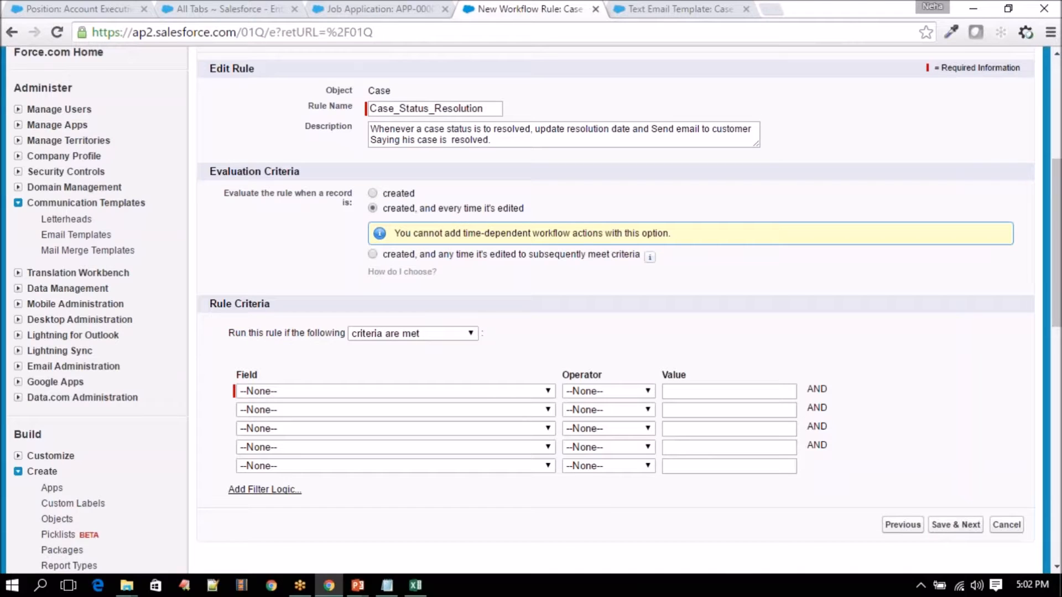
pyautogui.moveTo(523, 211); pyautogui.dragTo(385, 218)
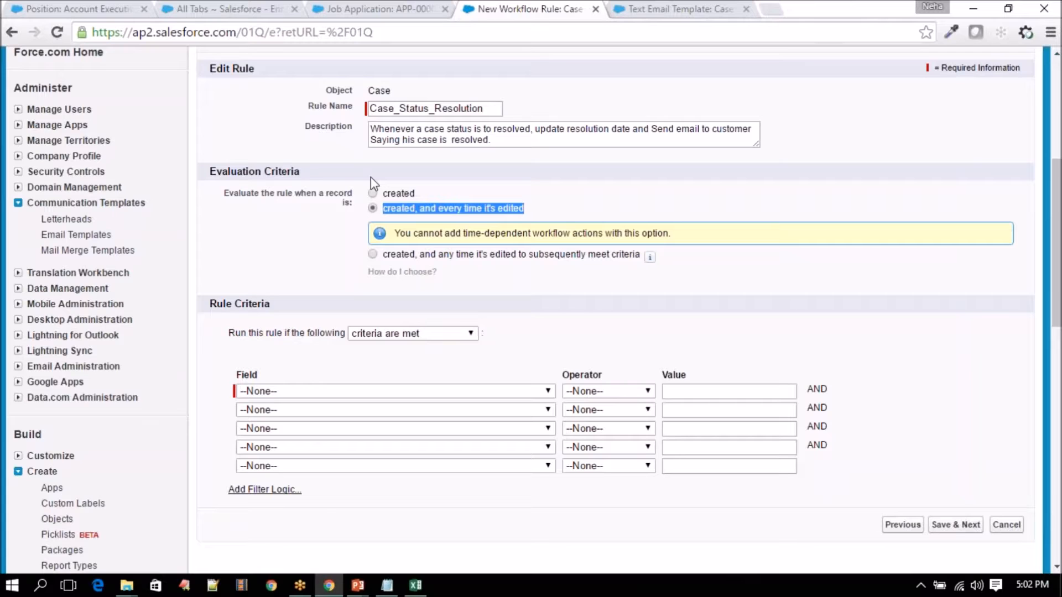
pyautogui.click(389, 261)
pyautogui.click(386, 256)
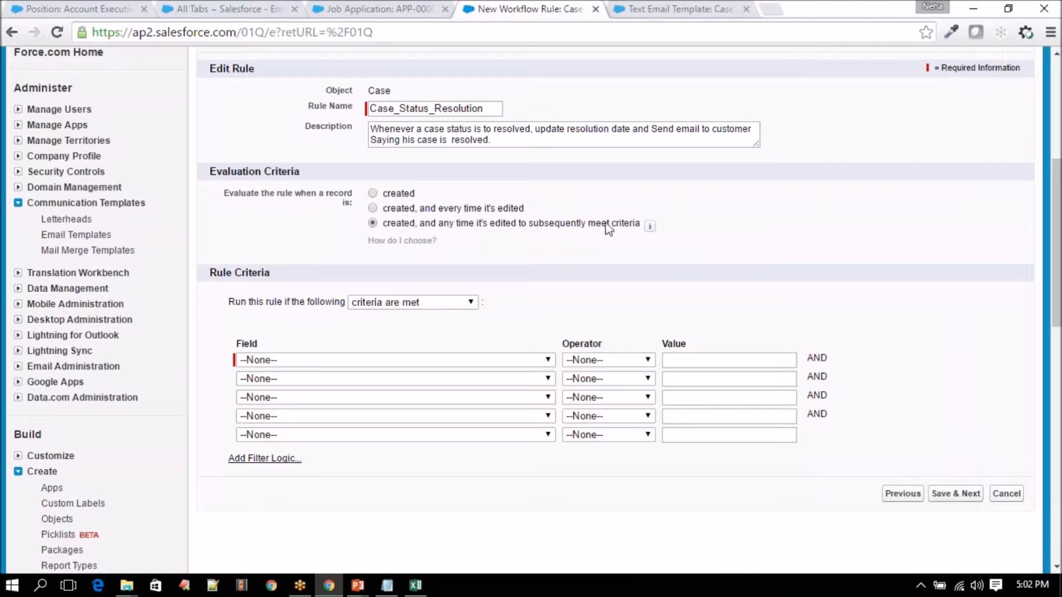
pyautogui.moveTo(640, 227); pyautogui.dragTo(385, 228)
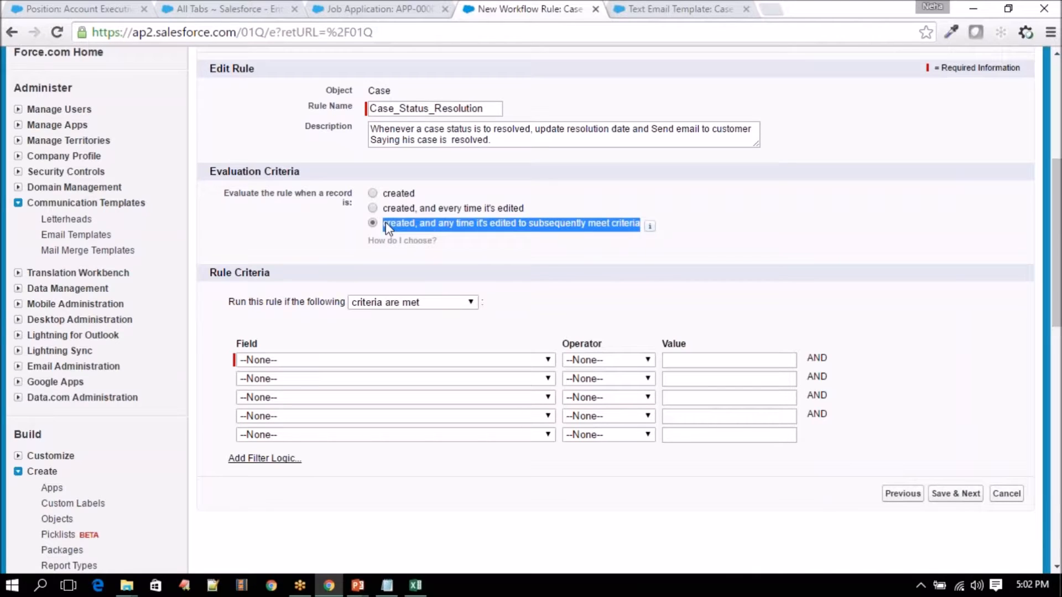
pyautogui.click(454, 225)
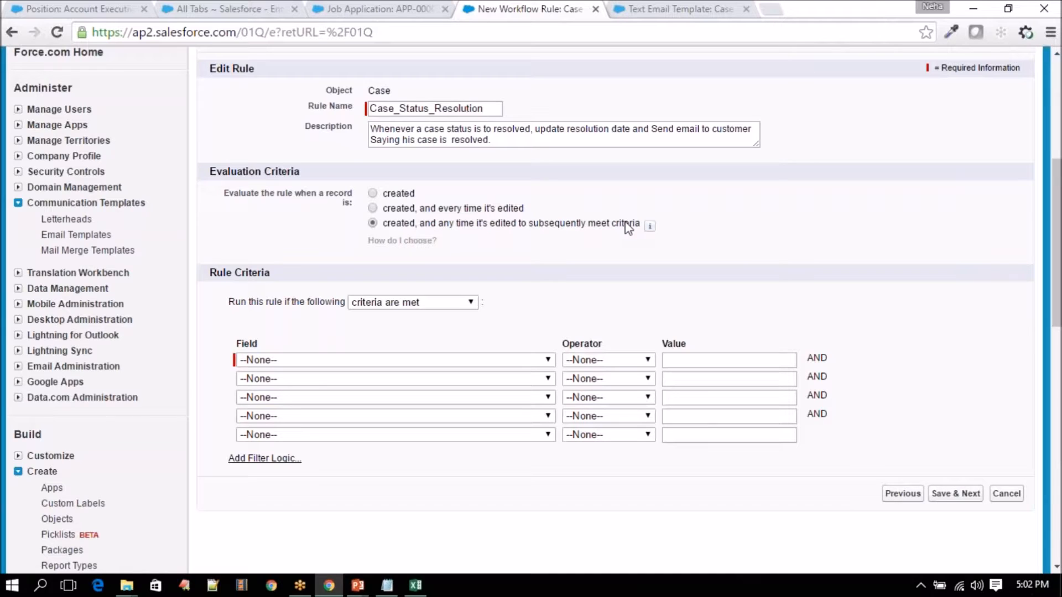
# - Bring up the Class-5 workflow presentation
pyautogui.click(416, 588)
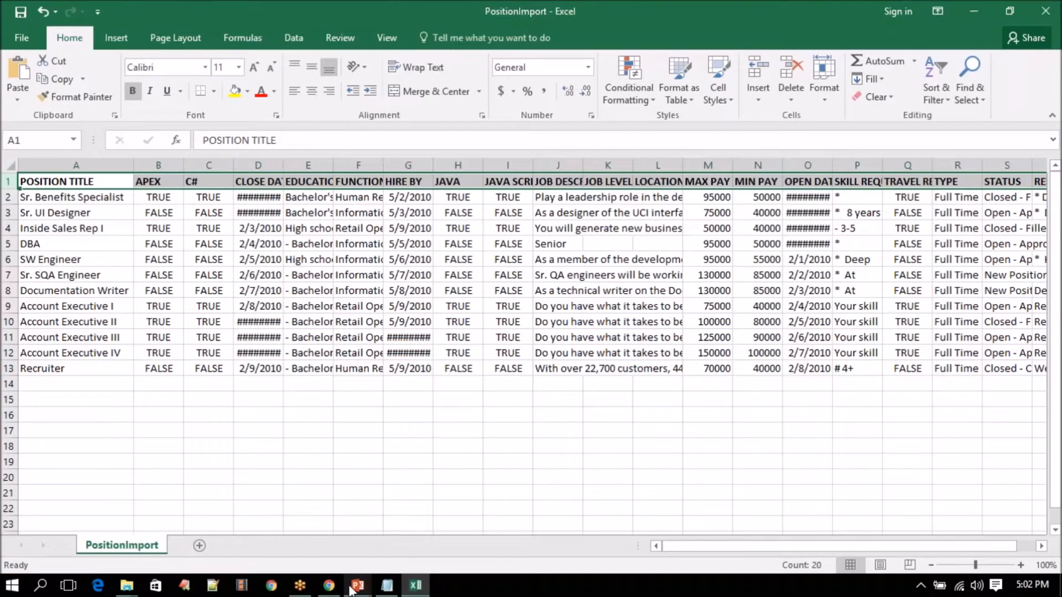
pyautogui.moveTo(358, 586)
pyautogui.click(265, 550)
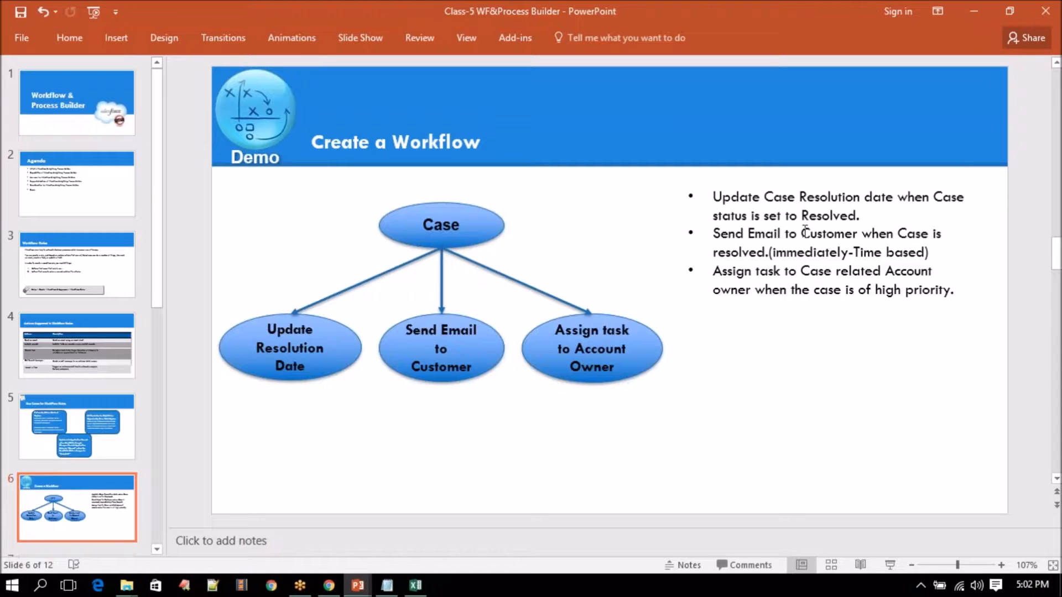
# - Point out the Resolved requirement on the Create a Workflow slide, then minimise PowerPoint
pyautogui.doubleClick(818, 218)
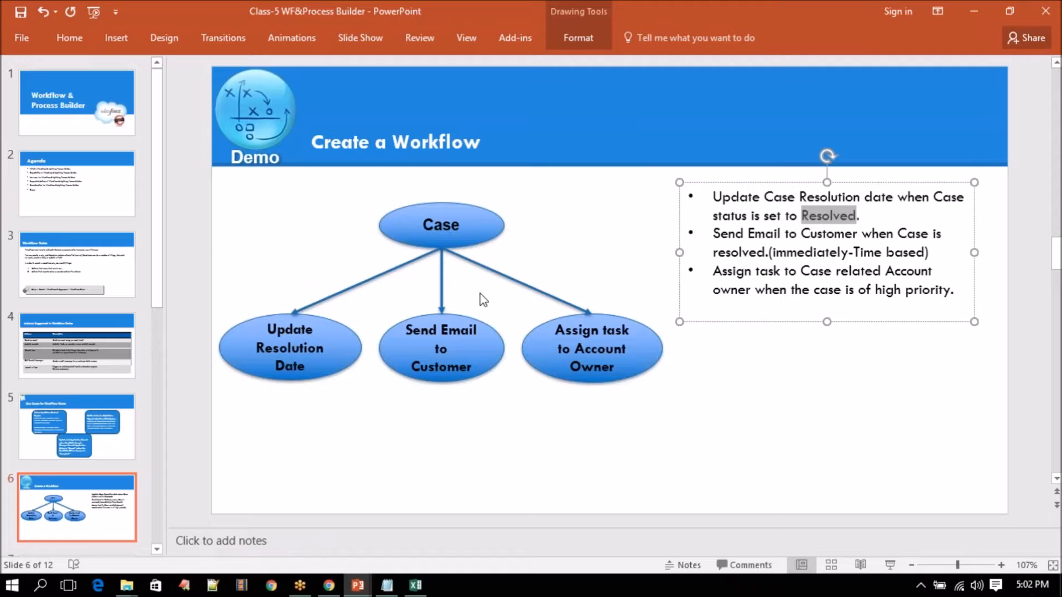
pyautogui.click(971, 9)
# - Set evaluation back to 'created, and any time it's edited to subsequently meet criteria'
pyautogui.click(329, 585)
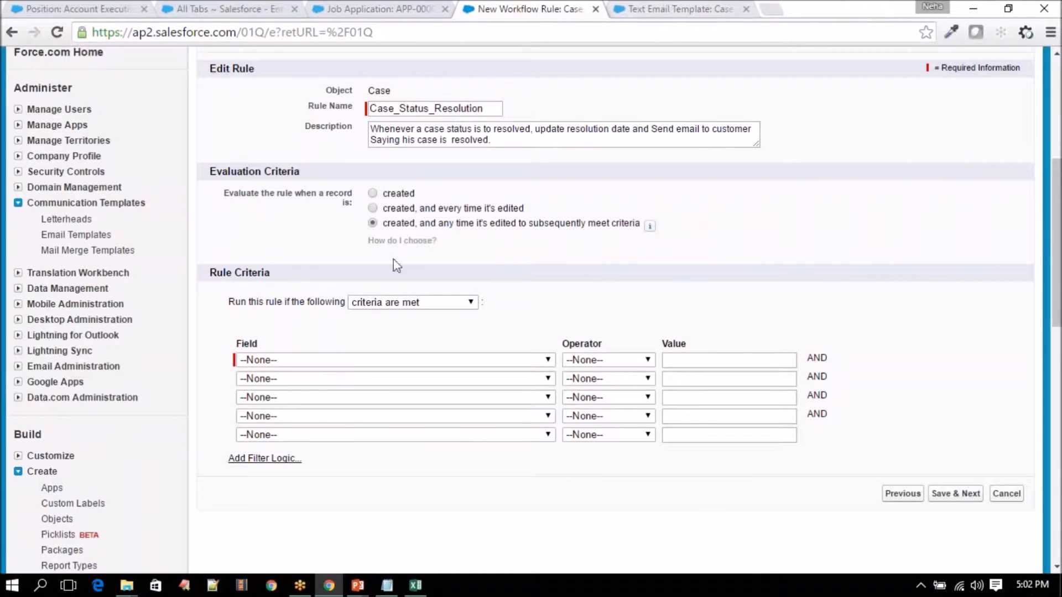
pyautogui.click(393, 211)
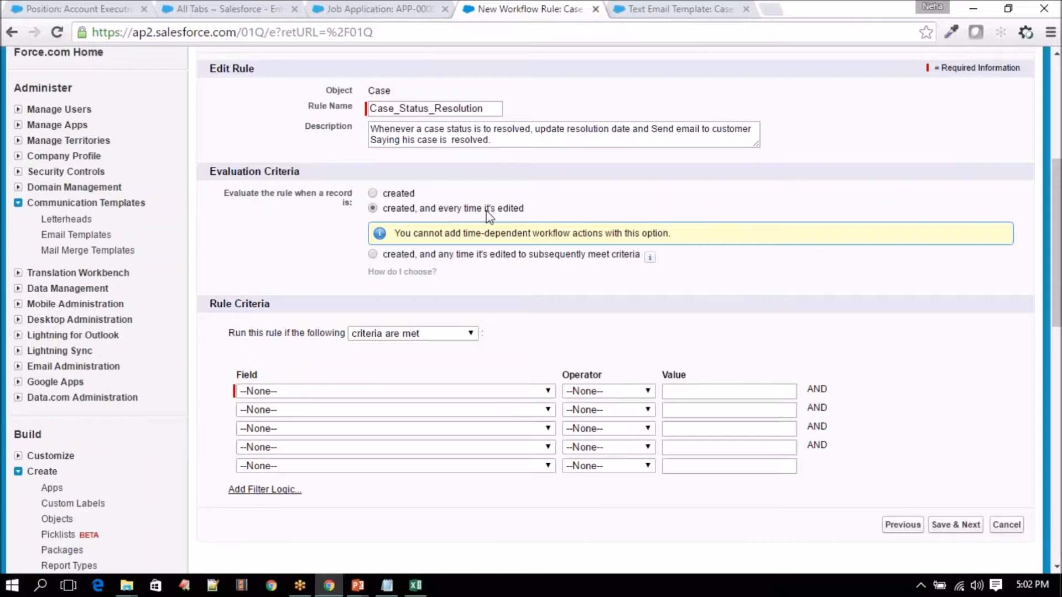
pyautogui.click(465, 256)
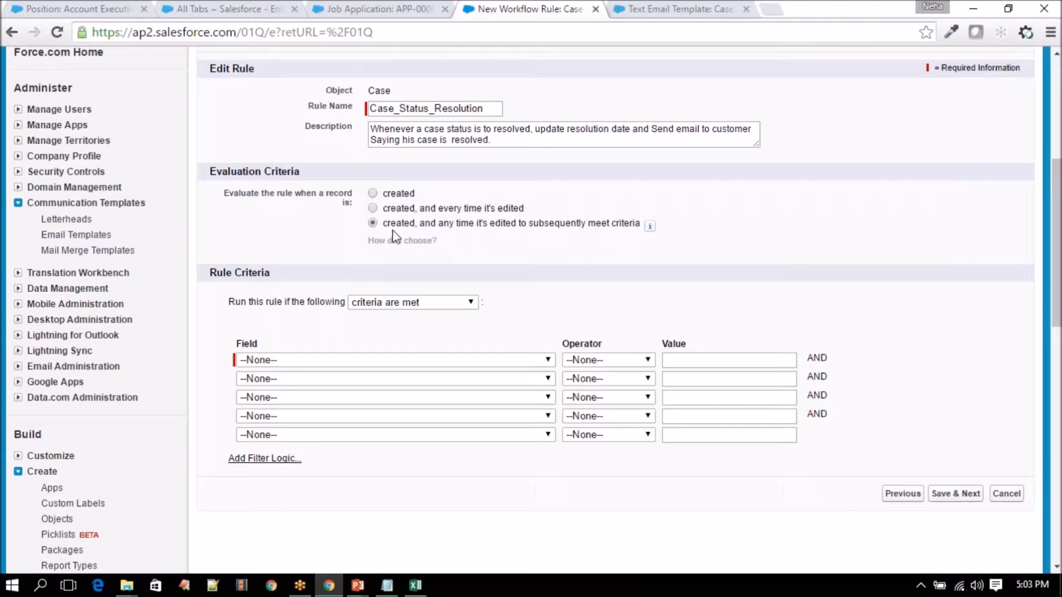
# - Highlight the rule's Case object and the Evaluation Criteria and Rule Criteria headings
pyautogui.moveTo(369, 90); pyautogui.dragTo(417, 91)
pyautogui.click(418, 90)
pyautogui.moveTo(367, 90); pyautogui.dragTo(407, 90)
pyautogui.moveTo(209, 172); pyautogui.dragTo(321, 170)
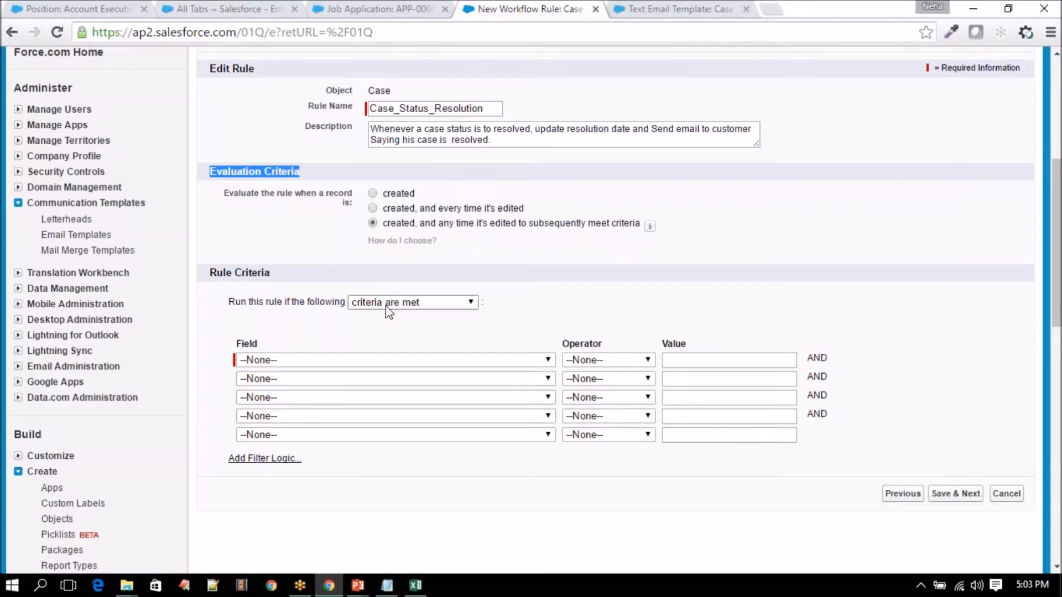
pyautogui.moveTo(211, 273); pyautogui.dragTo(281, 273)
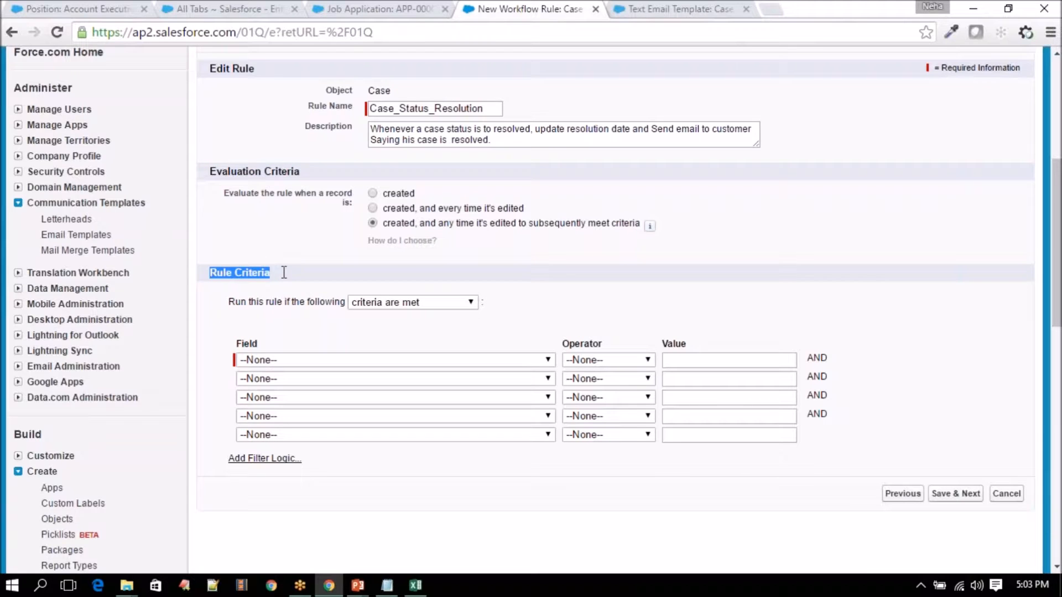
pyautogui.scroll(-3, 343, 276)
# - Switch the rule criteria from formula back to 'criteria are met' with field-based rows
pyautogui.click(406, 224)
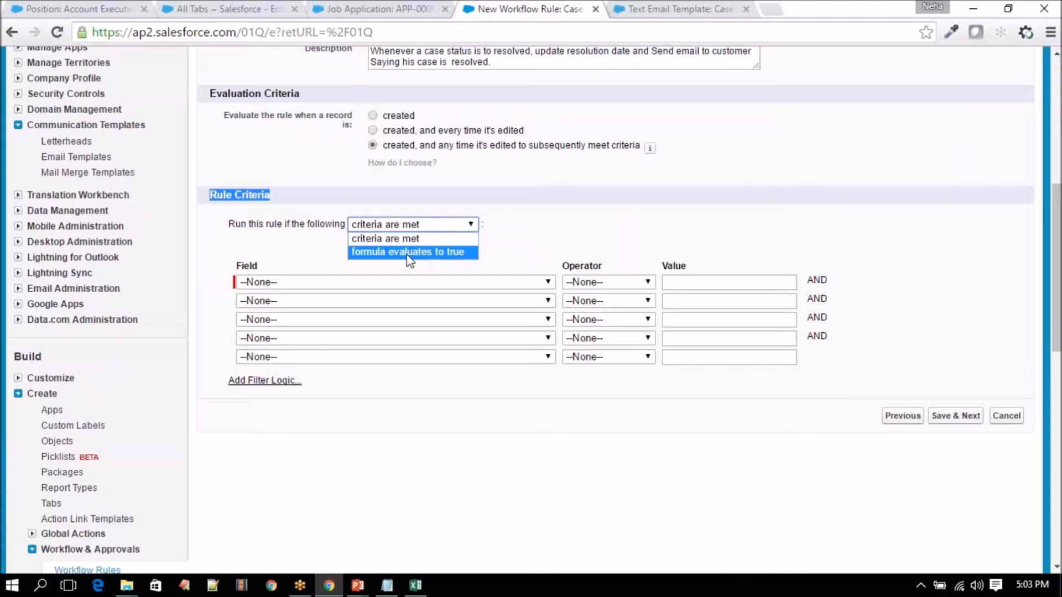
pyautogui.click(409, 252)
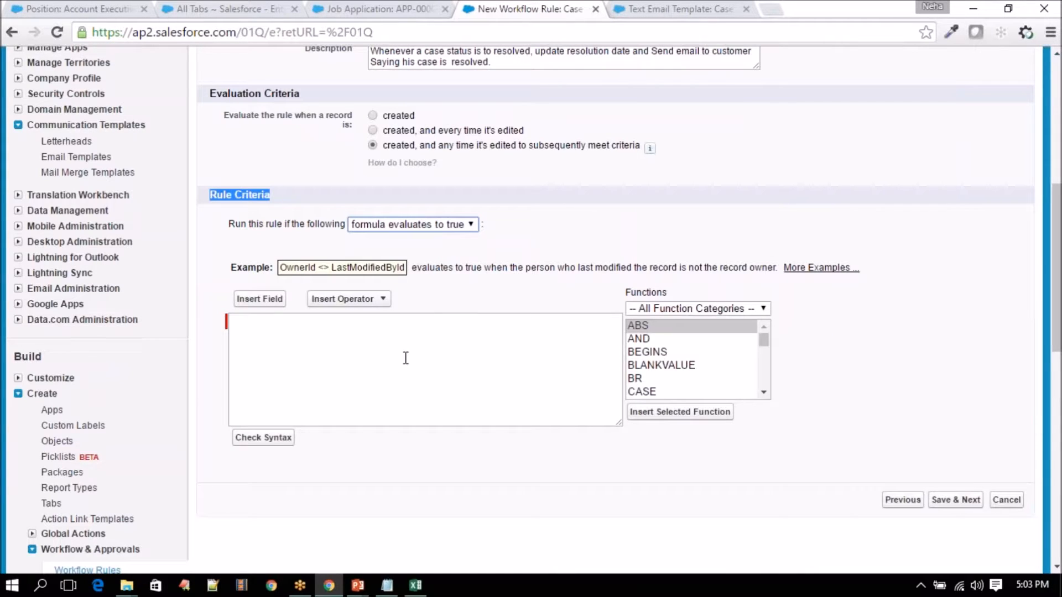
pyautogui.click(426, 225)
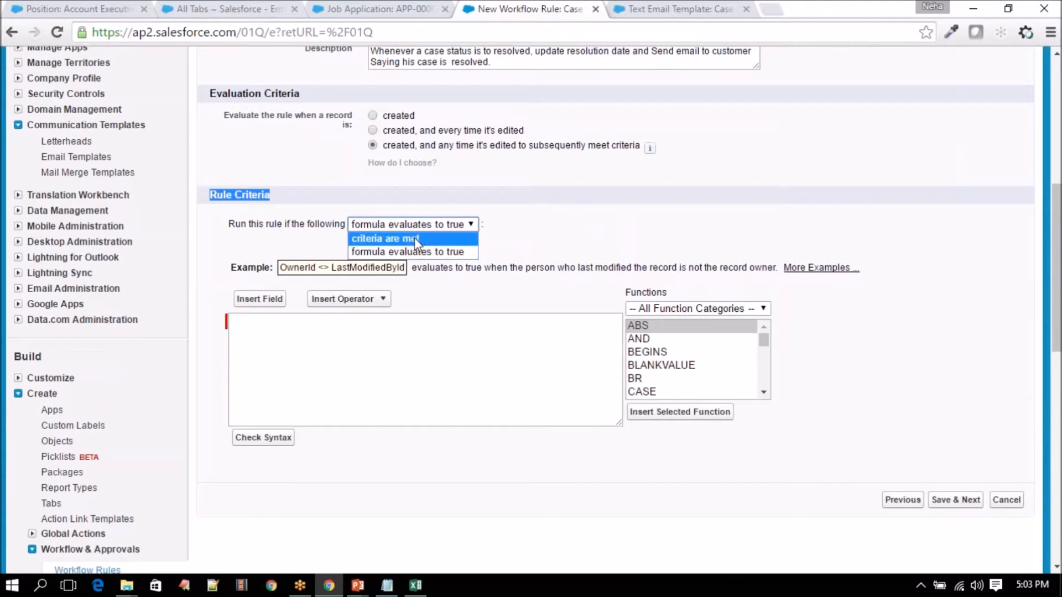
pyautogui.click(415, 240)
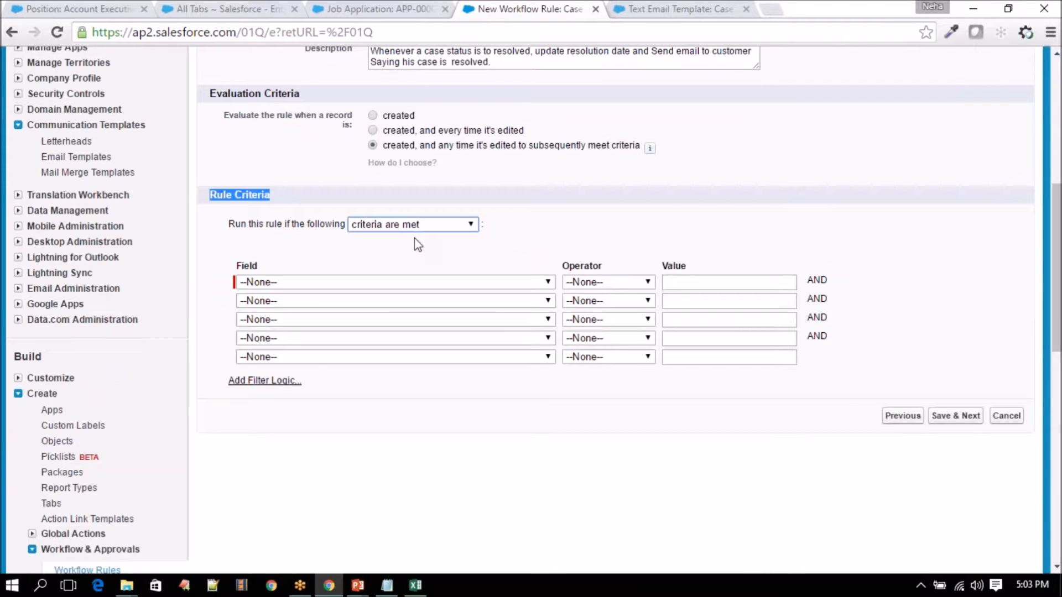
# - Check the word Resolved on the Class-5 WF&Process Builder slide, then minimize it
pyautogui.click(358, 585)
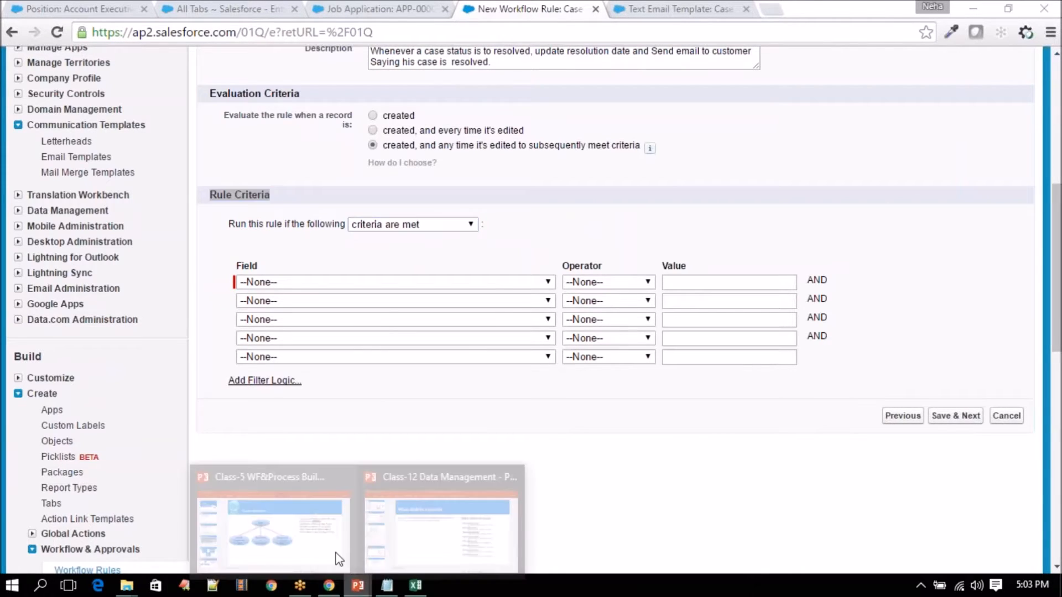
pyautogui.click(336, 553)
pyautogui.click(742, 200)
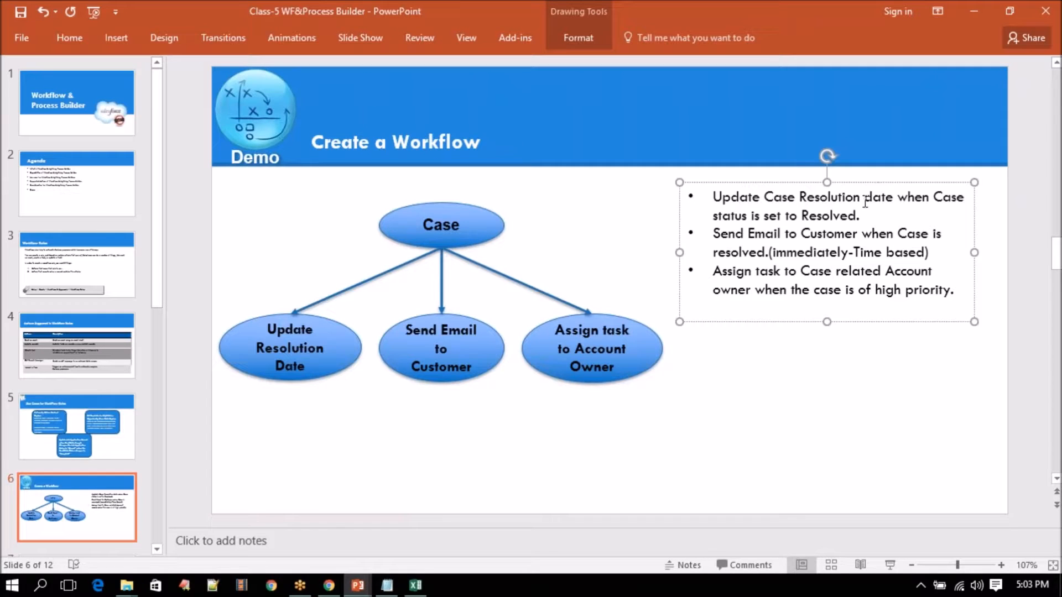
pyautogui.doubleClick(832, 216)
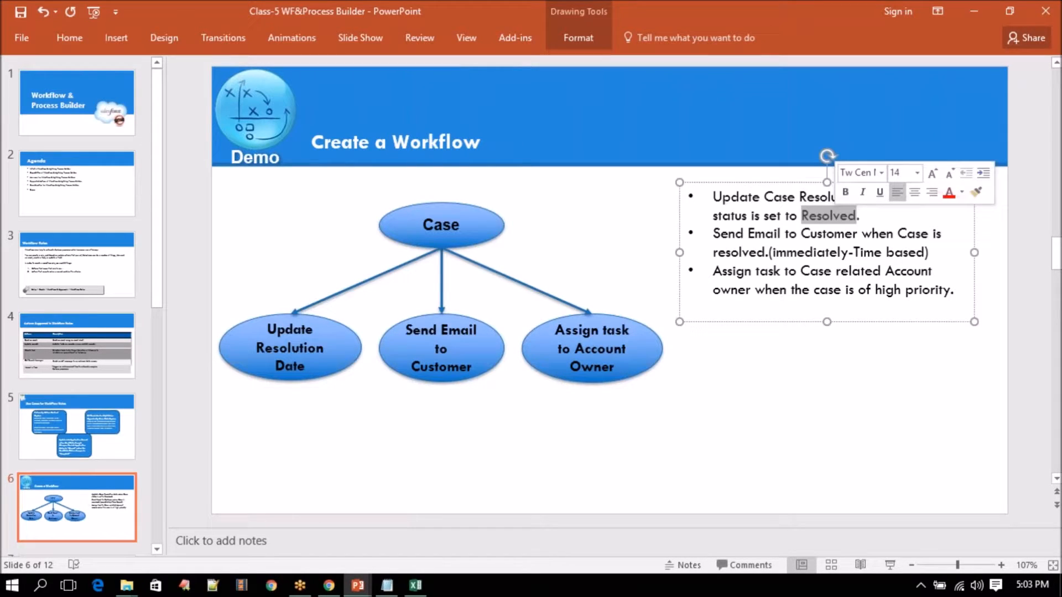
pyautogui.click(974, 5)
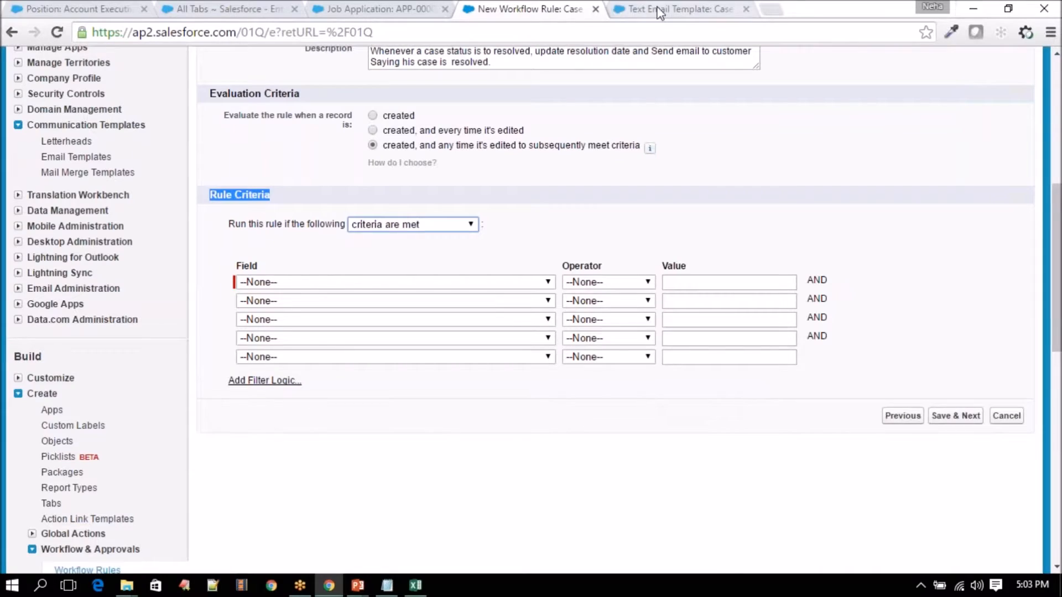
# - Open the All Tabs page in a new browser tab, removing an accidental bookmark
pyautogui.scroll(7, 760, 194)
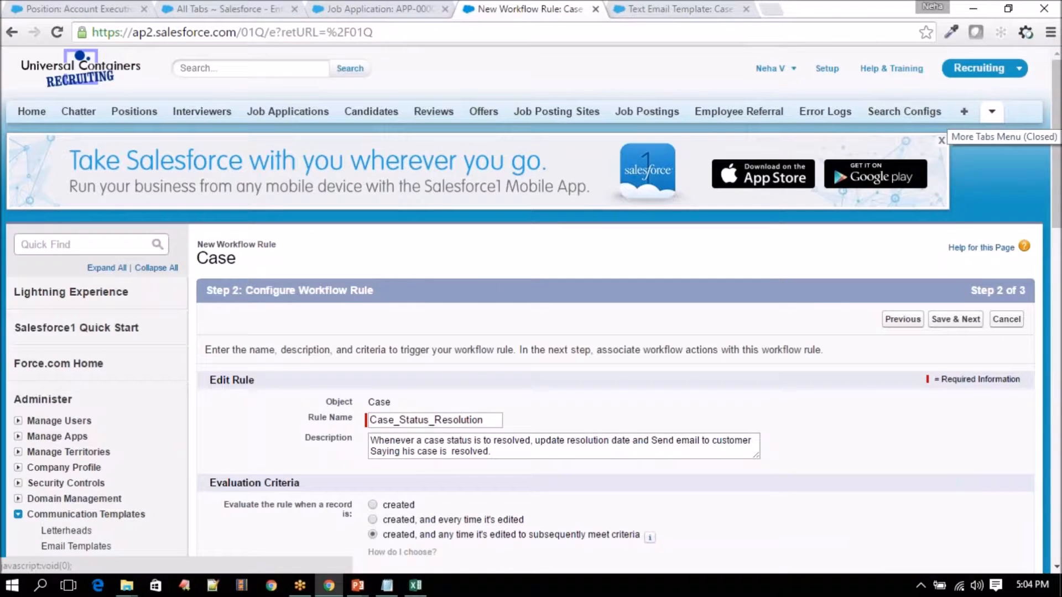
pyautogui.rightClick(992, 111)
pyautogui.click(902, 121)
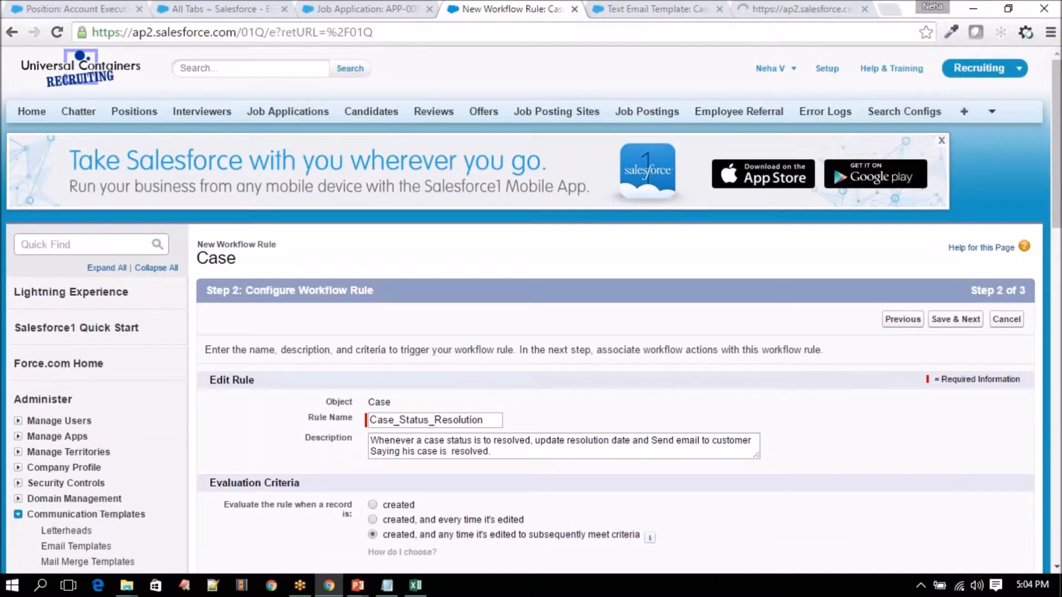
pyautogui.click(795, 9)
pyautogui.scroll(-5, 386, 237)
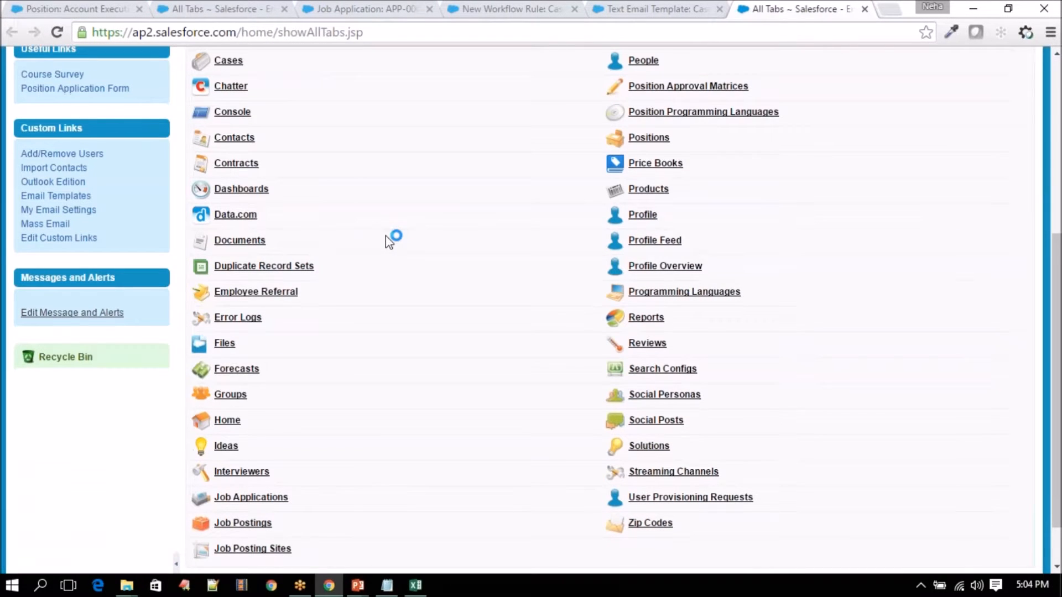
pyautogui.hotkey('ctrl', 'd')
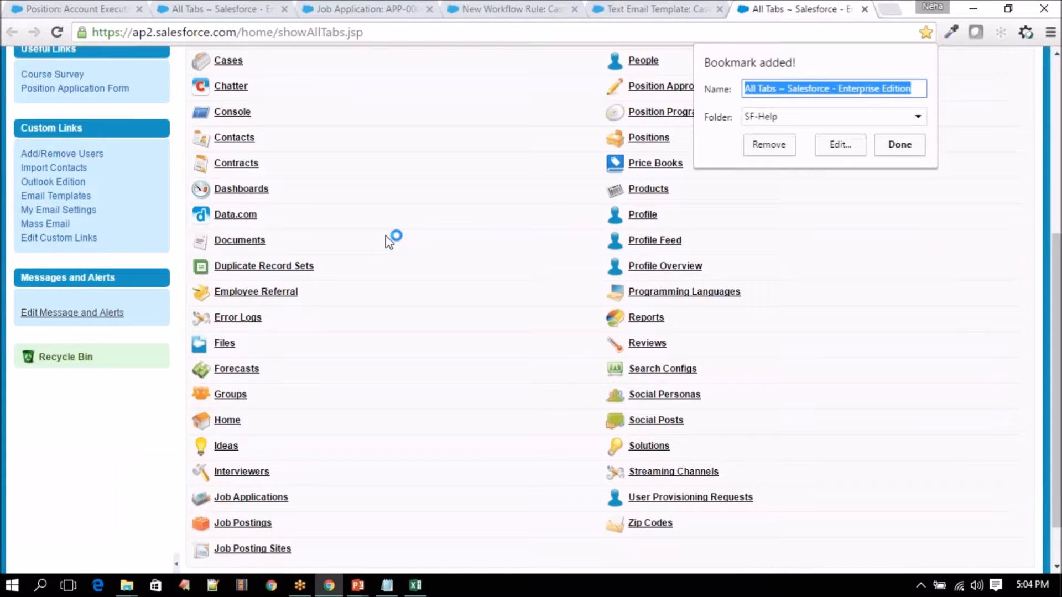
pyautogui.click(767, 145)
# - Find Cases and open case 00001000 from the All Open Cases view
pyautogui.hotkey('ctrl', 'f')
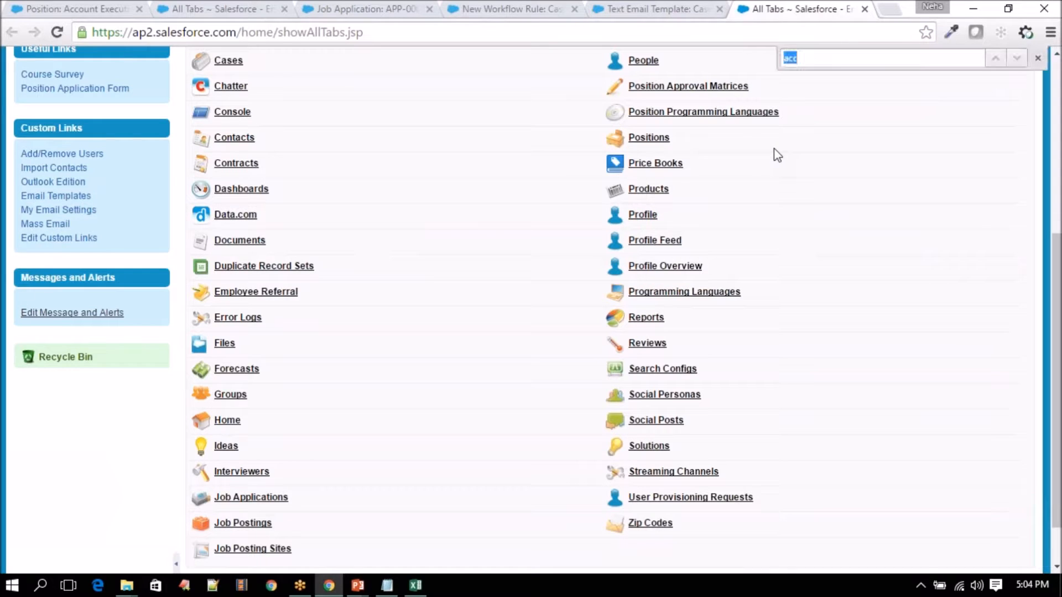
pyautogui.write('case')
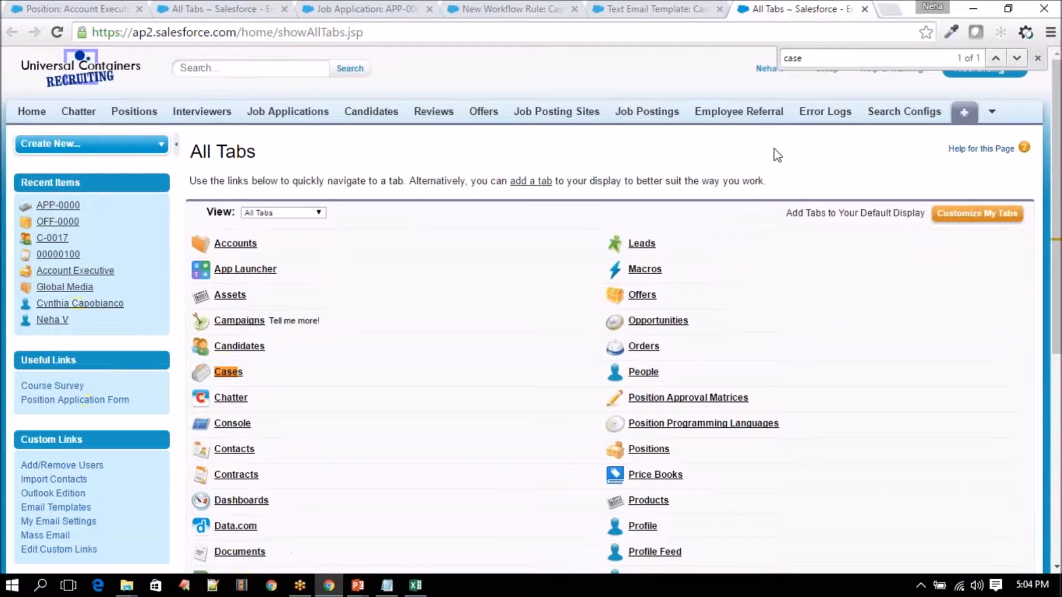
pyautogui.hotkey('ctrl', 'Return')
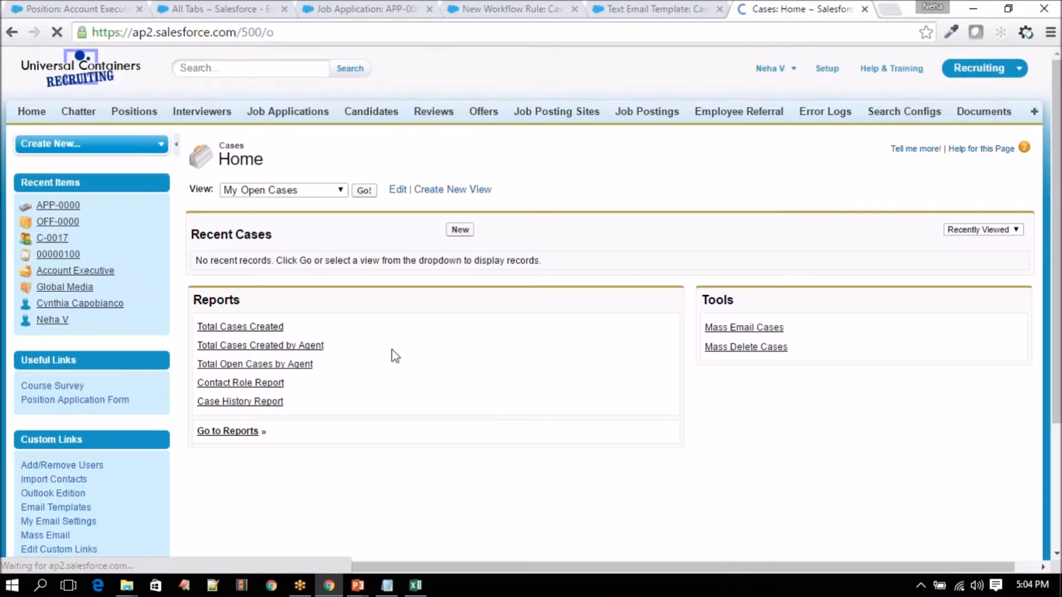
pyautogui.click(331, 190)
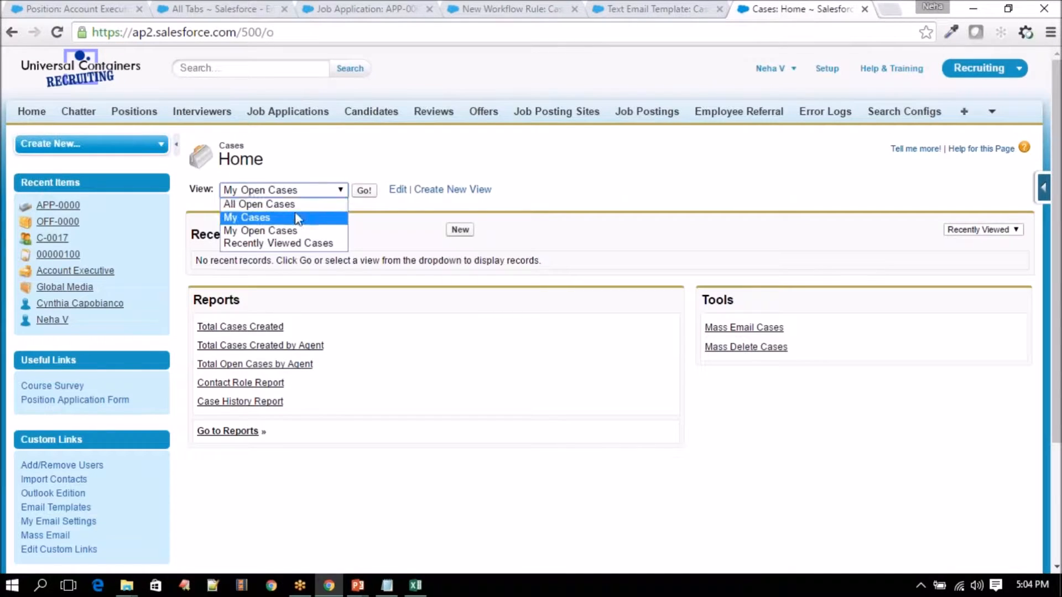
pyautogui.press('Up')
pyautogui.press('Return')
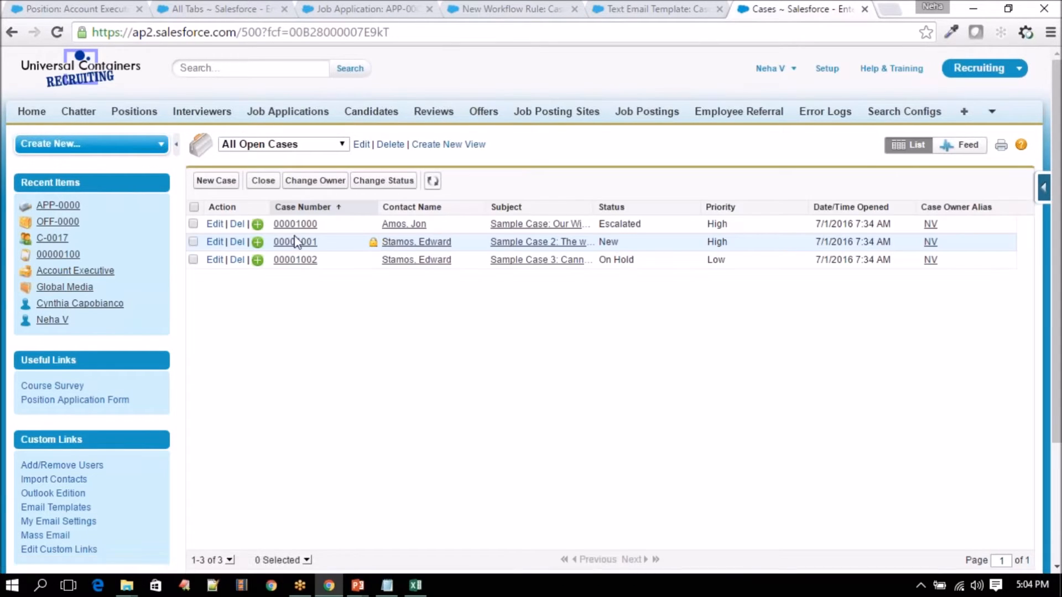
pyautogui.click(295, 224)
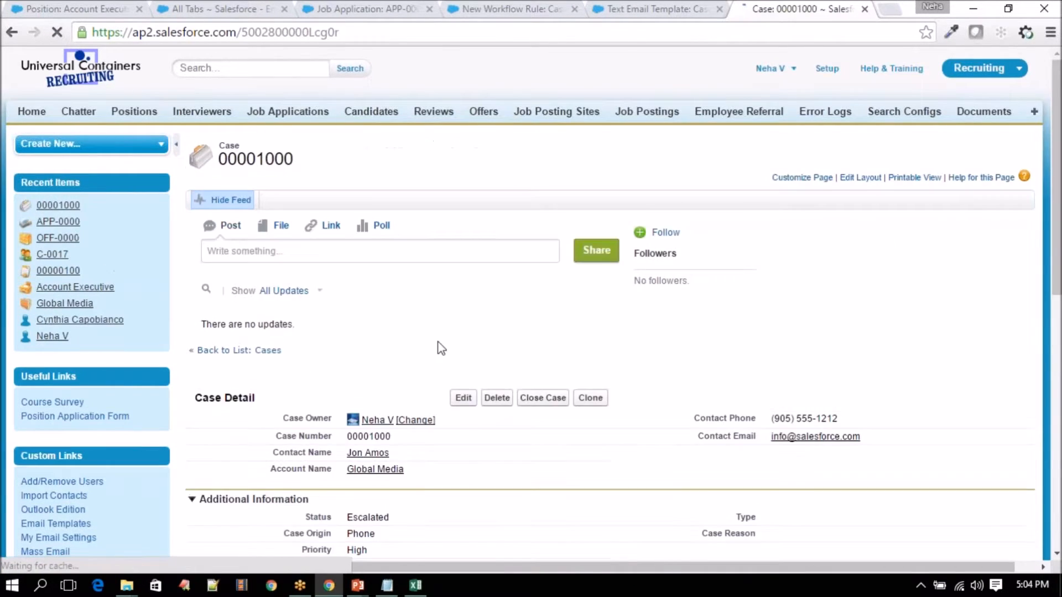
# - Inline-edit the case Status, which offers only On Hold, Escalated and New
pyautogui.scroll(-4, 440, 349)
pyautogui.doubleClick(395, 282)
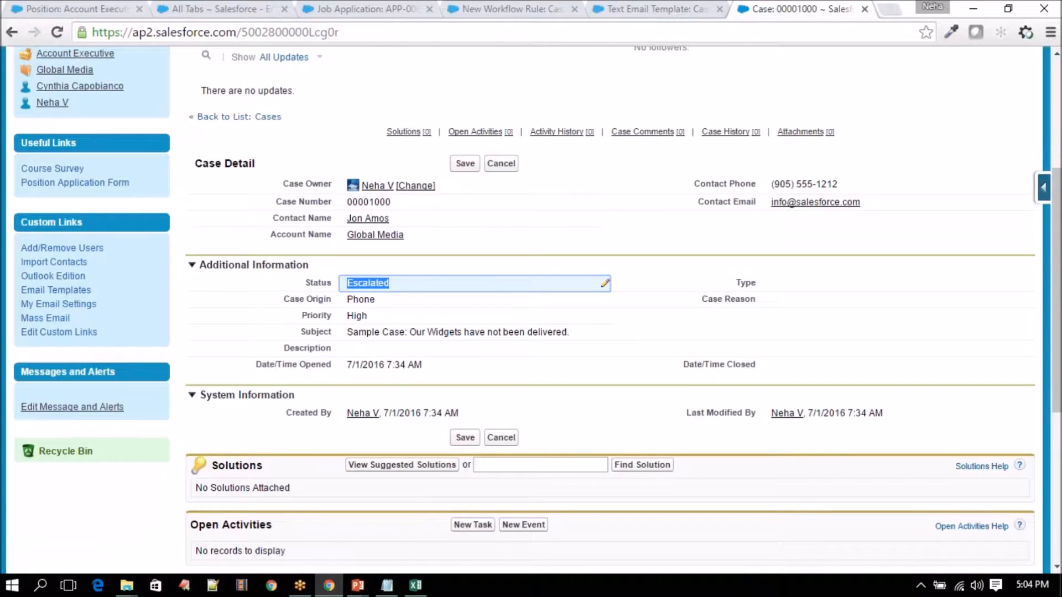
pyautogui.click(395, 284)
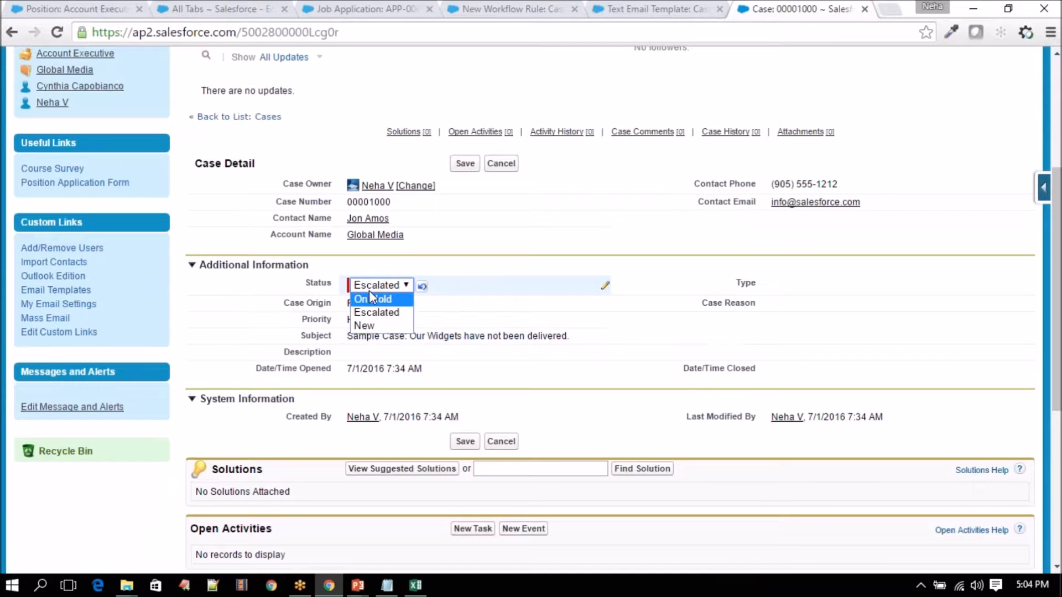
pyautogui.click(1040, 194)
# - Save Resolved as a new Case Status picklist value, then reload case 00001000
pyautogui.click(915, 211)
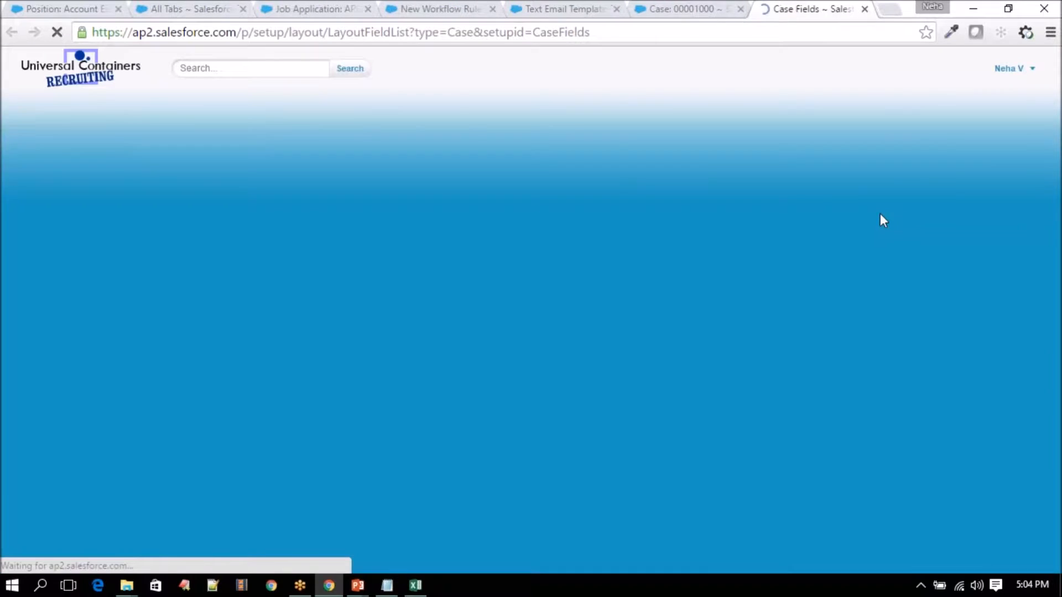
pyautogui.scroll(-5, 369, 358)
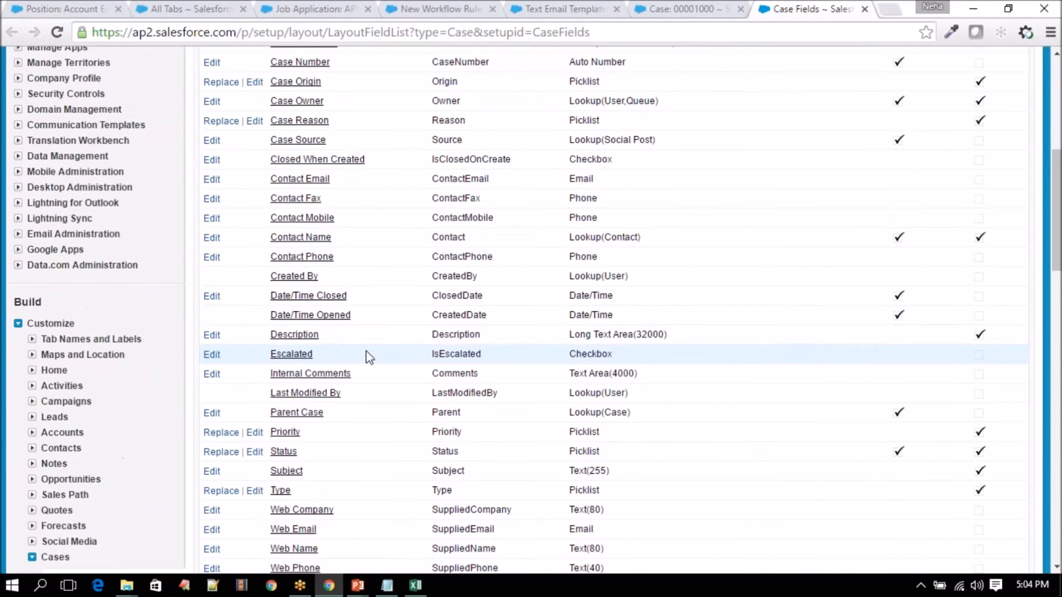
pyautogui.hotkey('ctrl', 'f')
pyautogui.write('status')
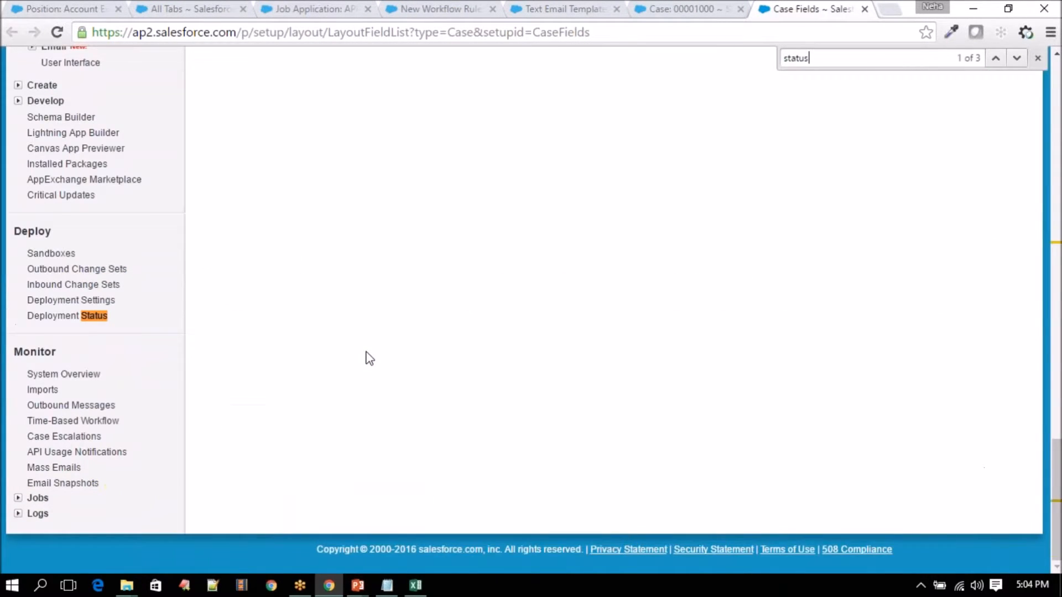
pyautogui.press('Return')
pyautogui.click(283, 310)
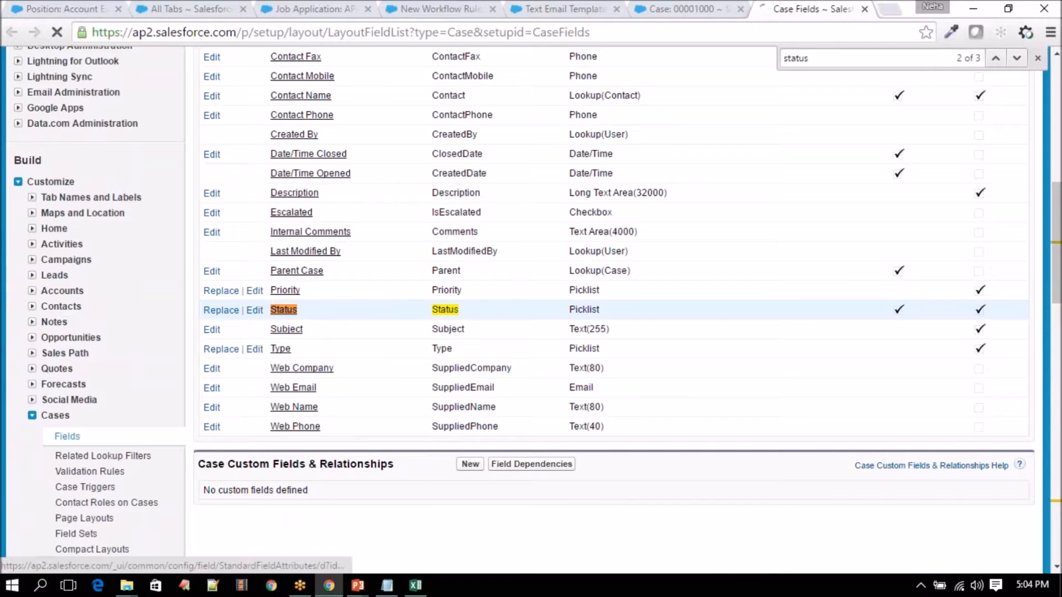
pyautogui.scroll(-7, 390, 340)
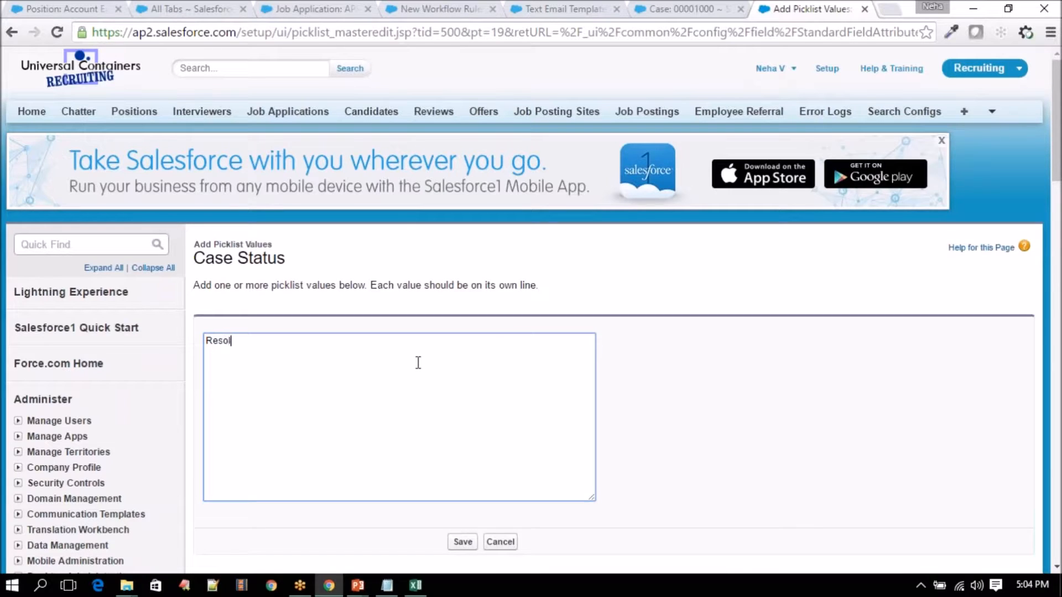
pyautogui.scroll(-3, 468, 420)
pyautogui.click(462, 386)
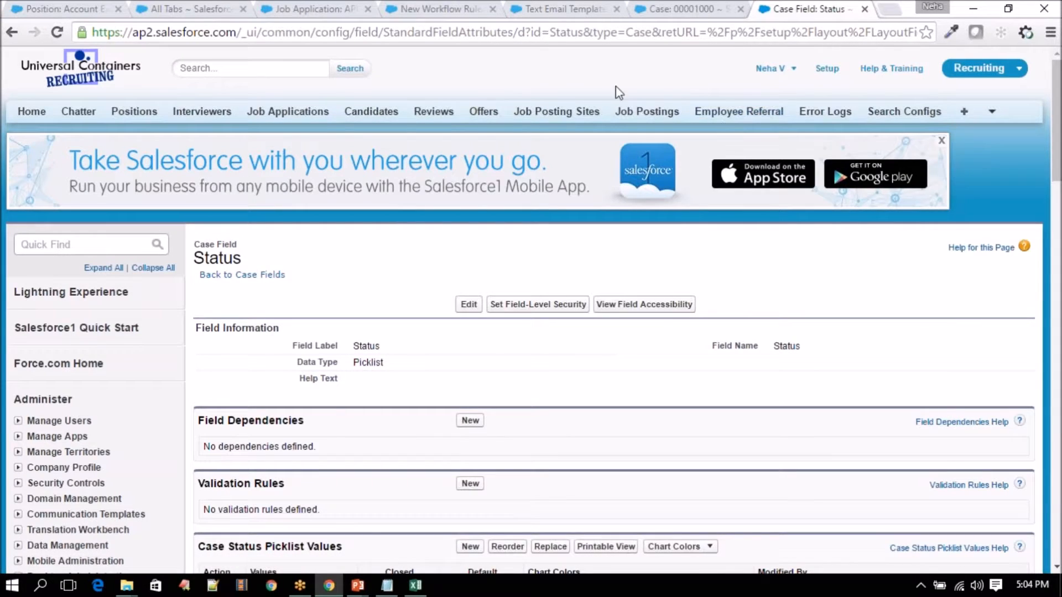
pyautogui.click(668, 7)
pyautogui.click(57, 32)
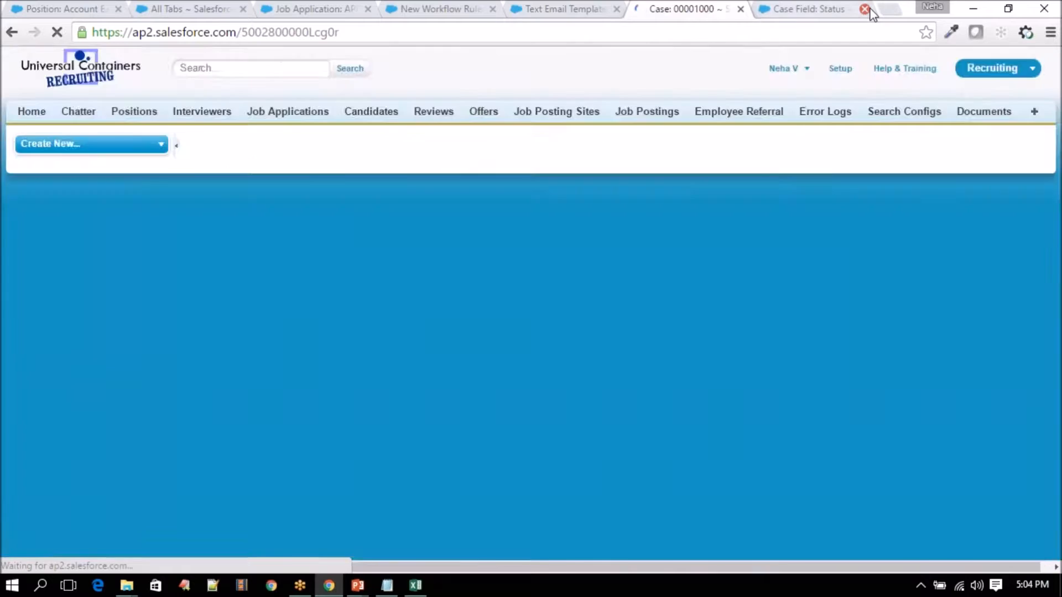
# - Close the Status field page and change case 00001000's Status to Resolved inline
pyautogui.click(864, 8)
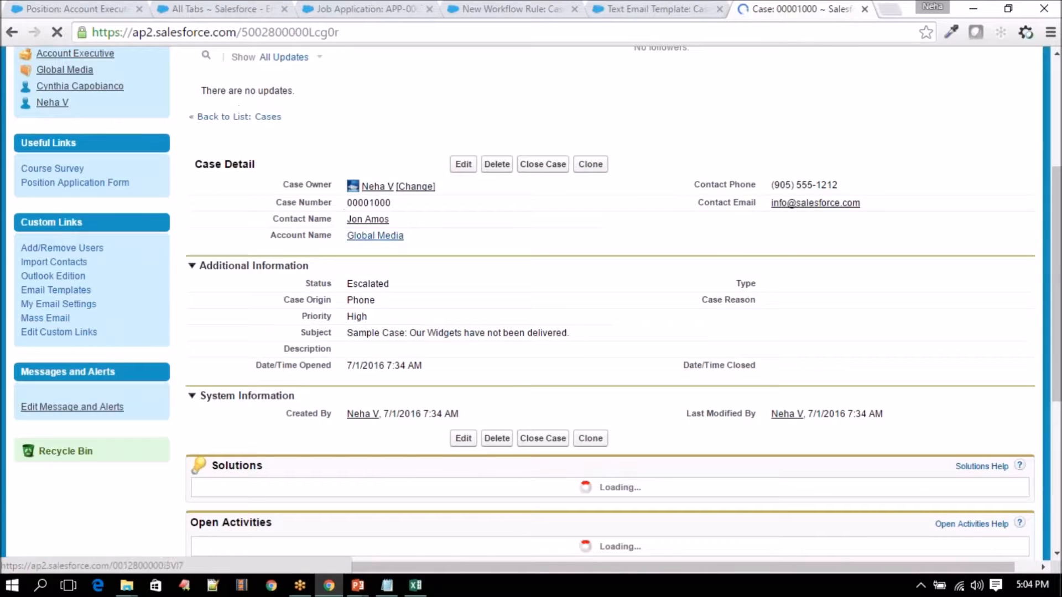
pyautogui.doubleClick(386, 282)
pyautogui.click(381, 283)
pyautogui.click(367, 332)
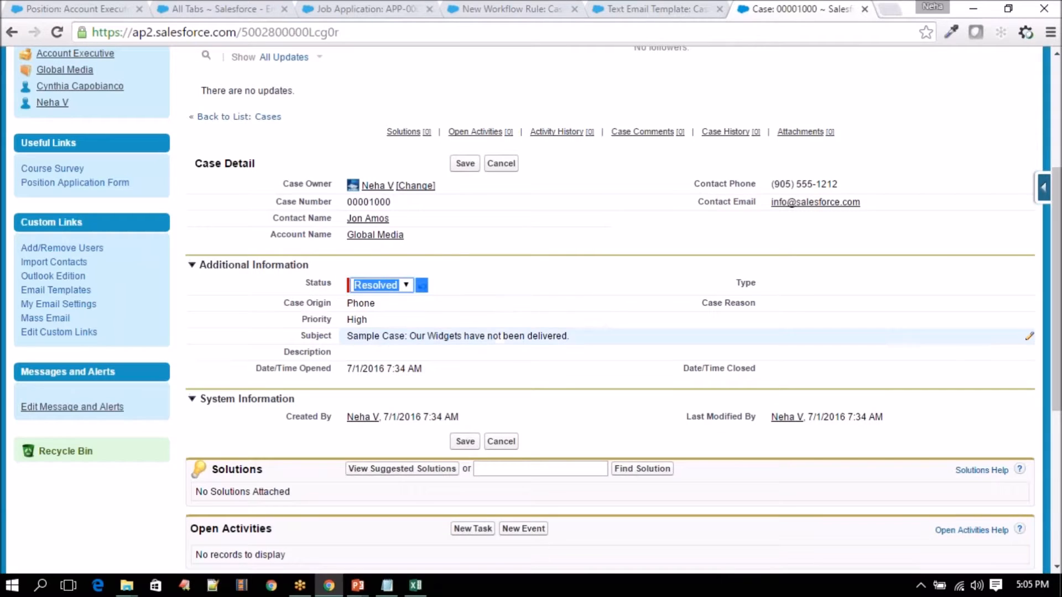
pyautogui.click(290, 286)
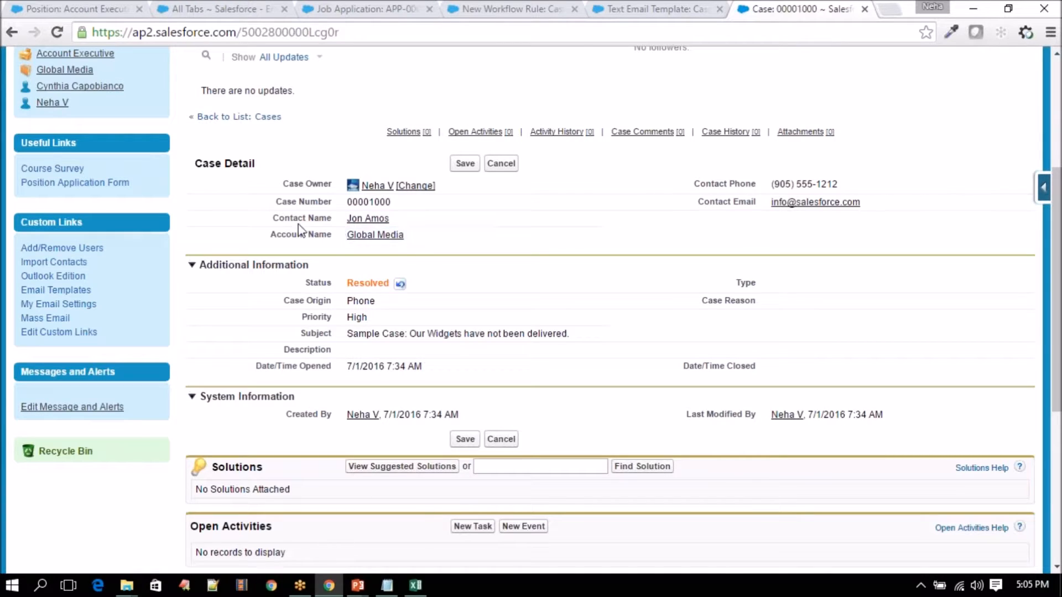
# - Highlight the contact name and email, then open Contact Name for inline editing
pyautogui.moveTo(271, 218)
pyautogui.mouseDown()
pyautogui.moveTo(409, 218)
pyautogui.moveTo(312, 219)
pyautogui.moveTo(394, 222)
pyautogui.mouseUp()
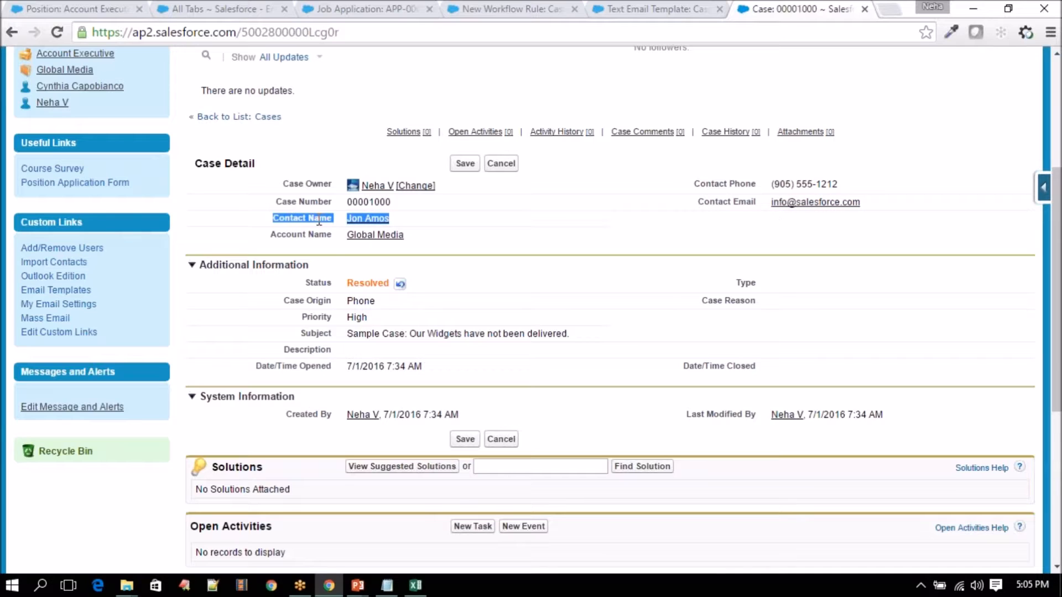
pyautogui.moveTo(872, 204); pyautogui.dragTo(761, 205)
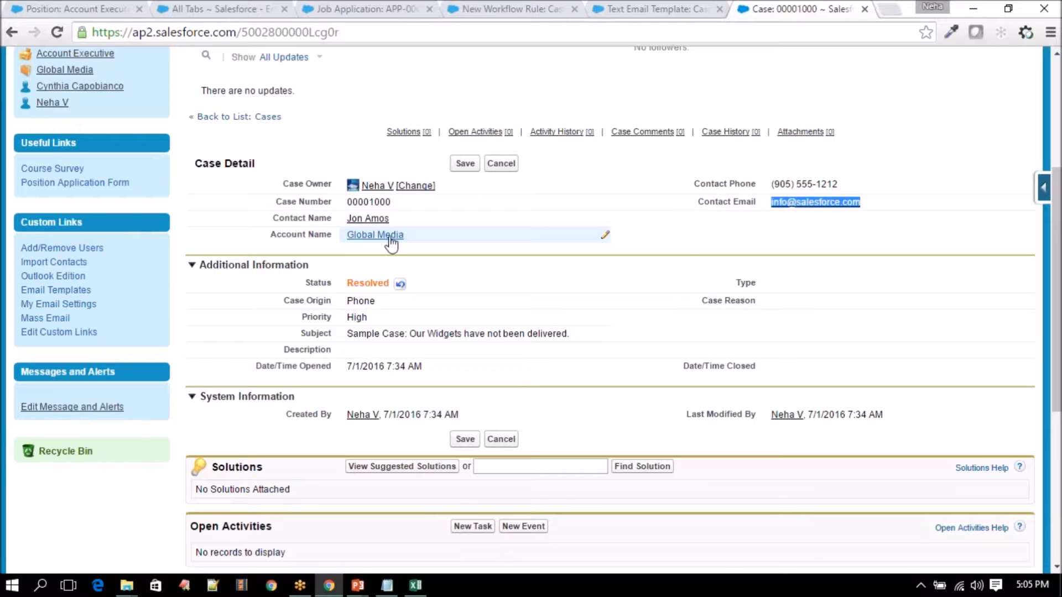
pyautogui.moveTo(390, 237)
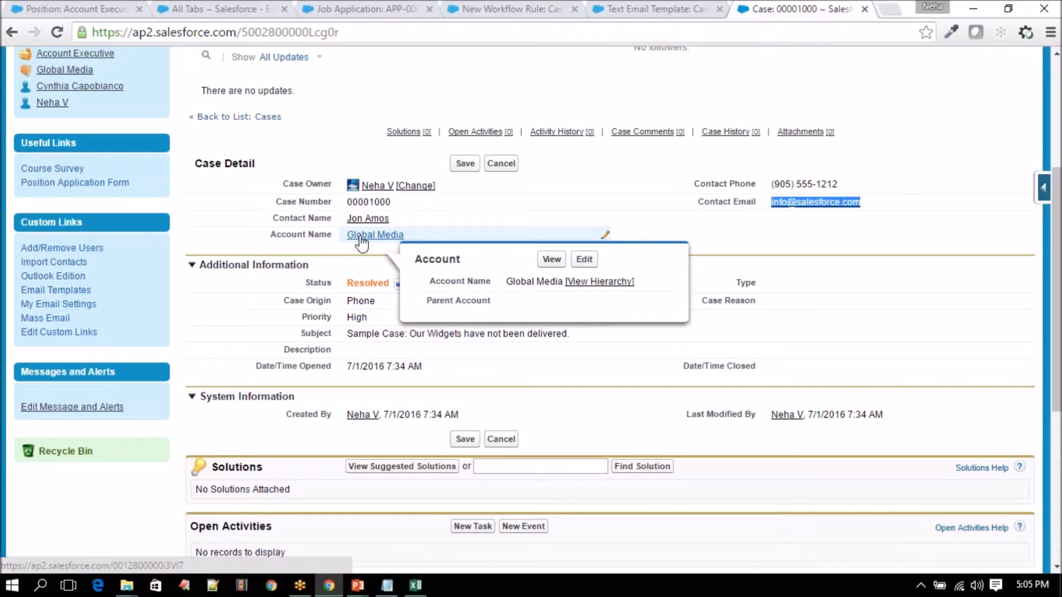
pyautogui.click(307, 286)
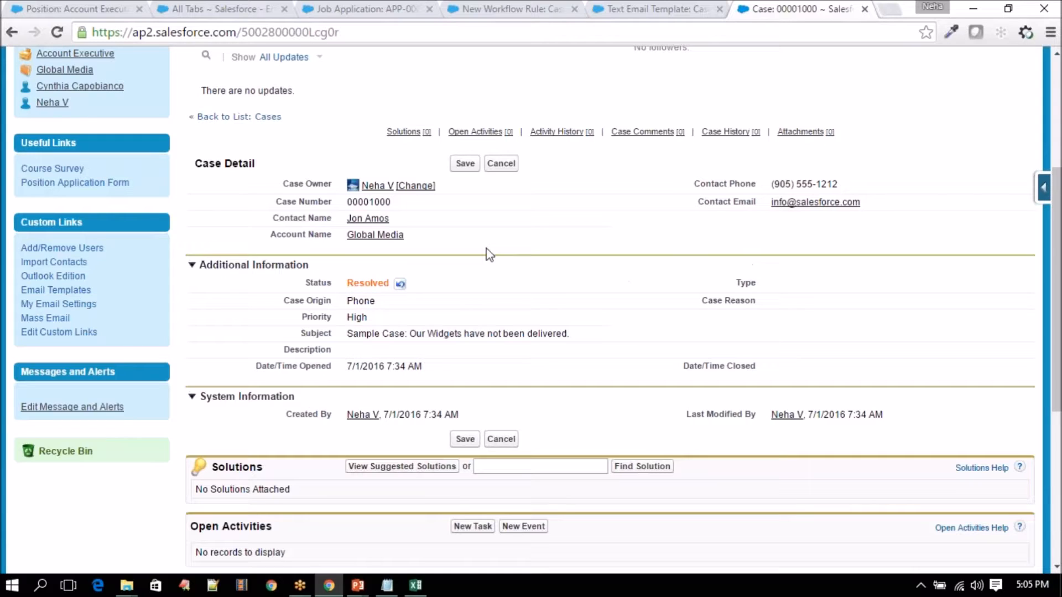
pyautogui.doubleClick(385, 218)
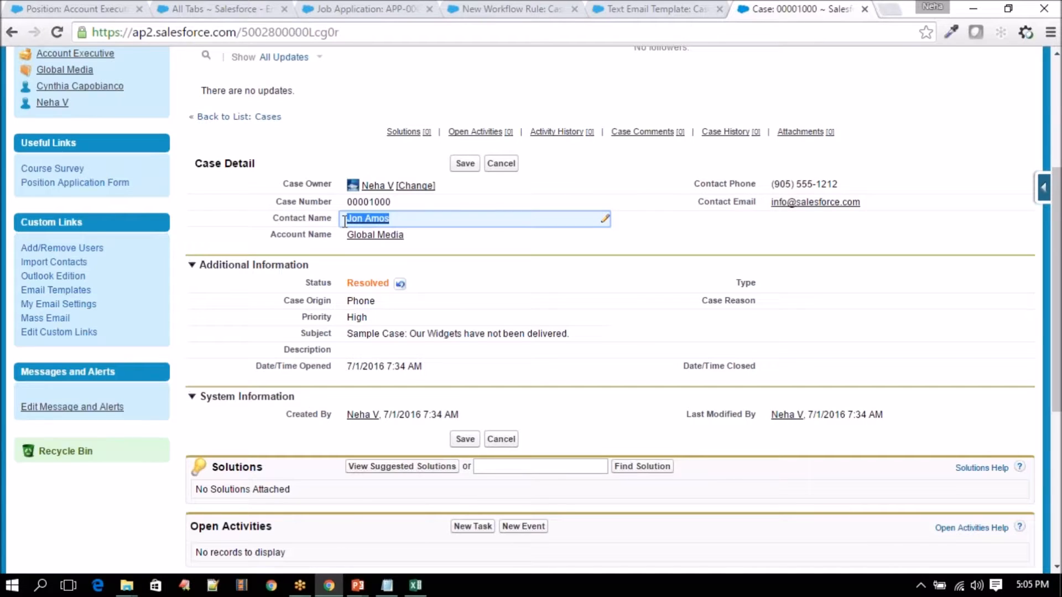
# - Start a new custom Case field of type Date from the Case fields list
pyautogui.click(1044, 191)
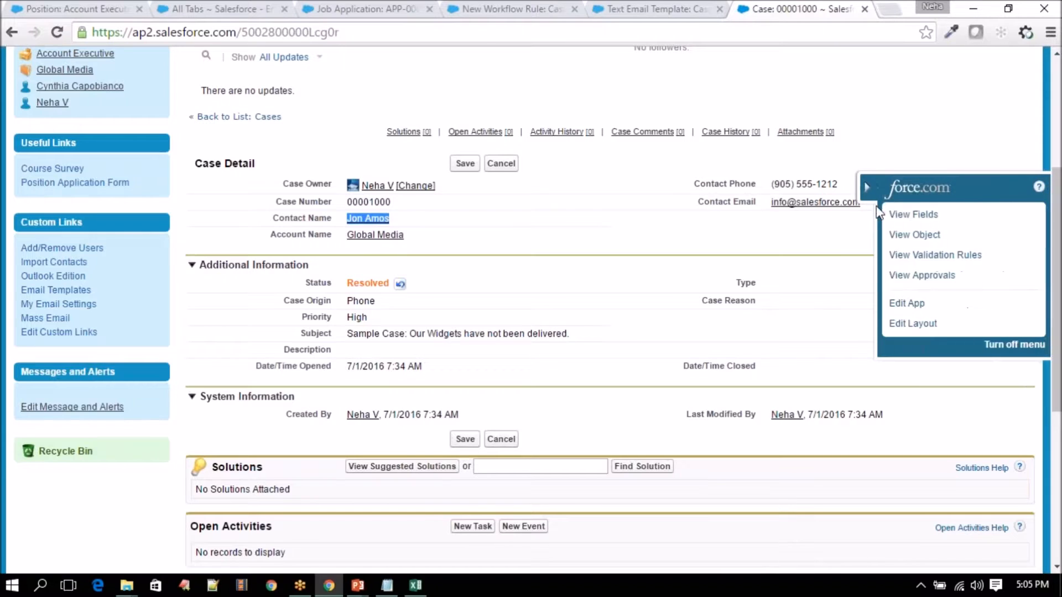
pyautogui.click(909, 214)
pyautogui.scroll(-12, 354, 348)
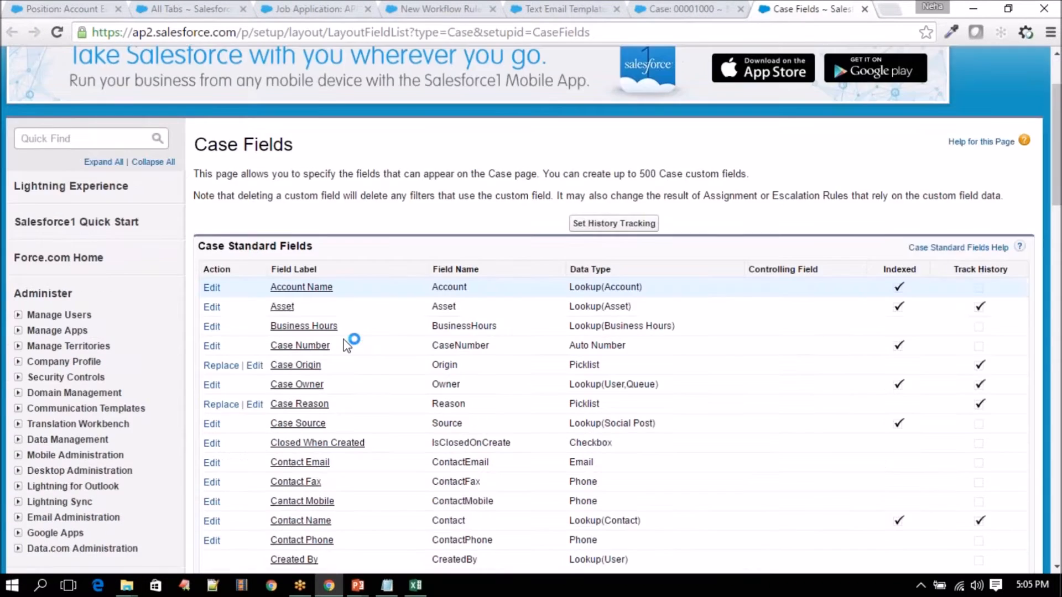
pyautogui.click(470, 295)
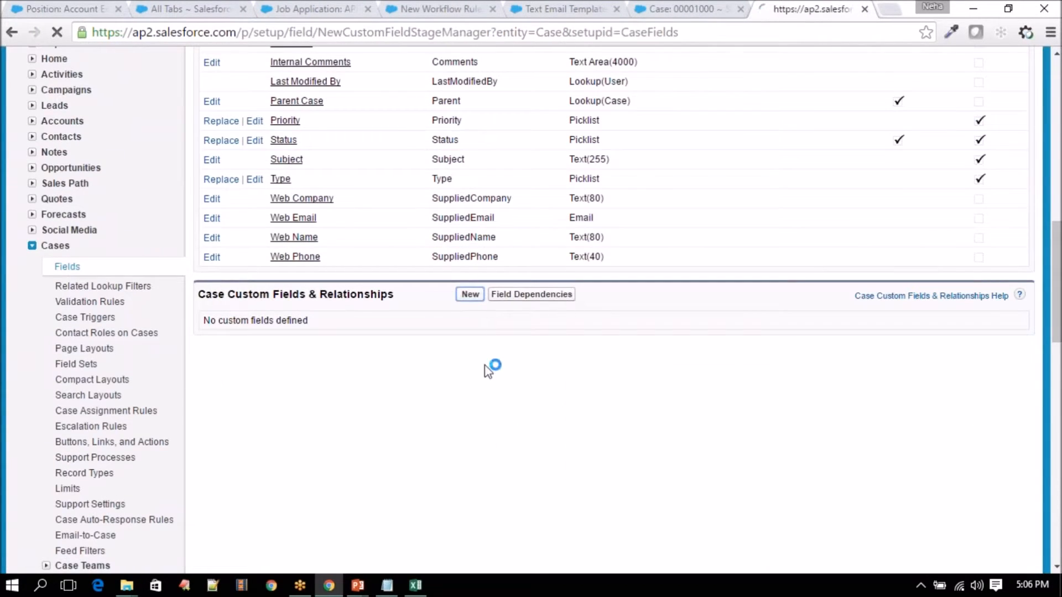
pyautogui.scroll(-5, 119, 201)
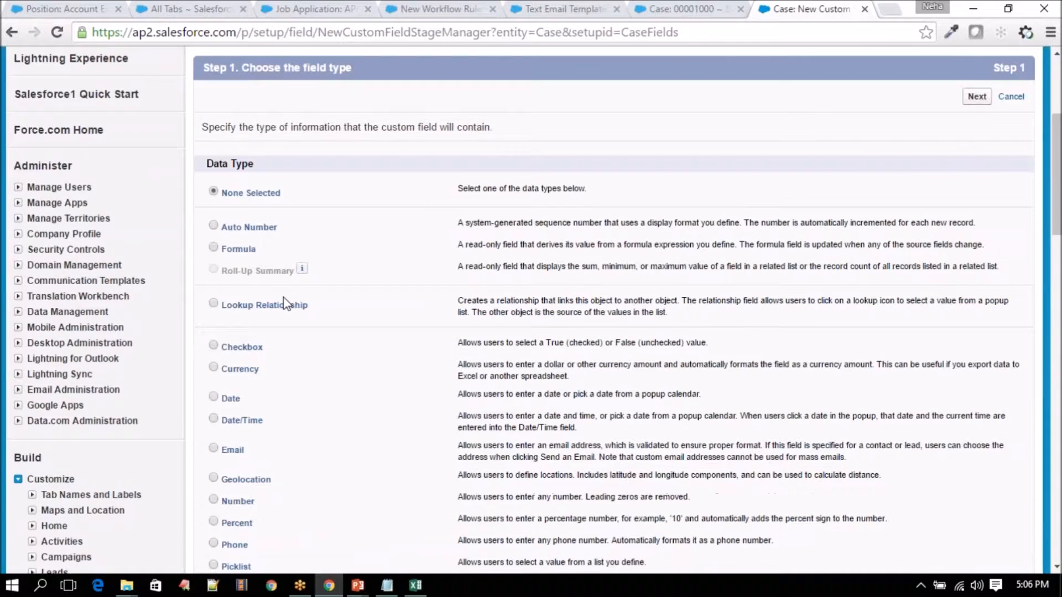
pyautogui.scroll(-2, 287, 332)
pyautogui.click(214, 241)
pyautogui.scroll(4, 944, 194)
pyautogui.click(977, 174)
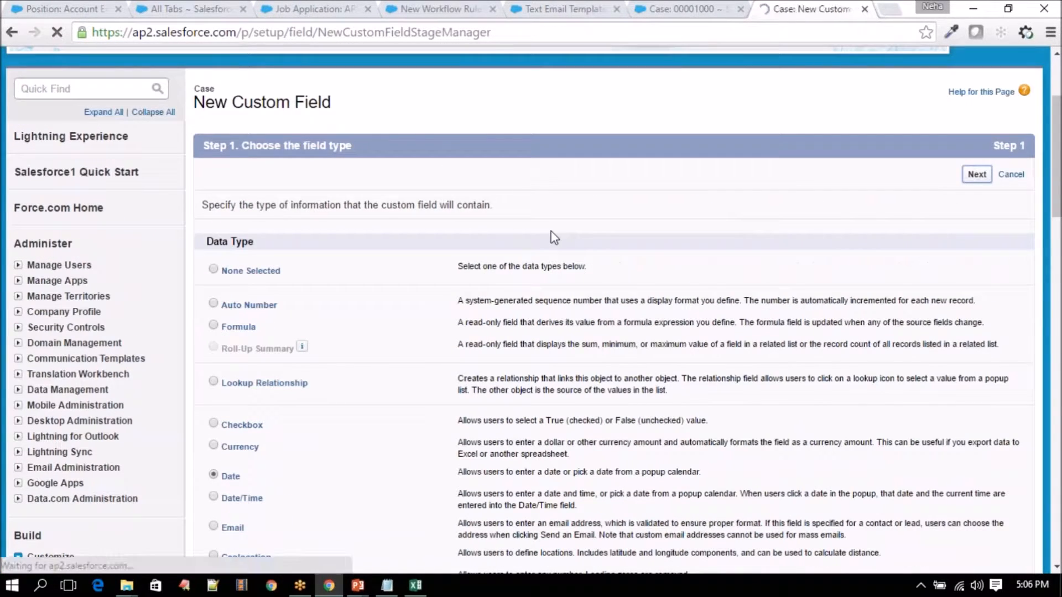
# - Label the field Resolution Date, finish the wizard, and return to the case
pyautogui.write('Re')
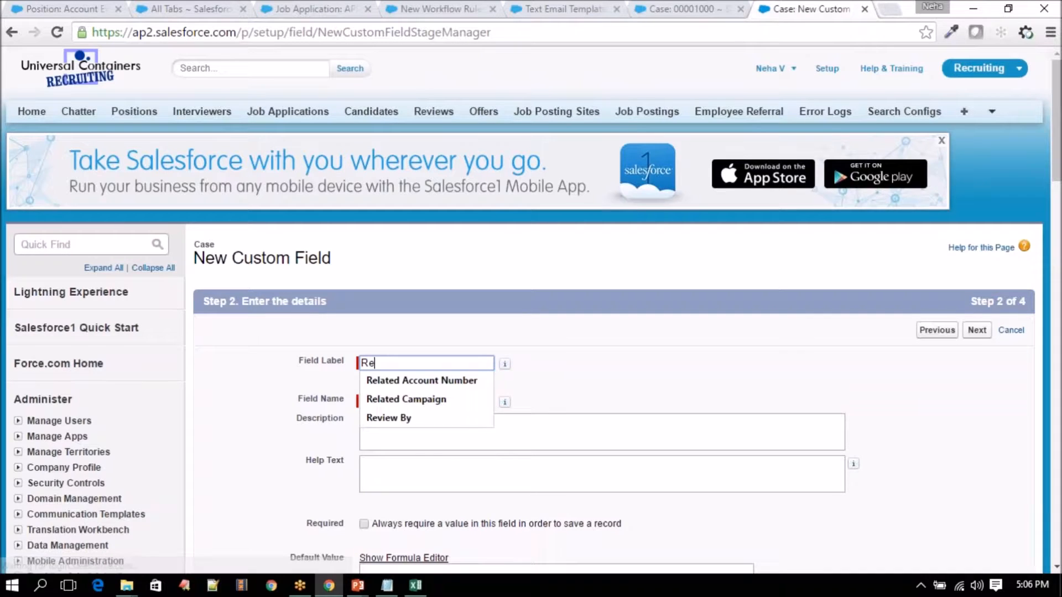
pyautogui.write('solution Date')
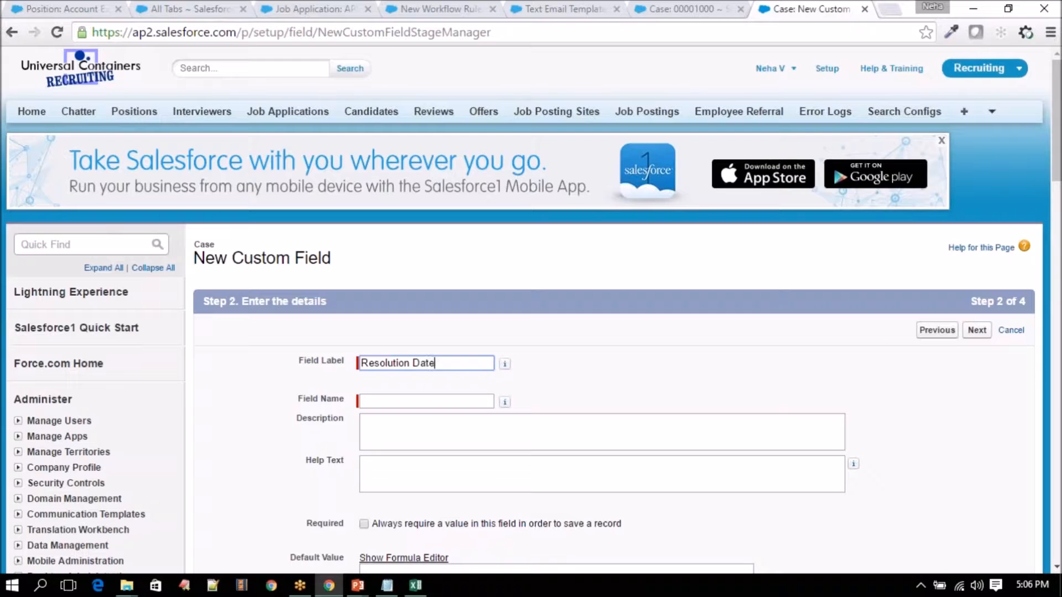
pyautogui.press('Tab')
pyautogui.click(977, 330)
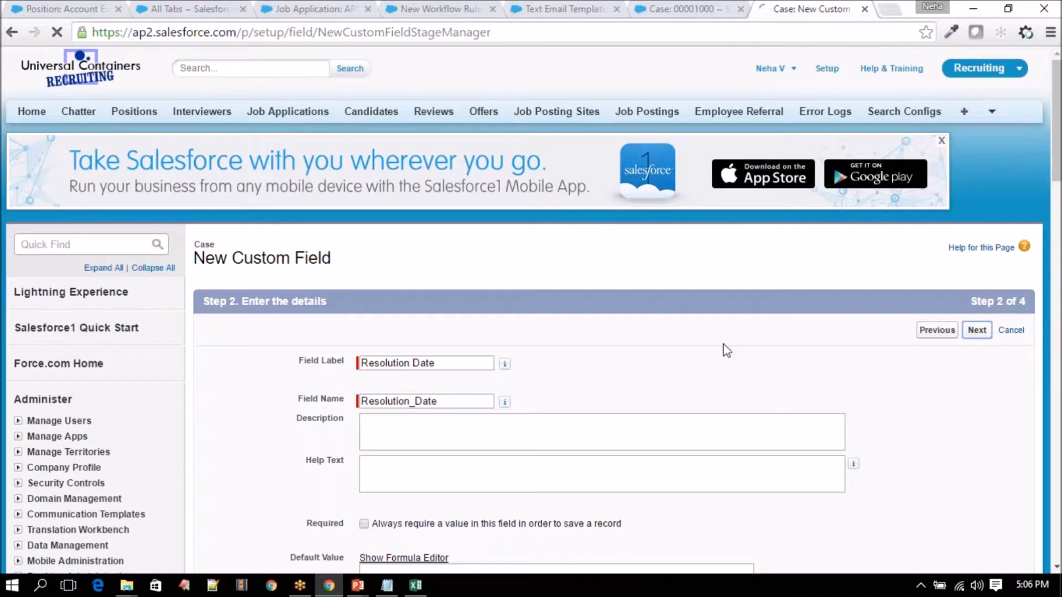
pyautogui.scroll(-3, 858, 301)
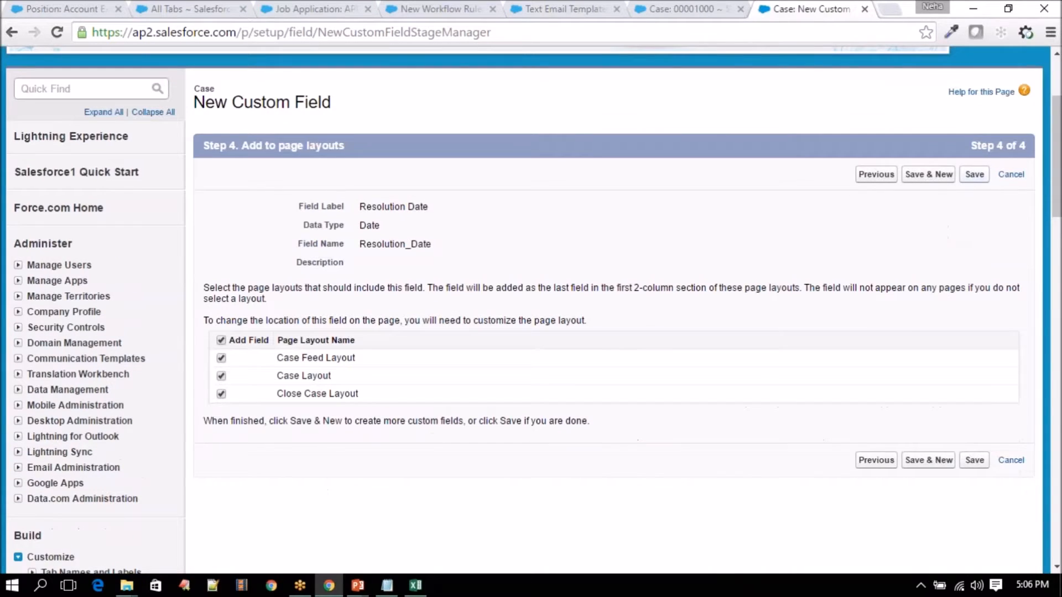
pyautogui.click(694, 8)
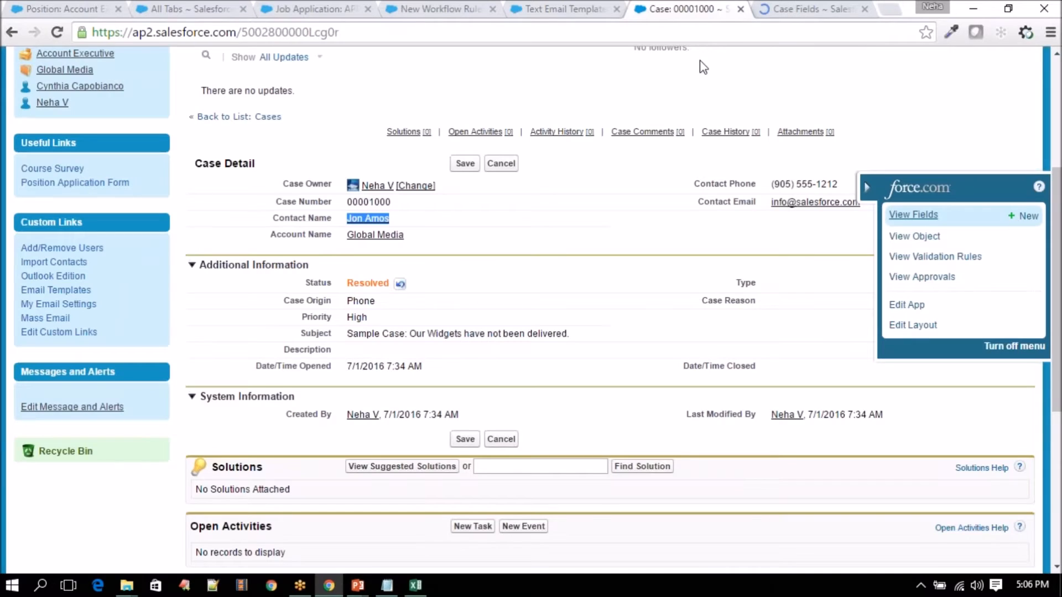
# - Cancel the case edits to reload it, then open the Status picklist showing Resolved
pyautogui.click(57, 32)
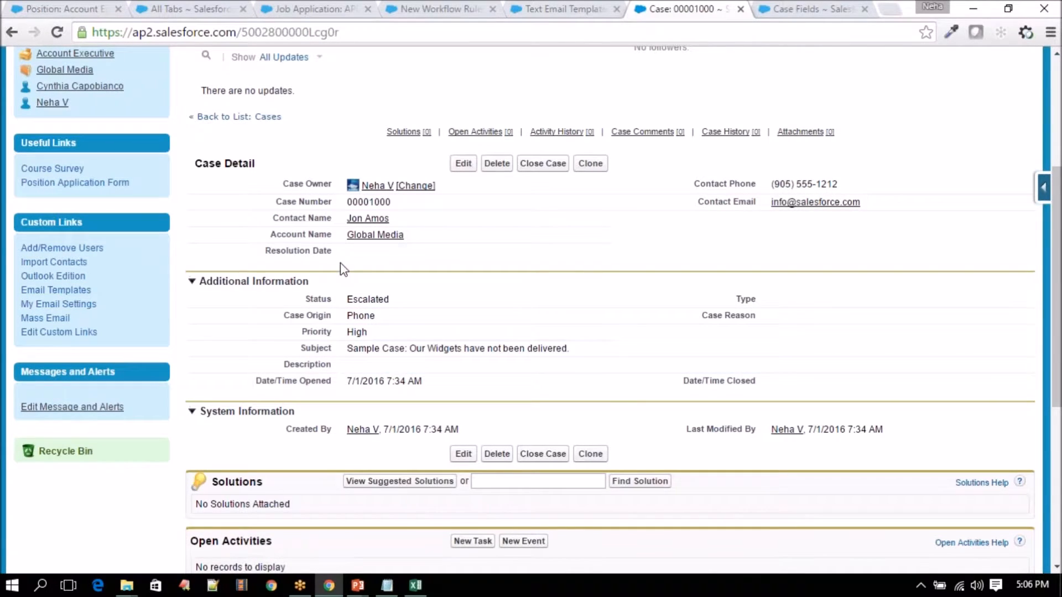
pyautogui.doubleClick(356, 299)
pyautogui.click(357, 301)
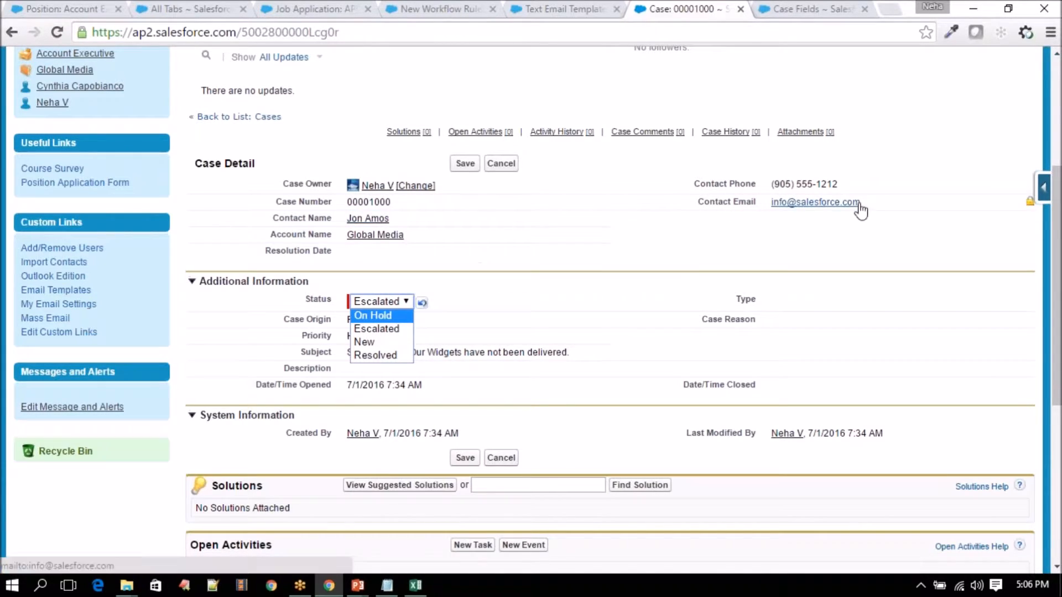
pyautogui.rightClick(368, 222)
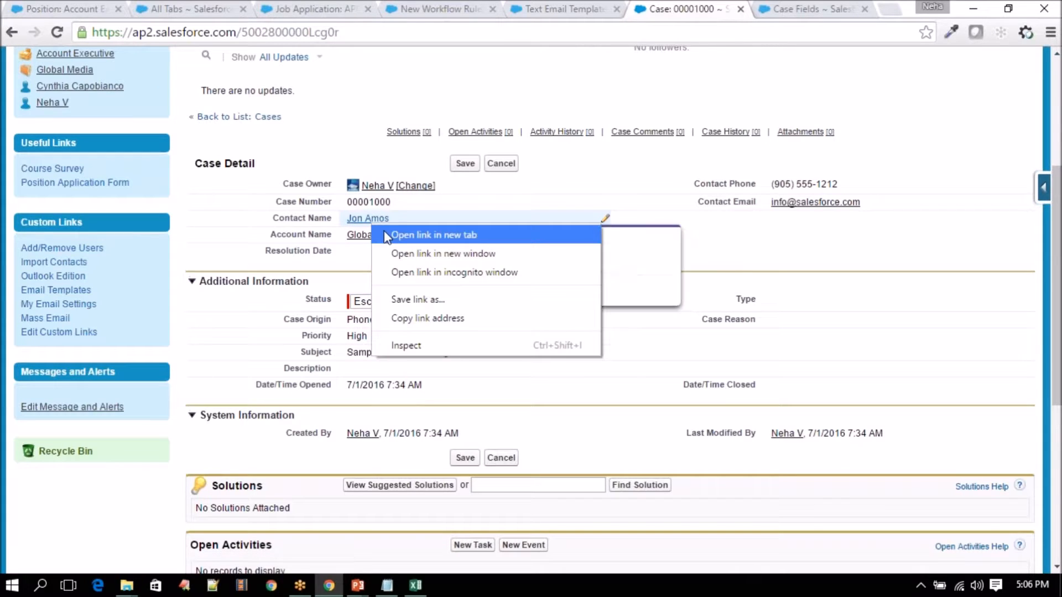
# - Open the case's contact in a new tab and save a new personal email address
pyautogui.click(409, 234)
pyautogui.click(794, 11)
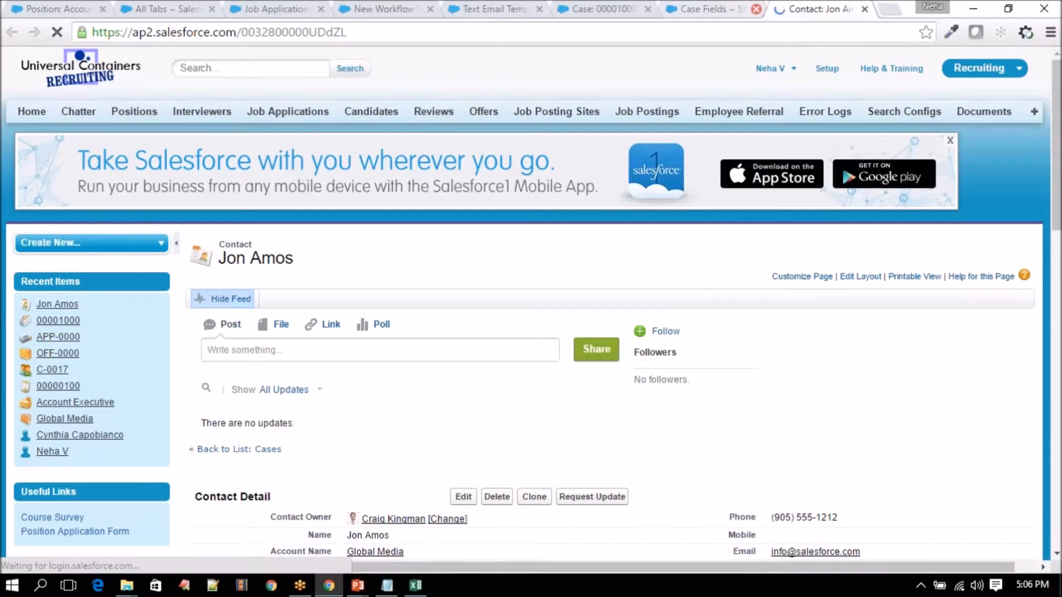
pyautogui.scroll(-7, 878, 170)
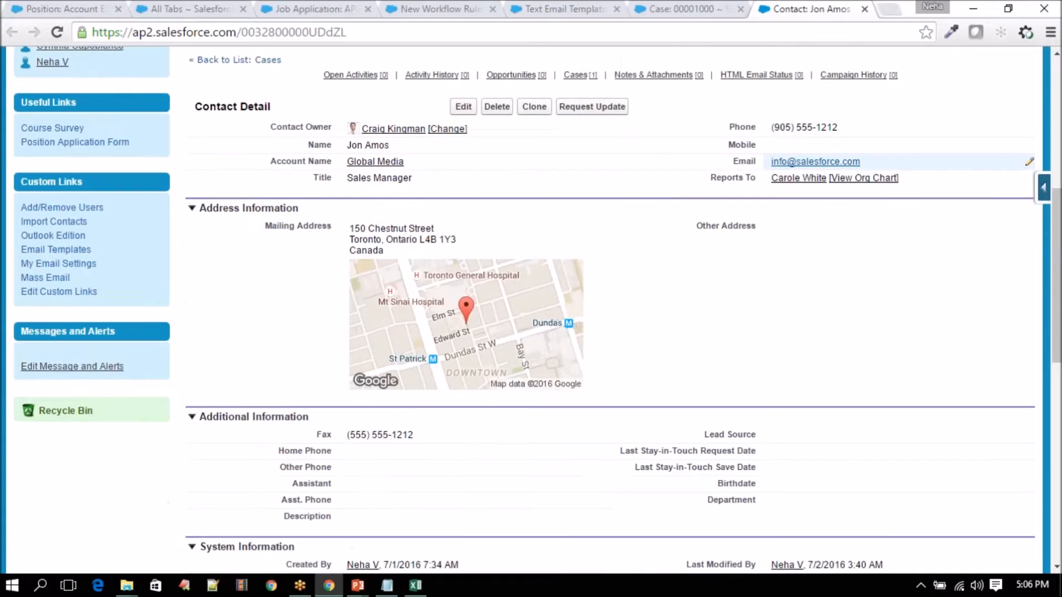
pyautogui.click(880, 164)
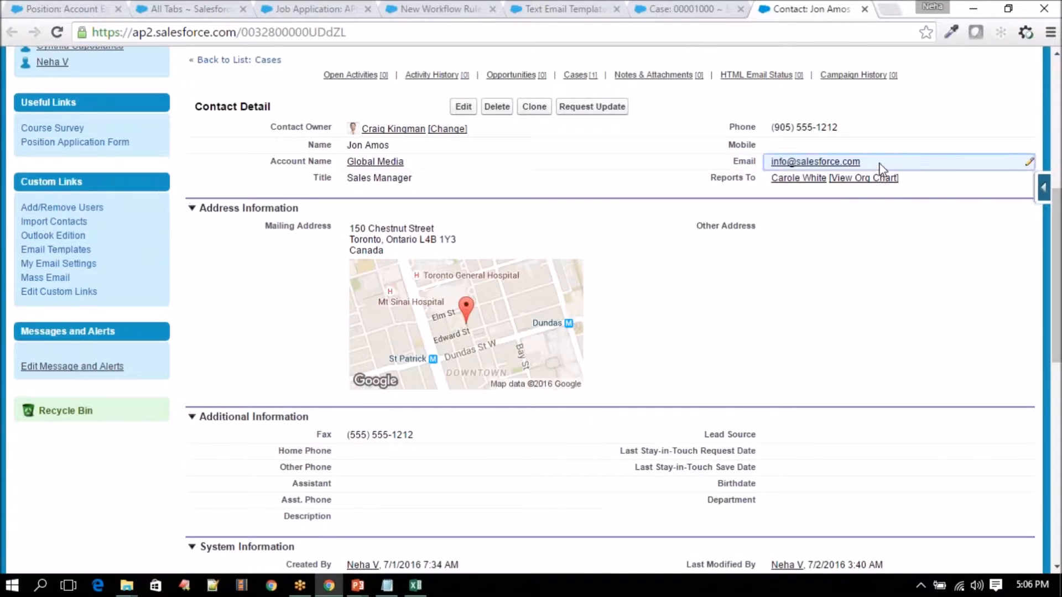
pyautogui.doubleClick(880, 168)
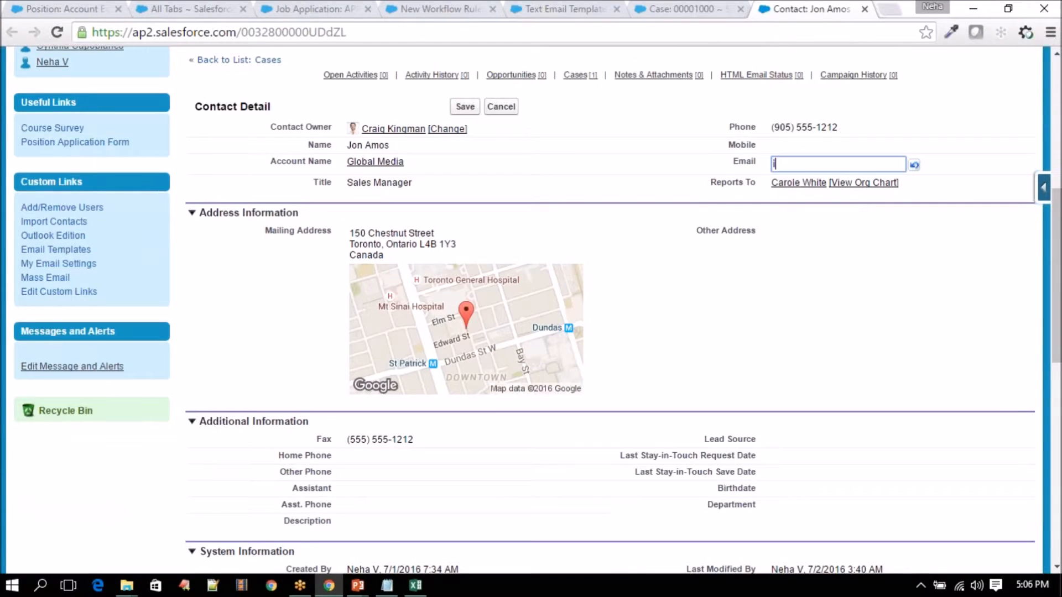
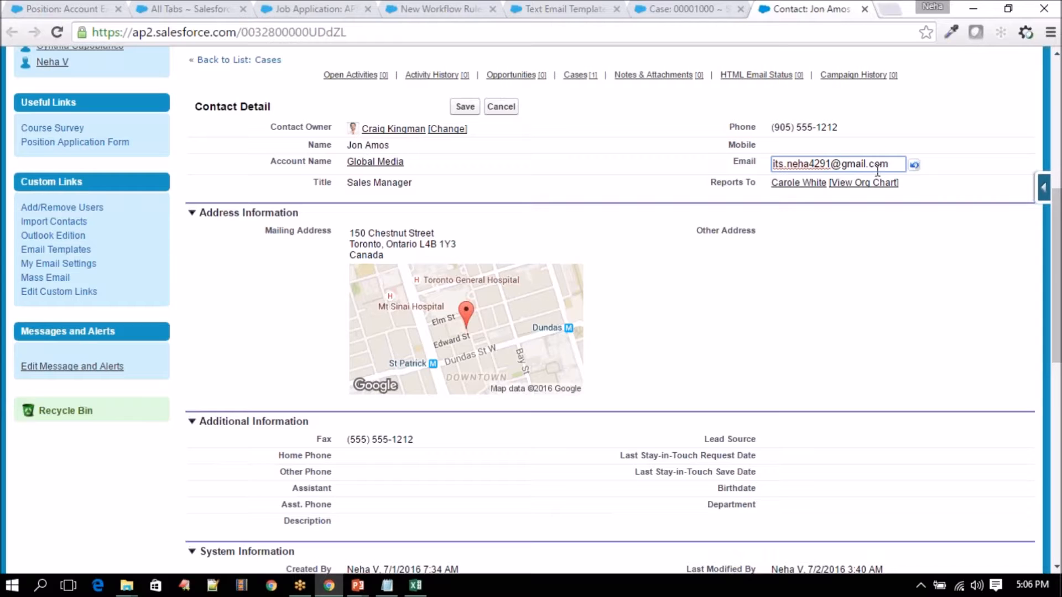
pyautogui.click(465, 107)
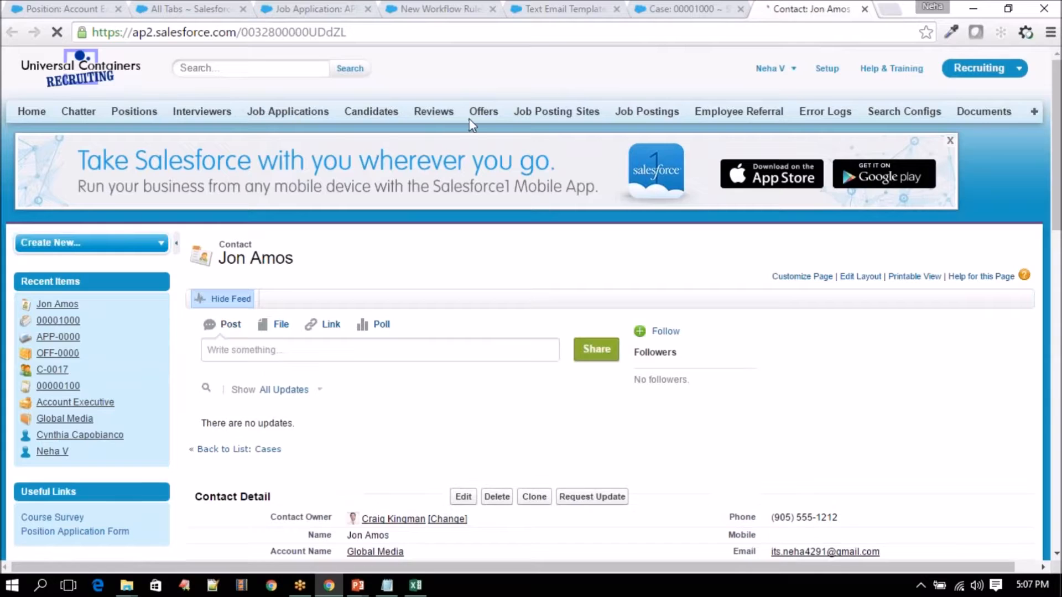
pyautogui.scroll(-5, 466, 302)
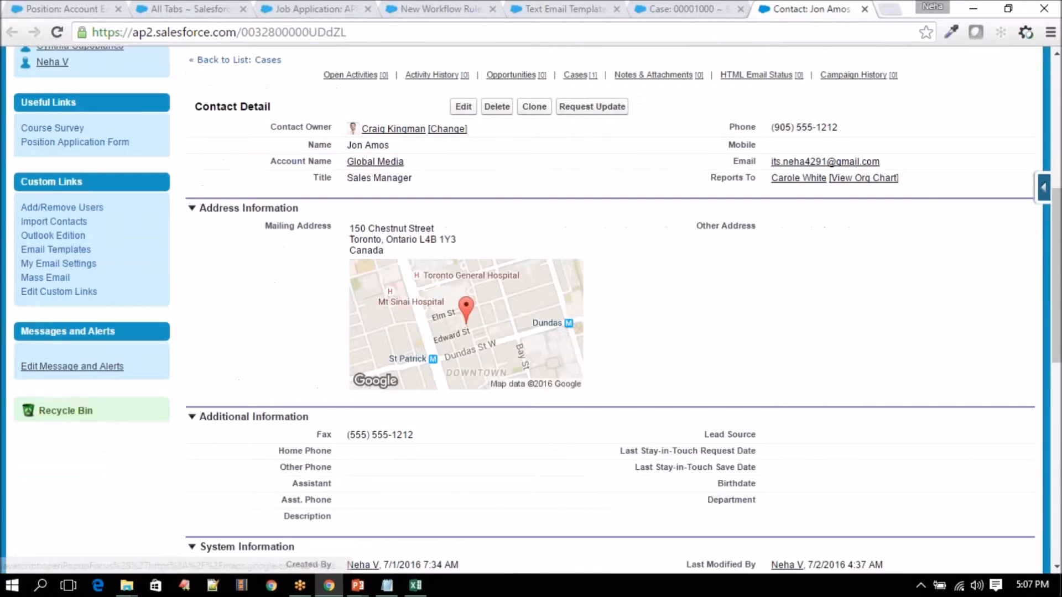
# - Switch back through the case and email template tabs to the workflow rule
pyautogui.click(699, 9)
pyautogui.click(591, 9)
pyautogui.click(430, 10)
# - Set the first criterion to Case: Status equals Resolved and save to continue
pyautogui.scroll(-5, 473, 219)
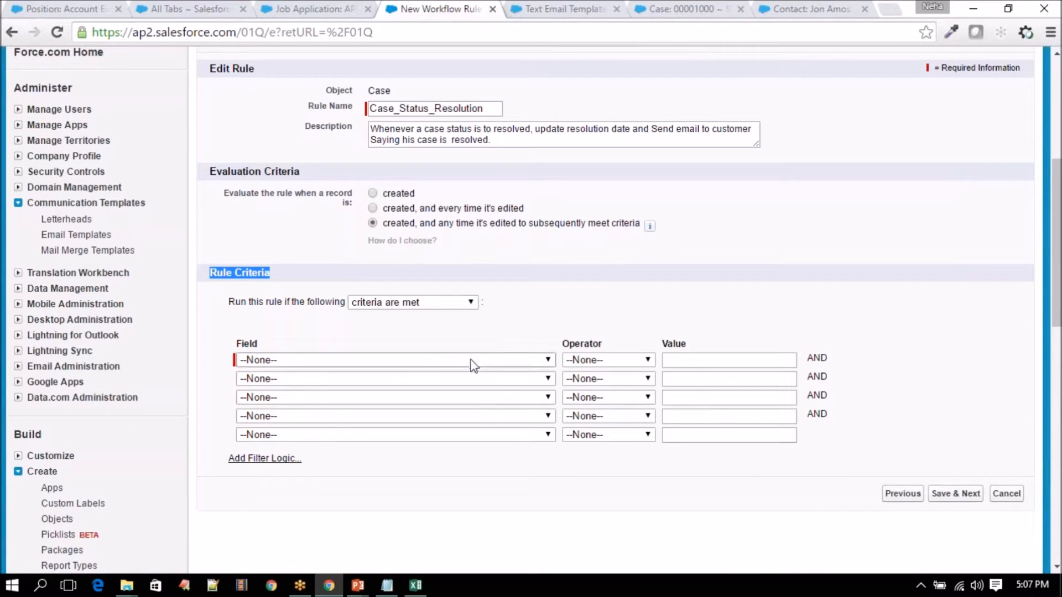
pyautogui.click(350, 360)
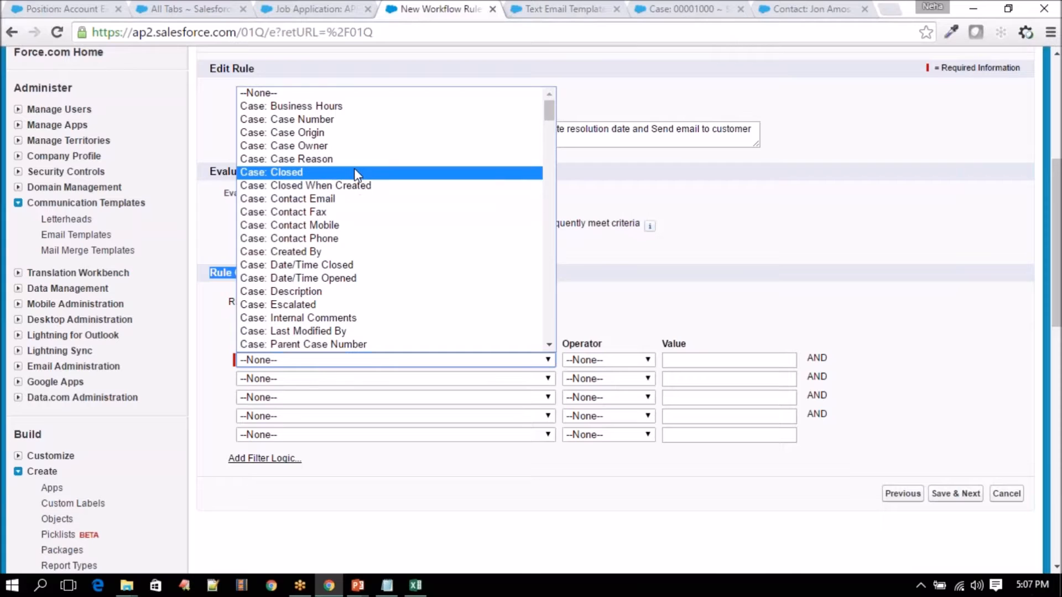
pyautogui.scroll(-1, 336, 243)
pyautogui.scroll(-3, 336, 243)
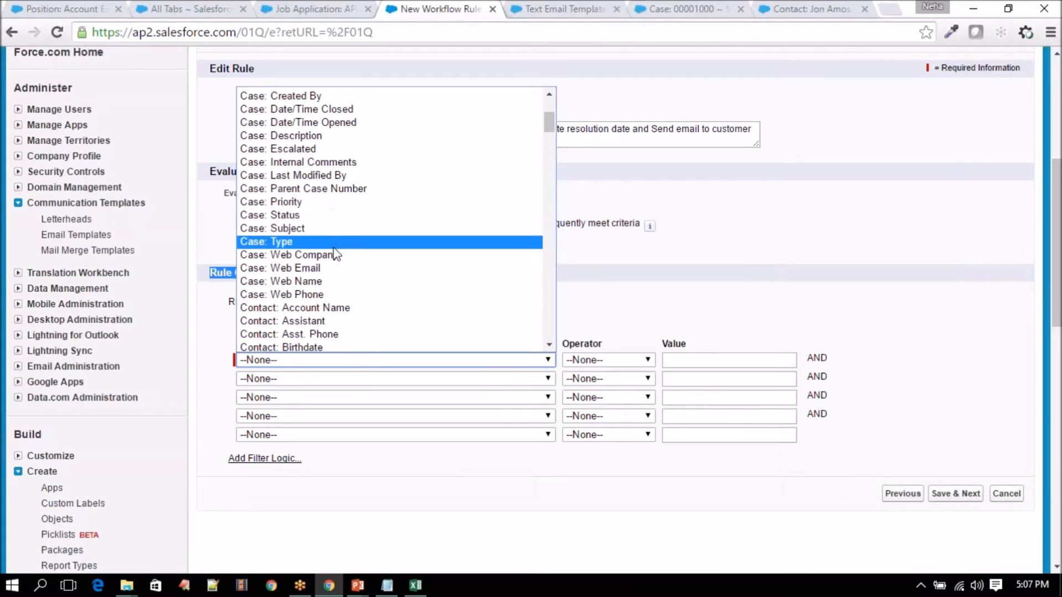
pyautogui.click(337, 219)
pyautogui.click(630, 363)
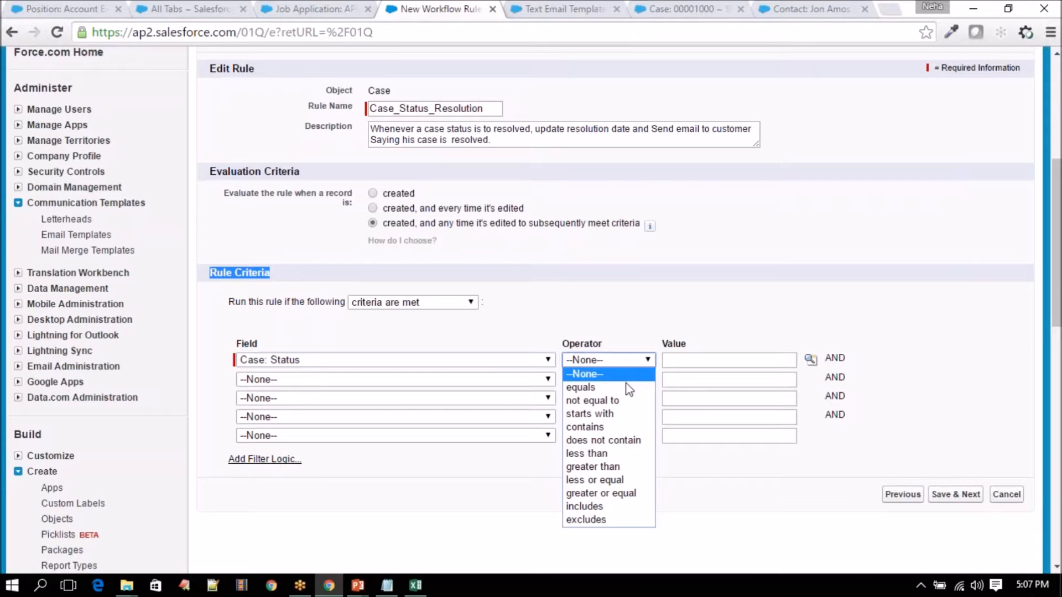
pyautogui.click(629, 387)
pyautogui.click(811, 360)
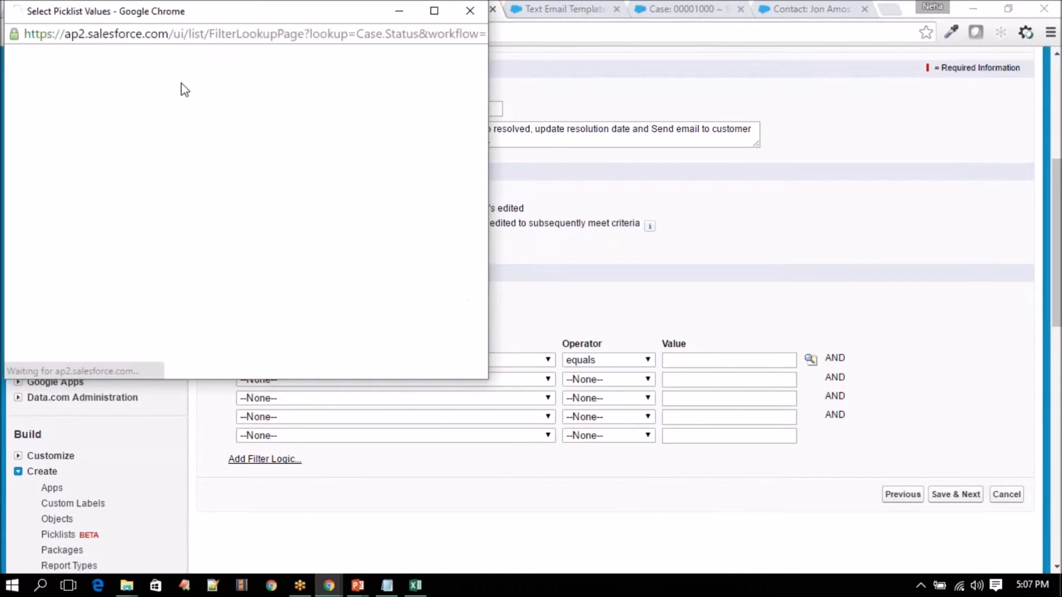
pyautogui.click(60, 218)
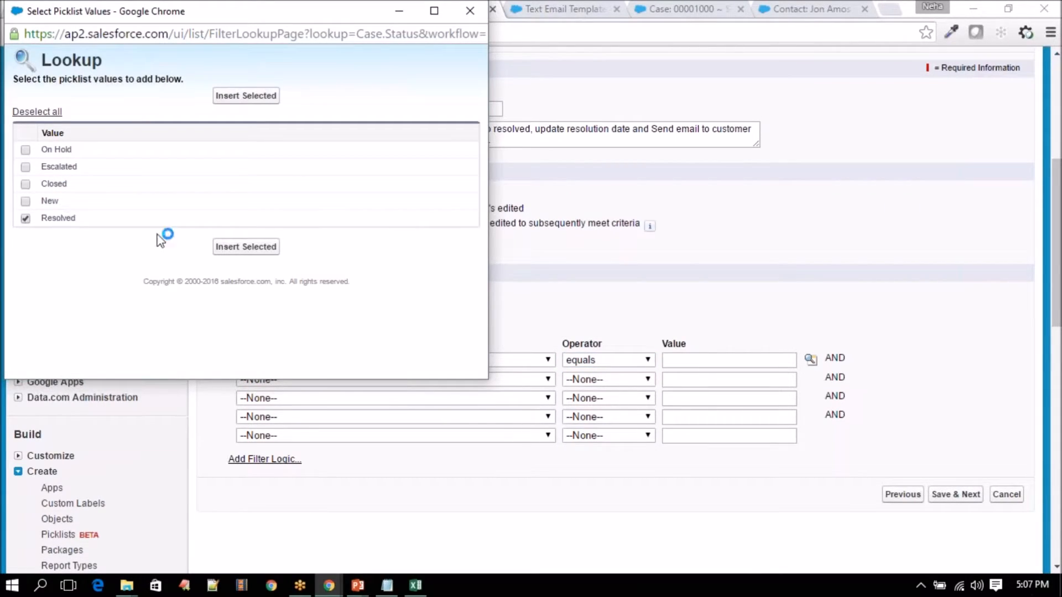
pyautogui.click(230, 249)
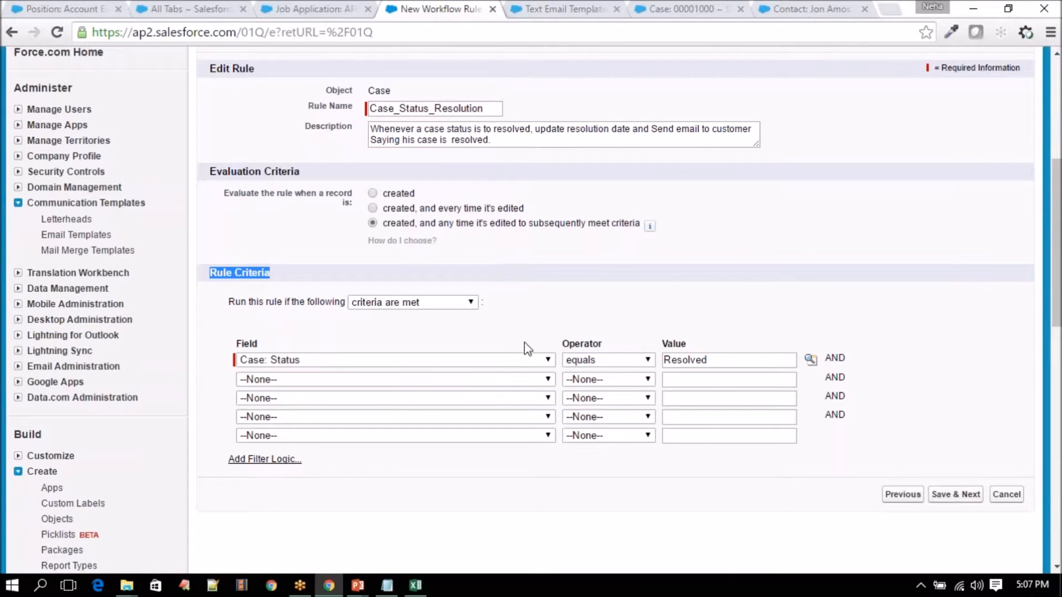
pyautogui.scroll(-1, 524, 343)
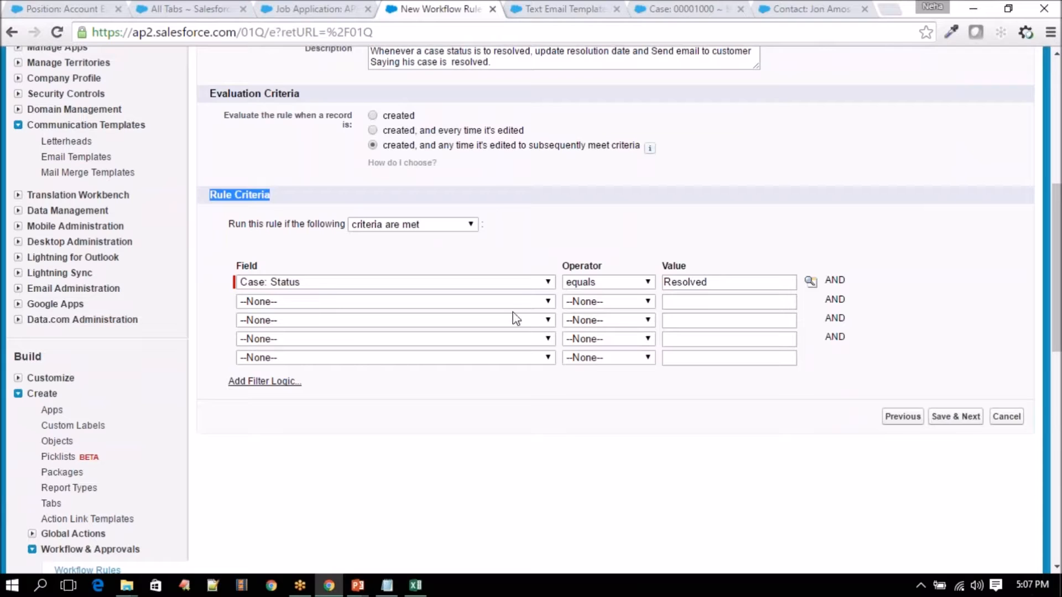
pyautogui.click(956, 417)
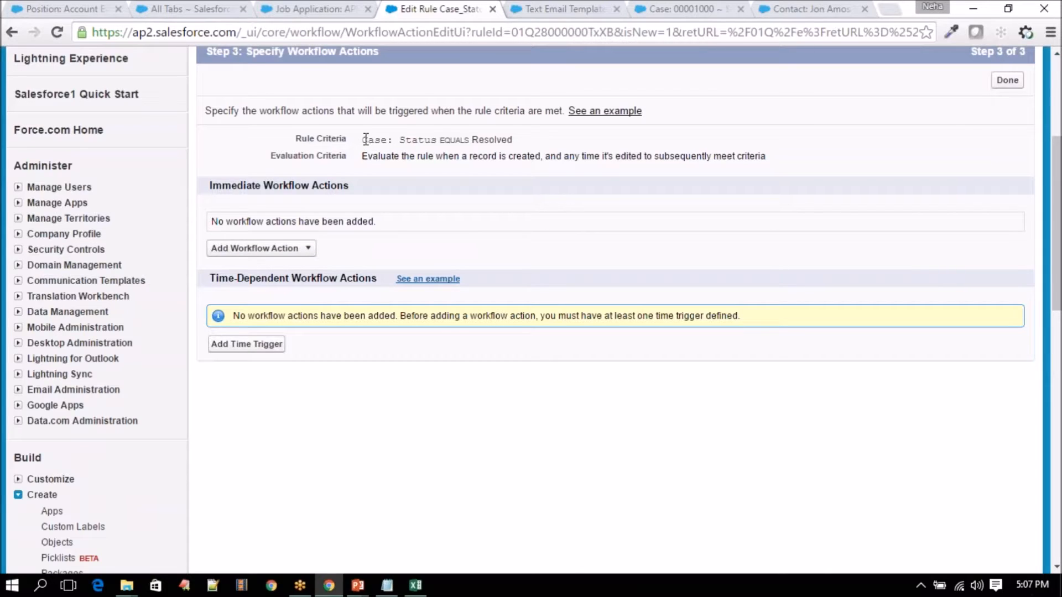
# - Highlight the Status equals Resolved criteria, then choose New Field Update as an action
pyautogui.moveTo(368, 139); pyautogui.dragTo(525, 139)
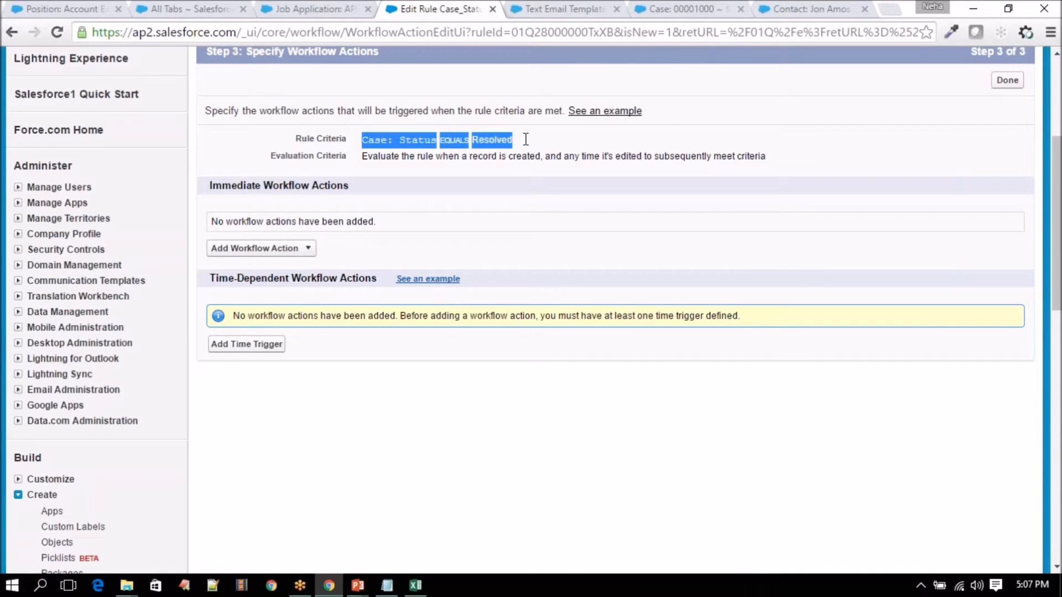
pyautogui.click(415, 142)
pyautogui.moveTo(539, 145); pyautogui.dragTo(344, 141)
pyautogui.click(257, 248)
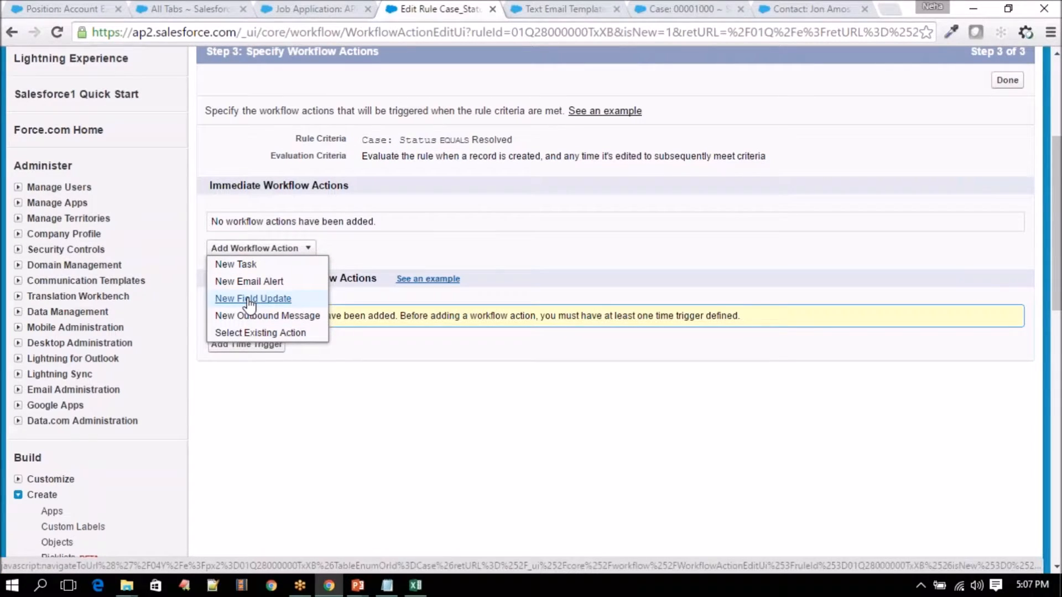
pyautogui.click(250, 299)
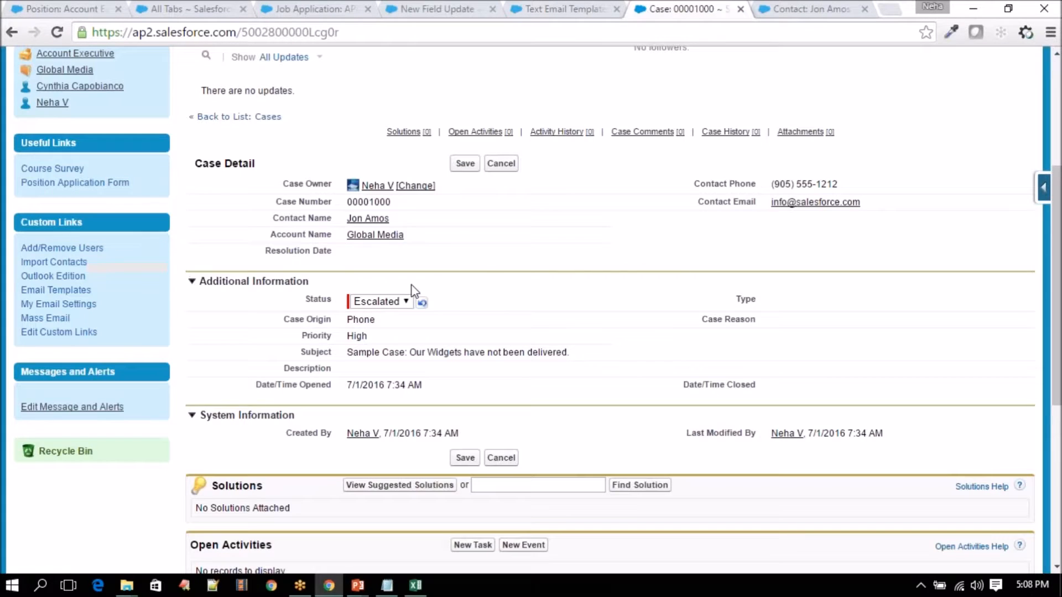
pyautogui.click(458, 8)
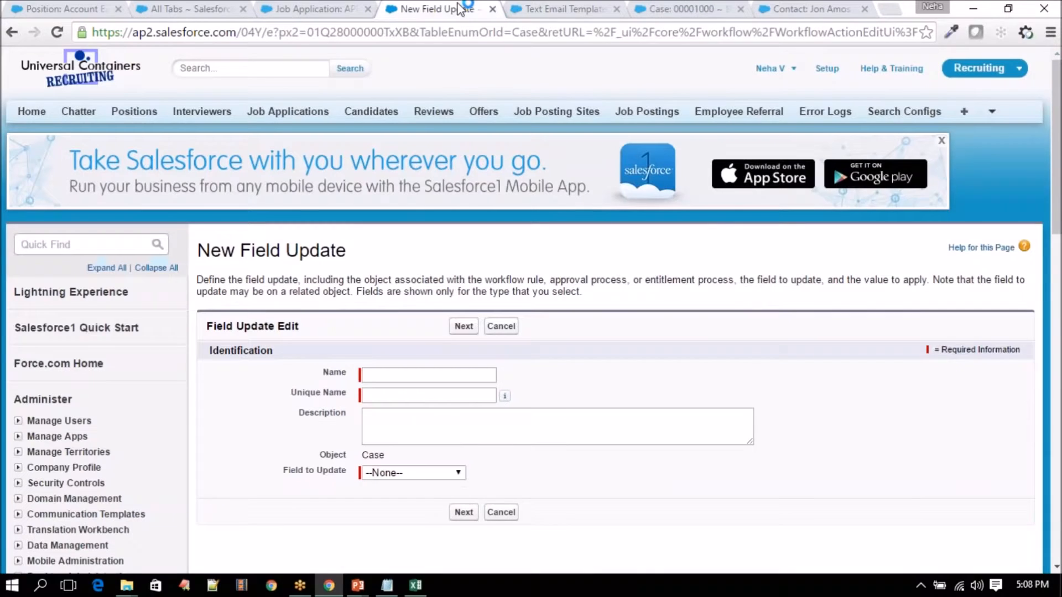
# - Name the field update 'Resolution Date Update' and describe it as updating the resolution date
pyautogui.scroll(-3, 396, 277)
pyautogui.click(385, 218)
pyautogui.write('Res')
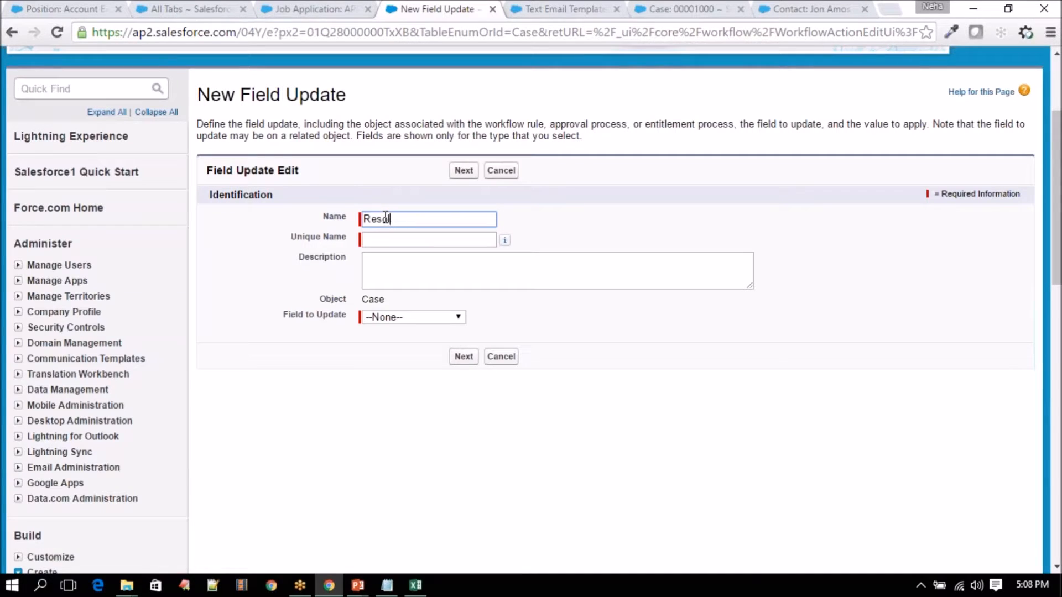
pyautogui.write('olution Date Update')
pyautogui.press('Tab')
pyautogui.press('Tab')
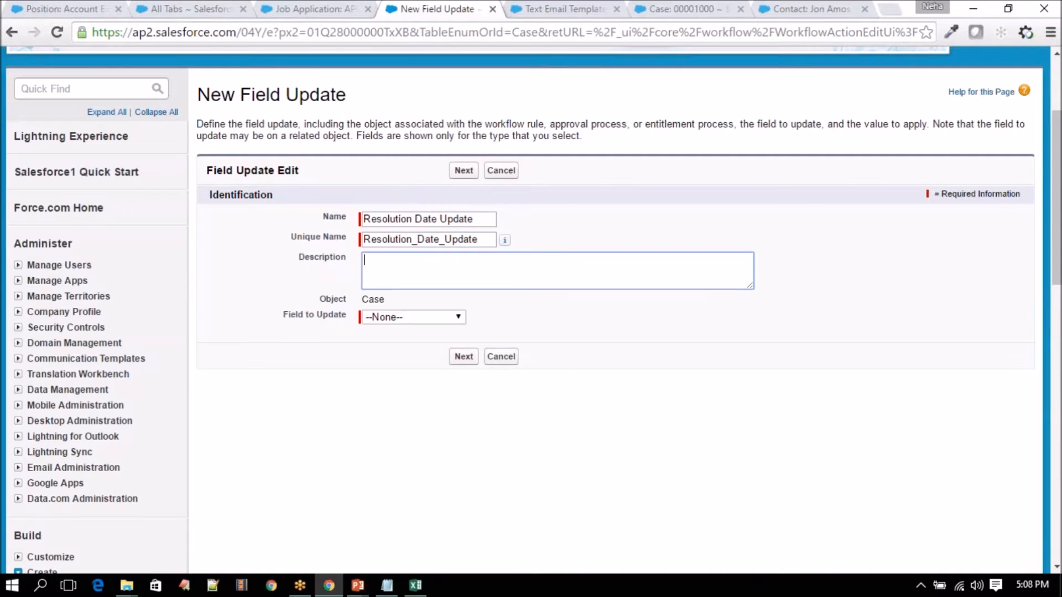
pyautogui.write('Updating resoultion date whenver a case is set')
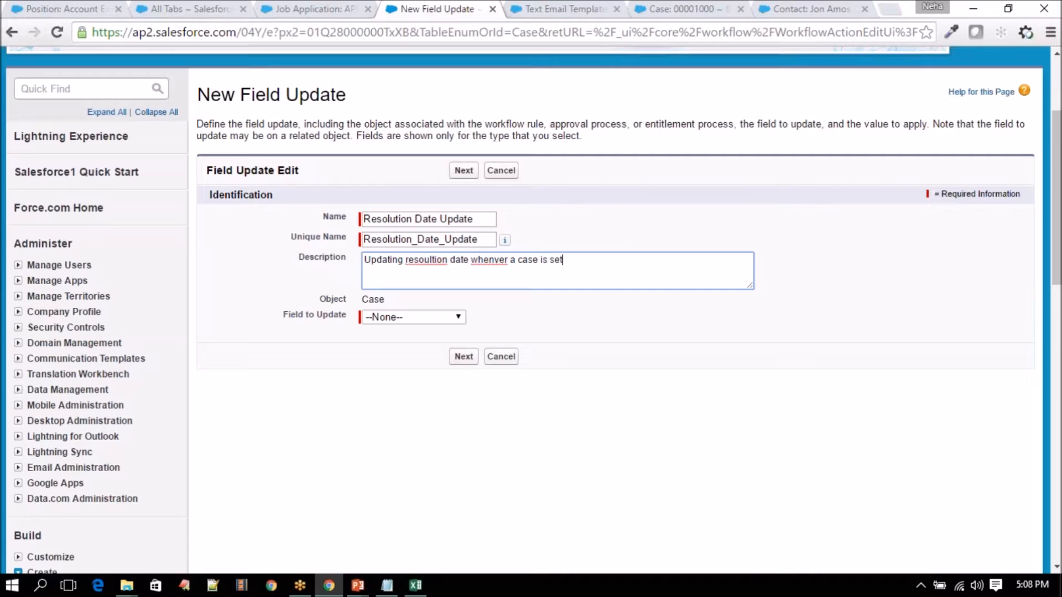
pyautogui.write(' to re')
# - After checking the contact and test case tabs, choose Resolution Date as the field to update
pyautogui.click(801, 9)
pyautogui.click(707, 8)
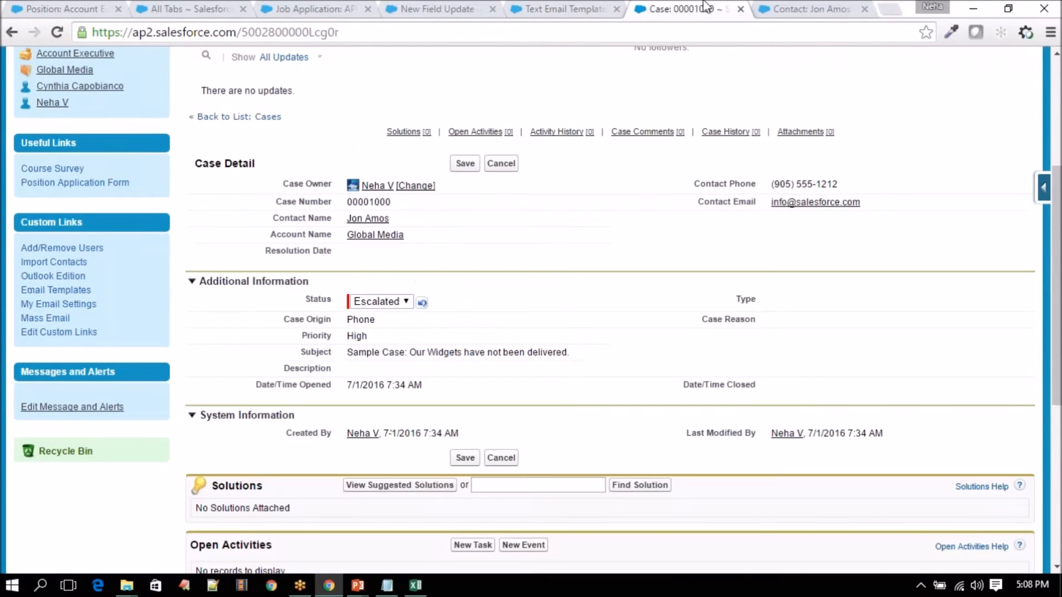
pyautogui.click(430, 8)
pyautogui.click(403, 319)
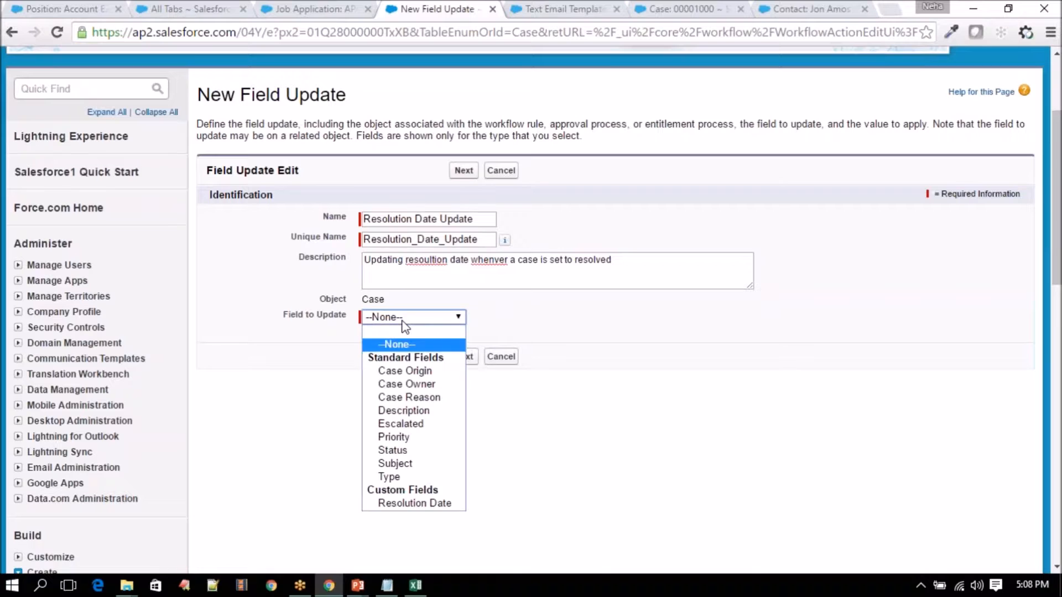
pyautogui.click(415, 503)
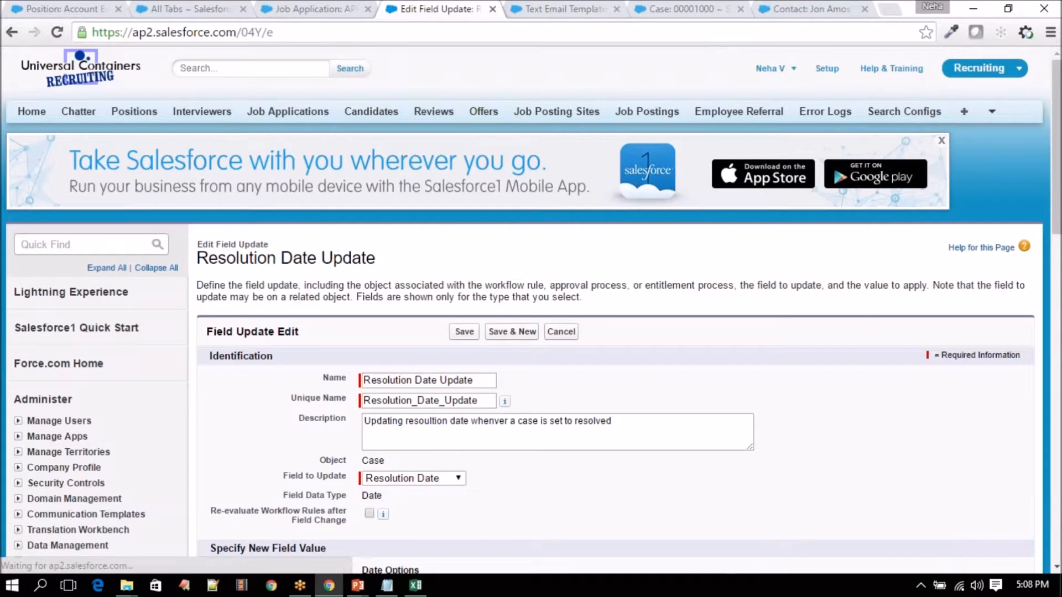
pyautogui.scroll(-3, 415, 503)
pyautogui.scroll(-1, 415, 491)
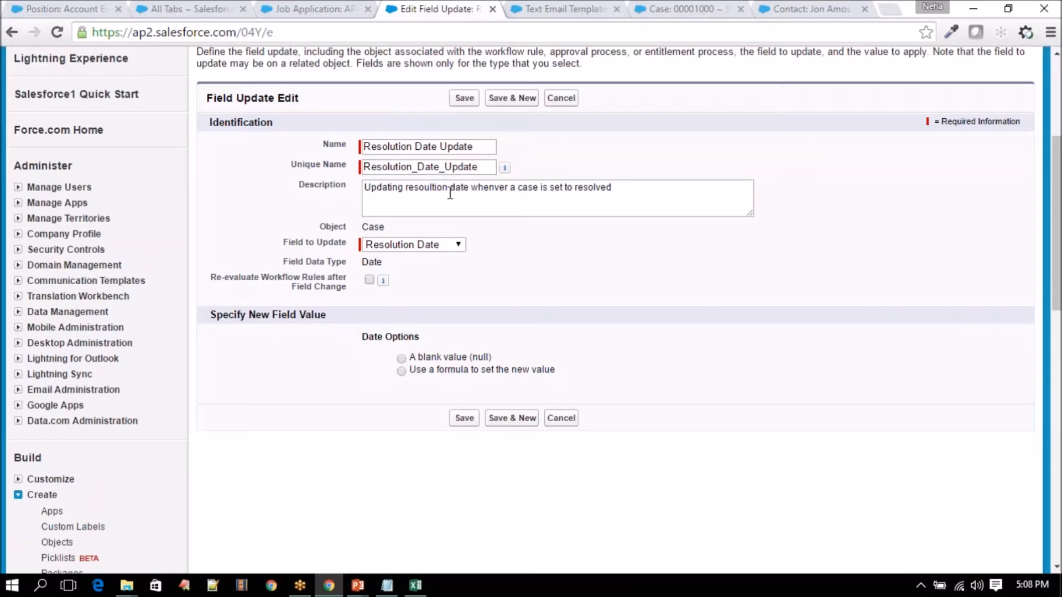
# - Set the new Resolution Date value with the formula TODAY() and save the field update
pyautogui.click(401, 371)
pyautogui.click(409, 402)
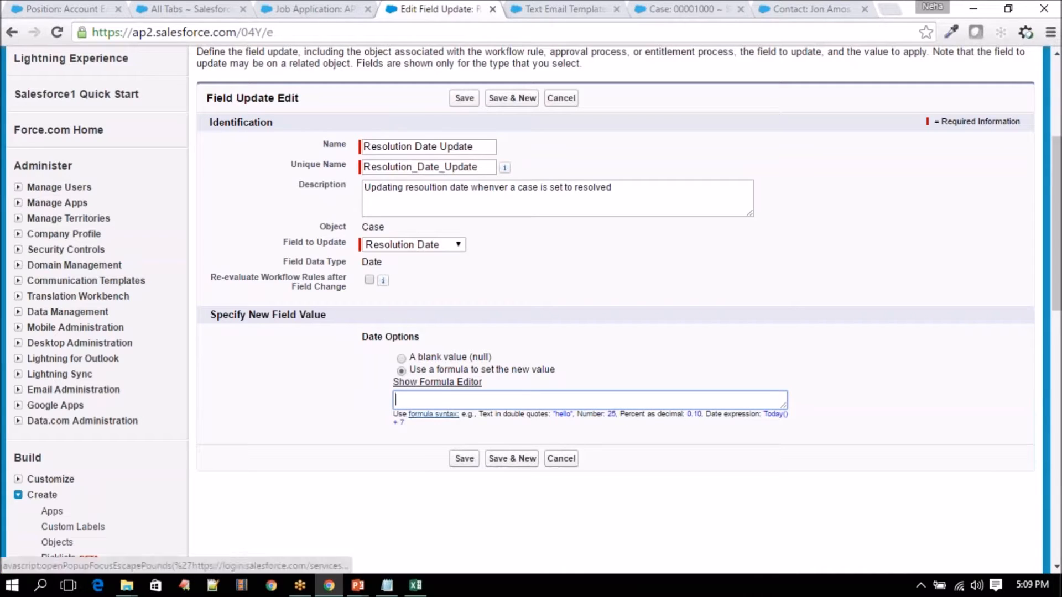
pyautogui.write('TODAY(')
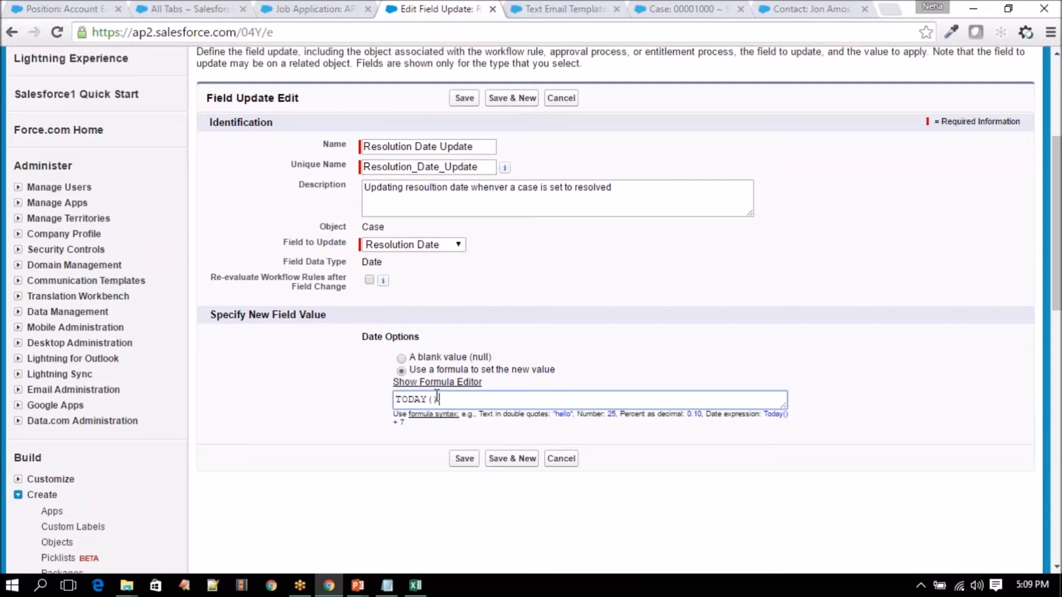
pyautogui.moveTo(437, 397); pyautogui.dragTo(383, 397)
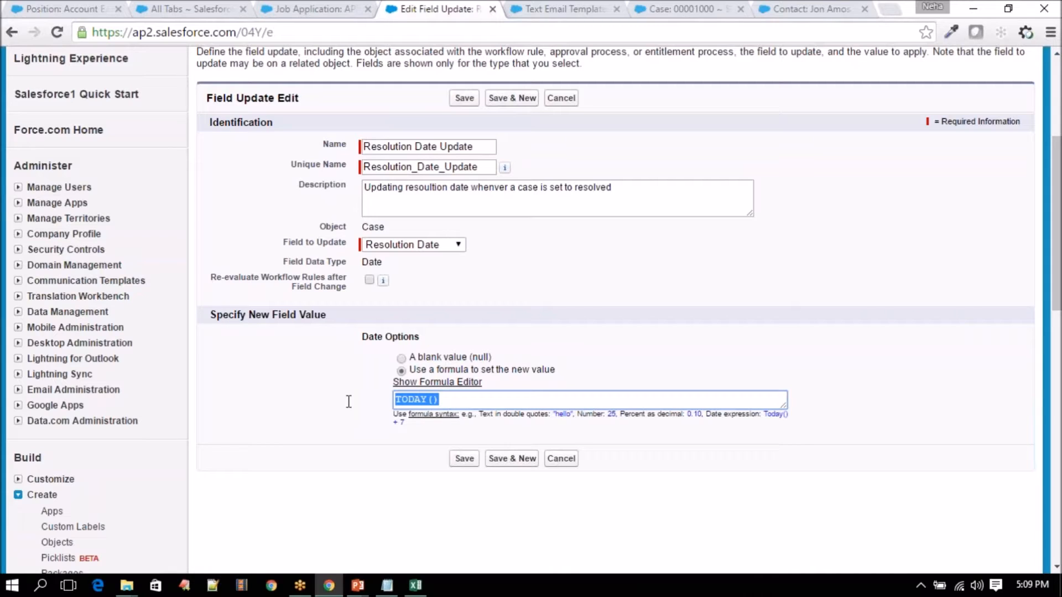
pyautogui.click(464, 459)
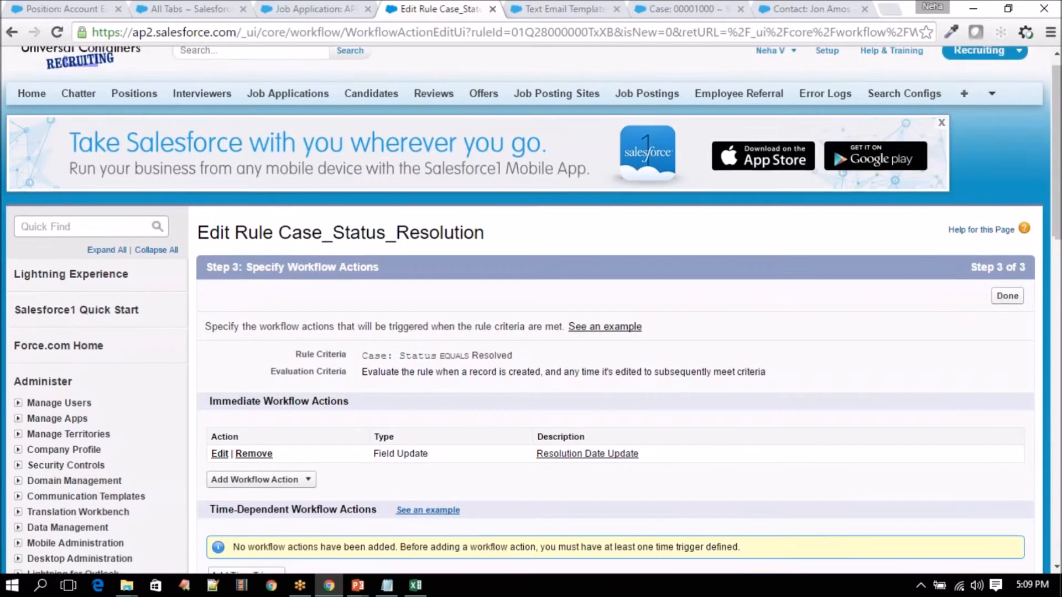
# - Start a new email alert with the description 'Your Case is resolved'
pyautogui.scroll(-3, 476, 445)
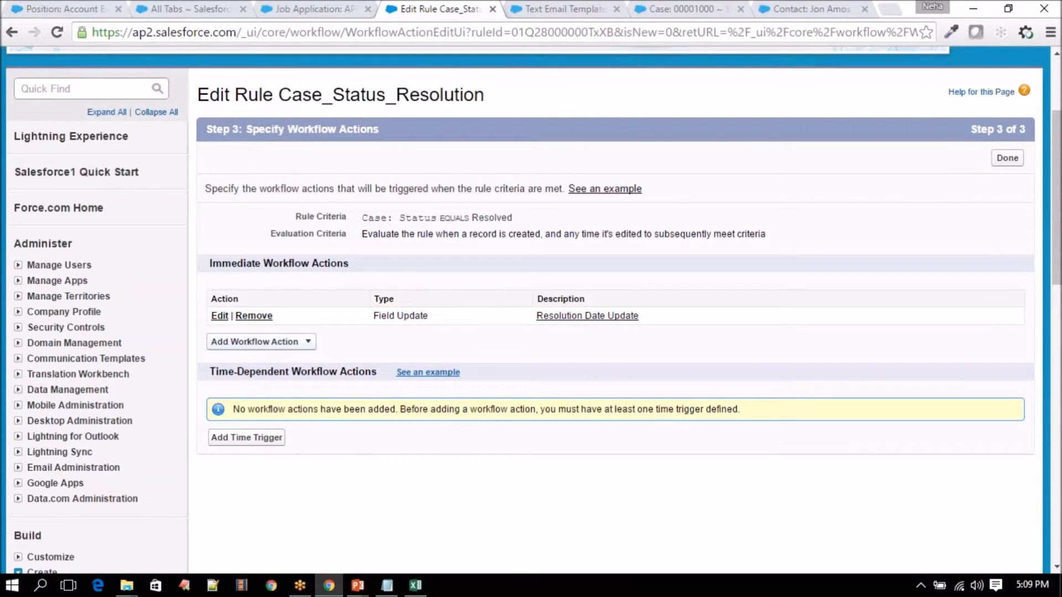
pyautogui.click(271, 342)
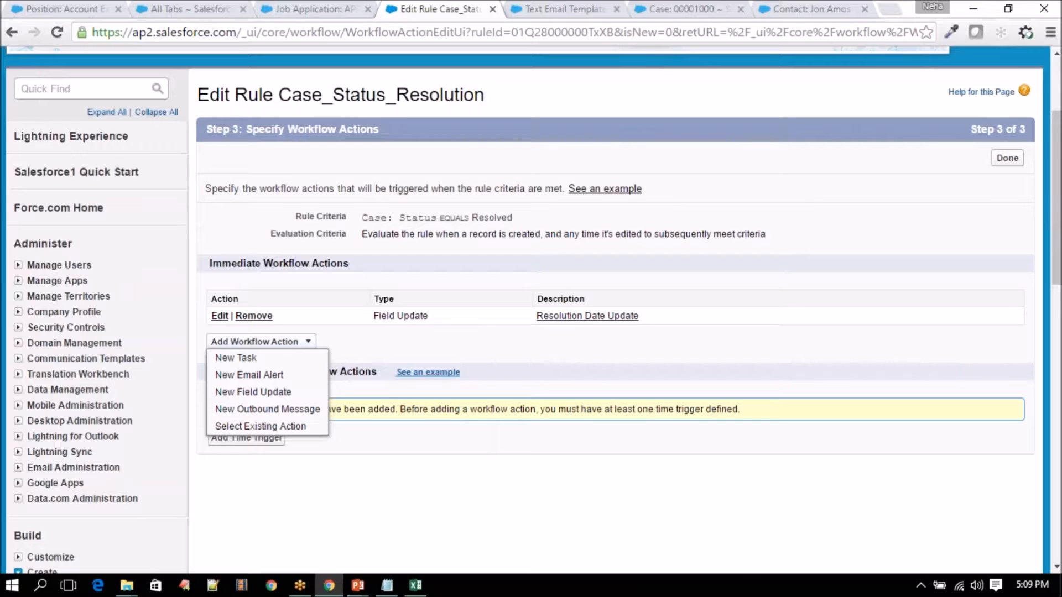
pyautogui.click(251, 375)
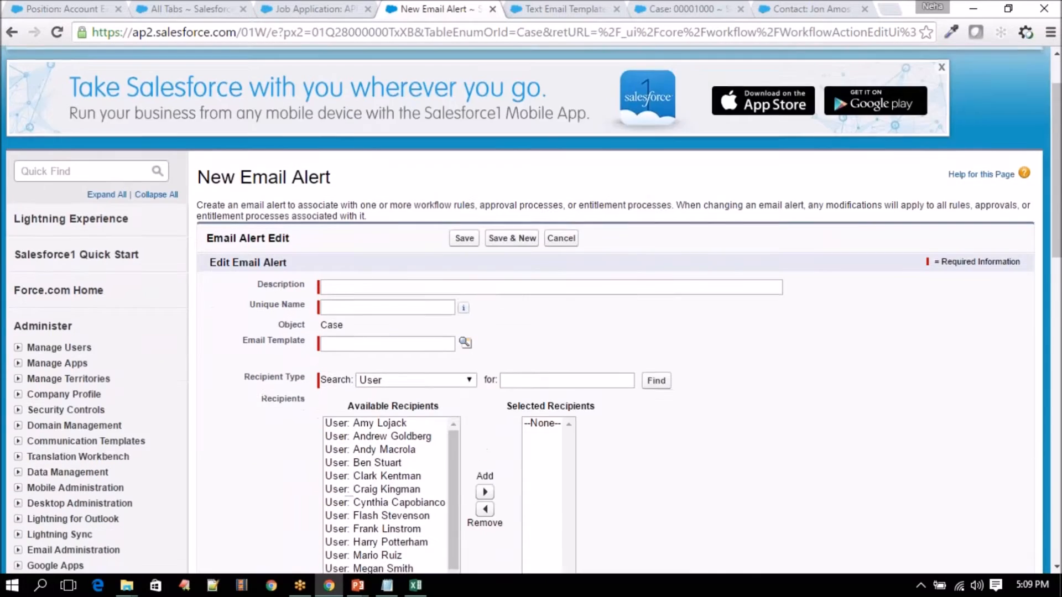
pyautogui.scroll(-2, 352, 204)
pyautogui.click(354, 204)
pyautogui.write('Your C')
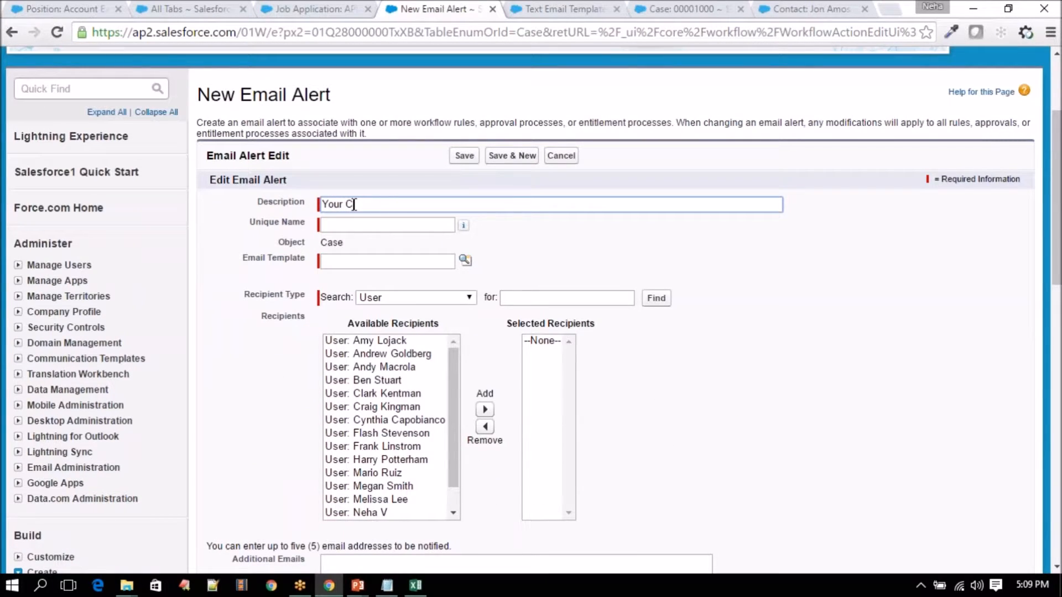
pyautogui.write('ase is resolved')
pyautogui.click(347, 224)
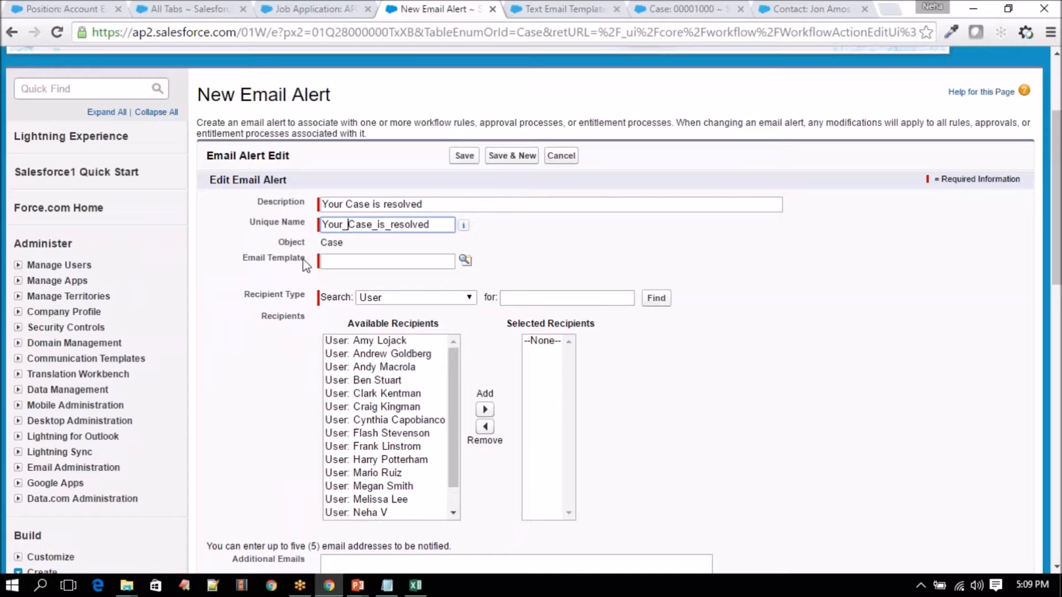
# - Assign the Case Resolved_Customer template to the alert and bring up case 00001000's record
pyautogui.click(465, 260)
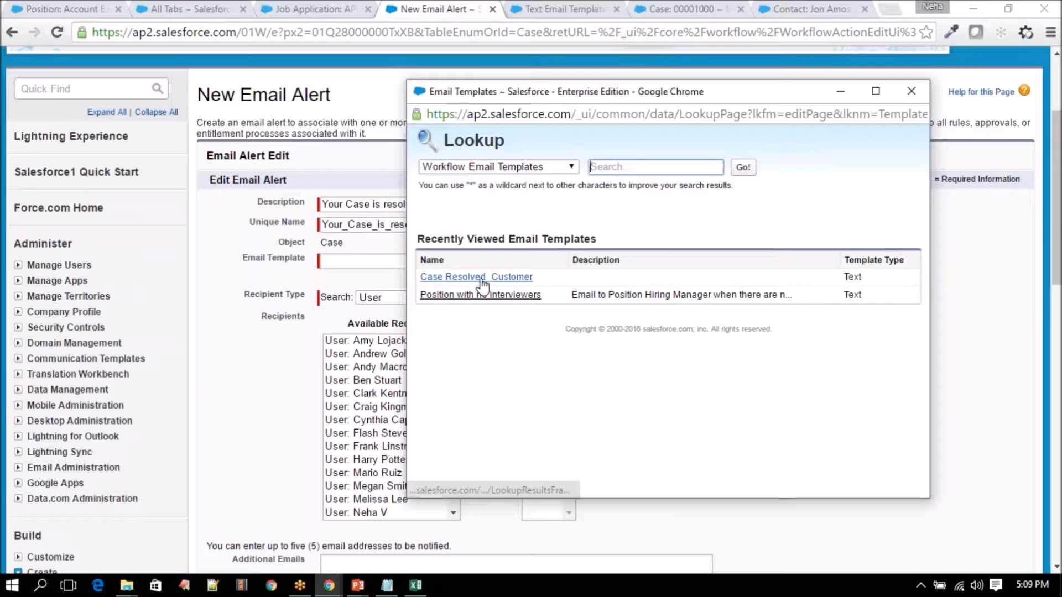
pyautogui.click(475, 278)
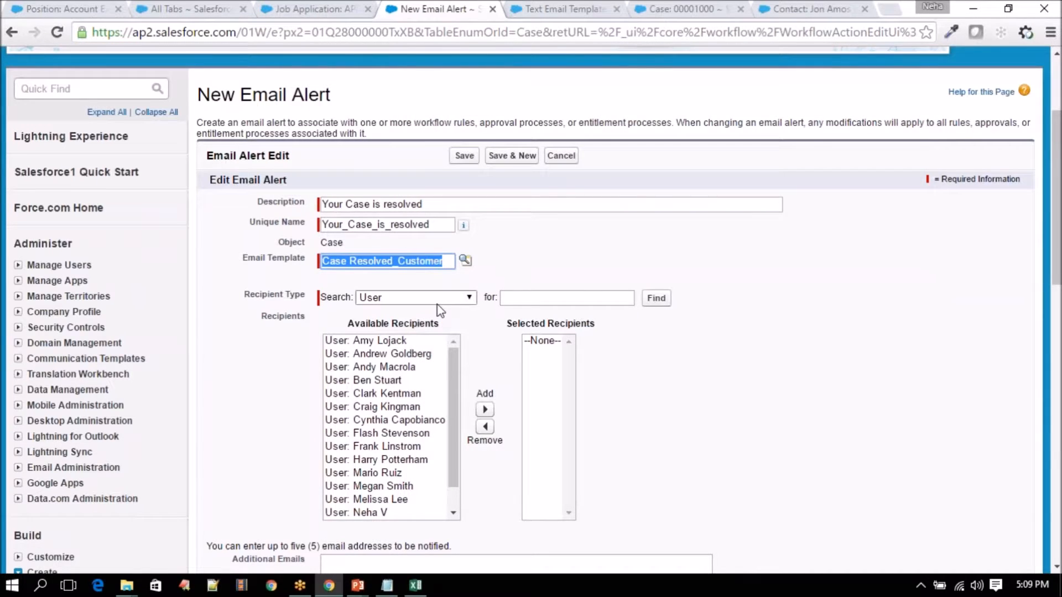
pyautogui.scroll(-3, 440, 309)
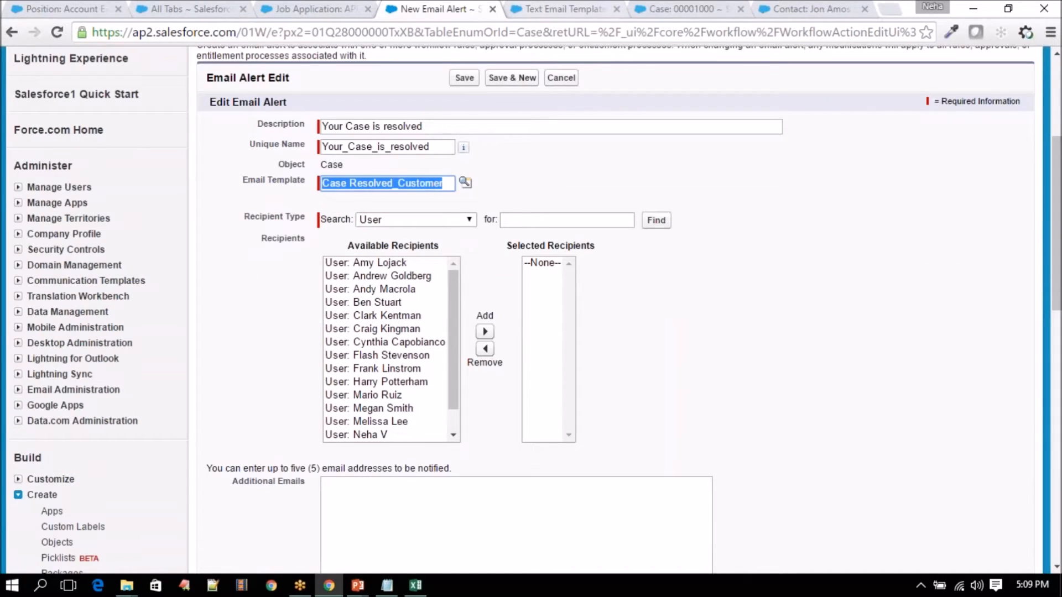
pyautogui.click(676, 8)
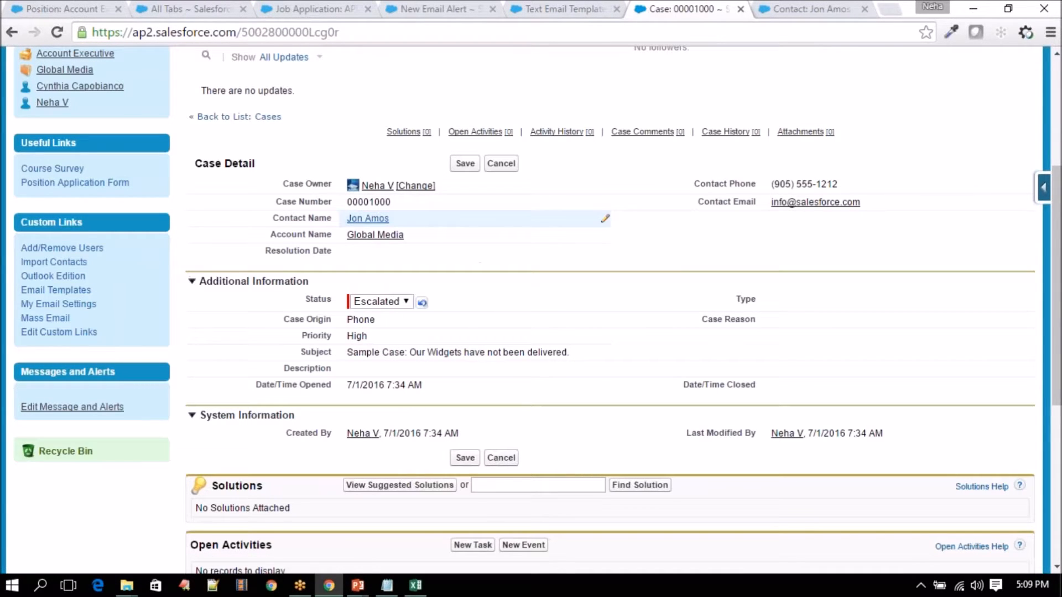
# - Make Related Contact: Contact Name the alert's selected recipient
pyautogui.click(542, 9)
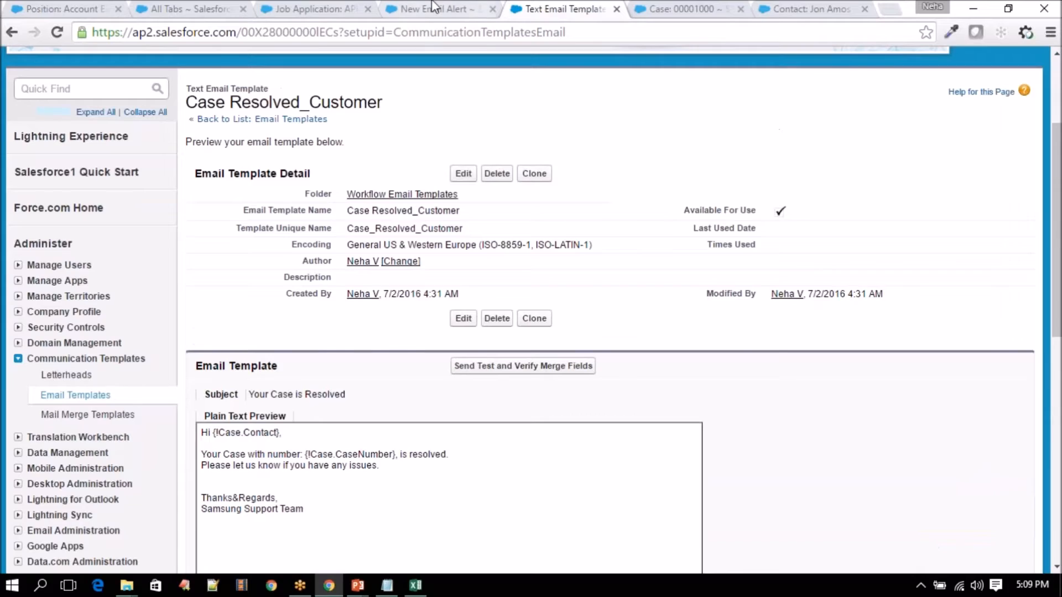
pyautogui.click(436, 8)
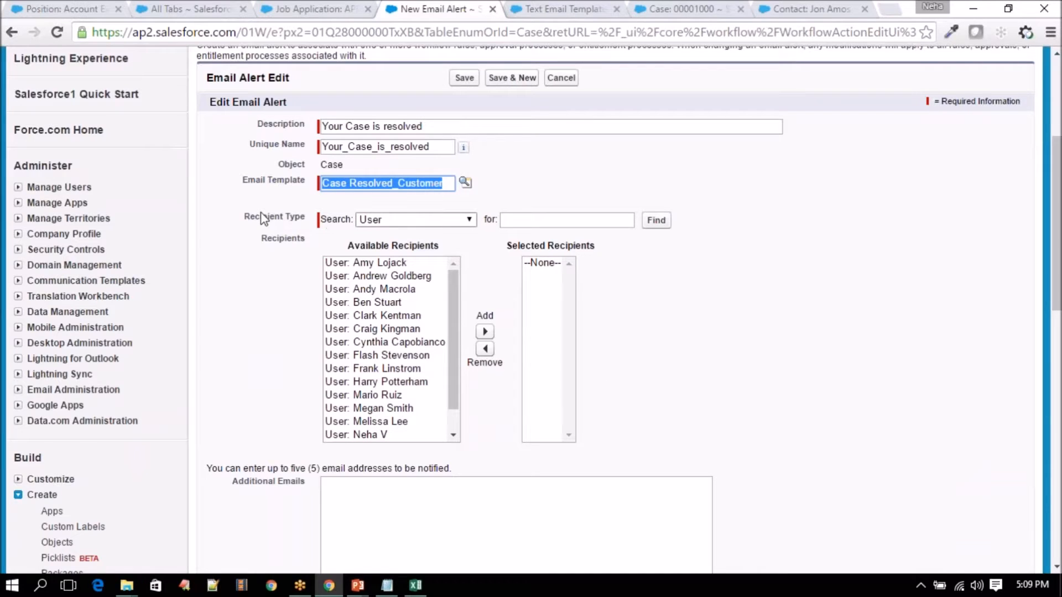
pyautogui.moveTo(254, 217); pyautogui.dragTo(300, 222)
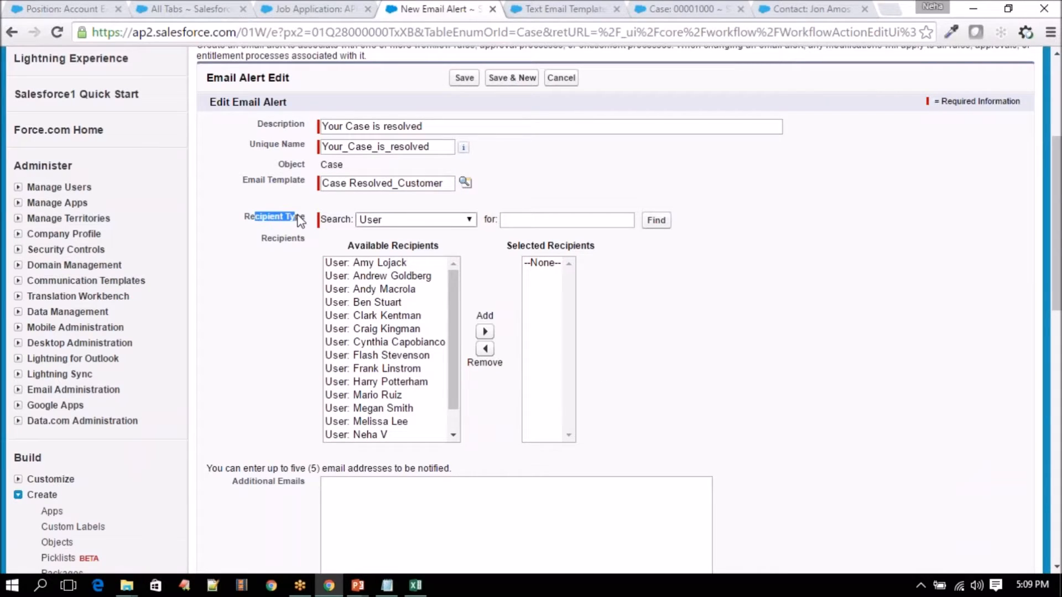
pyautogui.click(413, 220)
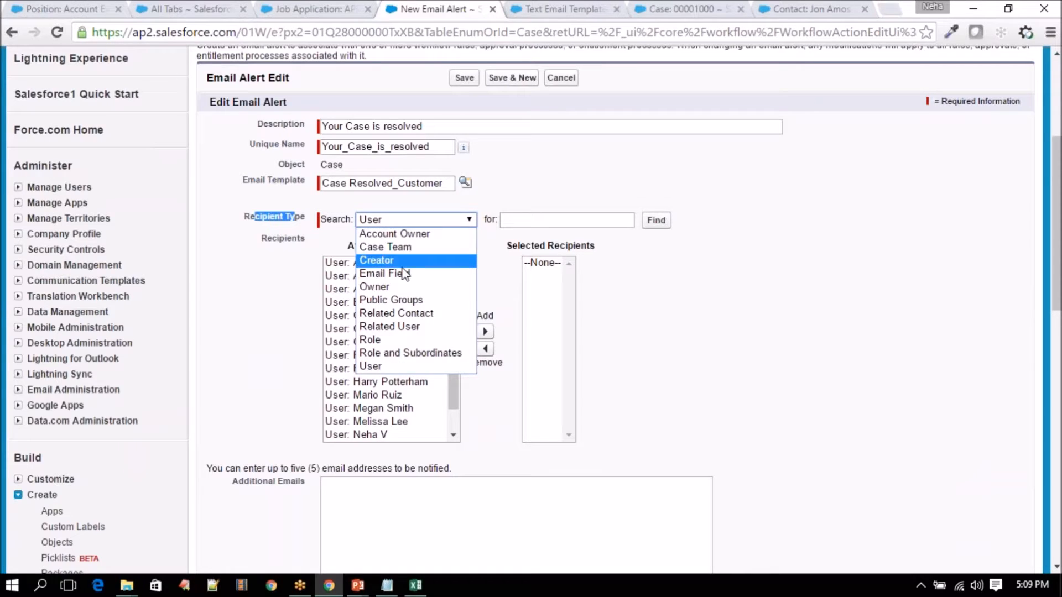
pyautogui.click(403, 317)
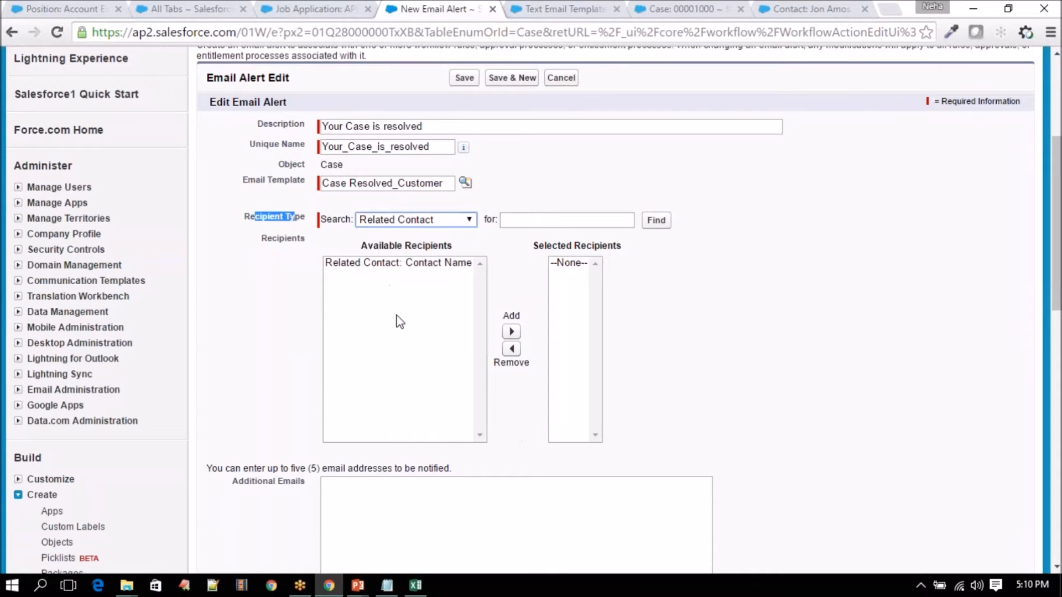
pyautogui.click(426, 265)
pyautogui.click(511, 332)
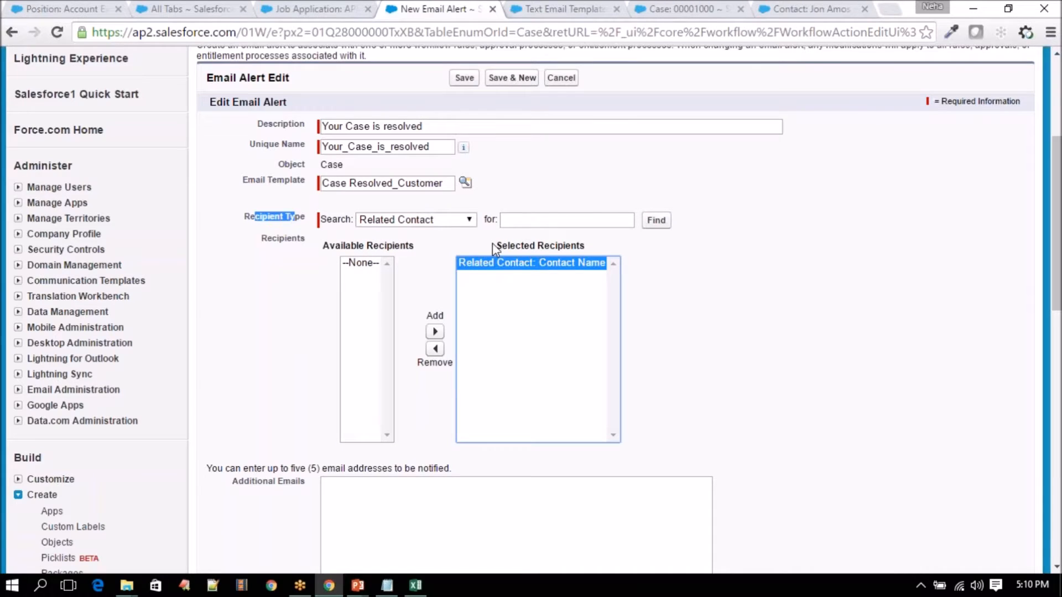
# - Review the recipients and additional emails box, then save the 'Your Case is resolved' alert
pyautogui.moveTo(494, 246); pyautogui.dragTo(586, 246)
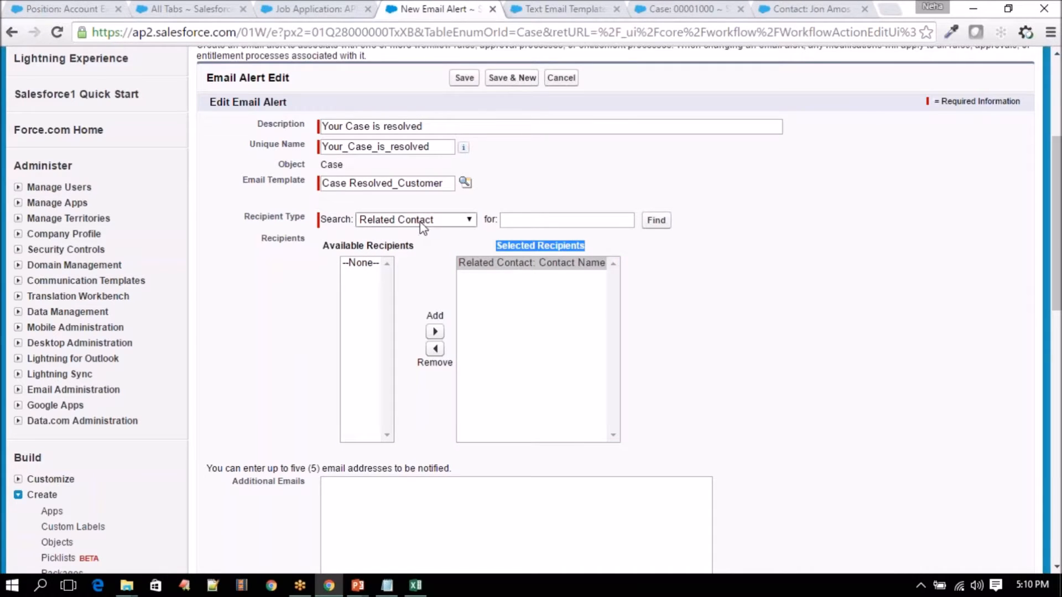
pyautogui.scroll(-5, 663, 314)
pyautogui.click(446, 211)
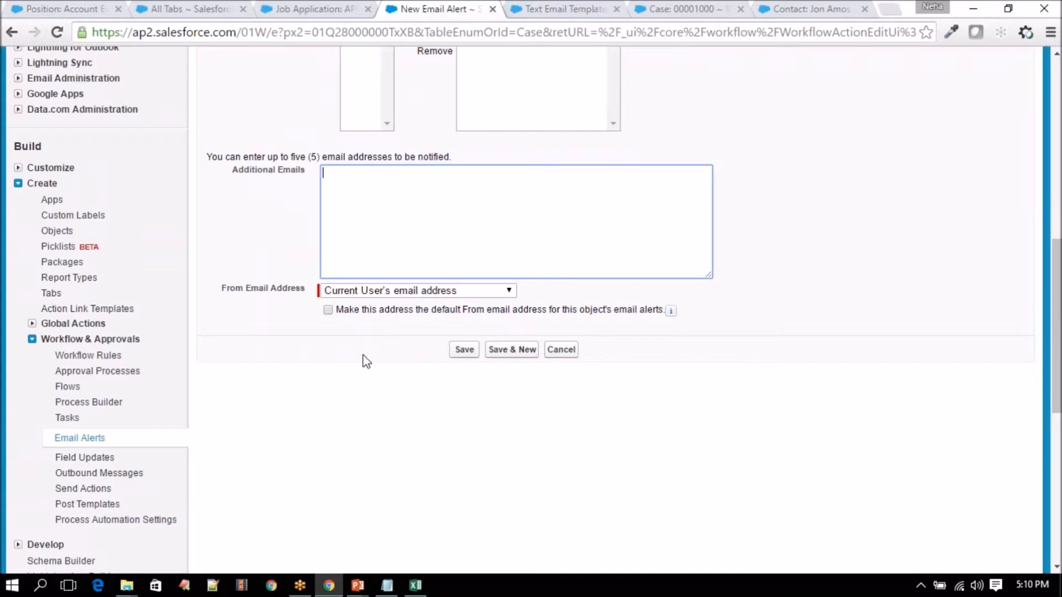
pyautogui.scroll(1, 363, 360)
pyautogui.click(470, 429)
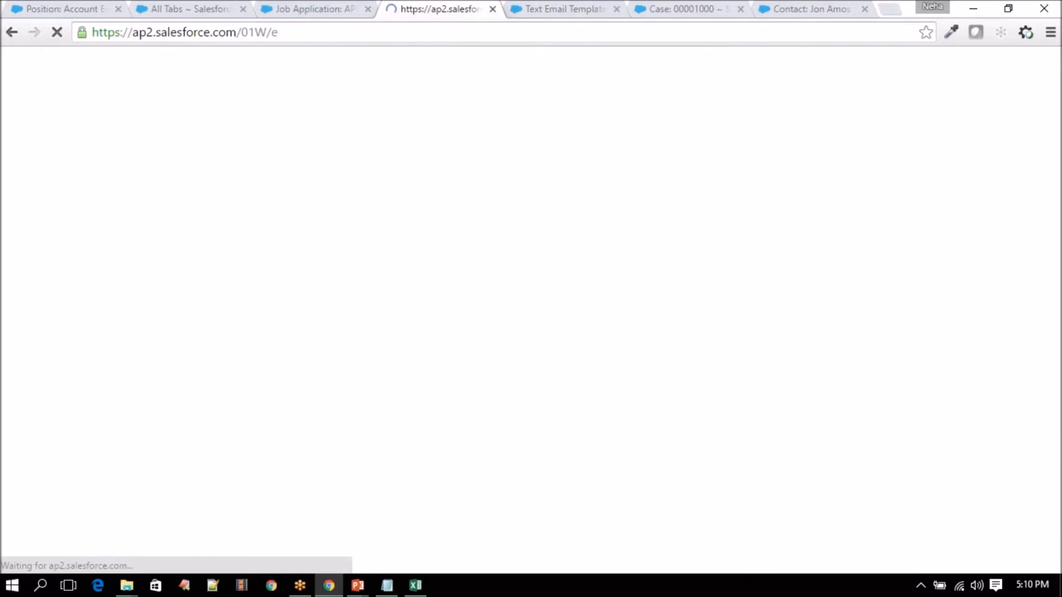
# - Review the immediate actions and the Status EQUALS Resolved criteria, then finish with Done
pyautogui.scroll(-2, 344, 354)
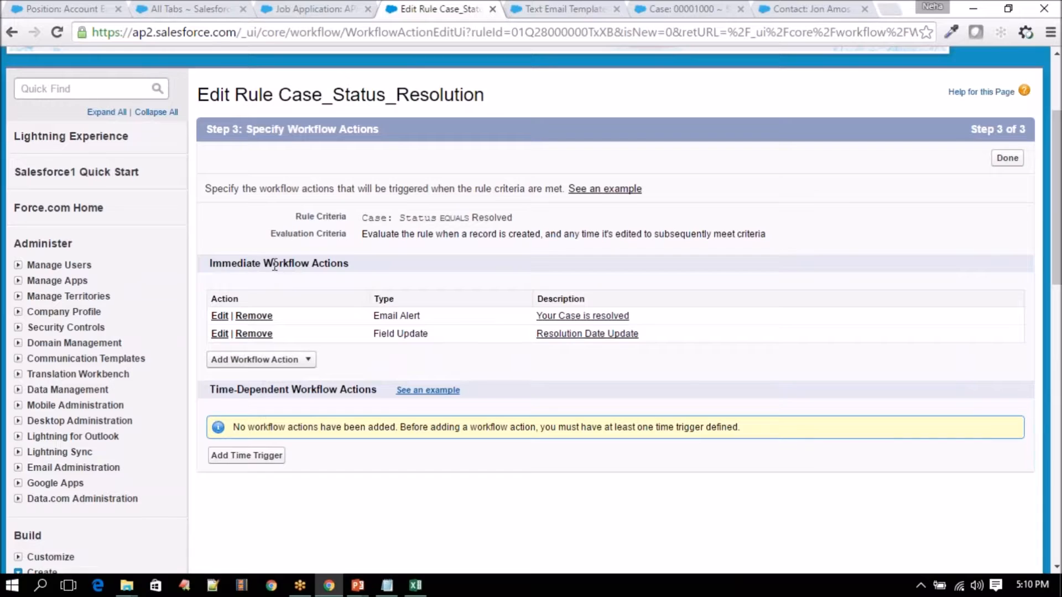
pyautogui.moveTo(263, 264); pyautogui.dragTo(382, 260)
pyautogui.click(382, 259)
pyautogui.moveTo(364, 221)
pyautogui.mouseDown()
pyautogui.moveTo(529, 217)
pyautogui.moveTo(359, 216)
pyautogui.mouseUp()
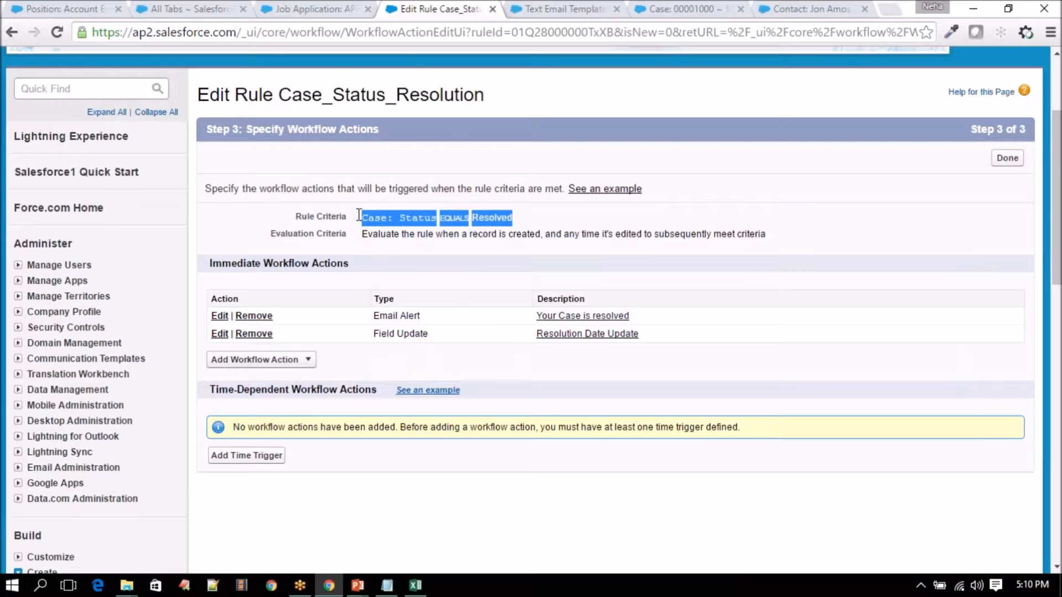
pyautogui.click(360, 216)
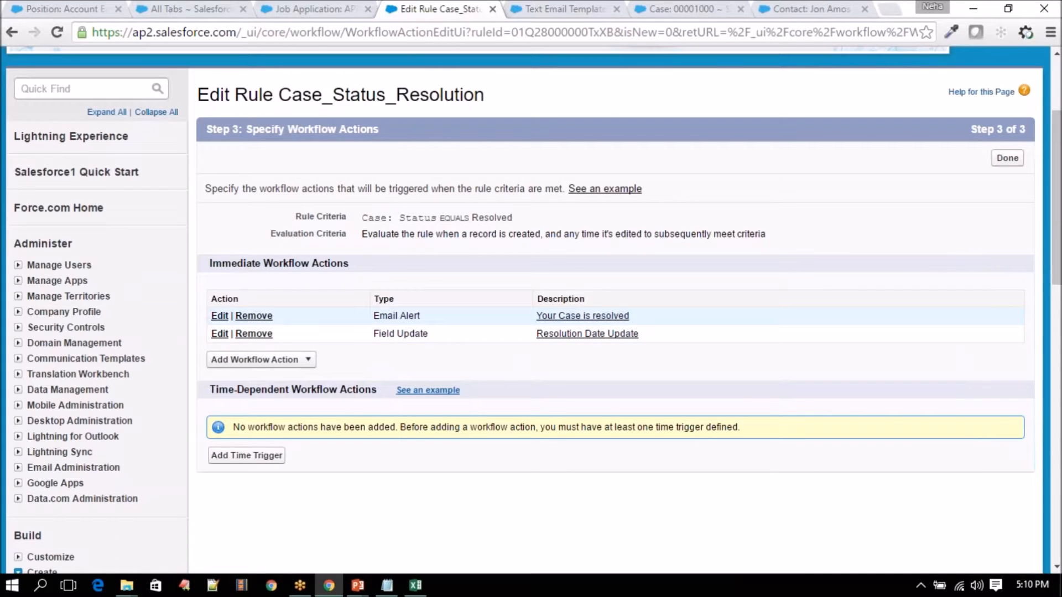
pyautogui.click(1007, 158)
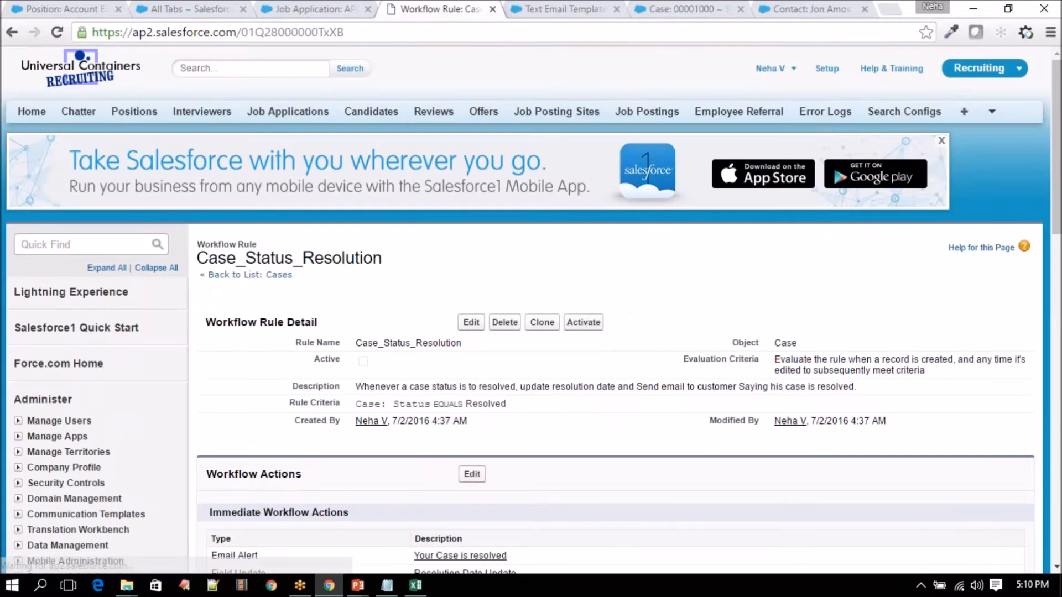
# - Activate the Case_Status_Resolution workflow rule and close the email template page
pyautogui.scroll(-2, 310, 165)
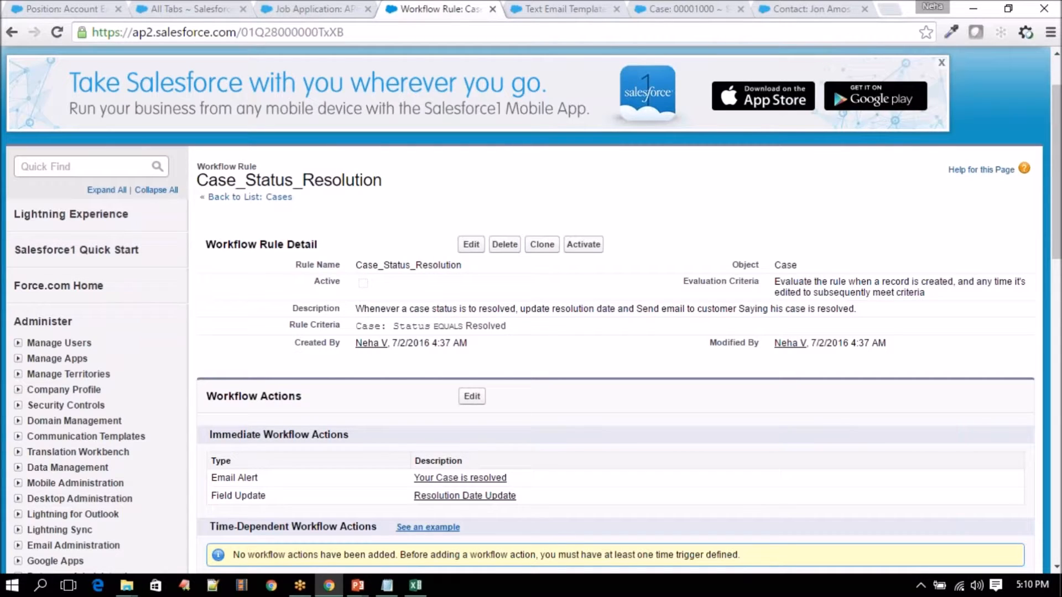
pyautogui.click(587, 248)
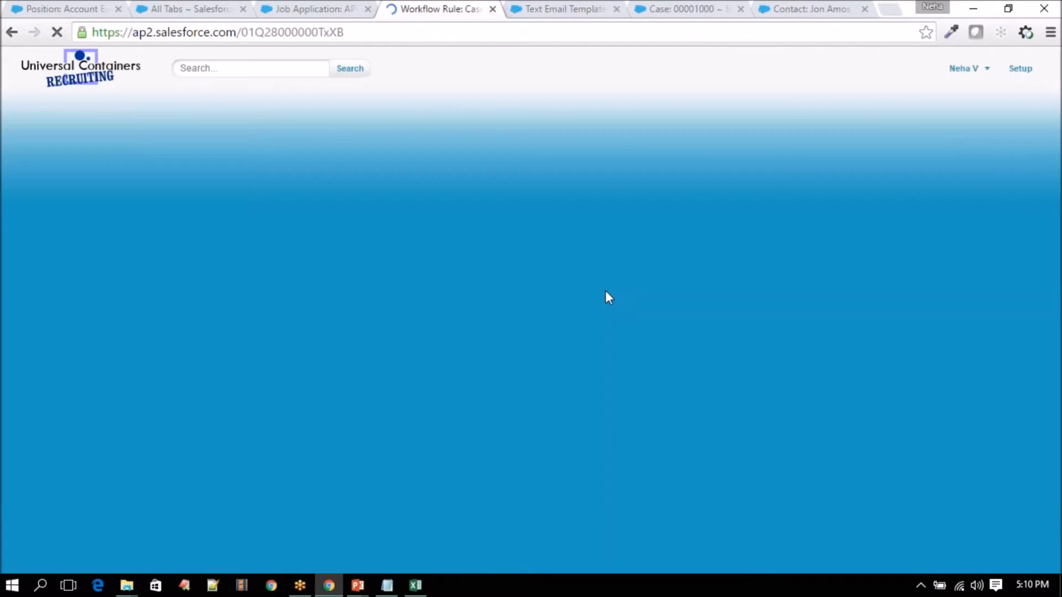
pyautogui.scroll(-3, 609, 297)
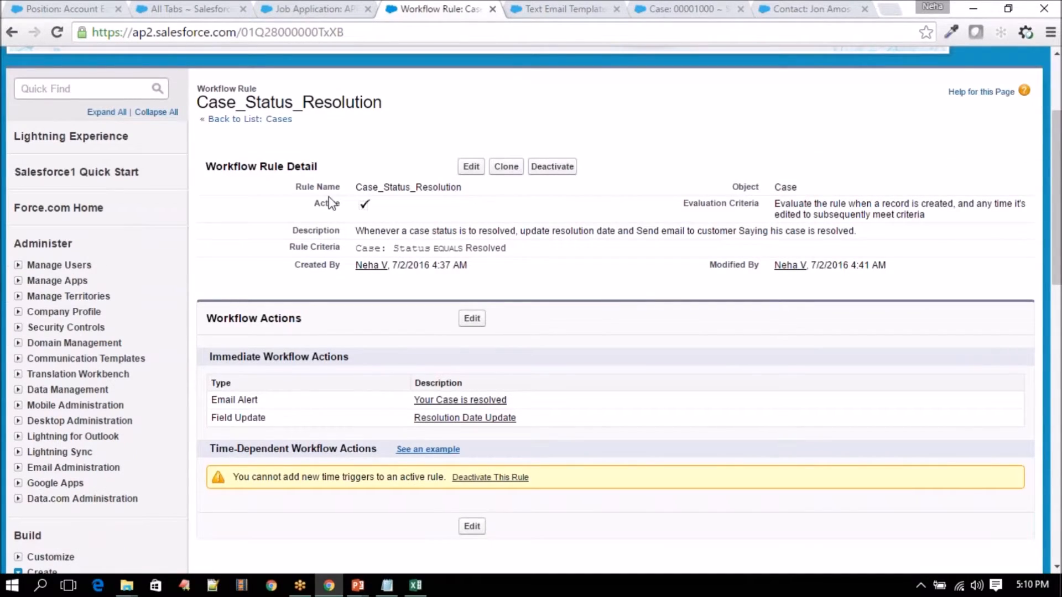
pyautogui.click(617, 9)
# - On case 00001000, change Status from Escalated to Resolved and begin editing the empty Resolution Date
pyautogui.click(563, 10)
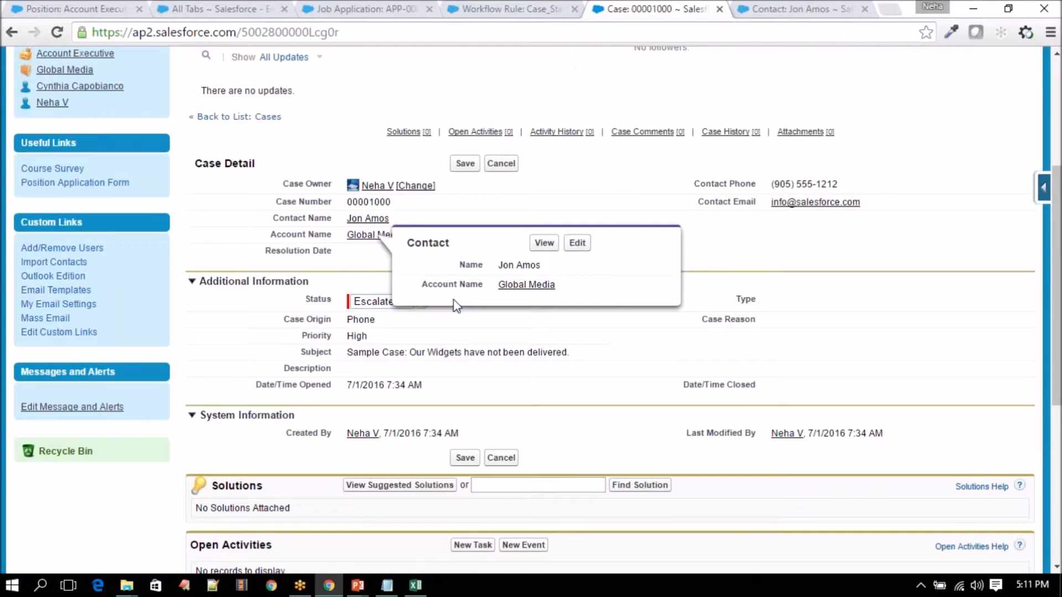
pyautogui.scroll(4, 482, 272)
pyautogui.scroll(-4, 474, 351)
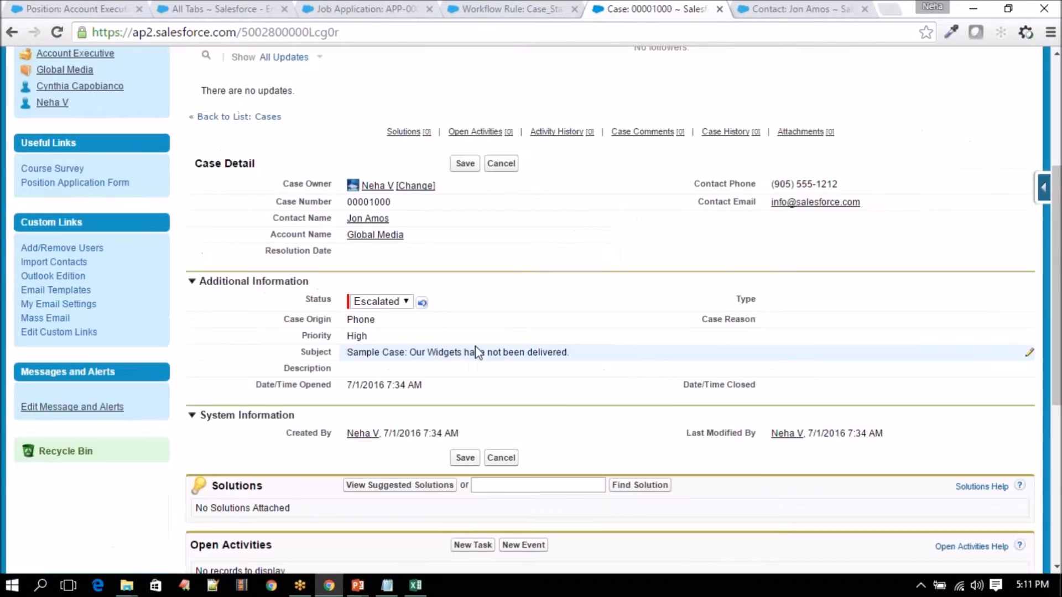
pyautogui.click(385, 302)
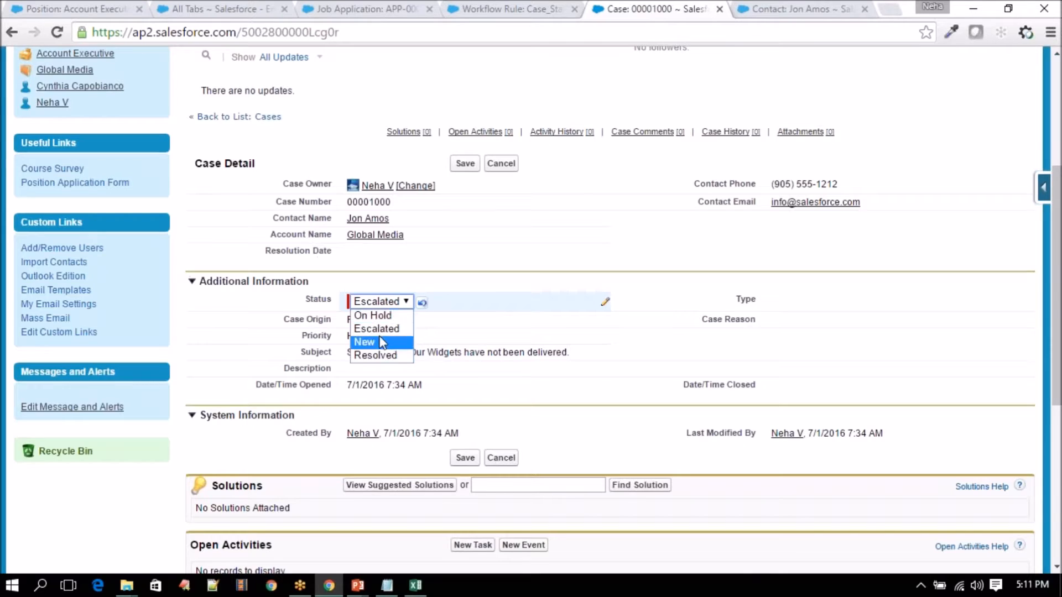
pyautogui.click(379, 354)
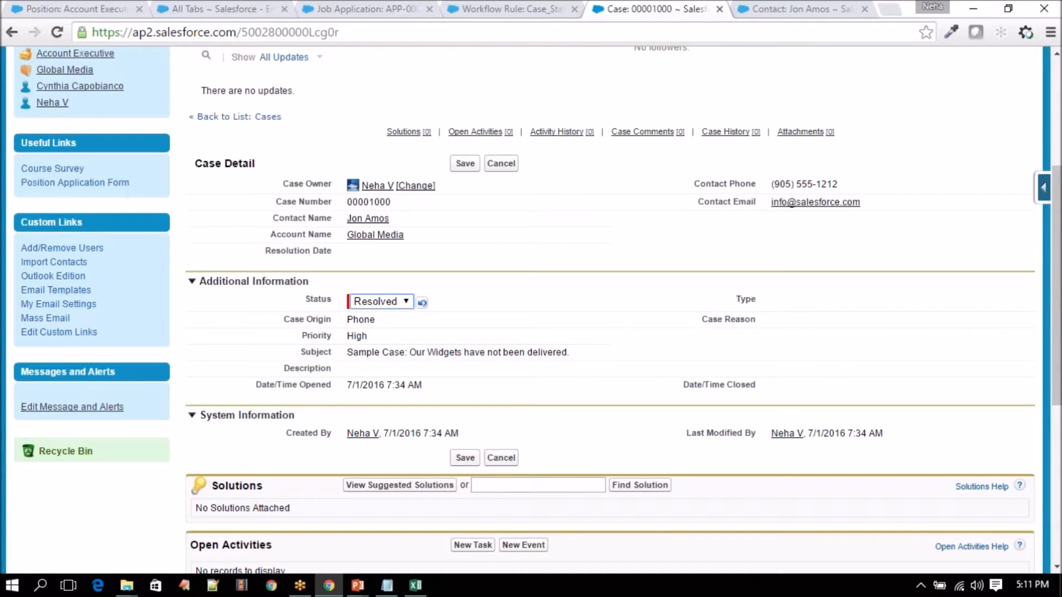
pyautogui.moveTo(268, 252); pyautogui.dragTo(338, 252)
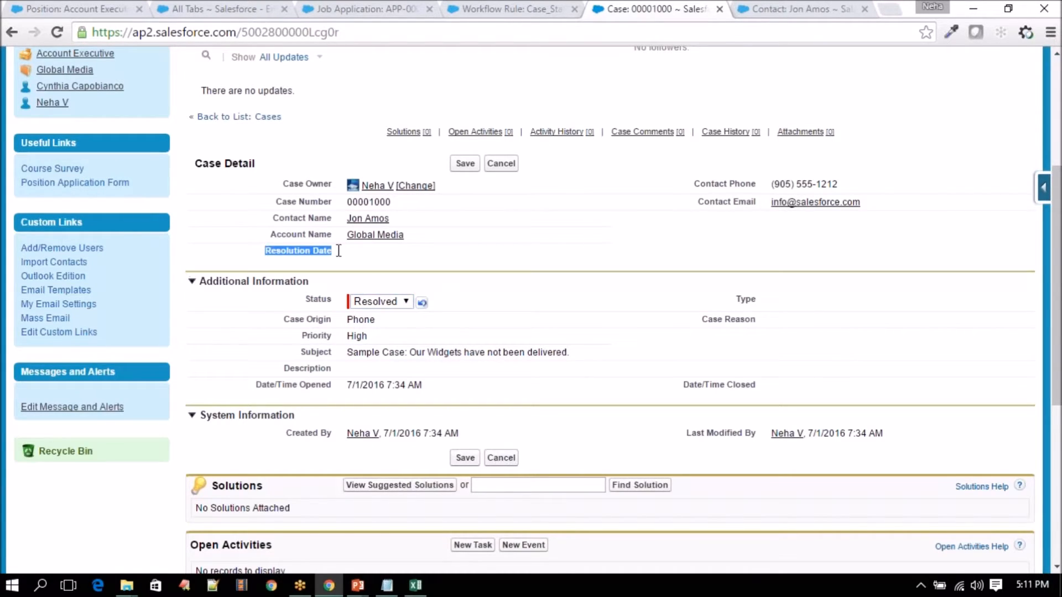
pyautogui.doubleClick(349, 251)
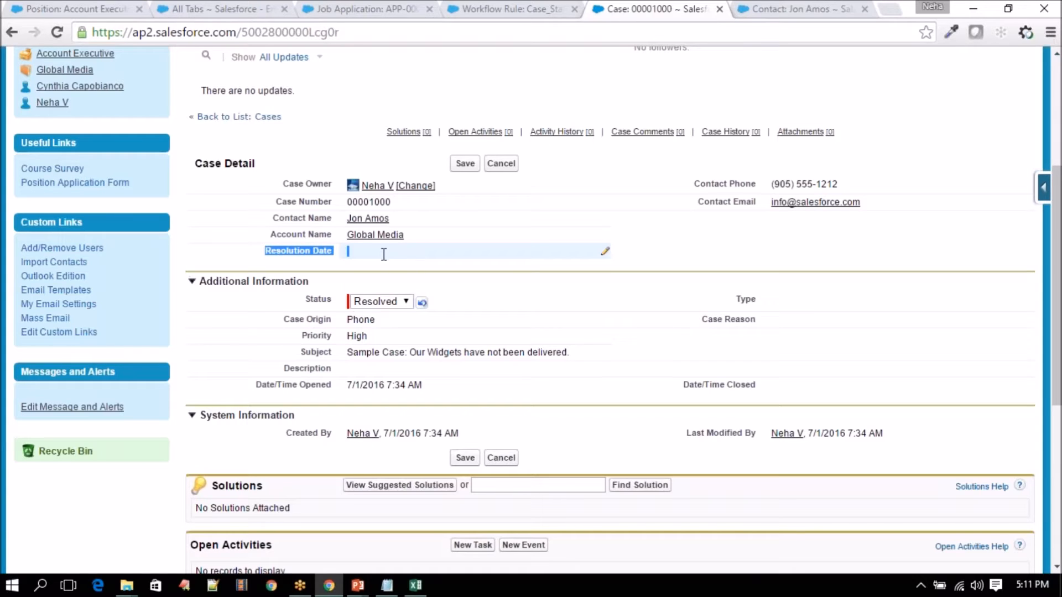
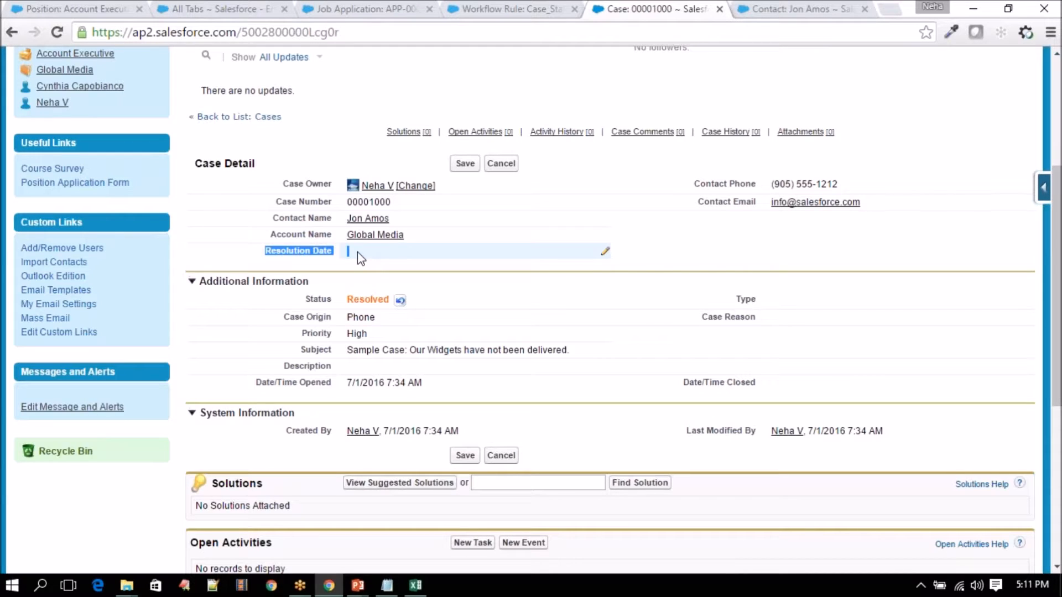
# - Cancel the Resolution Date edit, glance at the contact record, and reload case 00001000
pyautogui.click(349, 302)
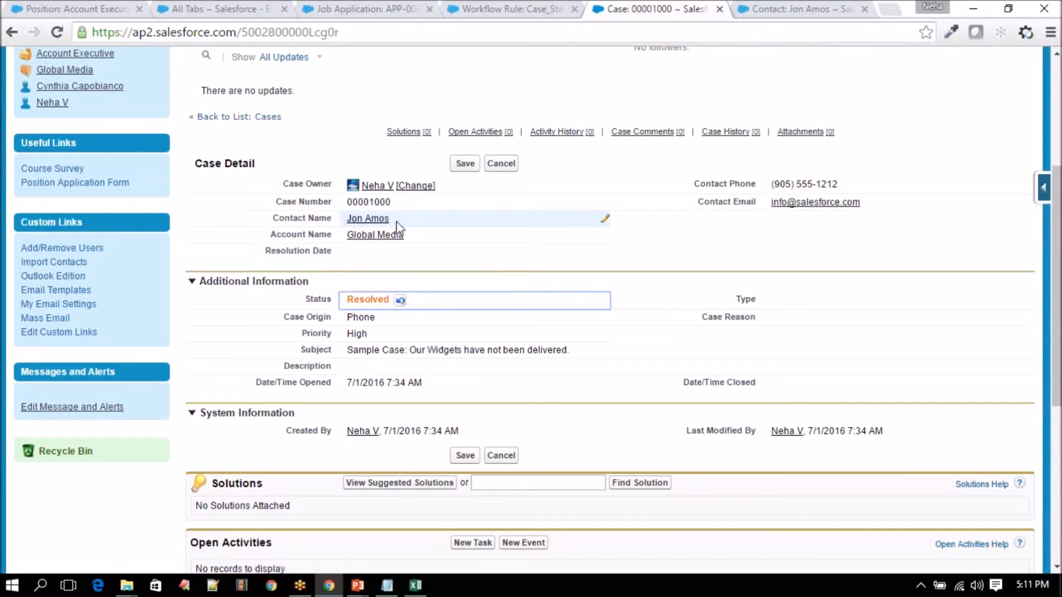
pyautogui.click(793, 7)
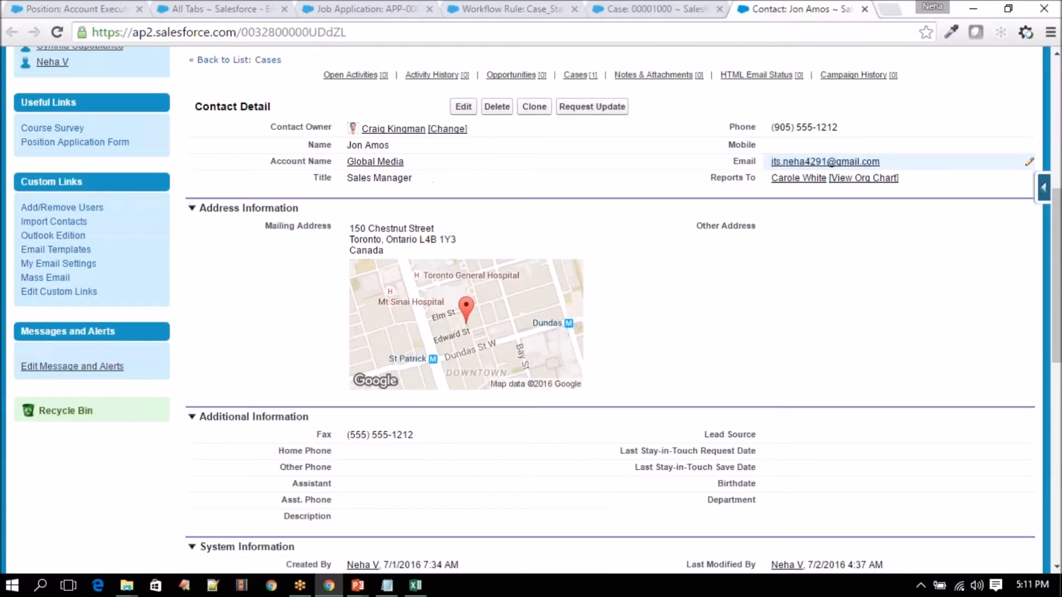
pyautogui.click(676, 8)
pyautogui.click(56, 32)
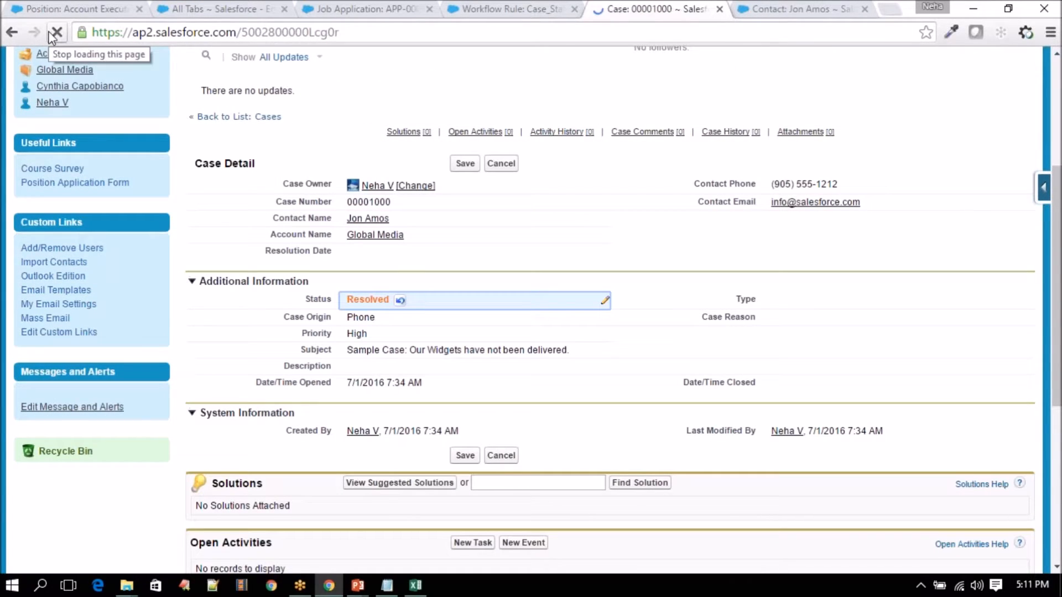
# - Compare the contact's Email with the case's Contact Email, then start editing Status
pyautogui.click(810, 6)
pyautogui.moveTo(732, 162); pyautogui.dragTo(909, 157)
pyautogui.click(653, 9)
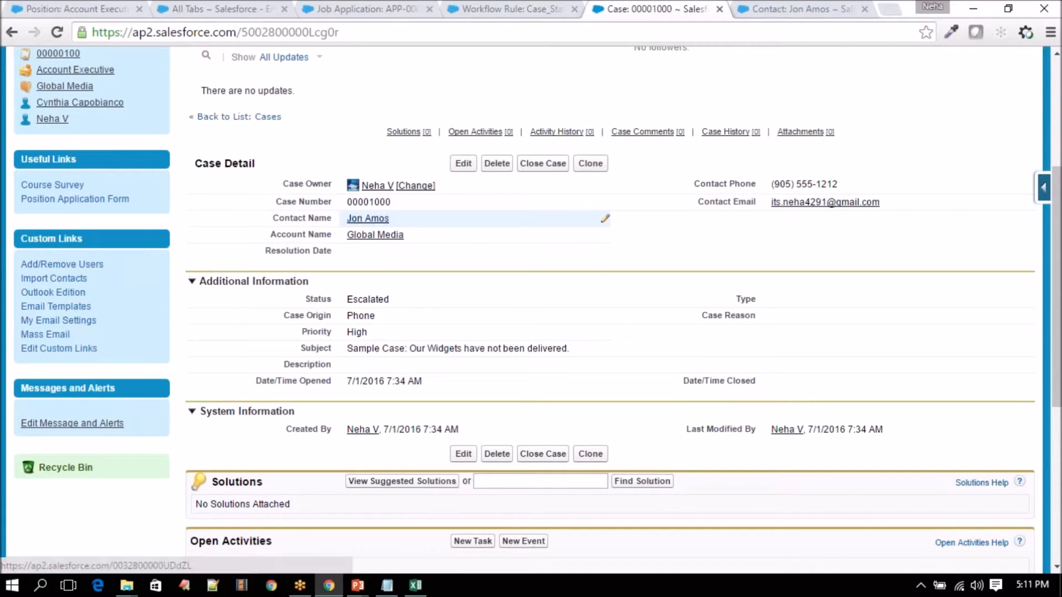
pyautogui.moveTo(881, 203); pyautogui.dragTo(691, 196)
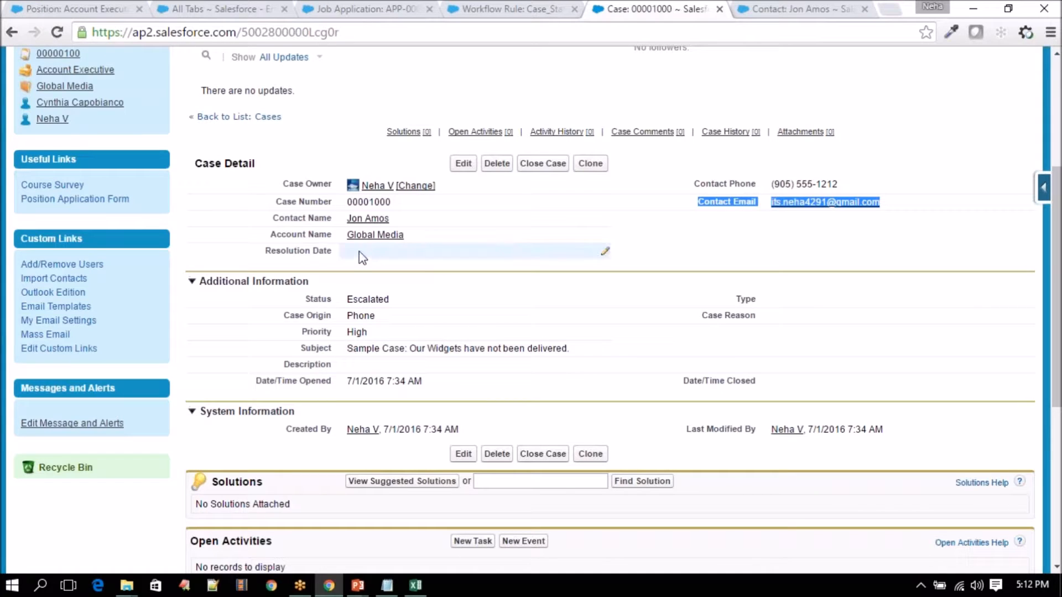
pyautogui.moveTo(376, 220)
pyautogui.doubleClick(373, 300)
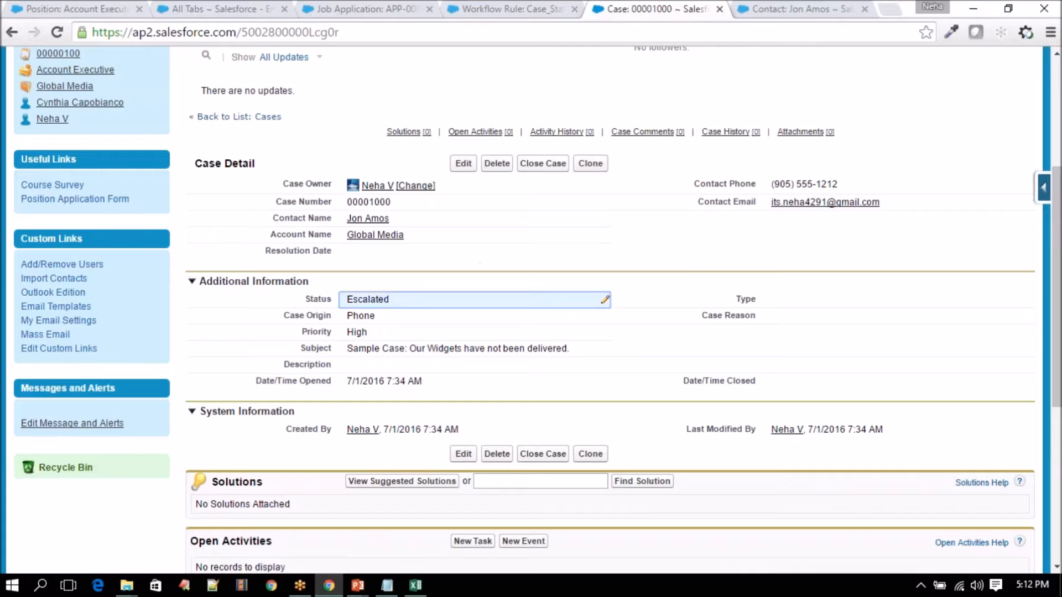
# - Save case 00001000 as Resolved and check its auto-filled Resolution Date 7/2/2016
pyautogui.click(387, 303)
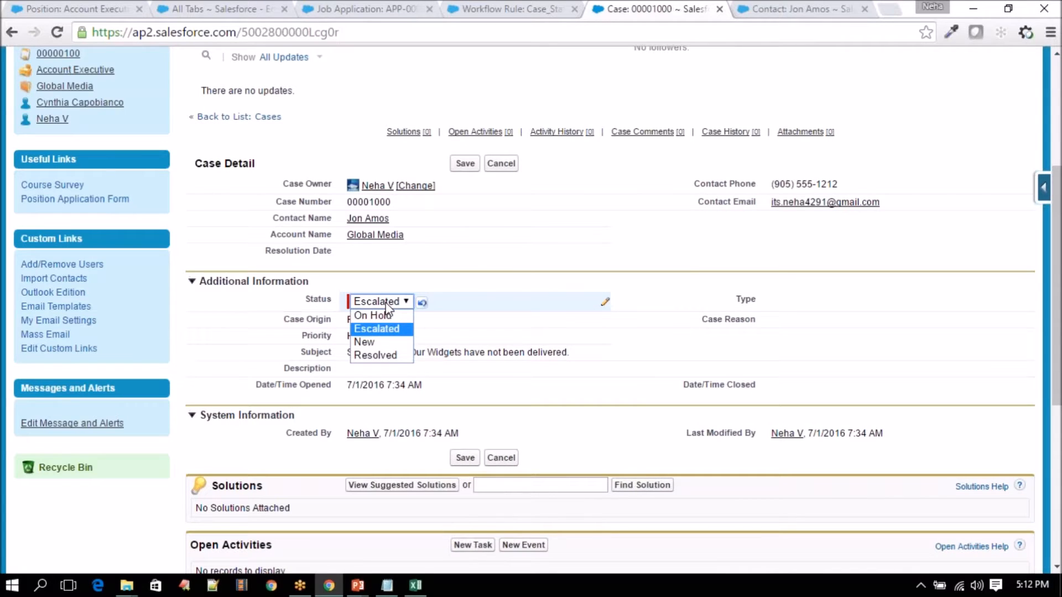
pyautogui.click(377, 356)
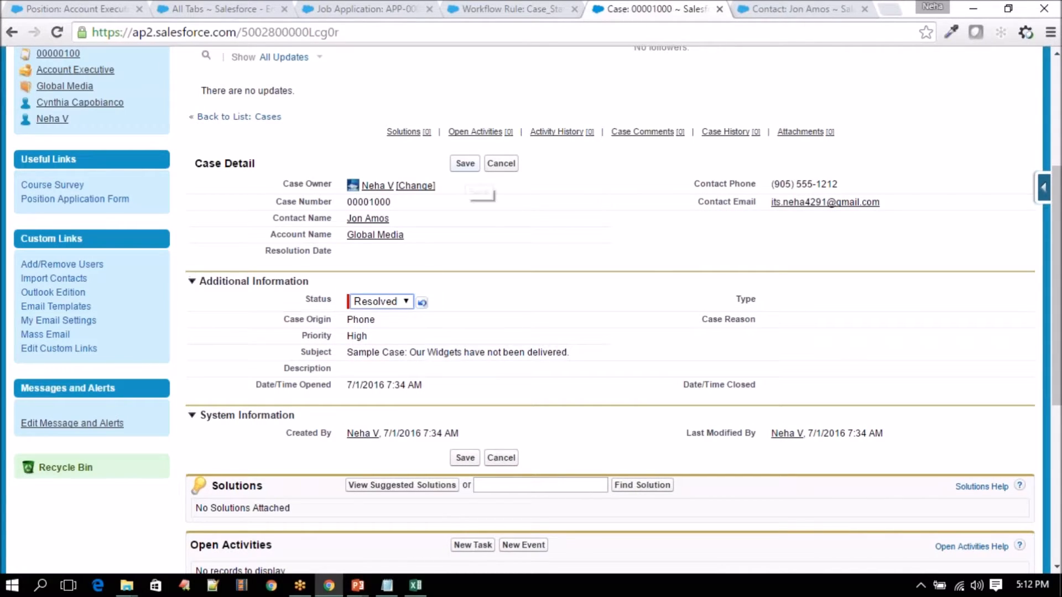
pyautogui.click(465, 164)
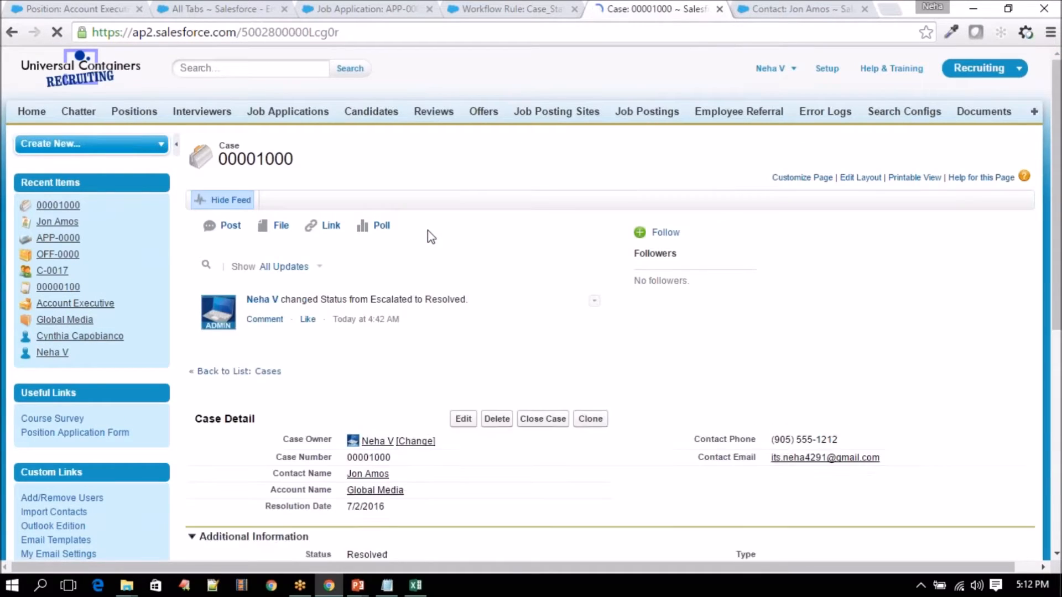
pyautogui.scroll(-3, 427, 237)
pyautogui.click(347, 377)
pyautogui.tripleClick(368, 375)
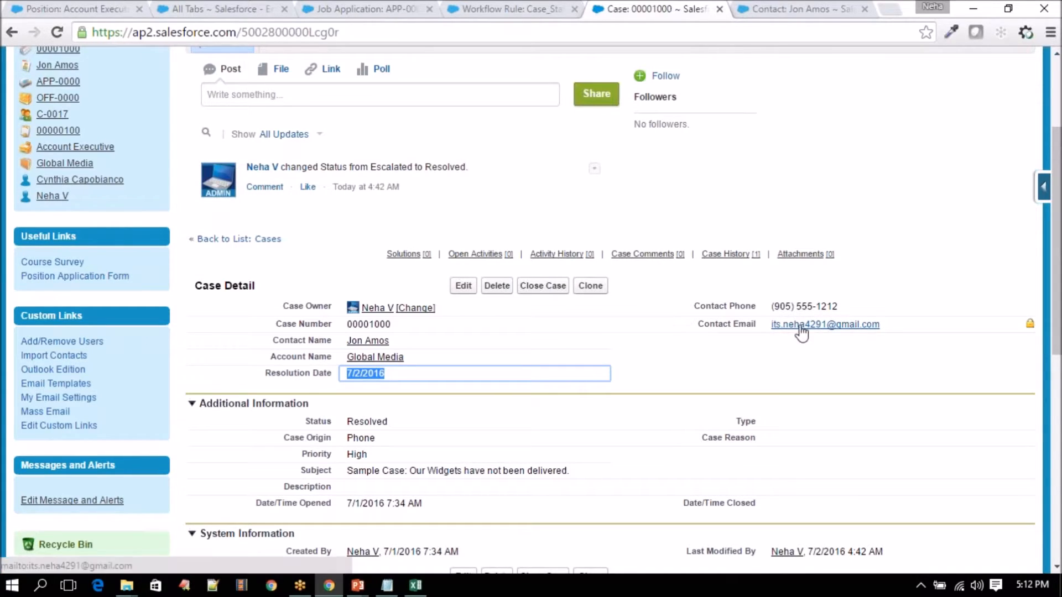
# - Open Gmail in a new tab and open the 'Your Case is Resolved' email
pyautogui.hotkey('ctrl', 't')
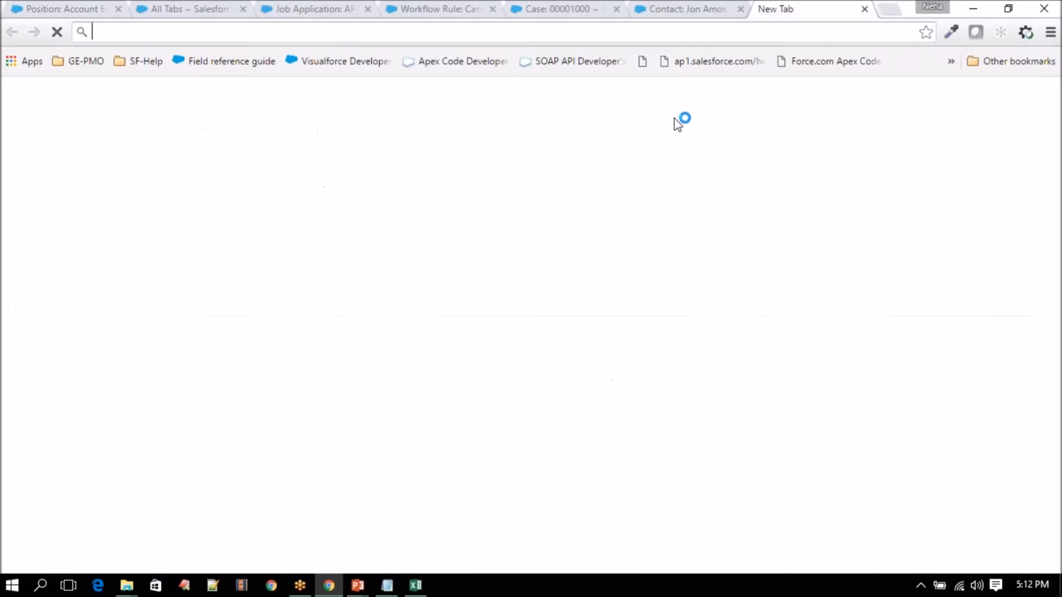
pyautogui.write('gm')
pyautogui.press('Return')
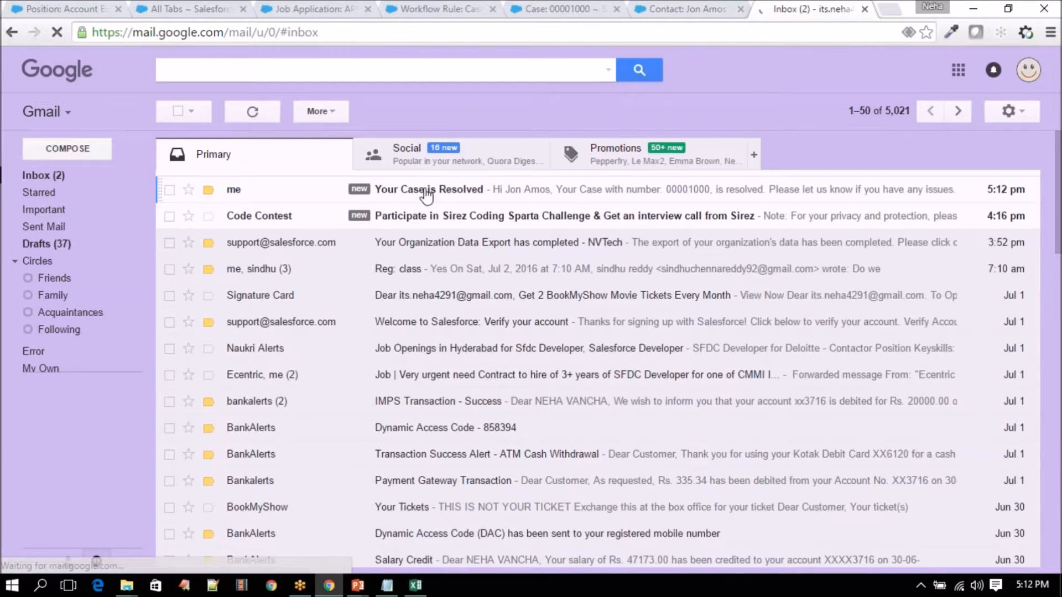
pyautogui.click(426, 194)
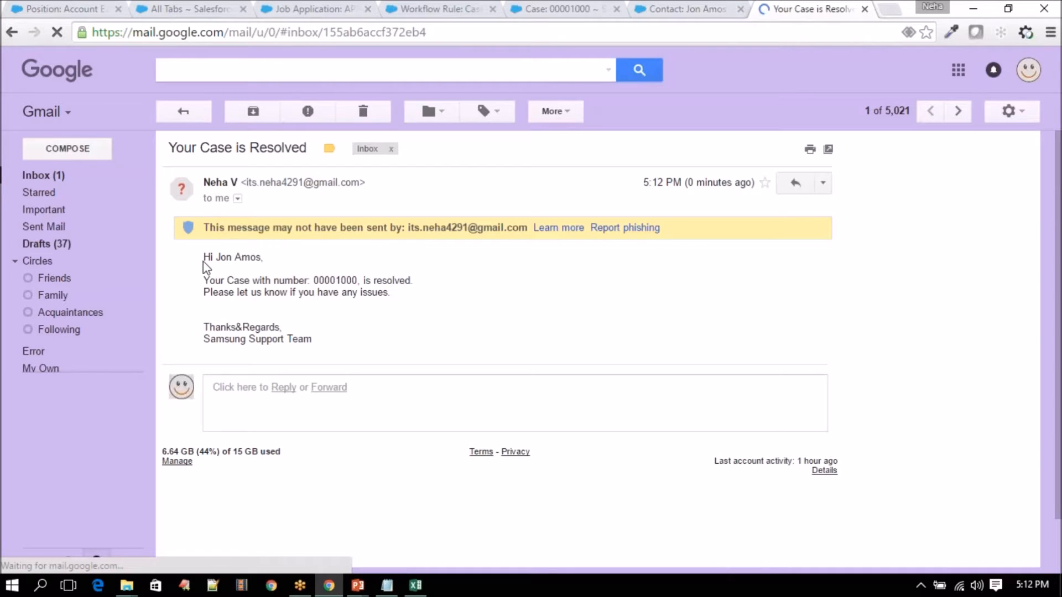
# - Match the email's contact name and case number 00001000 against the Salesforce records
pyautogui.moveTo(216, 258); pyautogui.dragTo(262, 261)
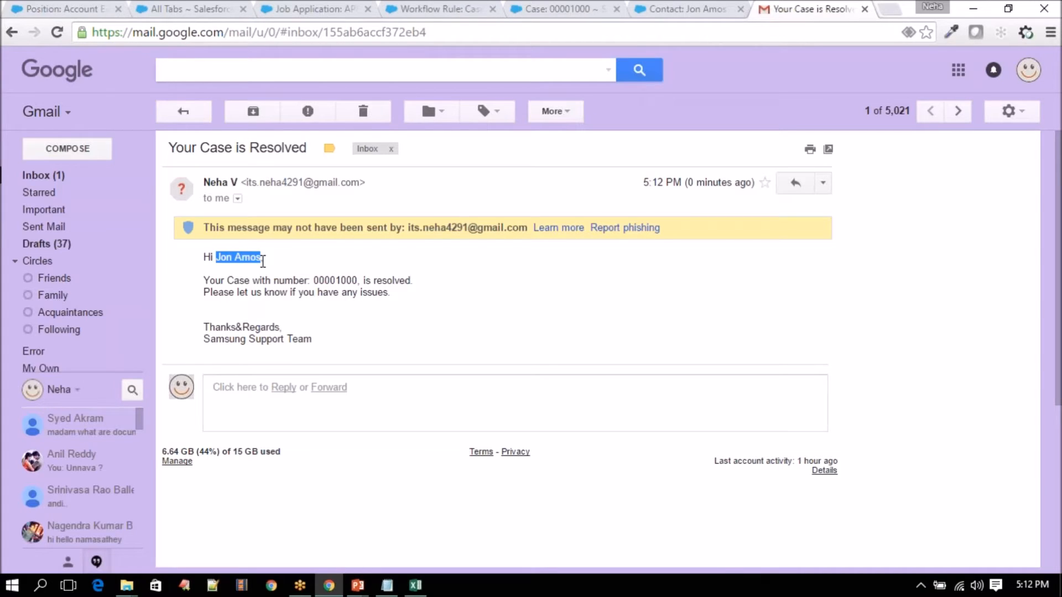
pyautogui.click(664, 8)
pyautogui.moveTo(347, 145); pyautogui.dragTo(392, 147)
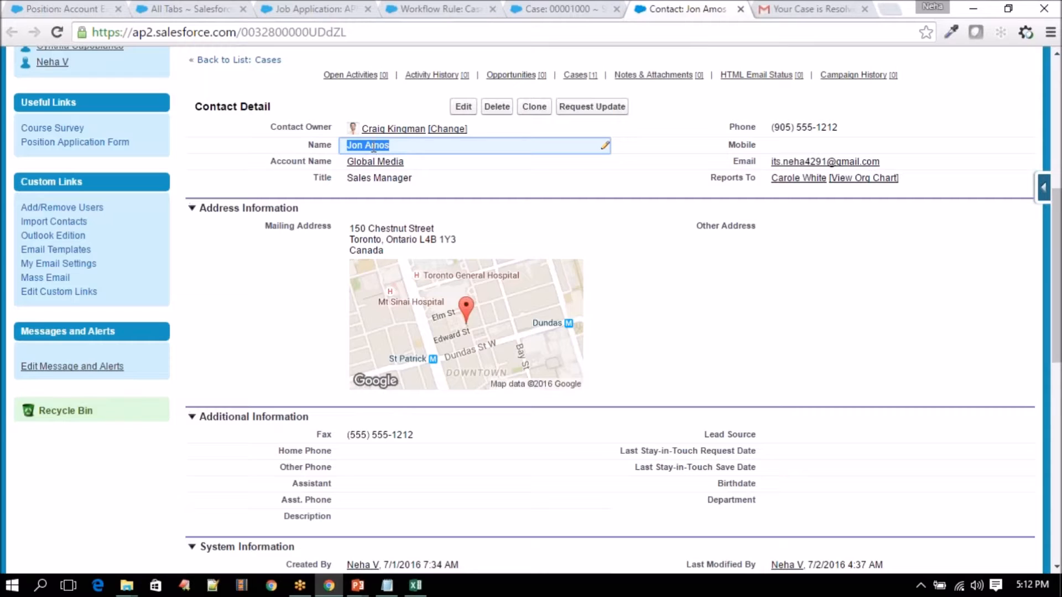
pyautogui.click(818, 3)
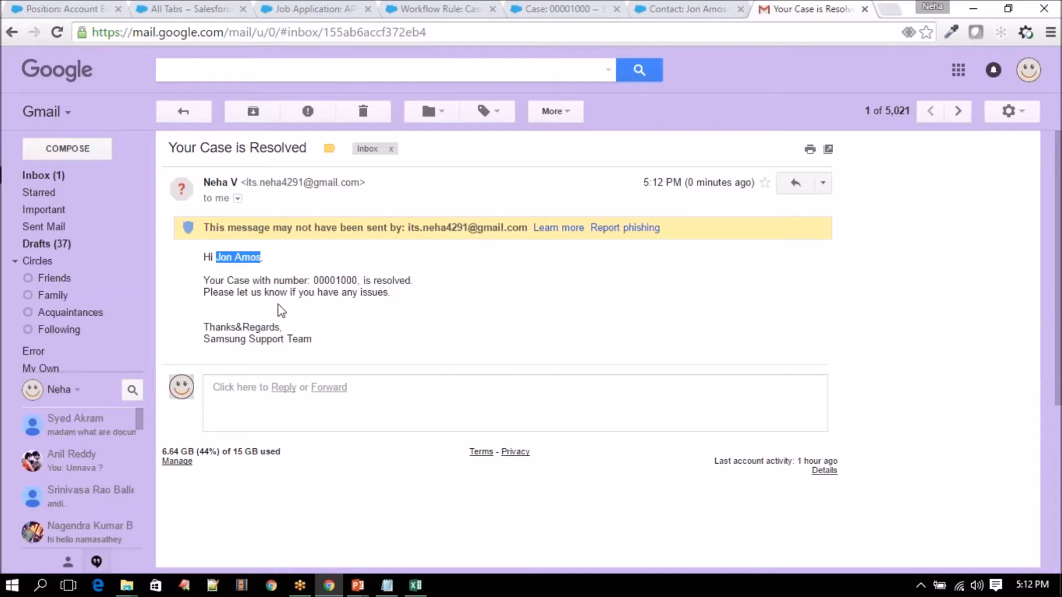
pyautogui.doubleClick(338, 279)
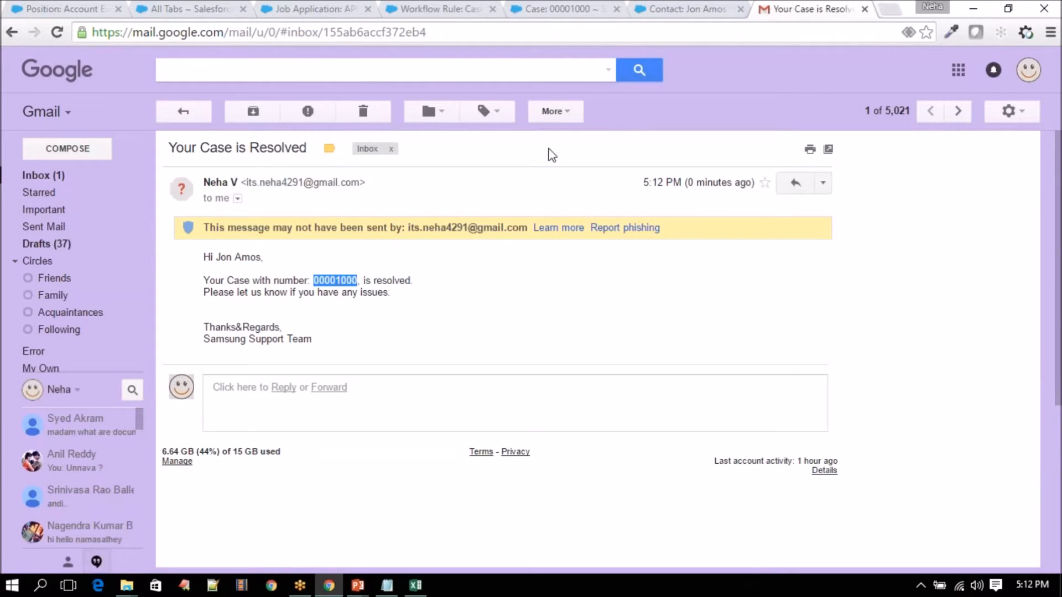
pyautogui.click(556, 9)
pyautogui.scroll(1, 346, 438)
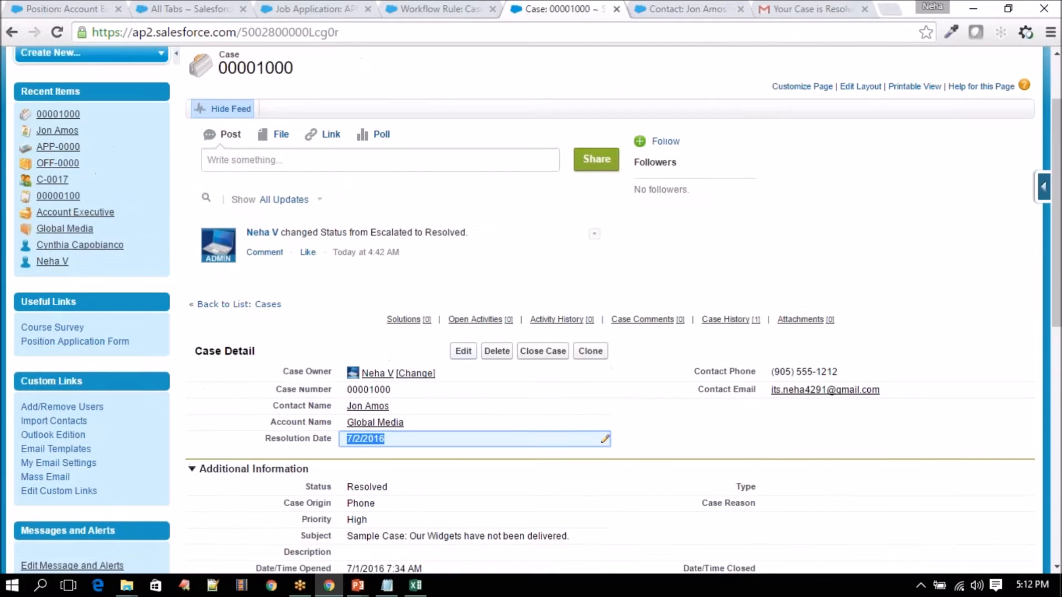
pyautogui.doubleClick(350, 403)
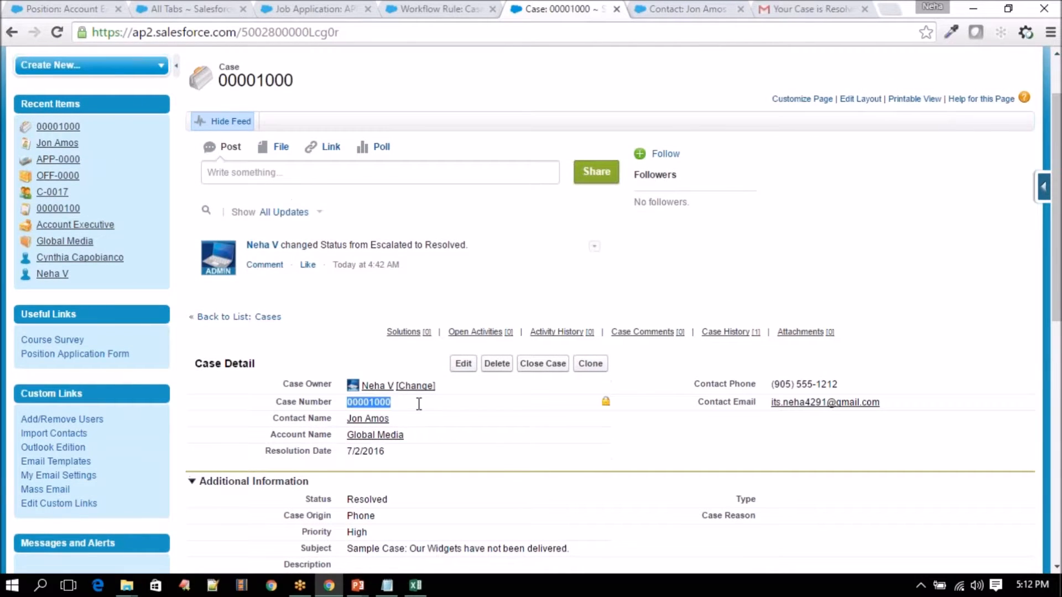
pyautogui.click(827, 10)
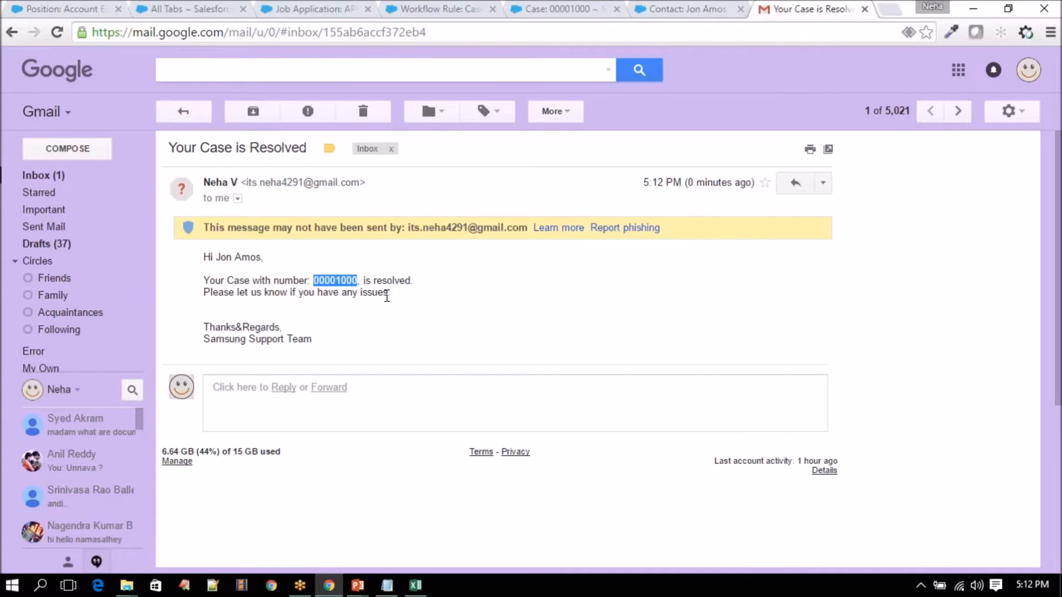
# - Inspect the email's body and sender address, then flip between the contact and case records
pyautogui.moveTo(313, 341); pyautogui.dragTo(205, 259)
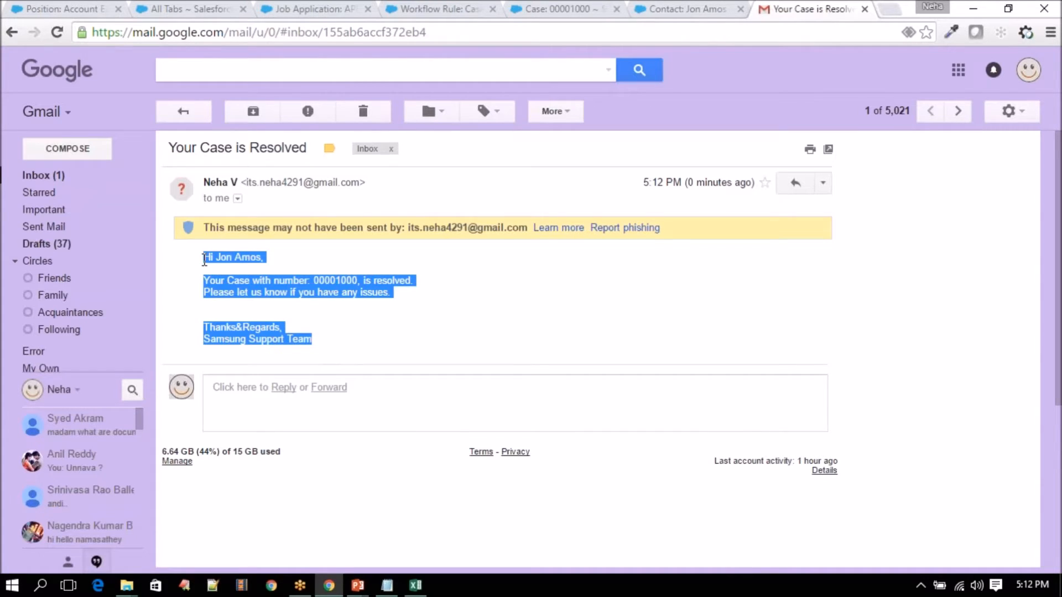
pyautogui.click(237, 199)
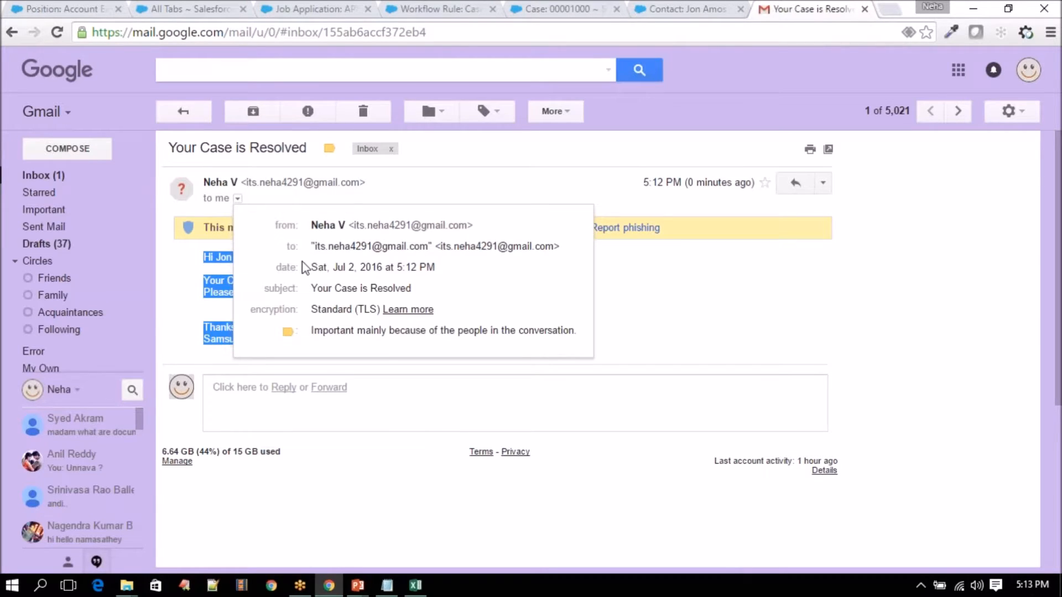
pyautogui.moveTo(354, 226); pyautogui.dragTo(464, 228)
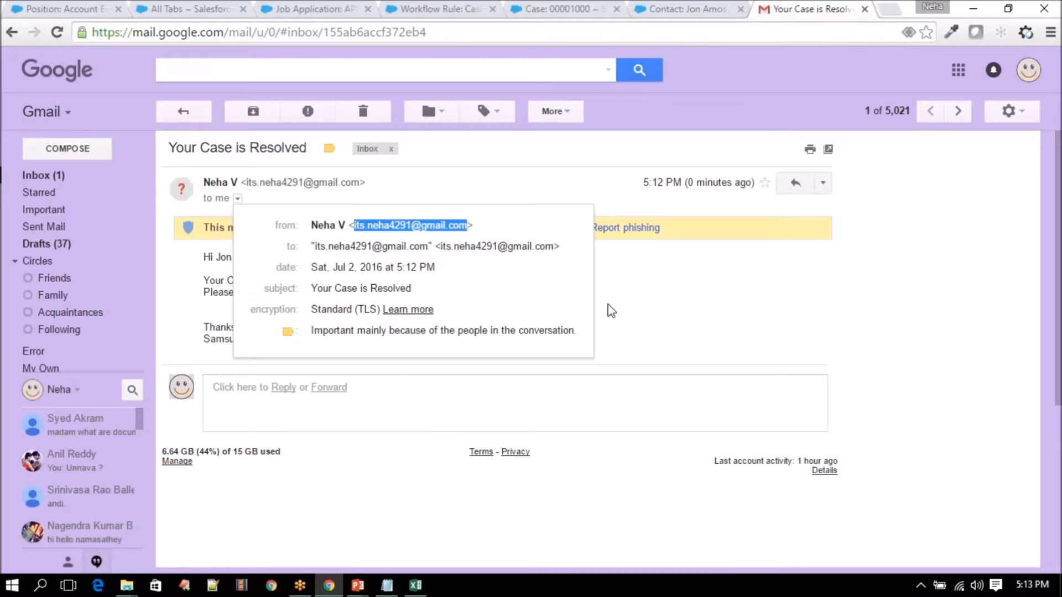
pyautogui.click(706, 311)
pyautogui.click(684, 10)
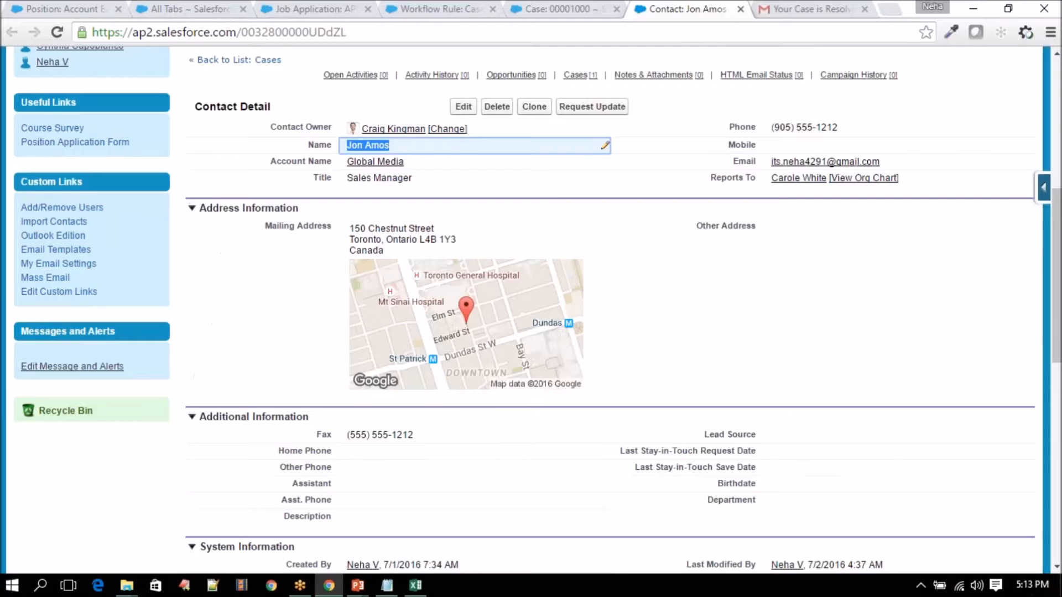
pyautogui.click(537, 8)
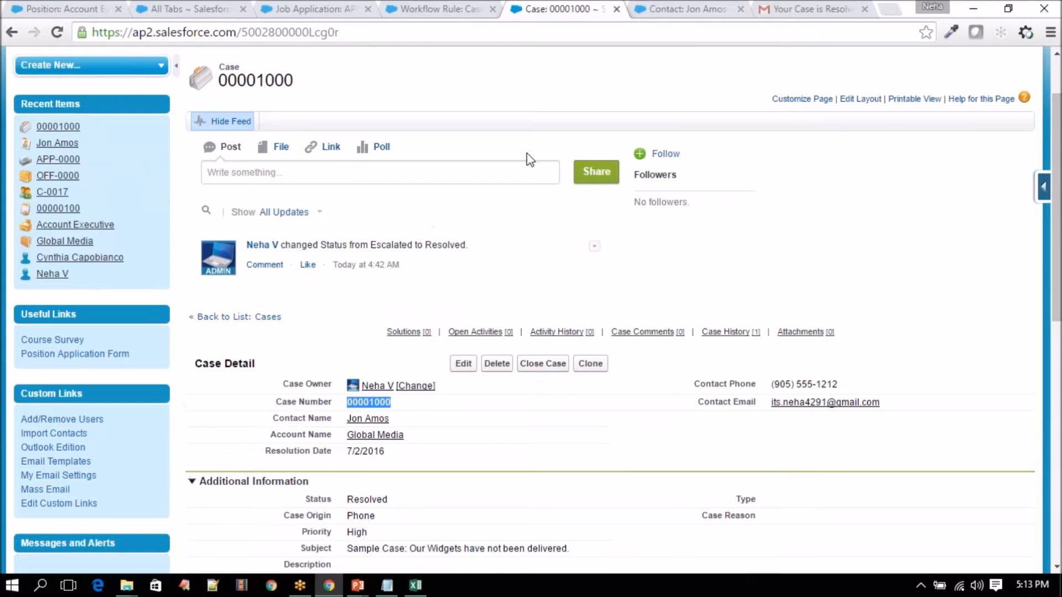
pyautogui.click(671, 9)
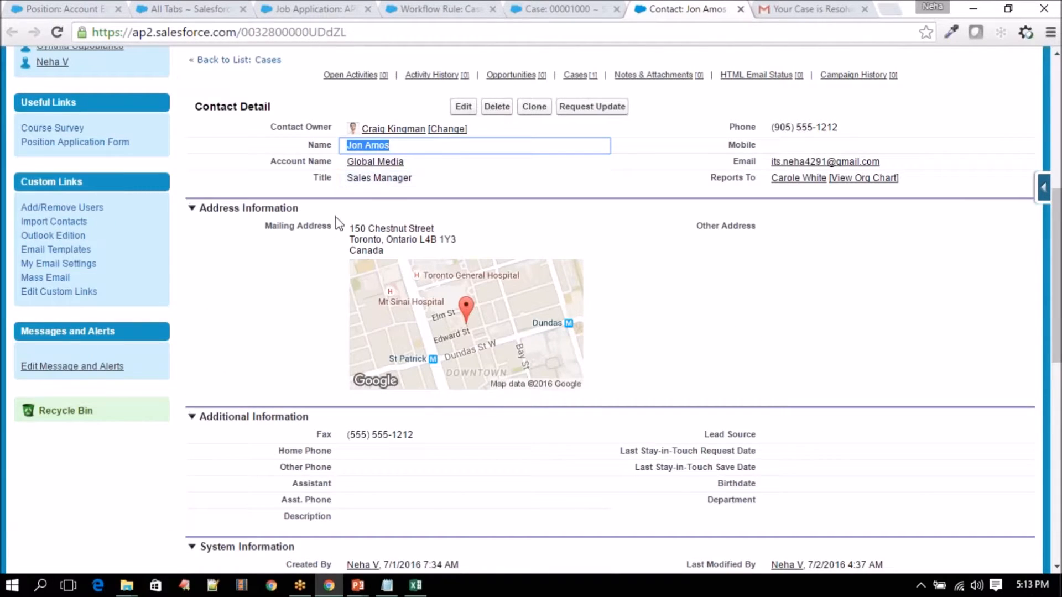
pyautogui.click(548, 9)
pyautogui.scroll(-2, 326, 343)
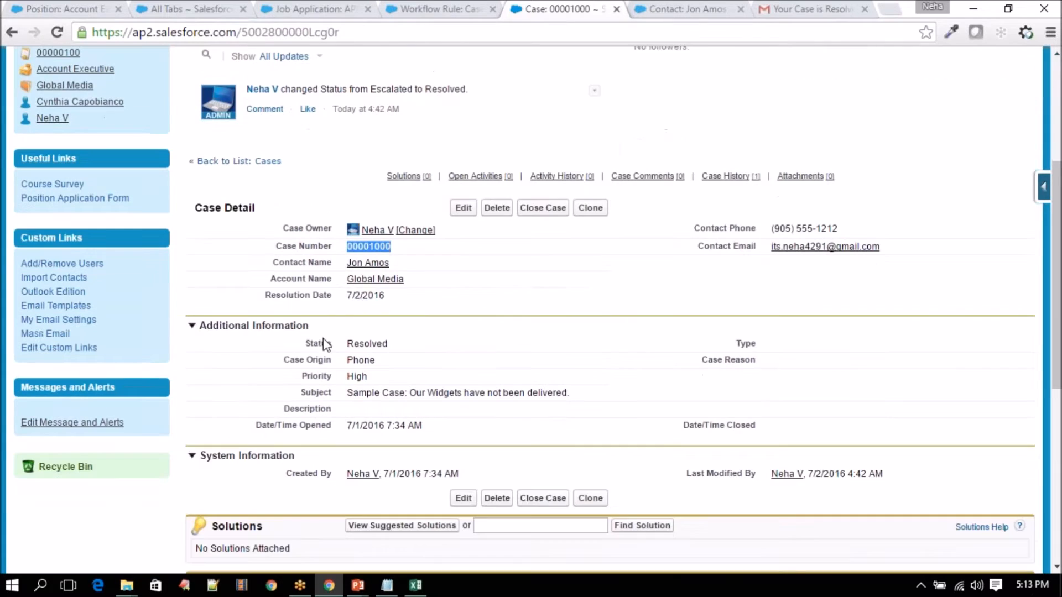
# - Point out the case's Resolution Date and contact name, then switch to the Sales app
pyautogui.moveTo(264, 295); pyautogui.dragTo(390, 295)
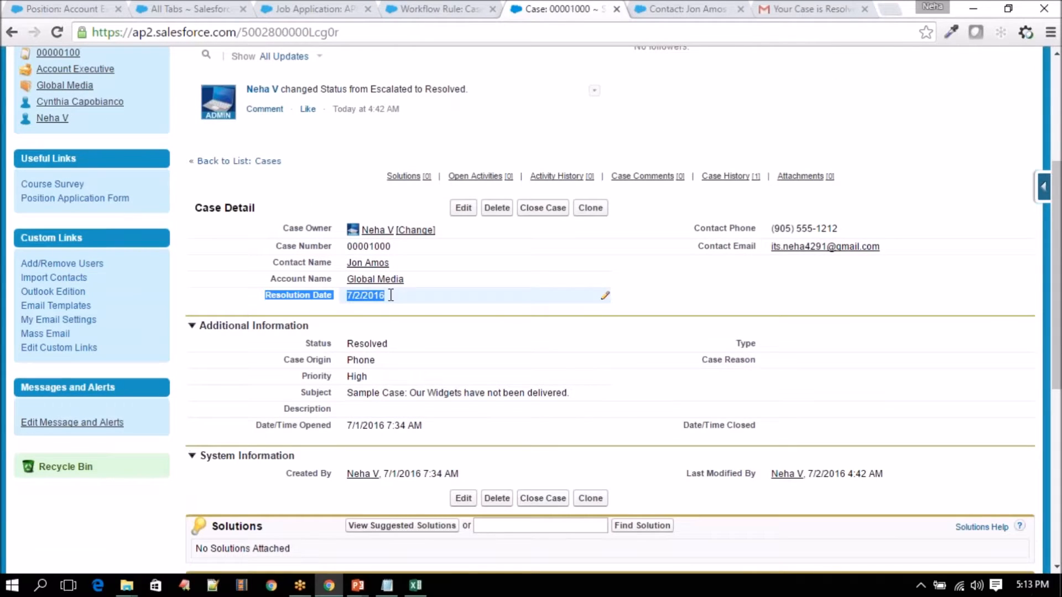
pyautogui.click(275, 260)
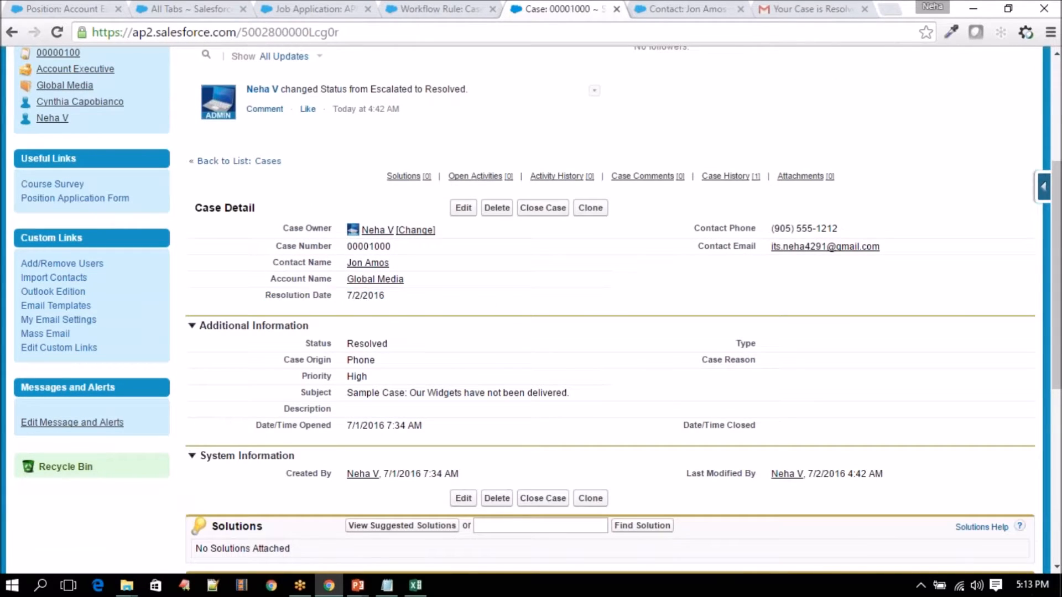
pyautogui.moveTo(275, 261); pyautogui.dragTo(429, 258)
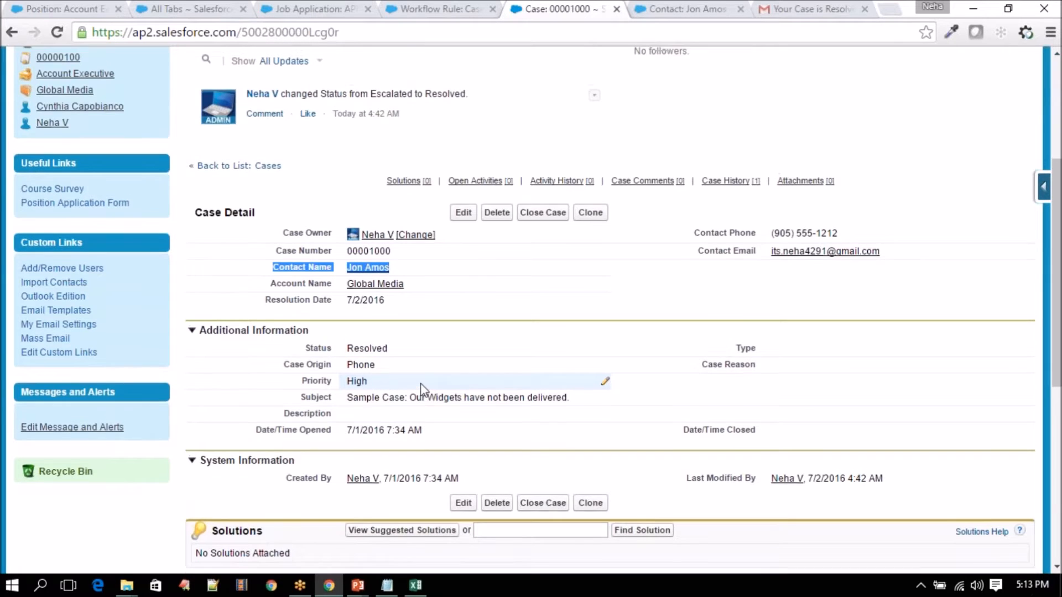
pyautogui.scroll(4, 421, 388)
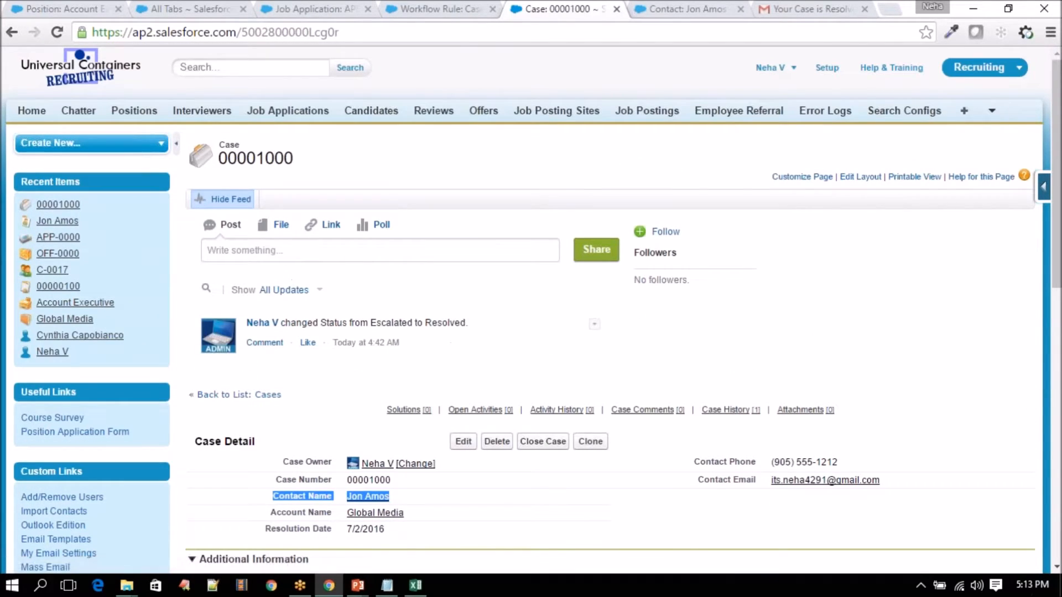
pyautogui.click(978, 73)
pyautogui.click(935, 101)
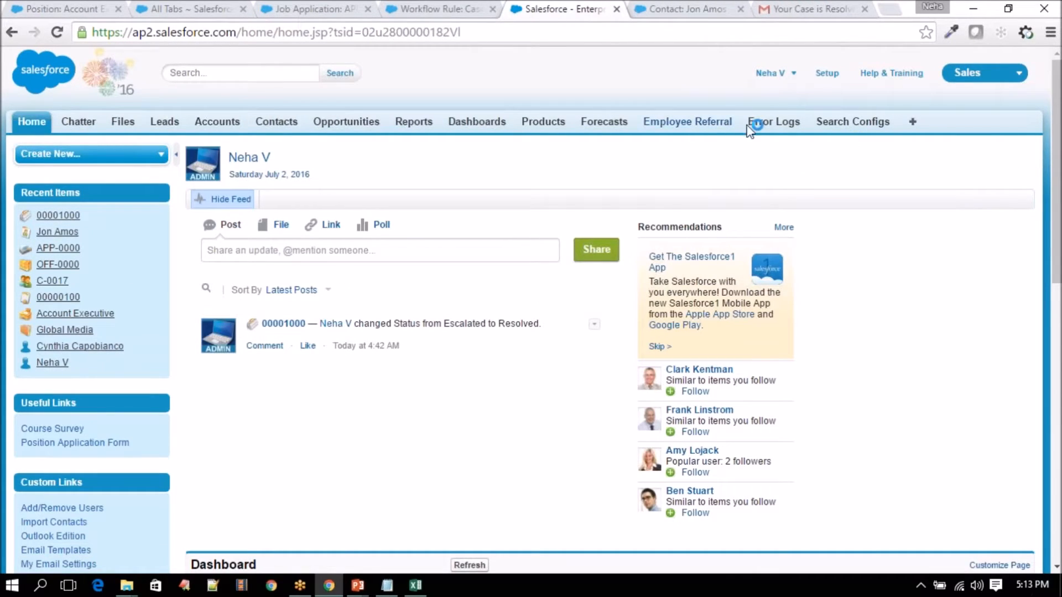
# - Open case 00001002 from the Cases home page
pyautogui.click(913, 123)
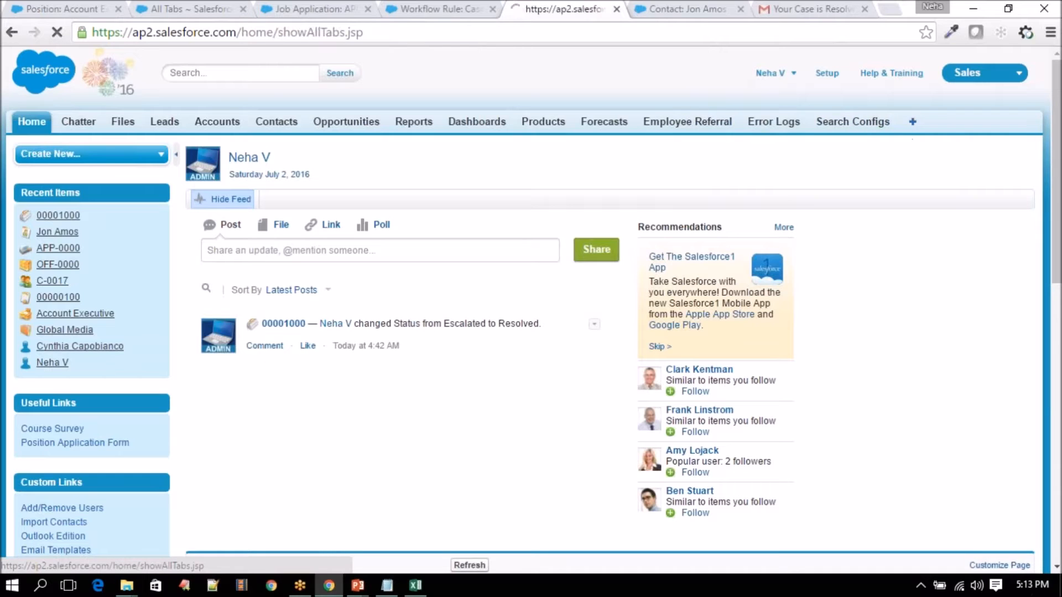
pyautogui.click(222, 385)
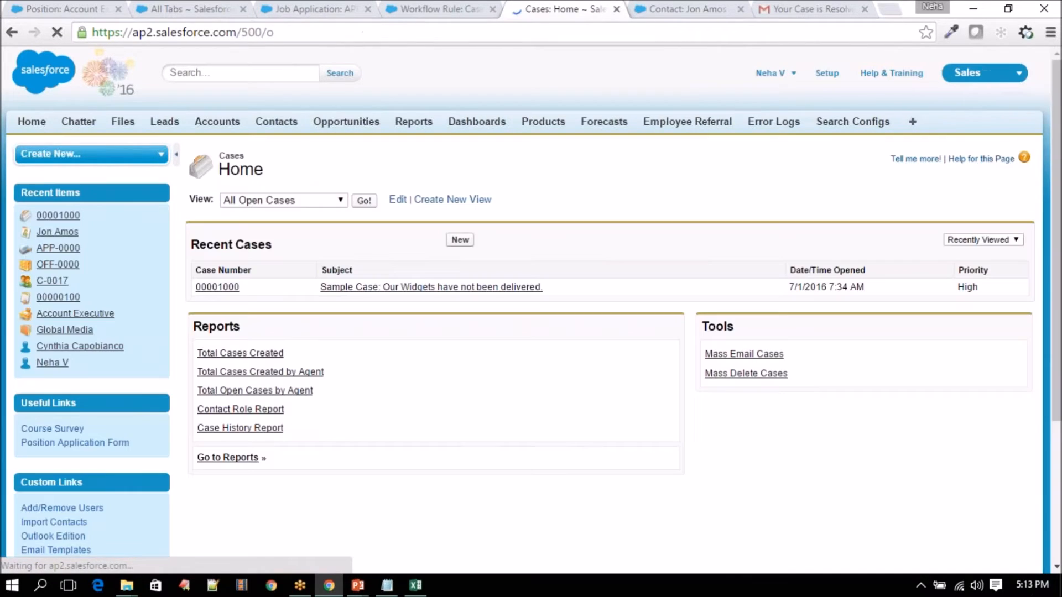
pyautogui.scroll(-1, 261, 149)
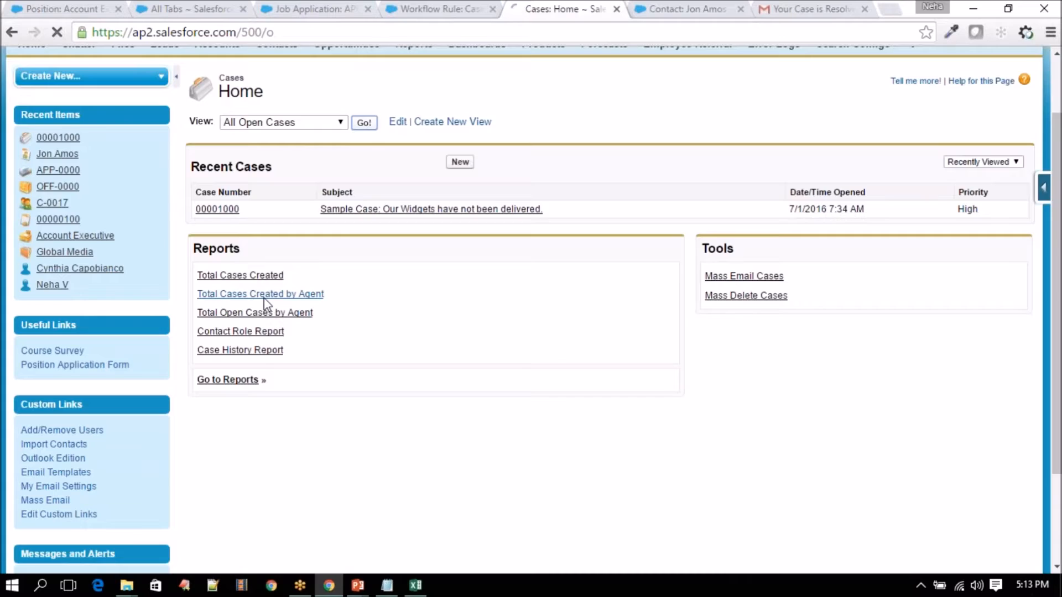
pyautogui.scroll(-3, 265, 304)
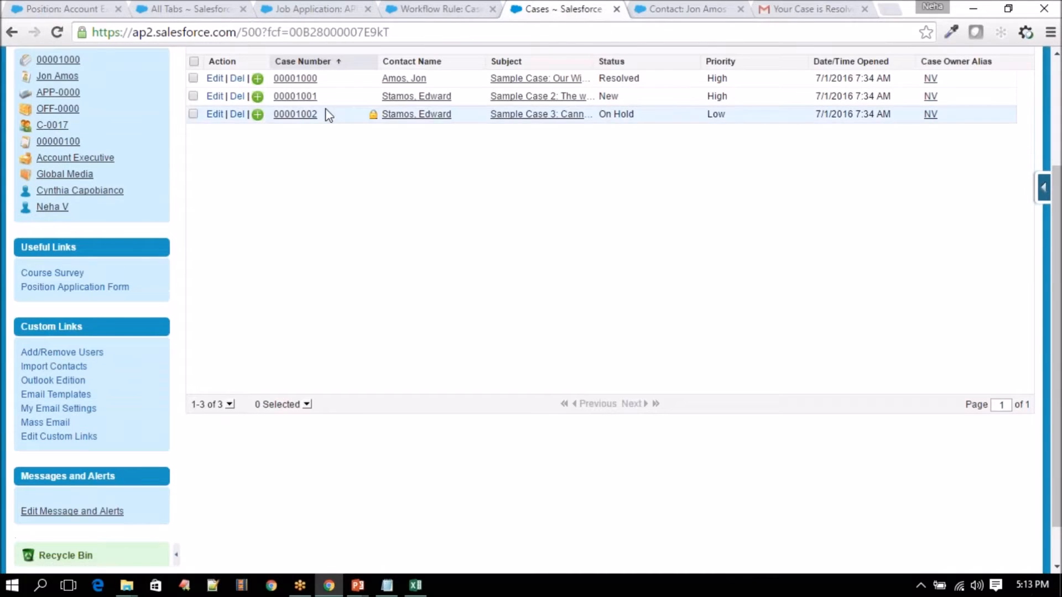
pyautogui.click(295, 114)
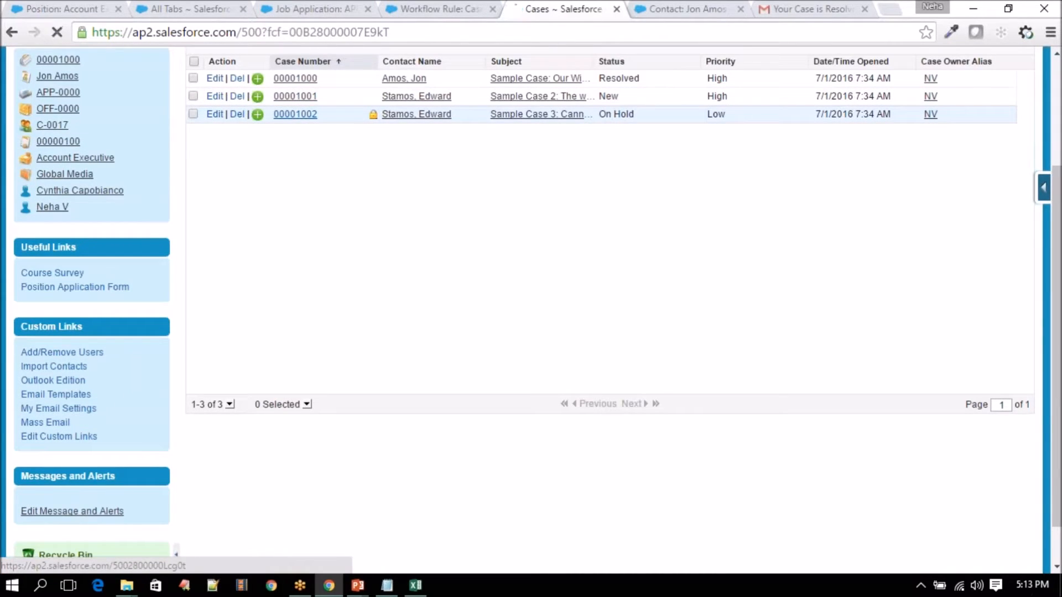
# - Change the case Status from On Hold to Resolved and open its contact in a new tab
pyautogui.scroll(-3, 398, 332)
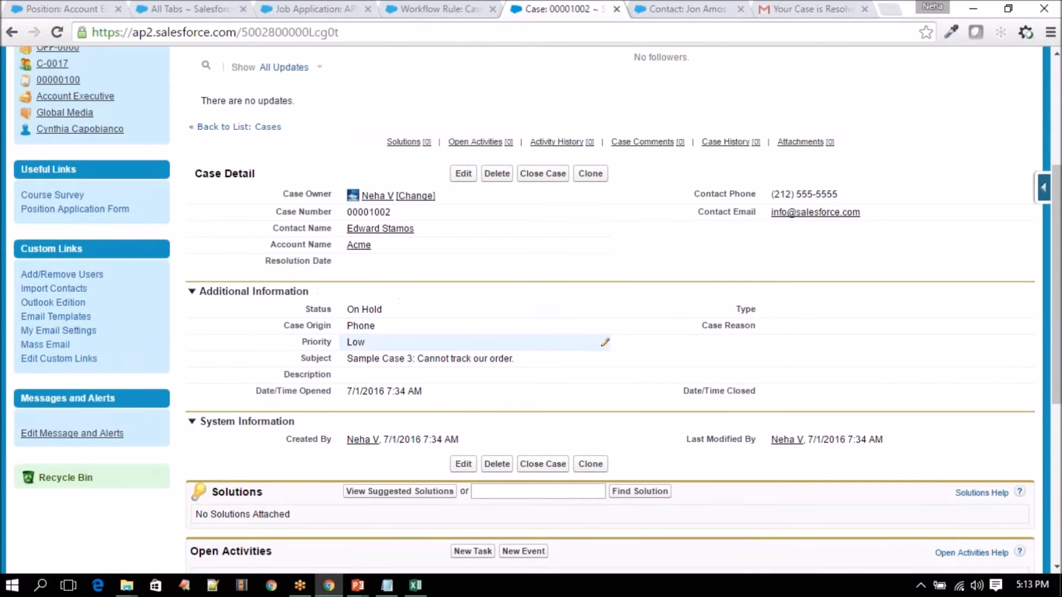
pyautogui.doubleClick(372, 309)
pyautogui.click(381, 311)
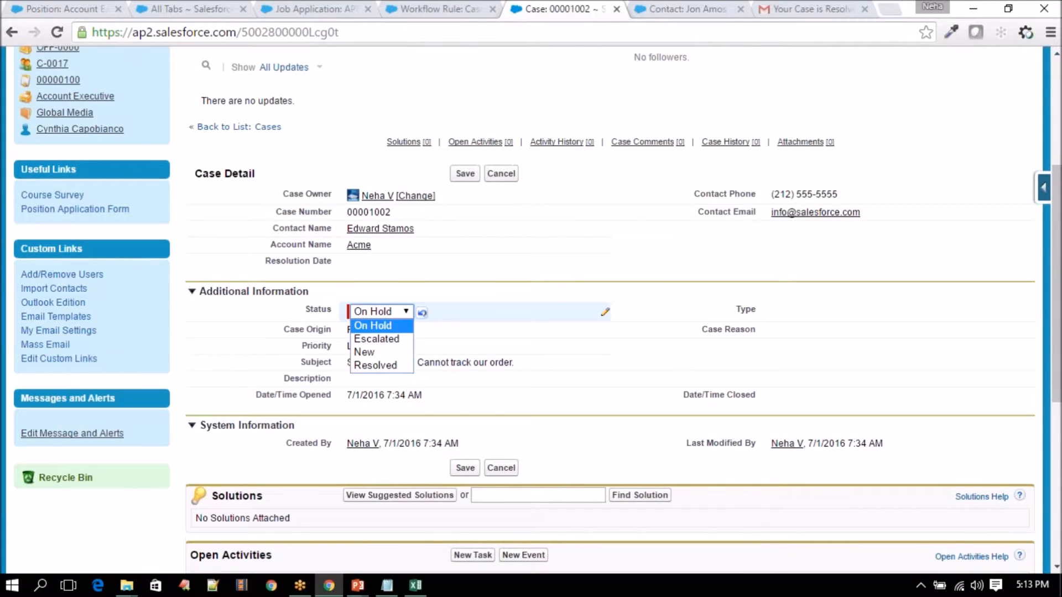
pyautogui.click(376, 365)
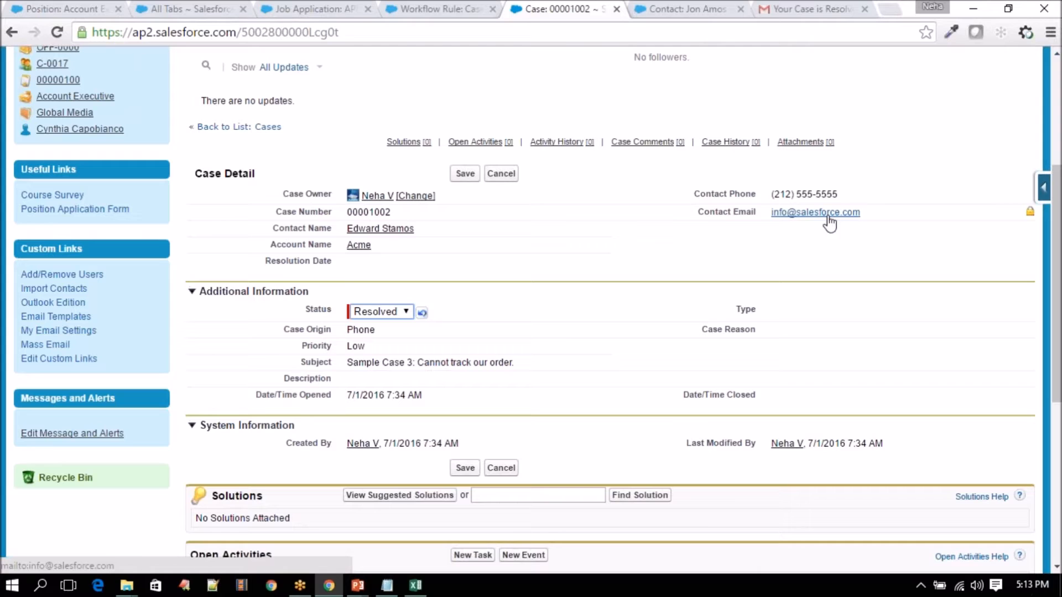
pyautogui.moveTo(378, 228)
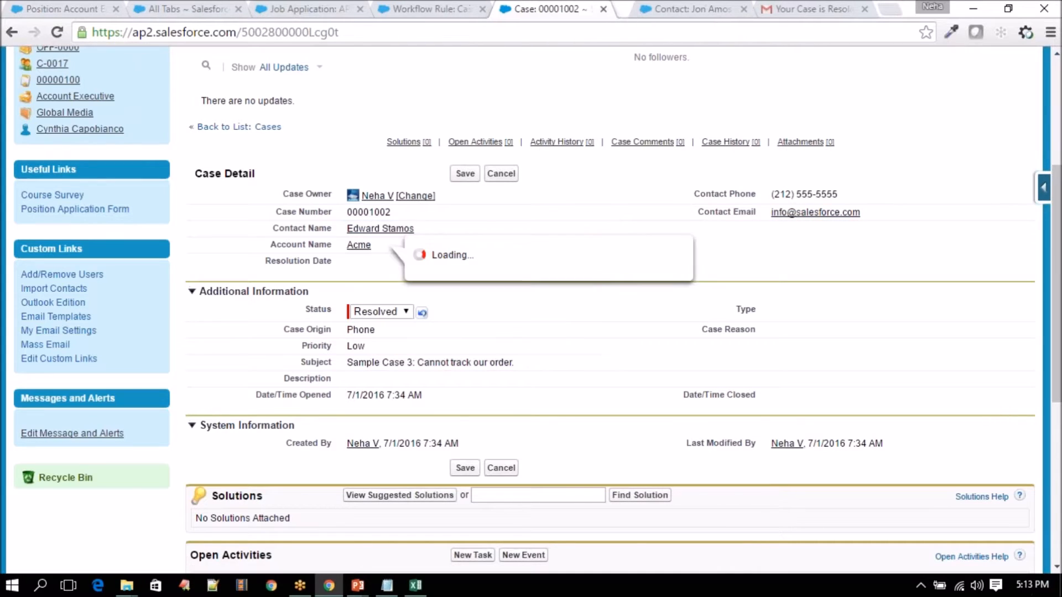
pyautogui.click(597, 10)
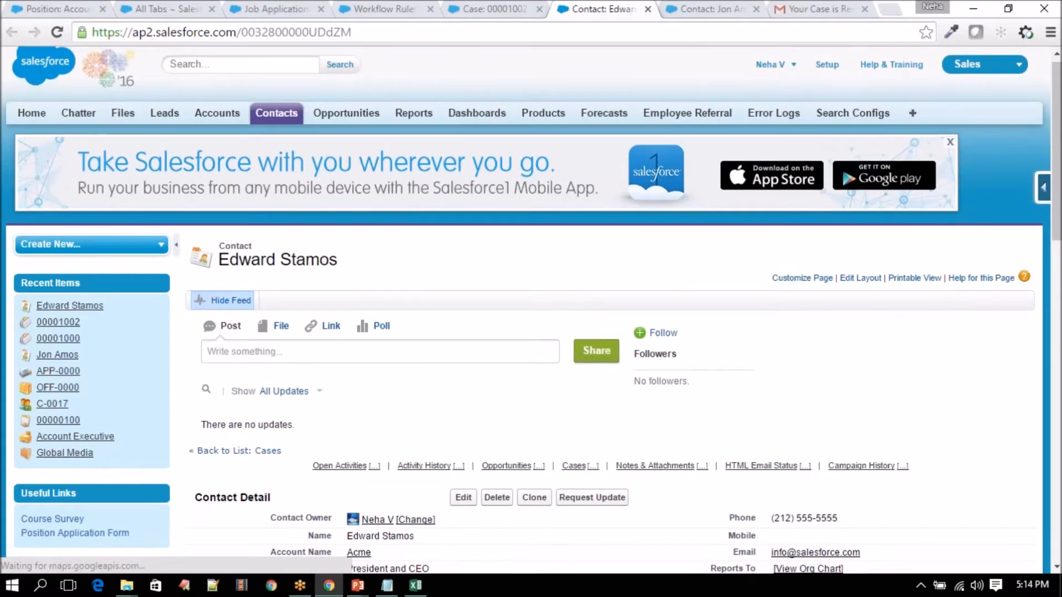
# - Clear the contact's Email field
pyautogui.scroll(-4, 868, 319)
pyautogui.doubleClick(872, 327)
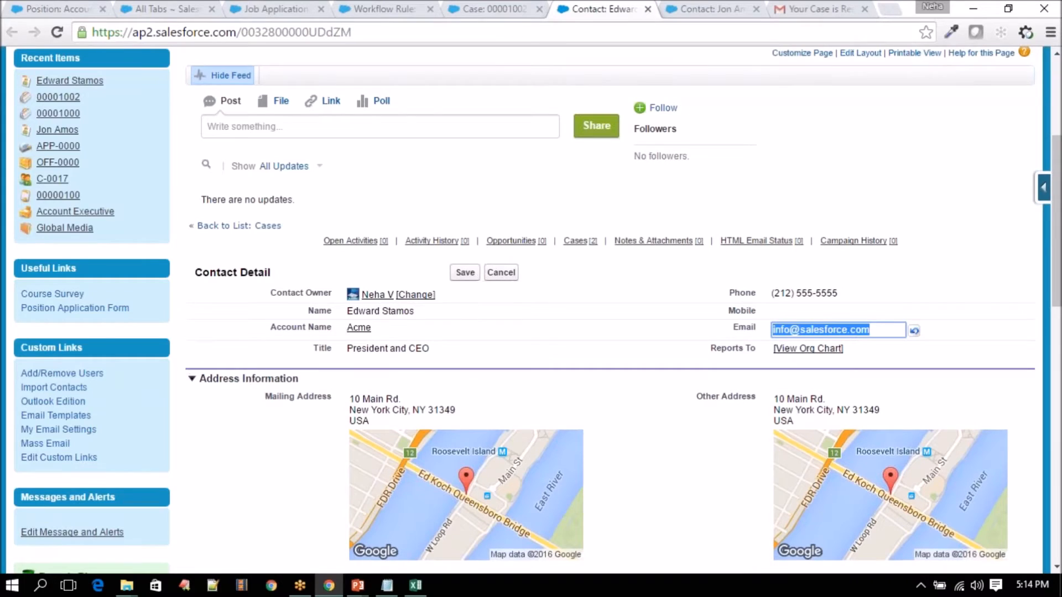
pyautogui.write('its')
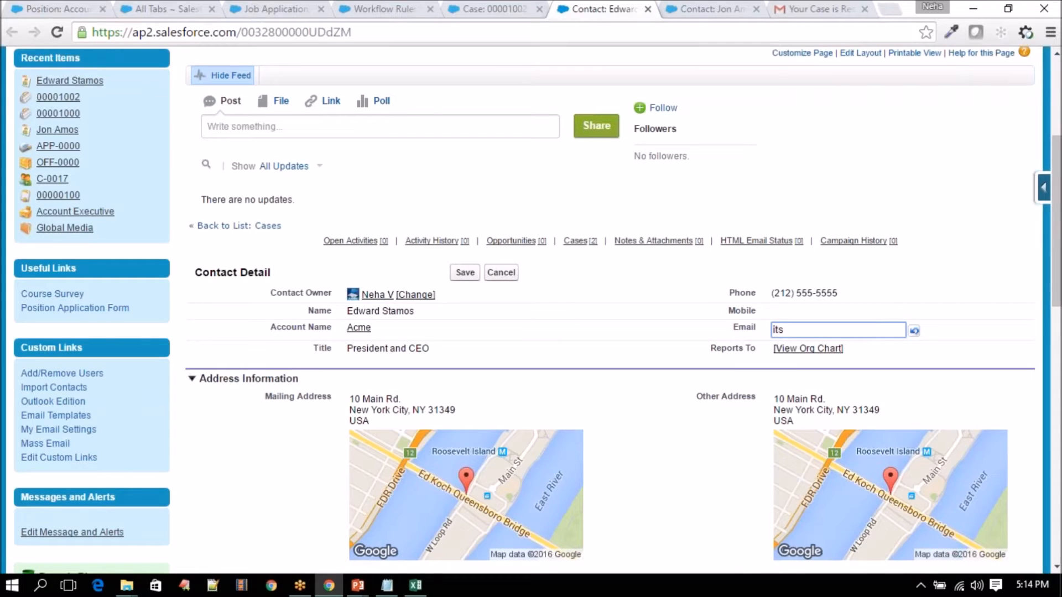
pyautogui.press('BackSpace')
pyautogui.press('BackSpace')
pyautogui.press('BackSpace')
pyautogui.press('BackSpace')
pyautogui.press('BackSpace')
pyautogui.press('BackSpace')
pyautogui.press('BackSpace')
# - Search Gmail for the contact's address and copy it from the search box
pyautogui.click(744, 9)
pyautogui.click(810, 9)
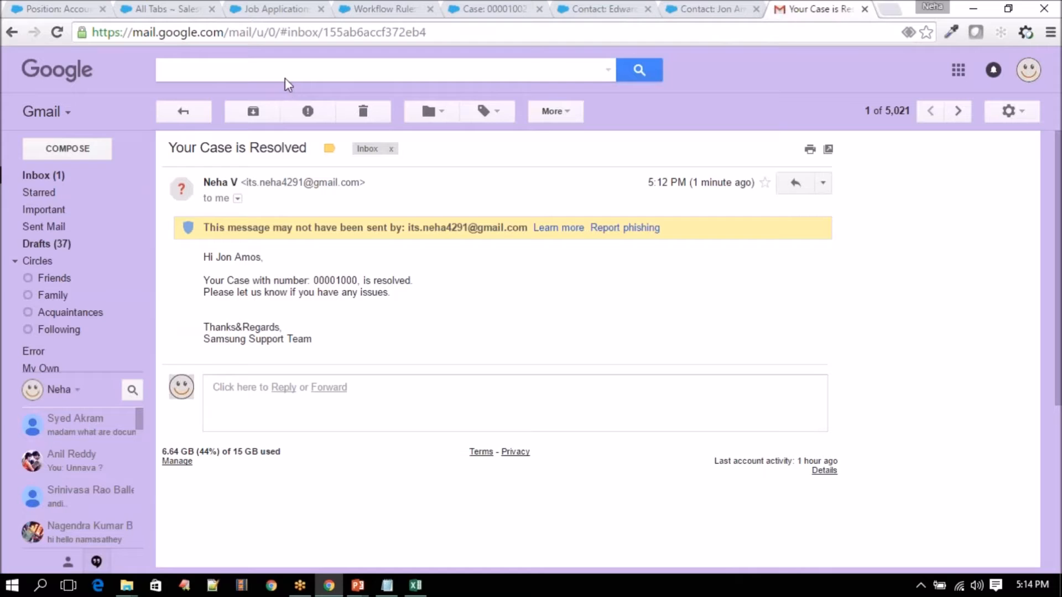
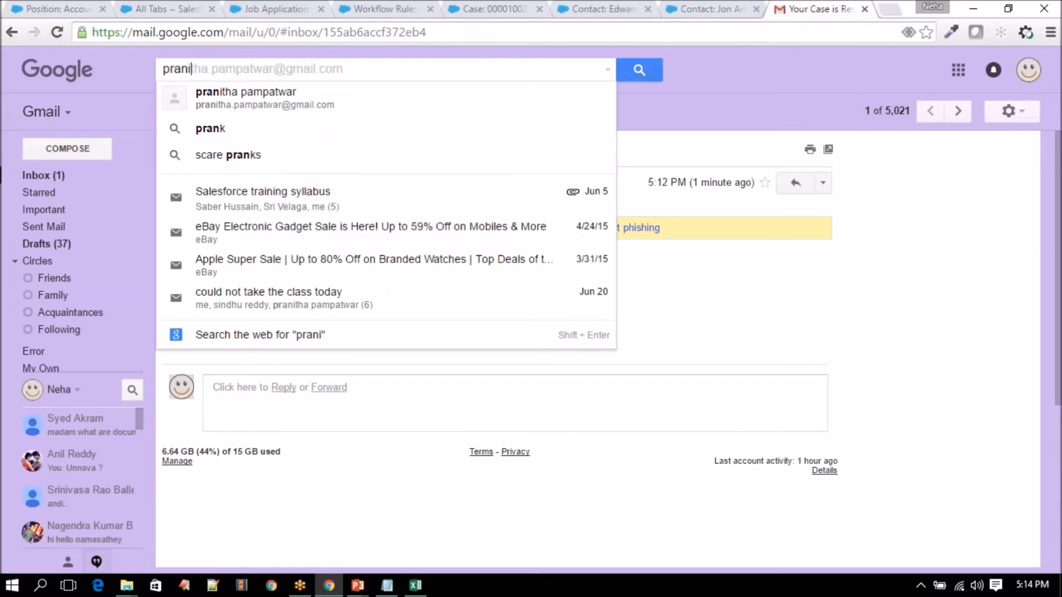
pyautogui.press('Down')
pyautogui.press('Return')
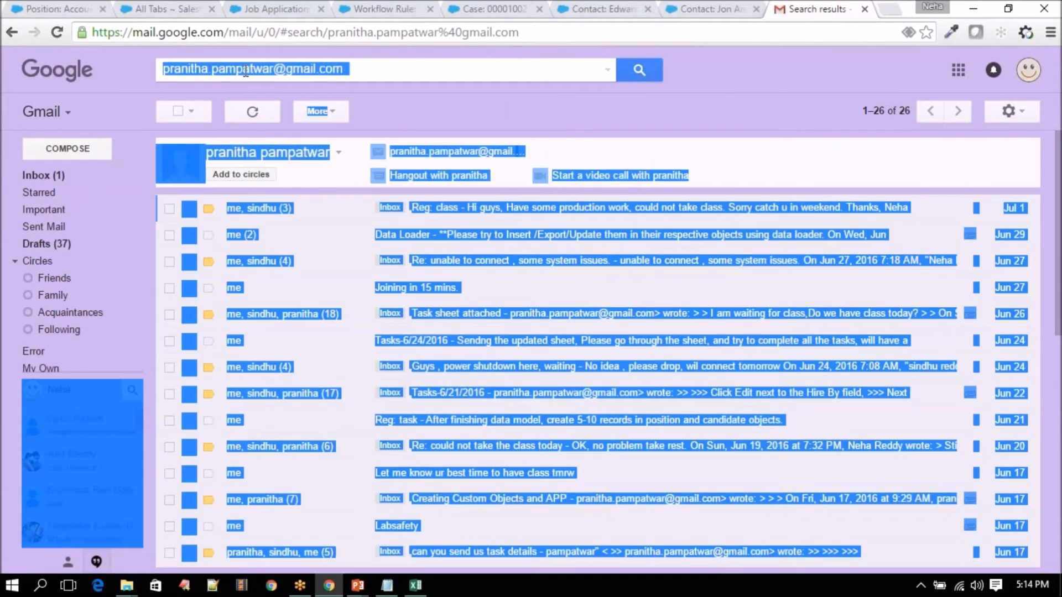
pyautogui.click(323, 68)
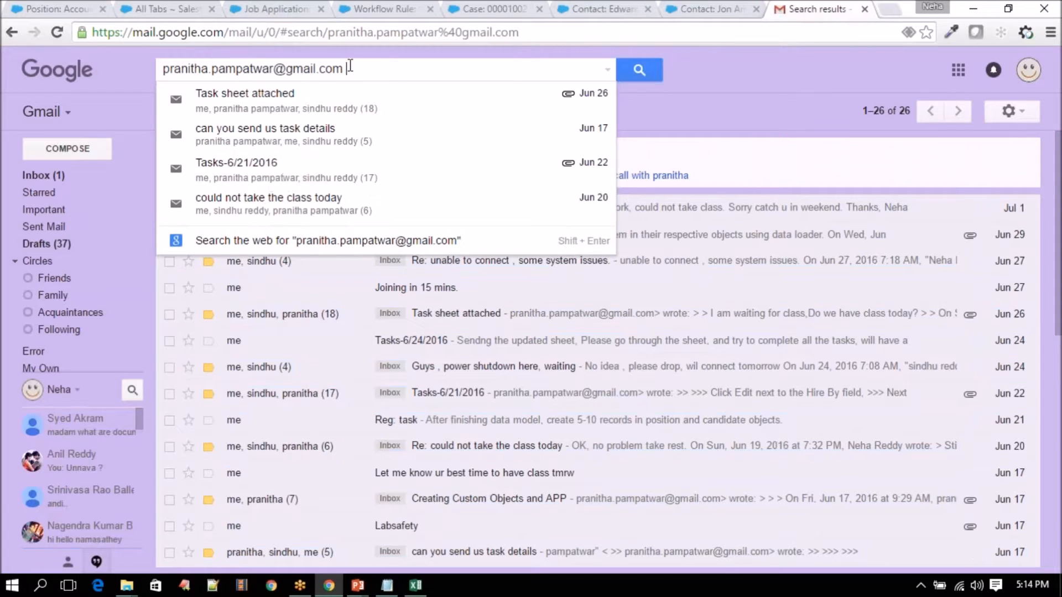
pyautogui.moveTo(347, 68); pyautogui.dragTo(158, 69)
pyautogui.hotkey('ctrl', 'c')
# - Paste the copied Gmail address into the contact's Email and save
pyautogui.click(617, 7)
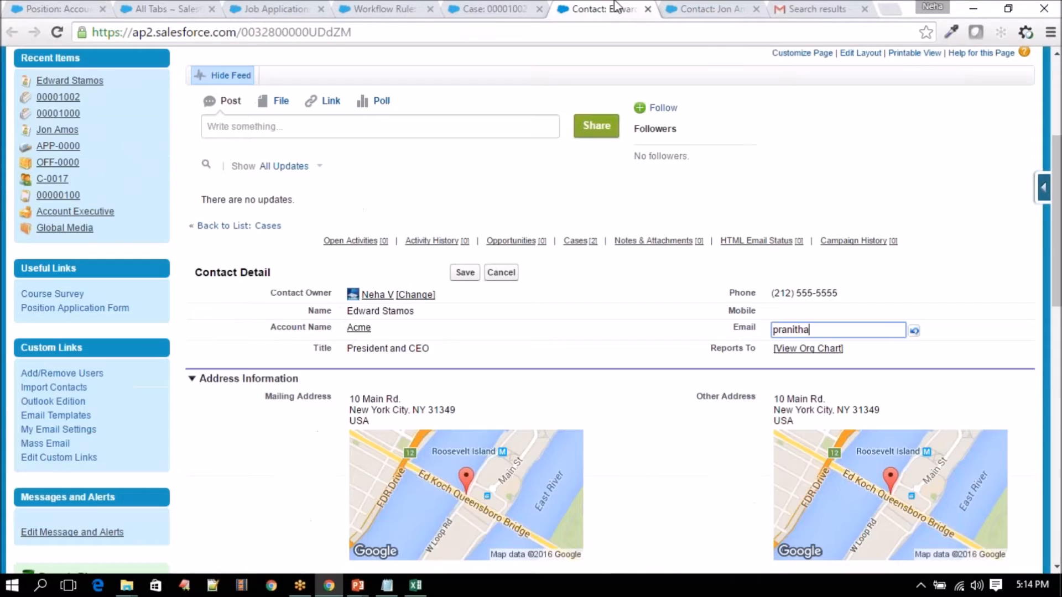
pyautogui.moveTo(809, 330); pyautogui.dragTo(681, 325)
pyautogui.hotkey('ctrl', 'v')
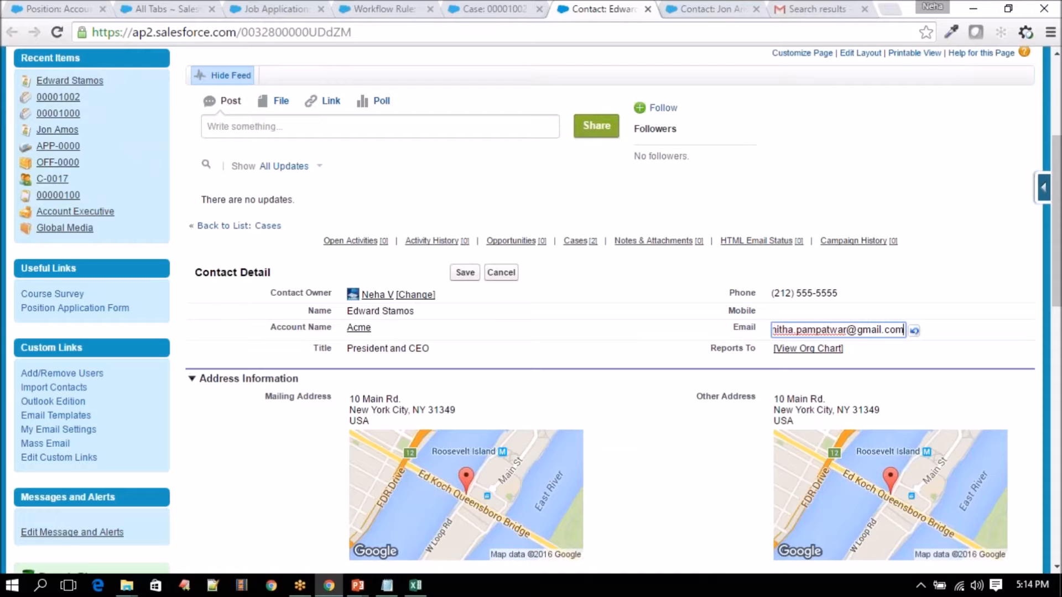
pyautogui.click(466, 273)
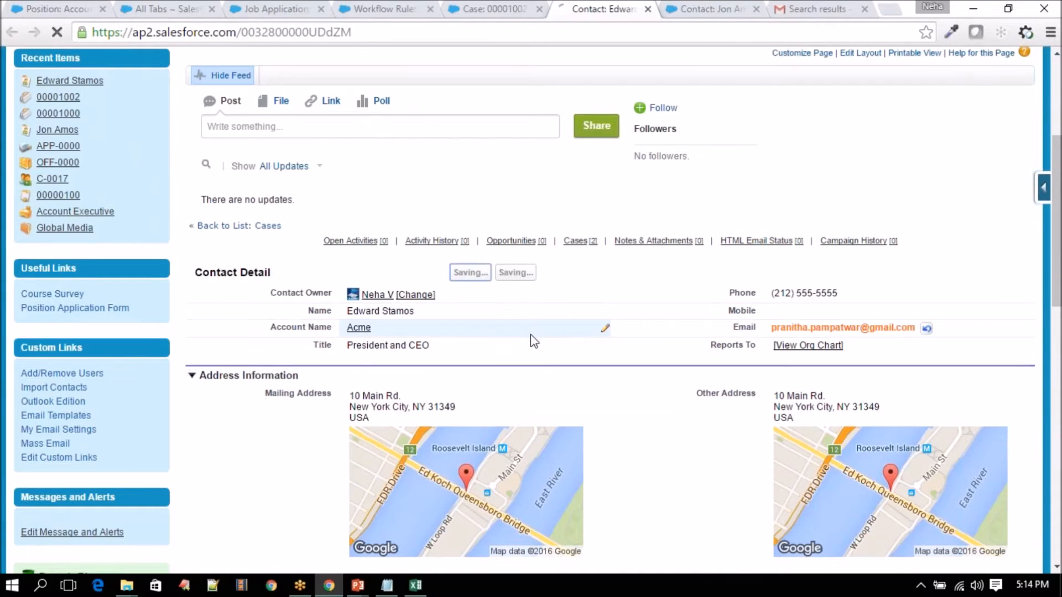
# - Replace the contact's first and last name, save the record, and return to the case
pyautogui.scroll(-4, 380, 244)
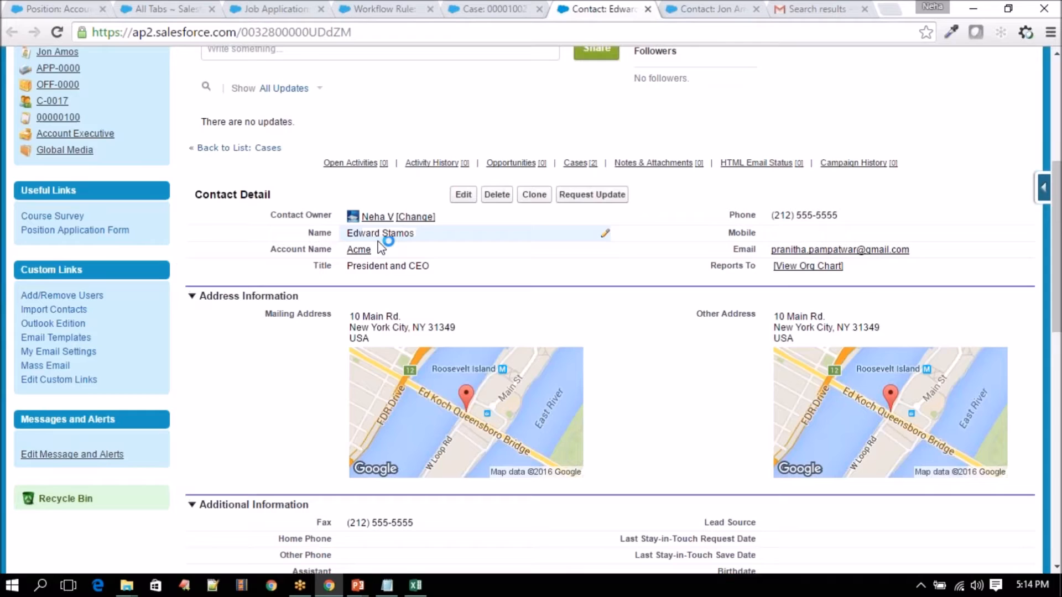
pyautogui.doubleClick(352, 235)
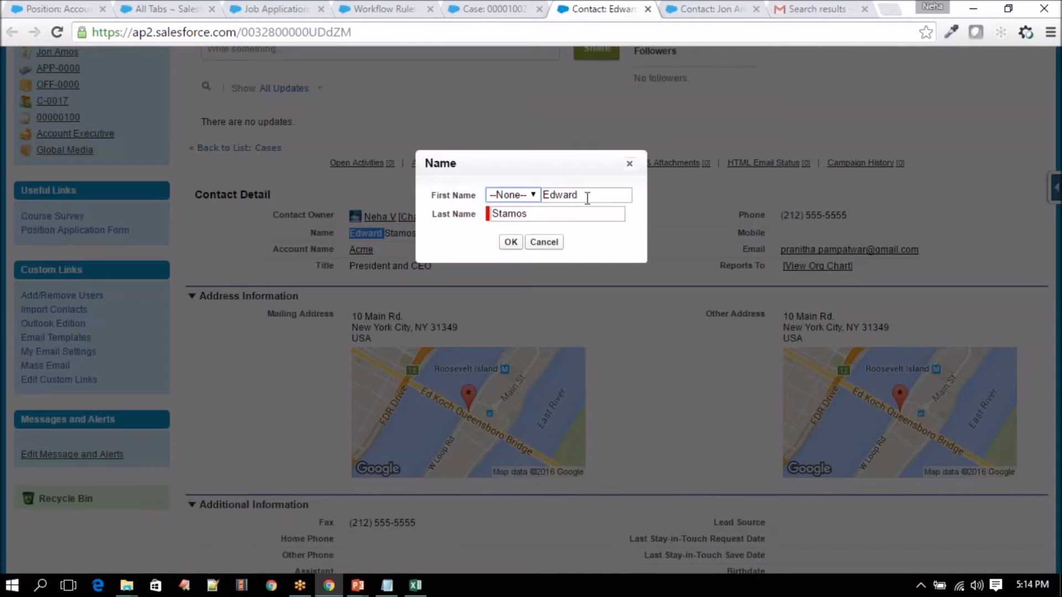
pyautogui.doubleClick(588, 198)
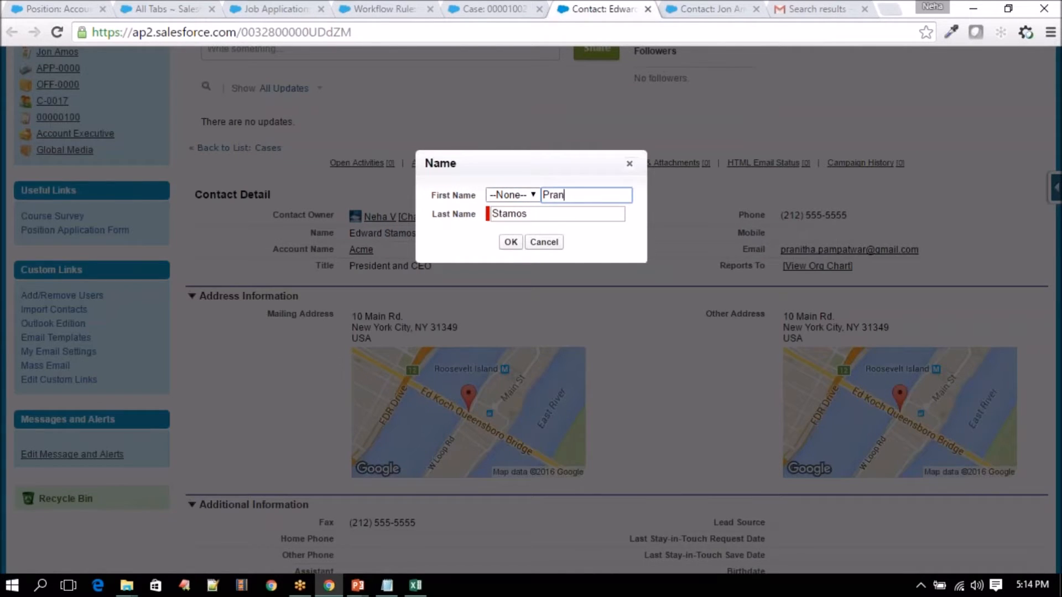
pyautogui.doubleClick(545, 214)
pyautogui.write('P')
pyautogui.click(511, 242)
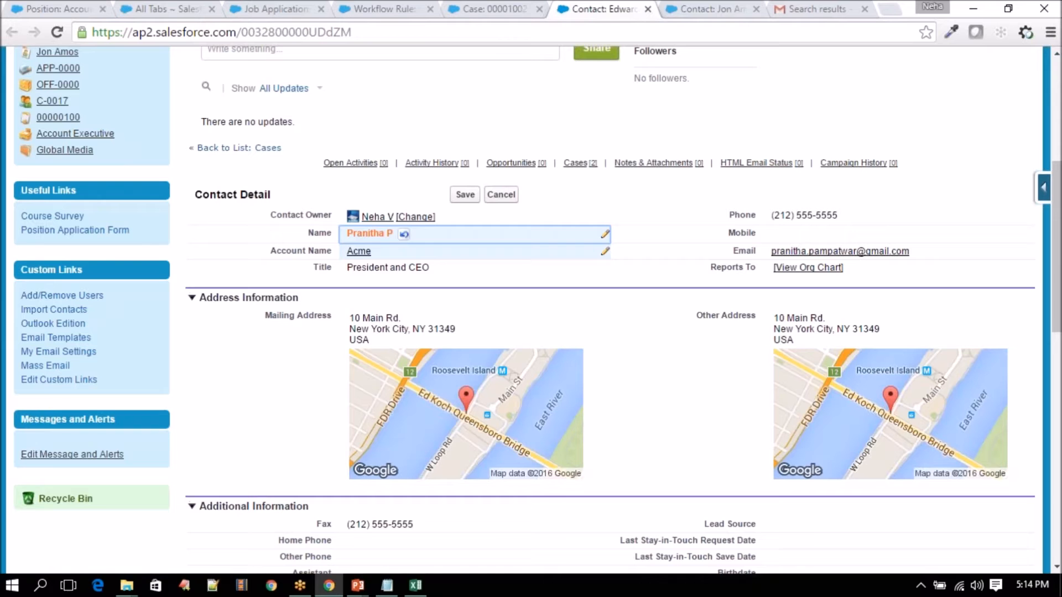
pyautogui.click(466, 194)
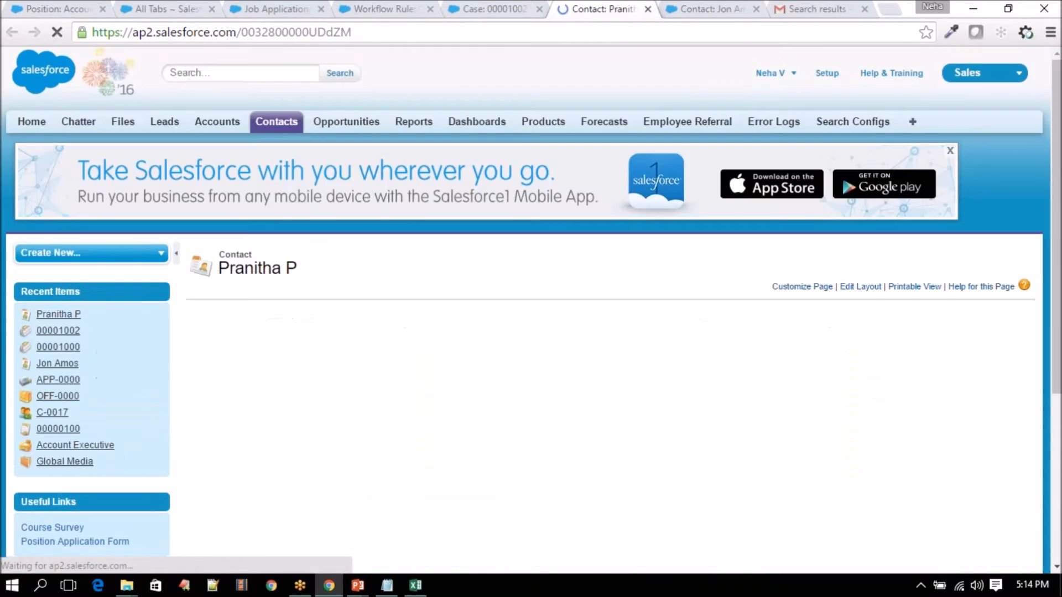
pyautogui.click(492, 9)
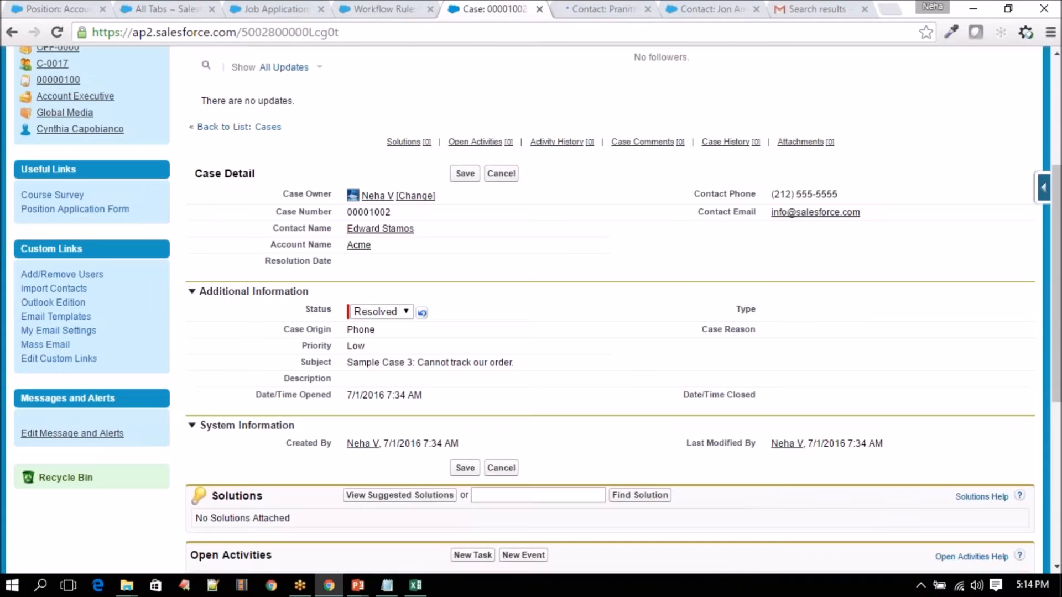
# - Reload case 00001002, save it as Resolved, and check Resolution Date 7/2/2016
pyautogui.click(57, 33)
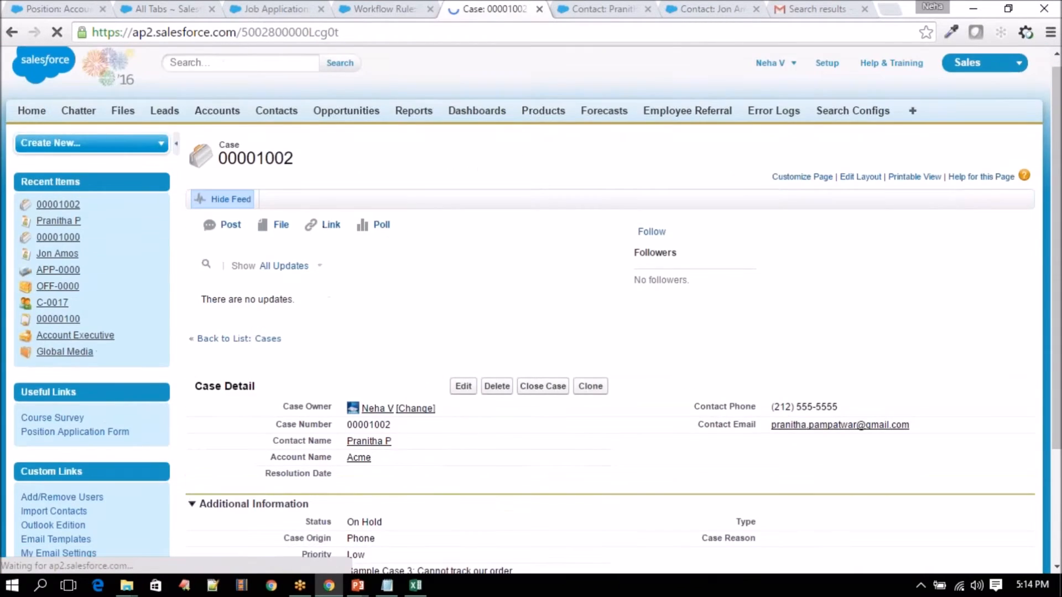
pyautogui.moveTo(373, 314)
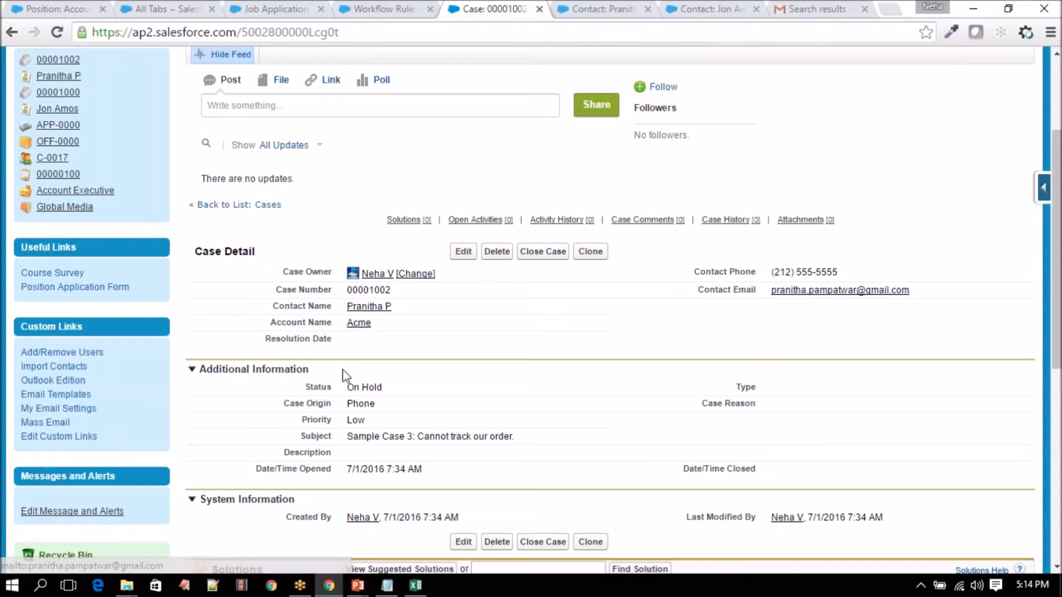
pyautogui.doubleClick(357, 388)
pyautogui.click(380, 389)
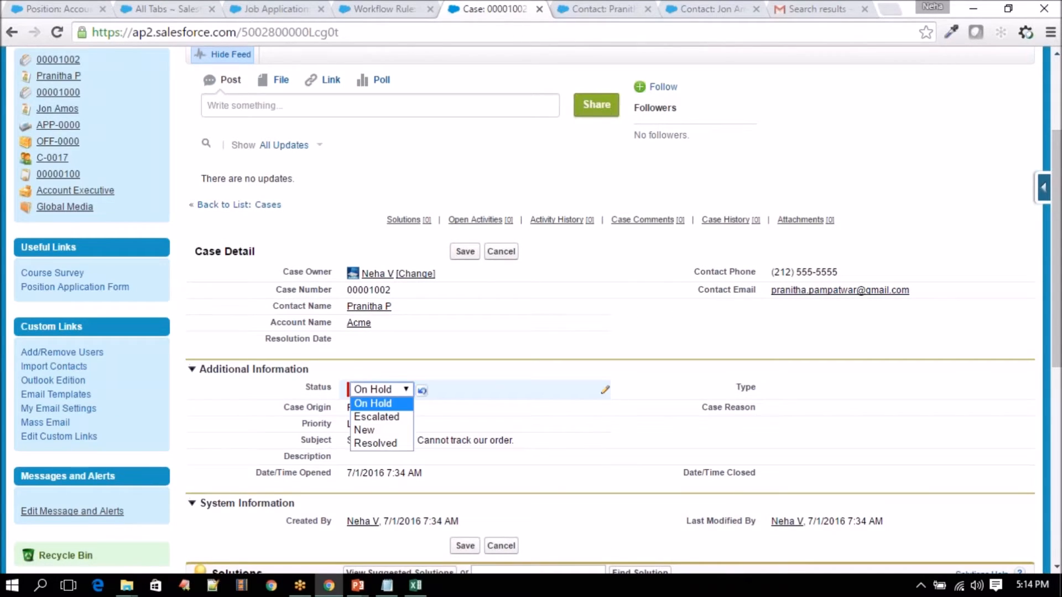
pyautogui.click(365, 441)
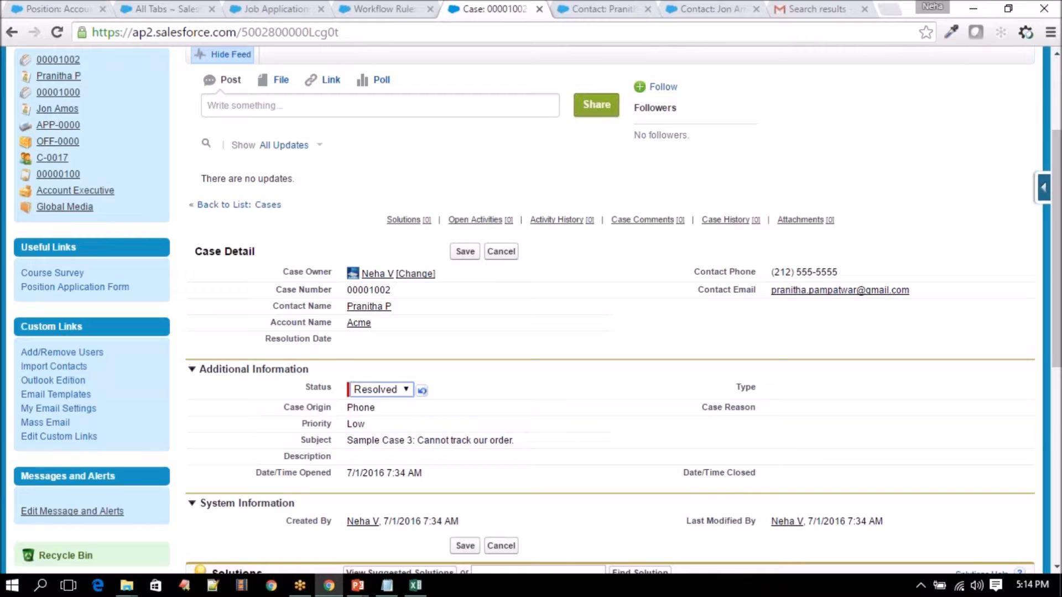
pyautogui.click(465, 253)
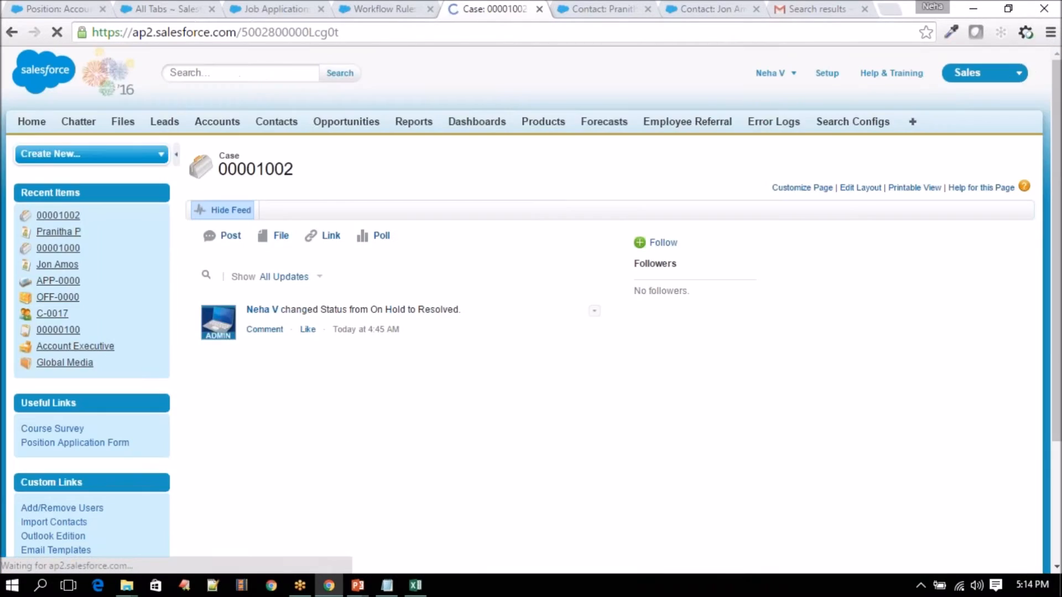
pyautogui.scroll(-3, 441, 303)
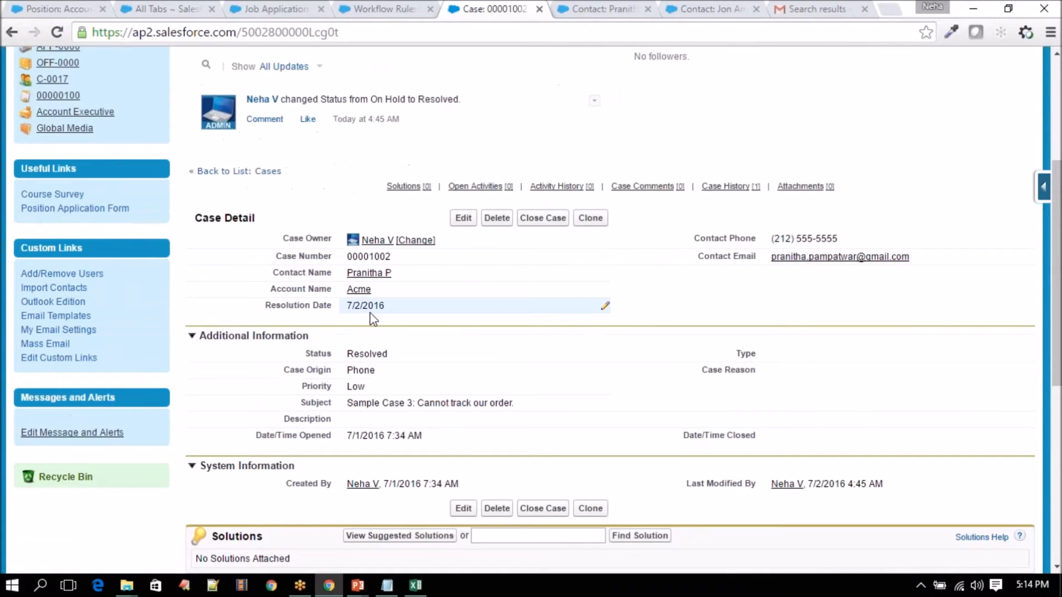
pyautogui.click(826, 263)
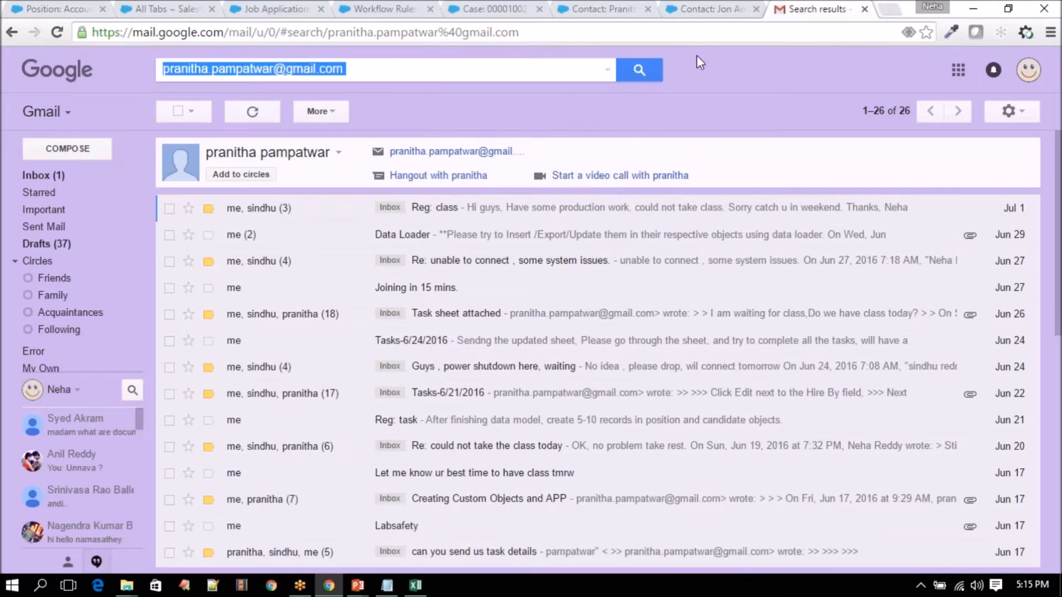
# - Show the Gmail inbox with the case-resolved email and close both contact tabs
pyautogui.click(61, 177)
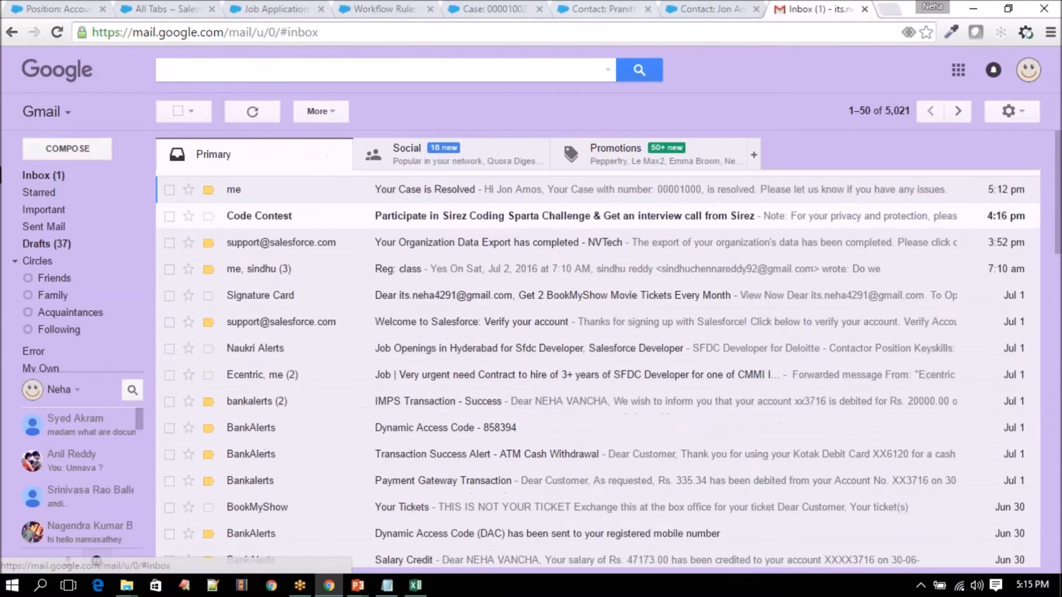
pyautogui.click(603, 9)
pyautogui.scroll(-7, 575, 260)
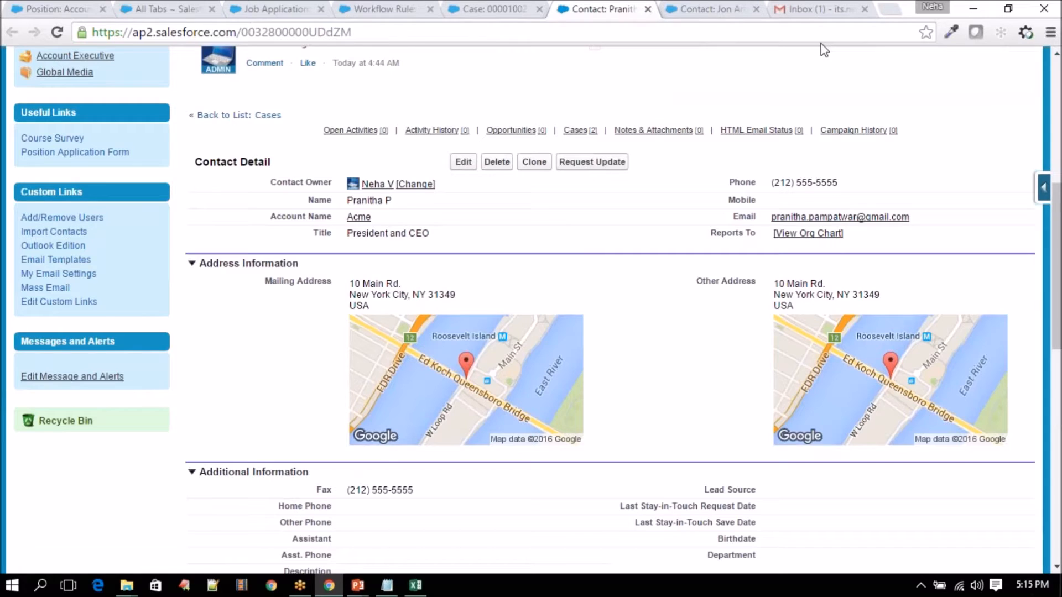
pyautogui.click(649, 9)
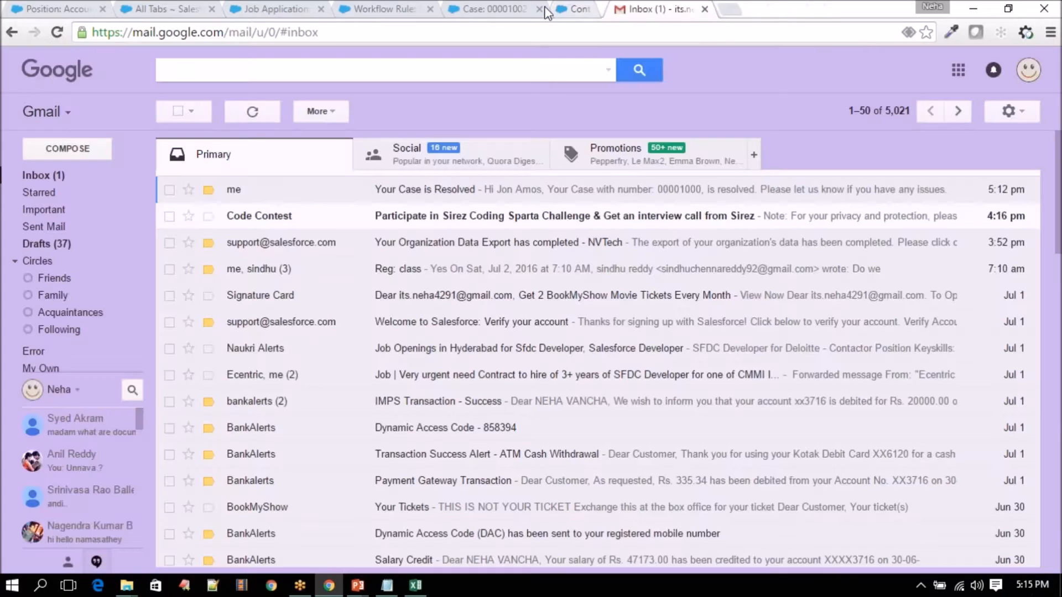
pyautogui.click(480, 9)
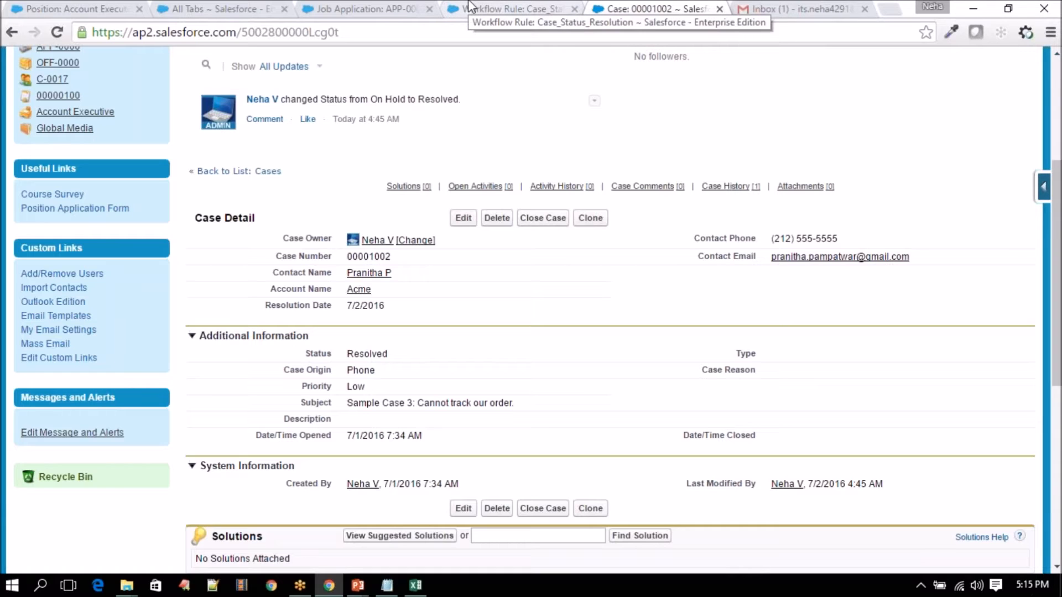
# - Open the Case Resolved_Customer template from Setup's Communication Templates > Email Templates
pyautogui.click(495, 10)
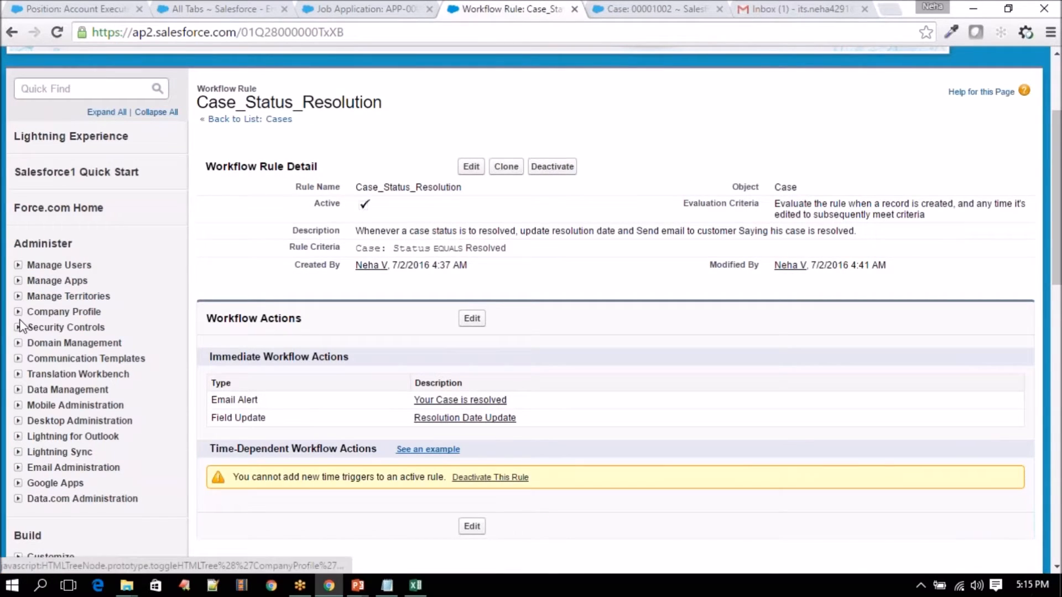
pyautogui.click(21, 361)
pyautogui.click(61, 389)
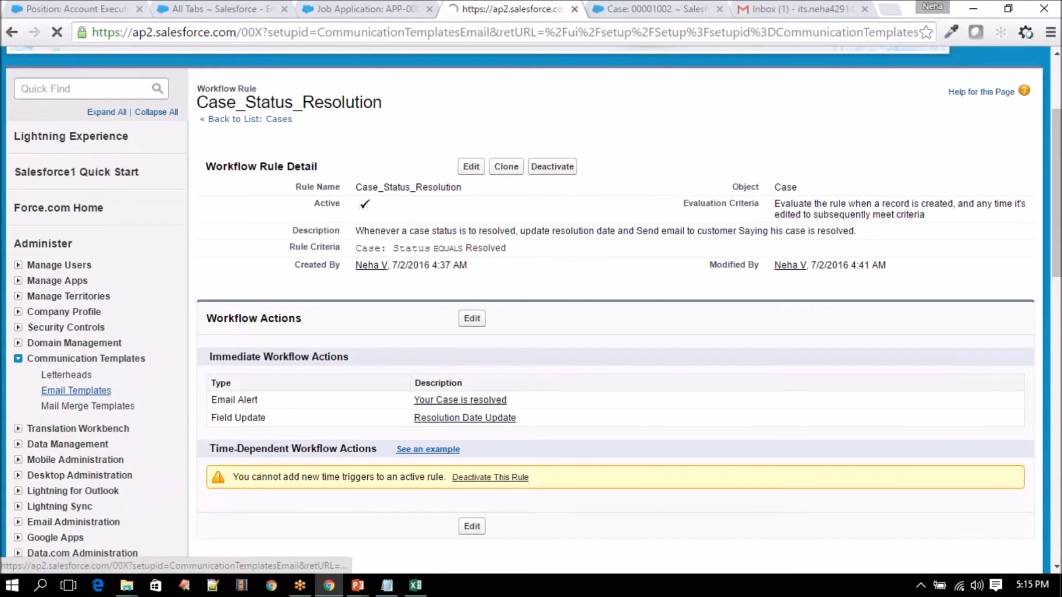
pyautogui.scroll(-3, 83, 395)
pyautogui.click(335, 268)
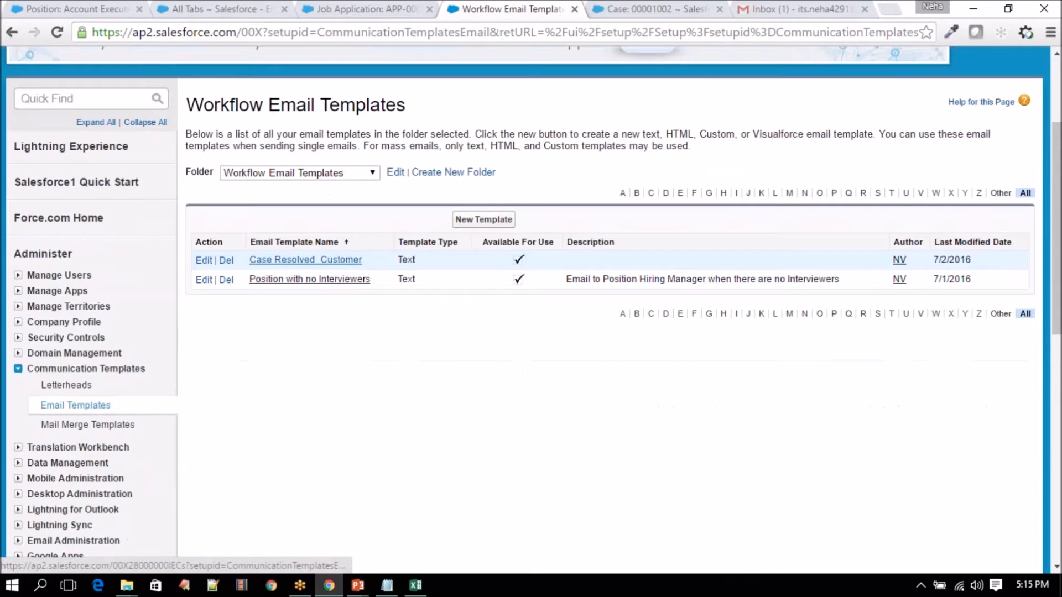
# - Compare the template's {!Case.Contact} and CaseNumber merge fields with case 00001002
pyautogui.scroll(-5, 213, 304)
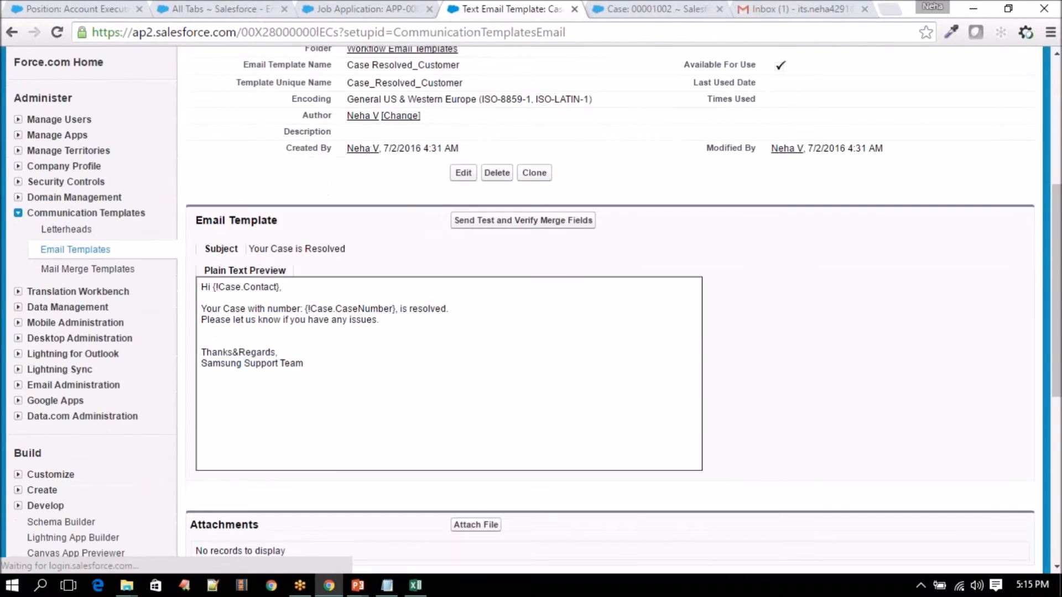
pyautogui.moveTo(212, 288); pyautogui.dragTo(281, 287)
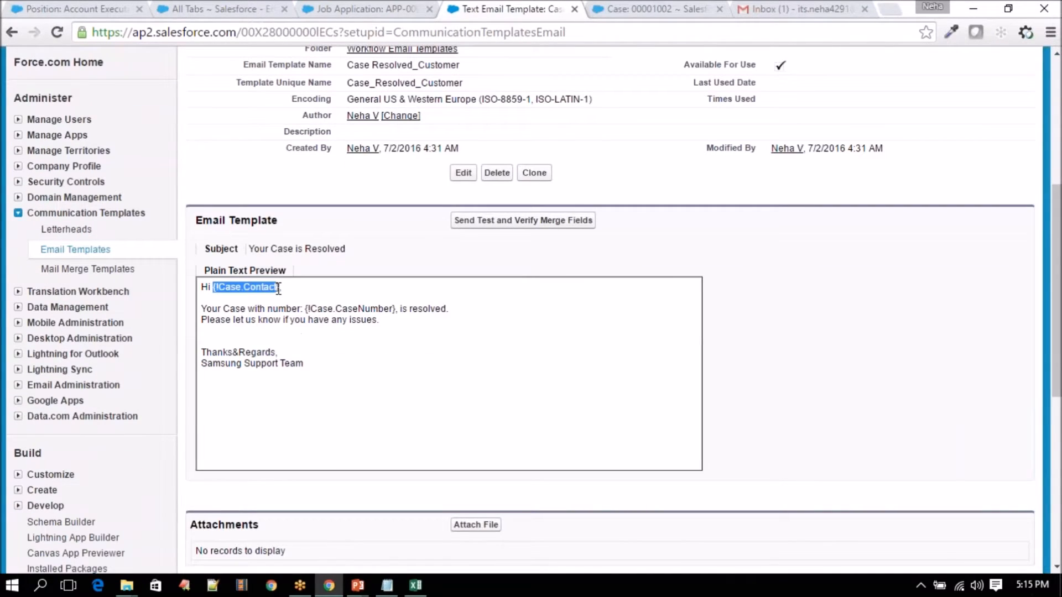
pyautogui.click(672, 9)
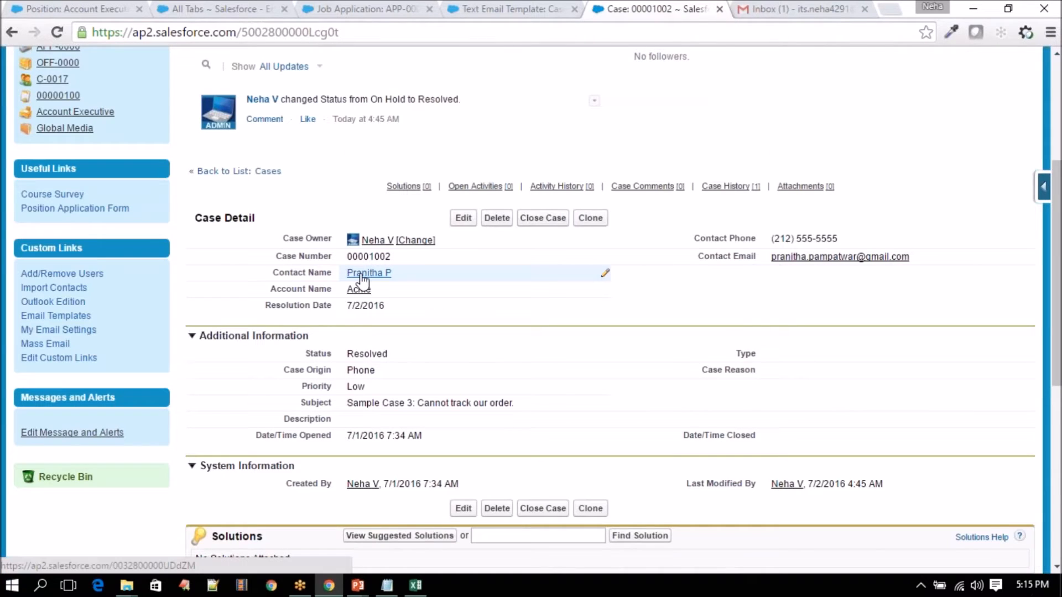
pyautogui.click(511, 8)
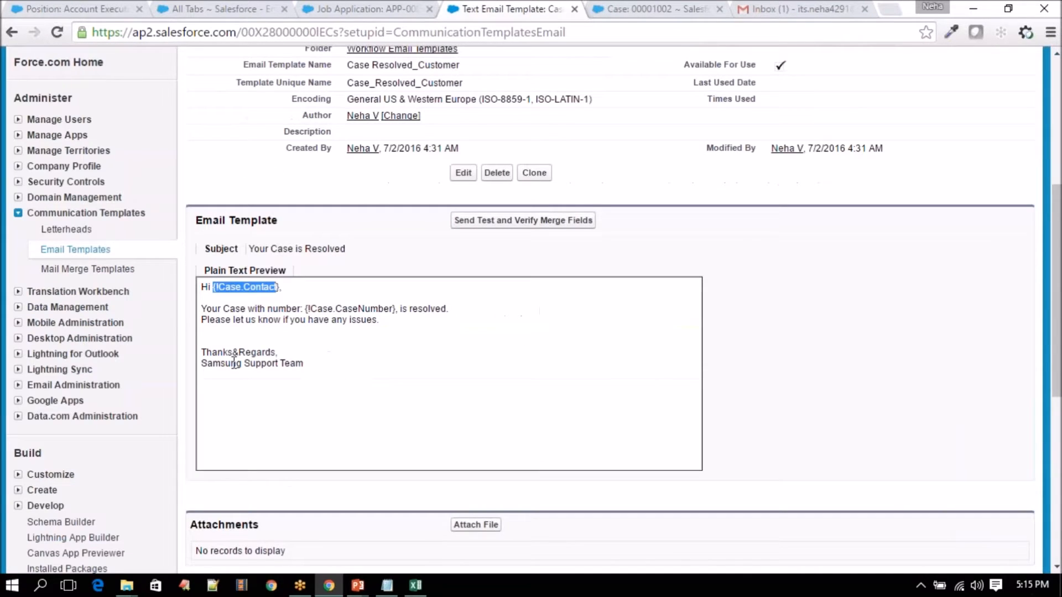
pyautogui.click(653, 8)
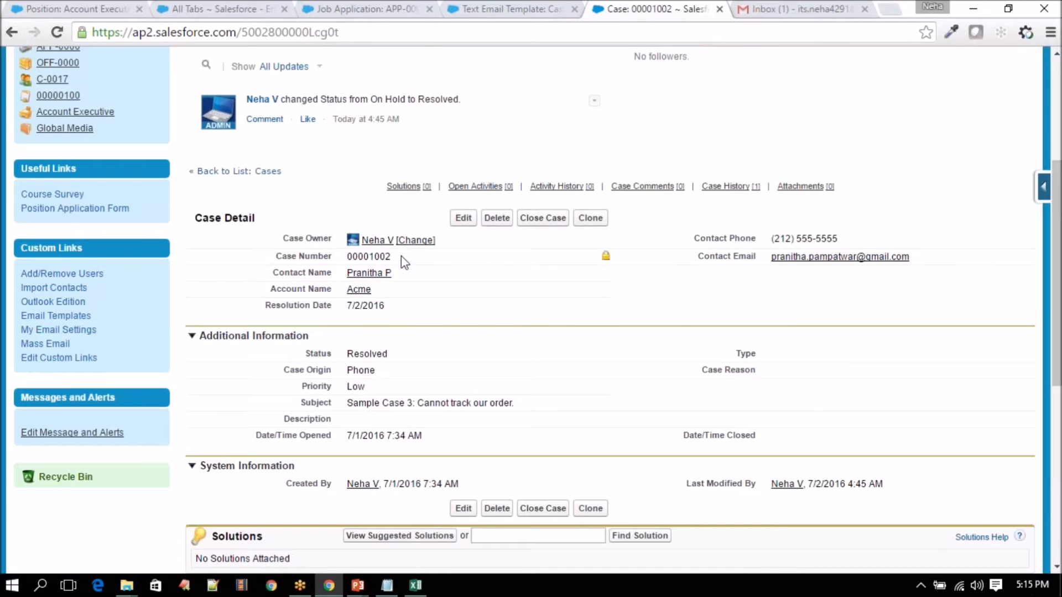
pyautogui.click(559, 5)
pyautogui.doubleClick(372, 310)
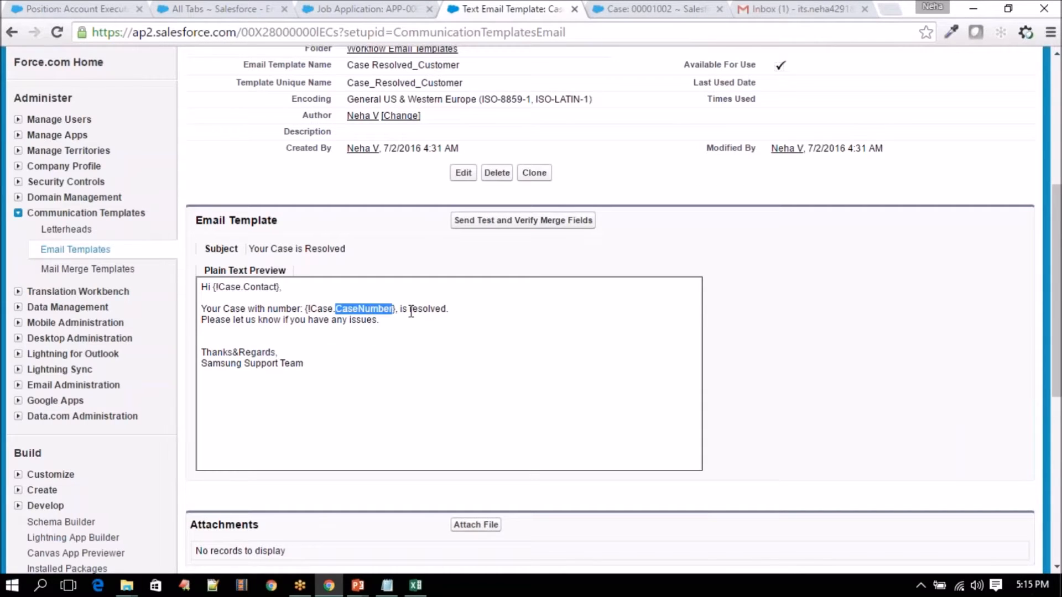
# - Point out case 00001002's auto-filled Resolution Date 7/2/2016 alongside the template
pyautogui.hotkey('ctrl', 'Tab')
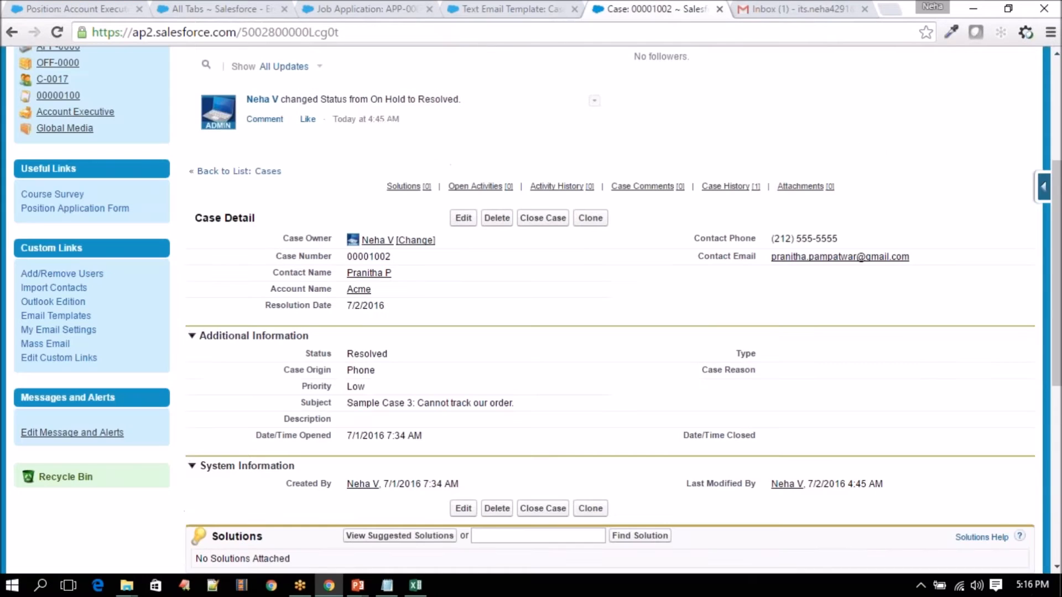
pyautogui.moveTo(368, 274)
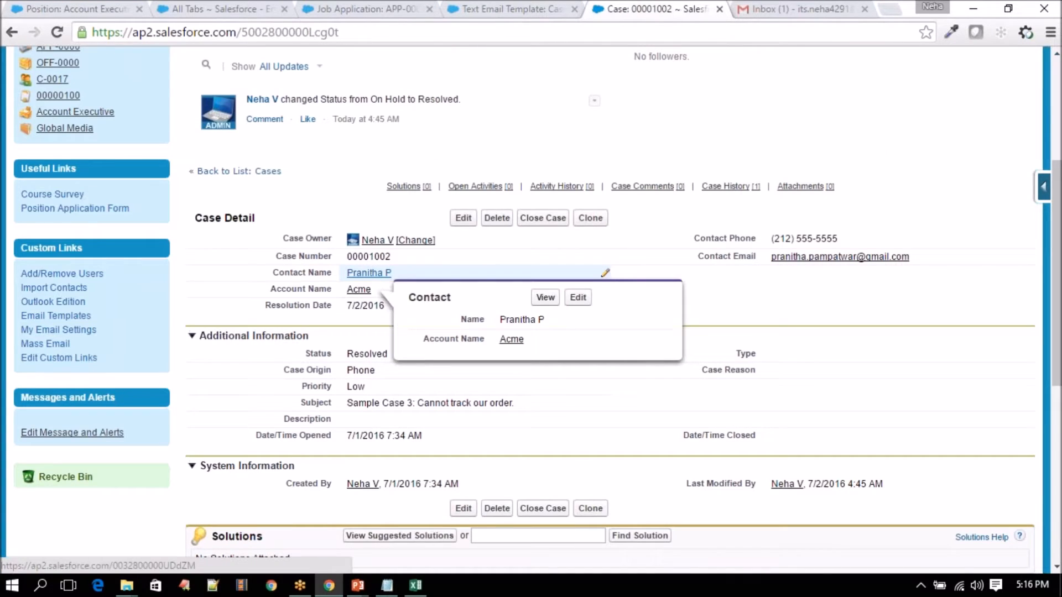
pyautogui.doubleClick(362, 308)
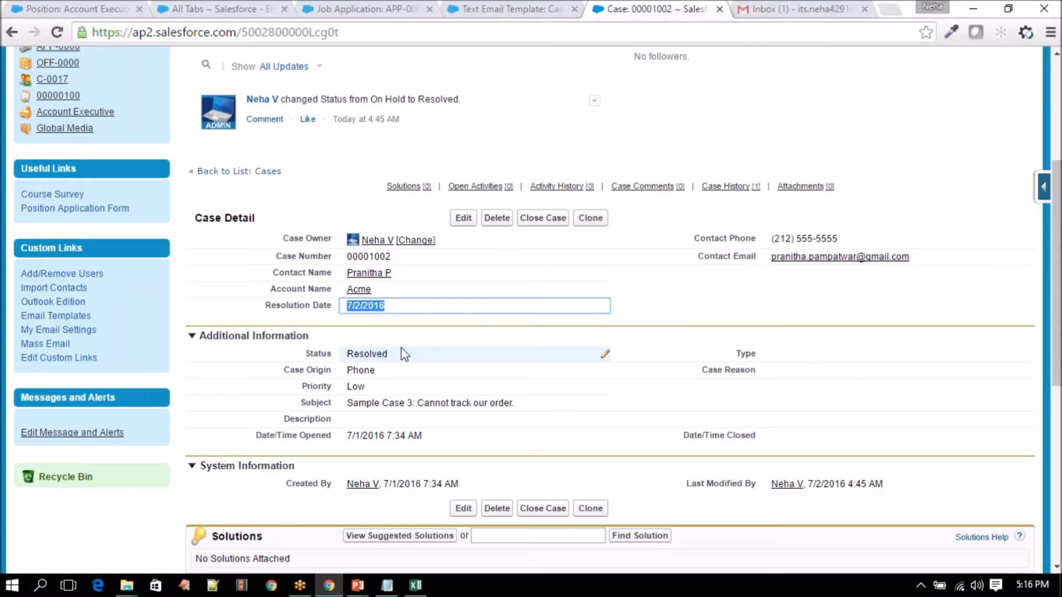
pyautogui.click(474, 6)
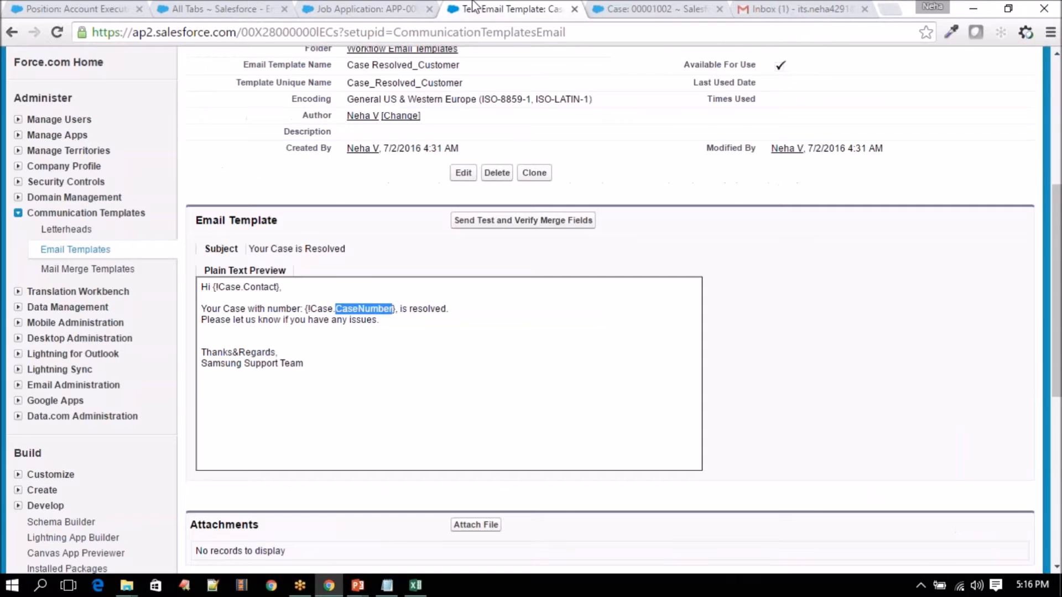
pyautogui.scroll(2, 380, 364)
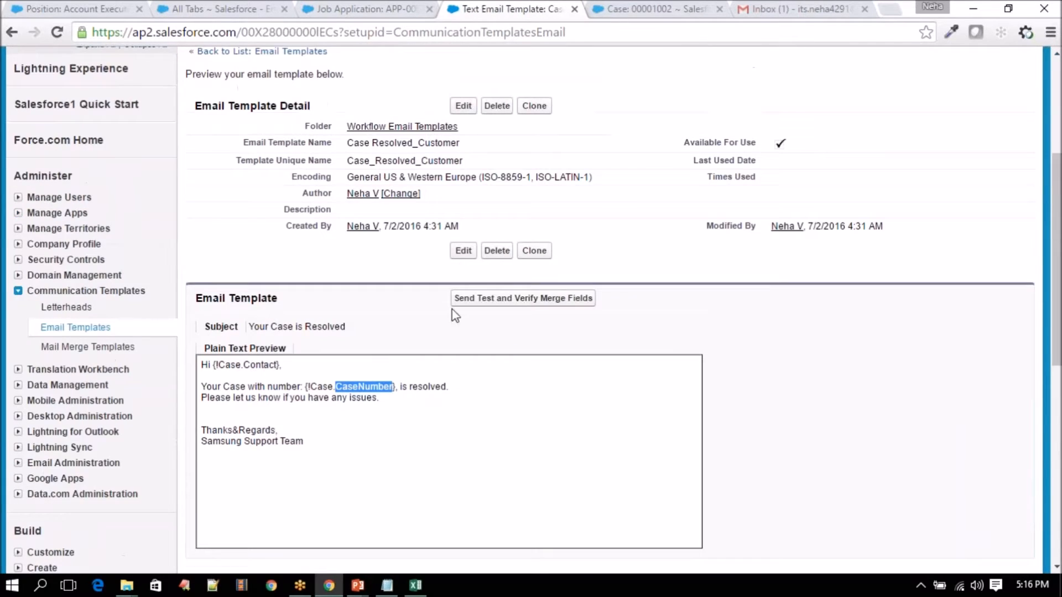
pyautogui.click(656, 8)
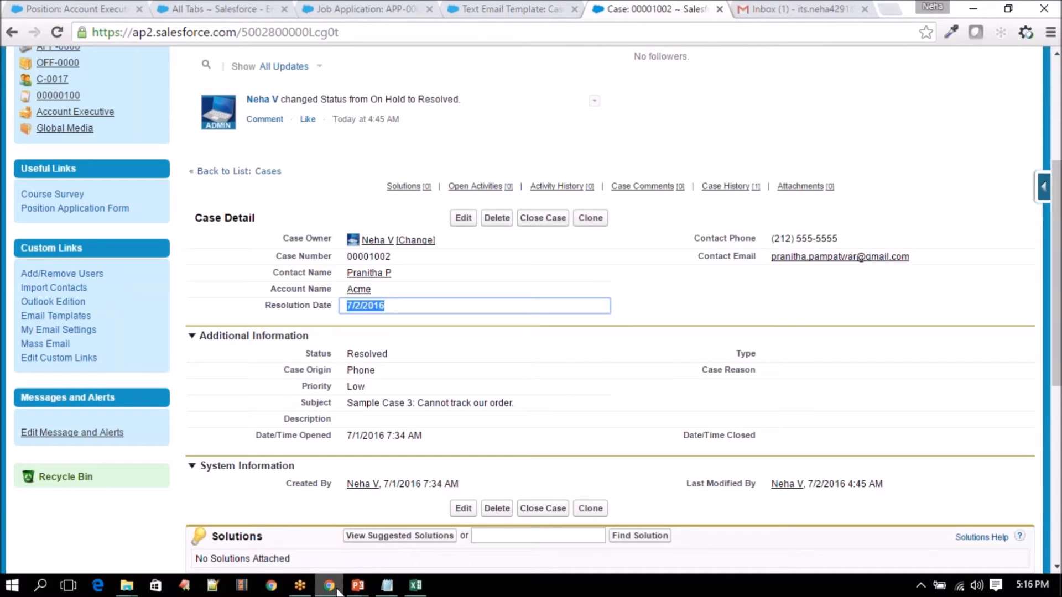
pyautogui.click(358, 585)
# - On the Class-5 slide, highlight the Assign task to Account Owner bullet, then minimize PowerPoint
pyautogui.click(319, 532)
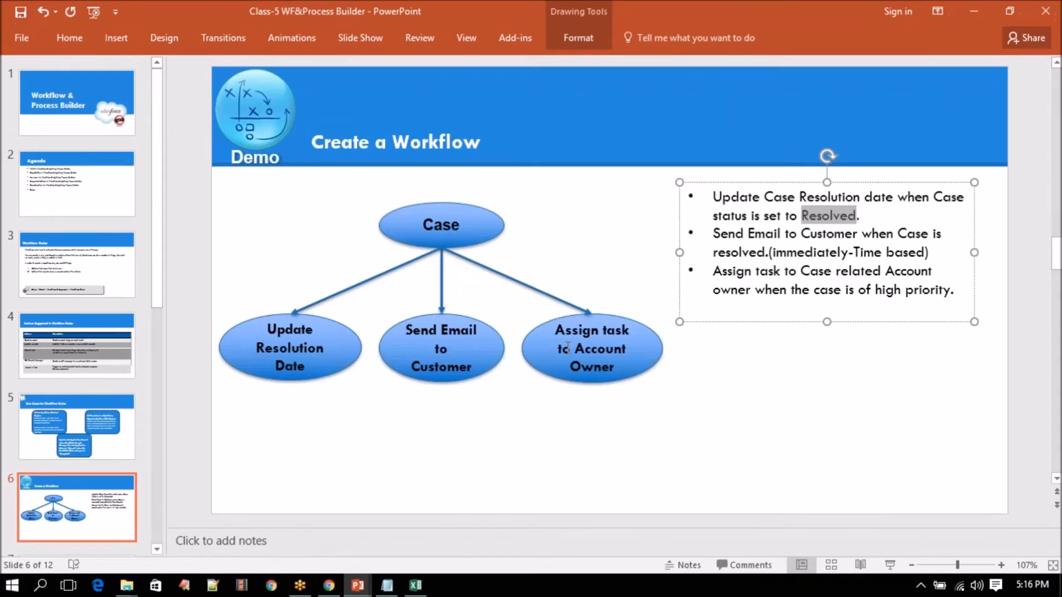
pyautogui.click(570, 346)
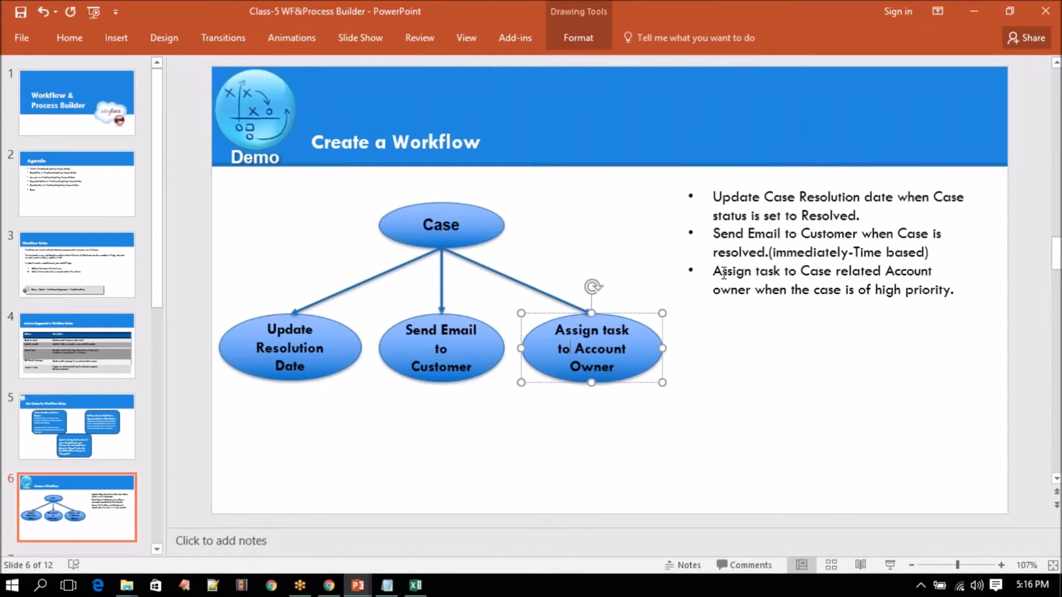
pyautogui.moveTo(718, 271); pyautogui.dragTo(956, 295)
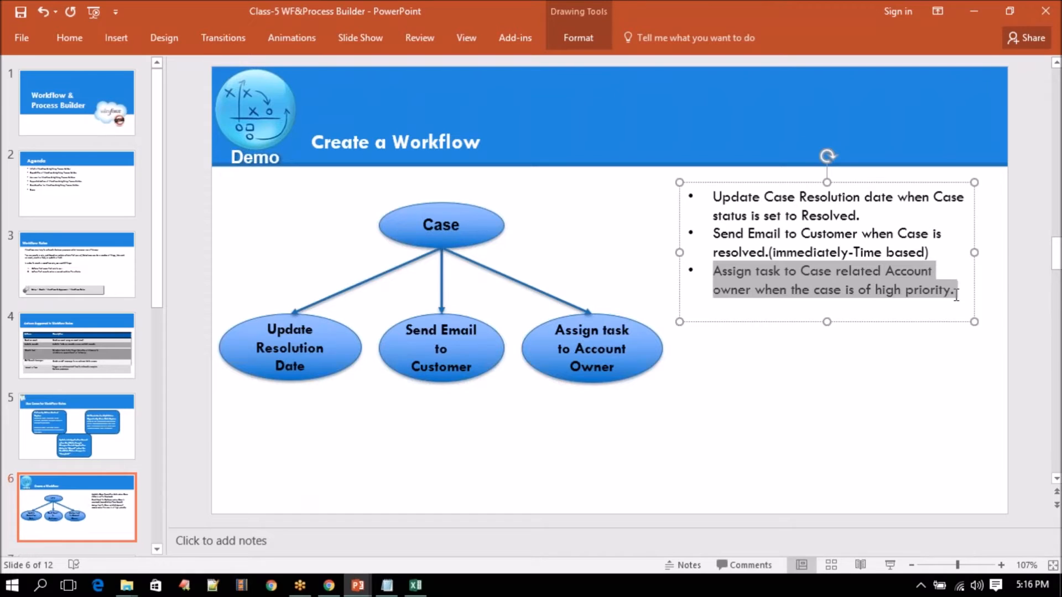
pyautogui.click(872, 290)
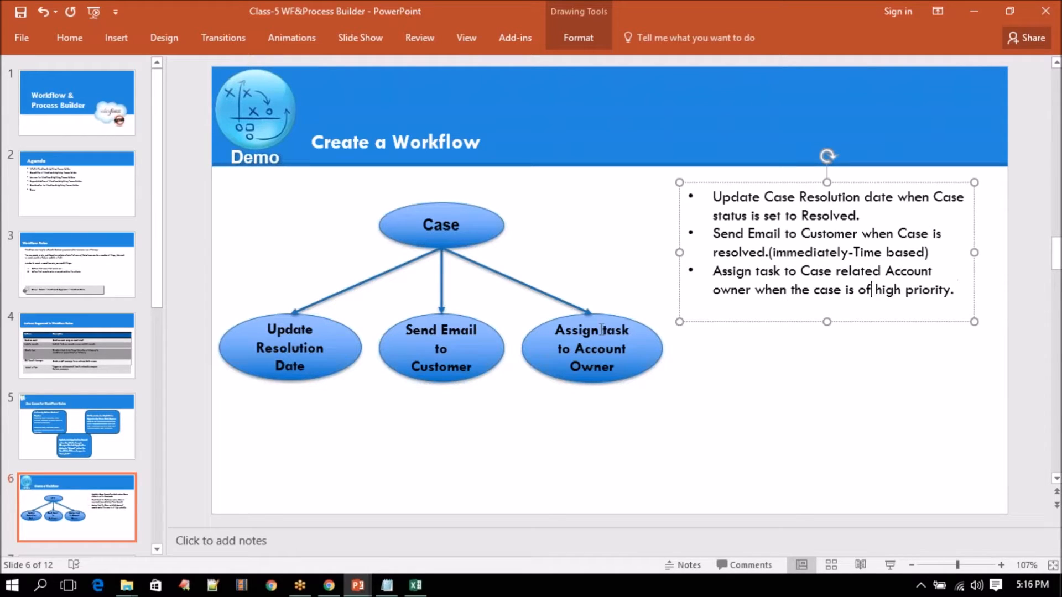
pyautogui.click(988, 15)
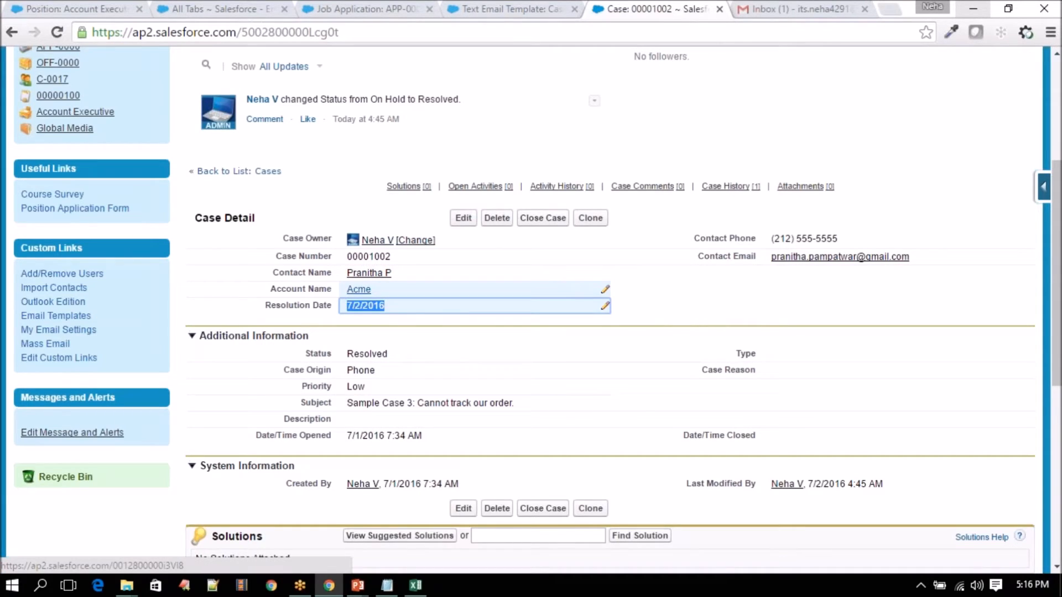
# - Open case 00001002's Acme account link in a new tab and look over the account
pyautogui.moveTo(358, 290)
pyautogui.rightClick(365, 291)
pyautogui.click(443, 300)
pyautogui.hotkey('ctrl', 'Tab')
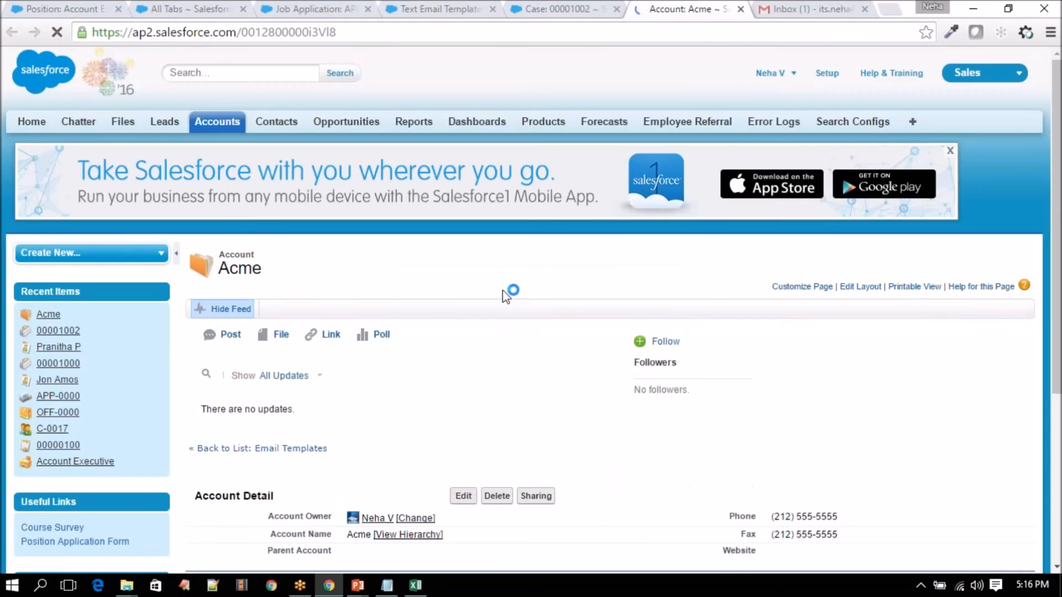
pyautogui.scroll(-4, 448, 337)
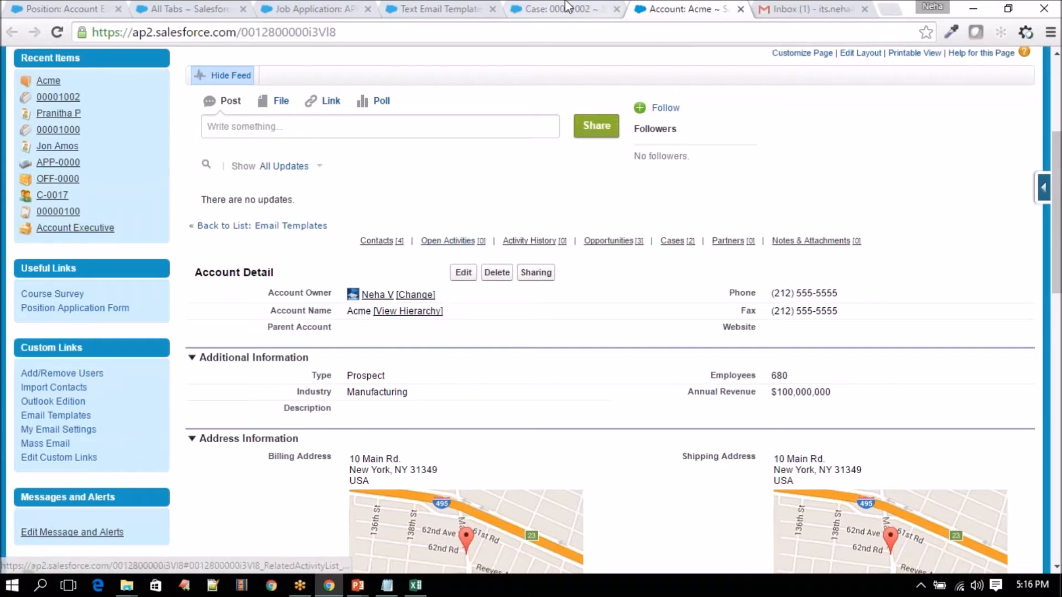
# - Check the case's available Priority values, then return to the Account: Acme tab
pyautogui.hotkey('ctrl', 'shift', 'Tab')
pyautogui.doubleClick(356, 387)
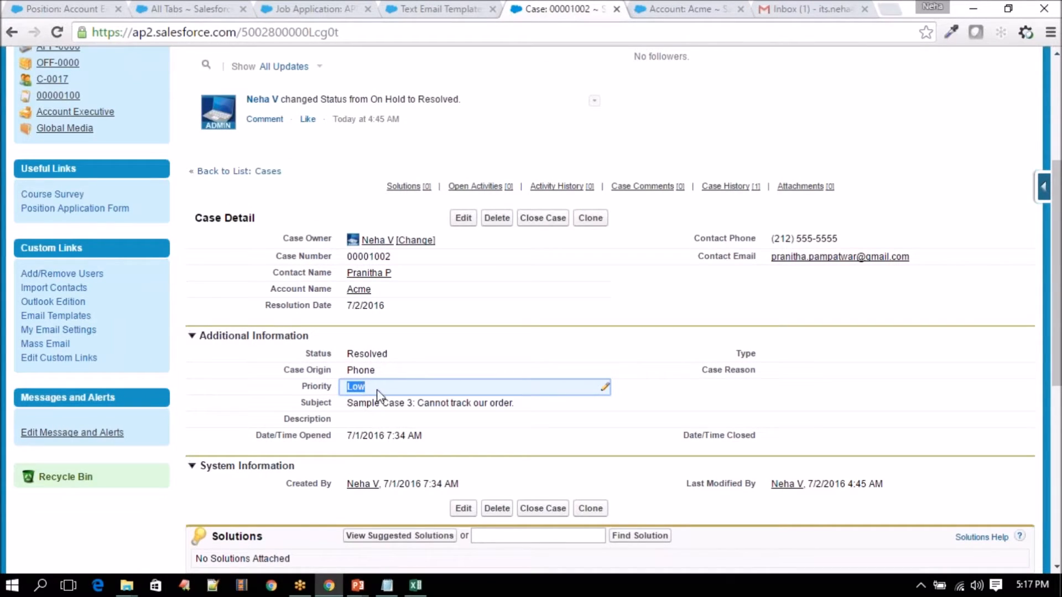
pyautogui.doubleClick(377, 391)
pyautogui.click(377, 394)
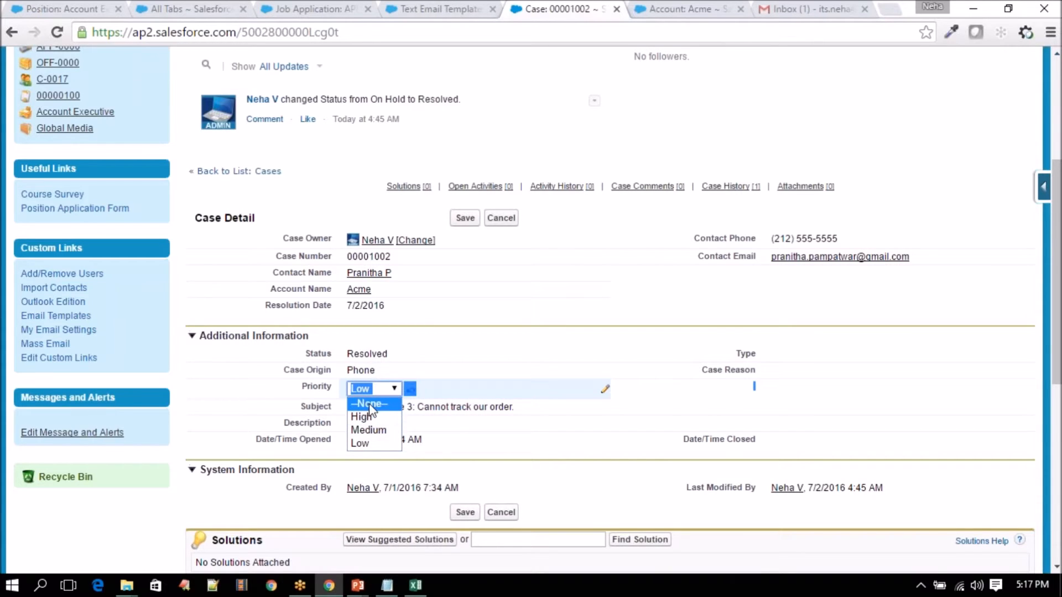
pyautogui.moveTo(266, 292); pyautogui.dragTo(331, 290)
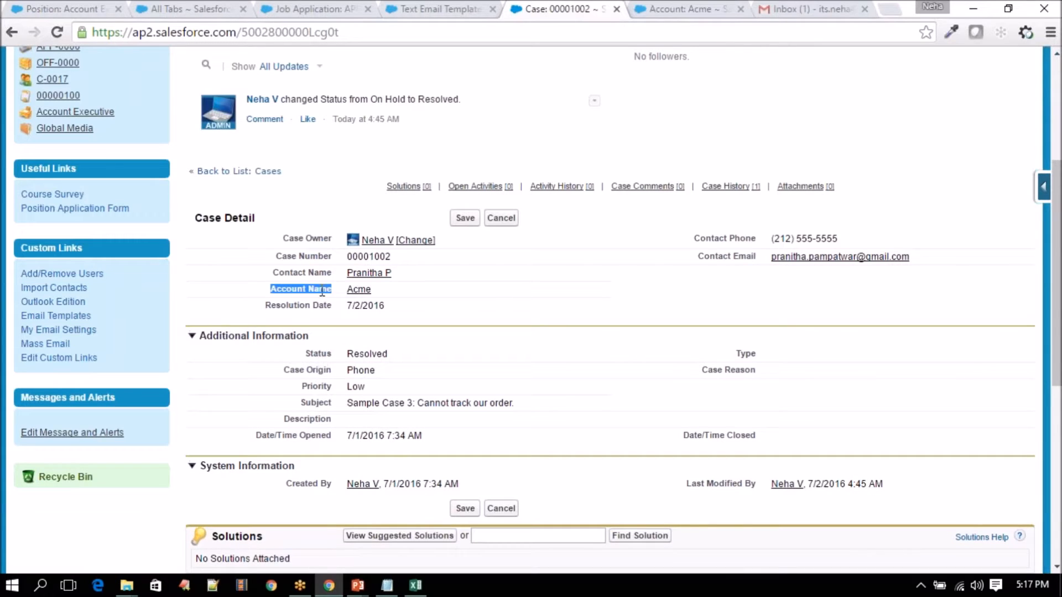
pyautogui.moveTo(359, 289)
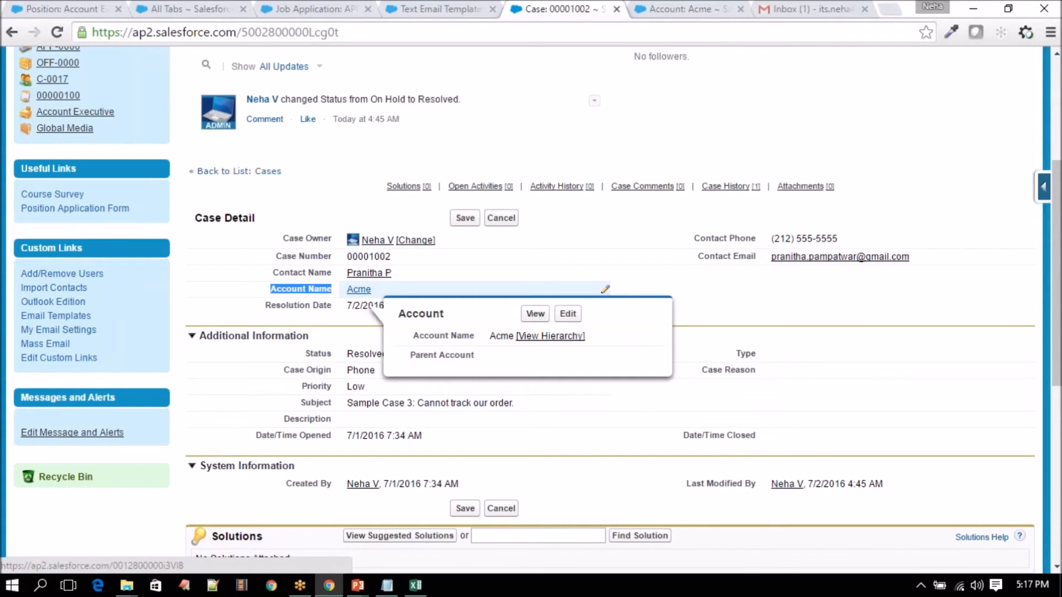
pyautogui.click(703, 10)
pyautogui.scroll(4, 552, 286)
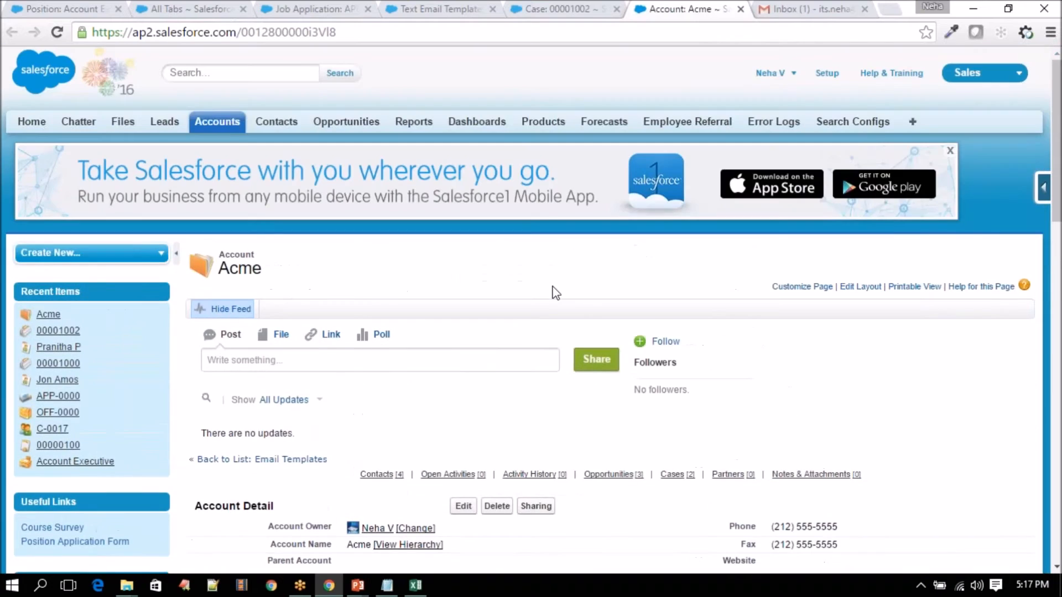
# - Navigate Setup to Create > Workflow & Approvals > Workflow Rules
pyautogui.click(827, 73)
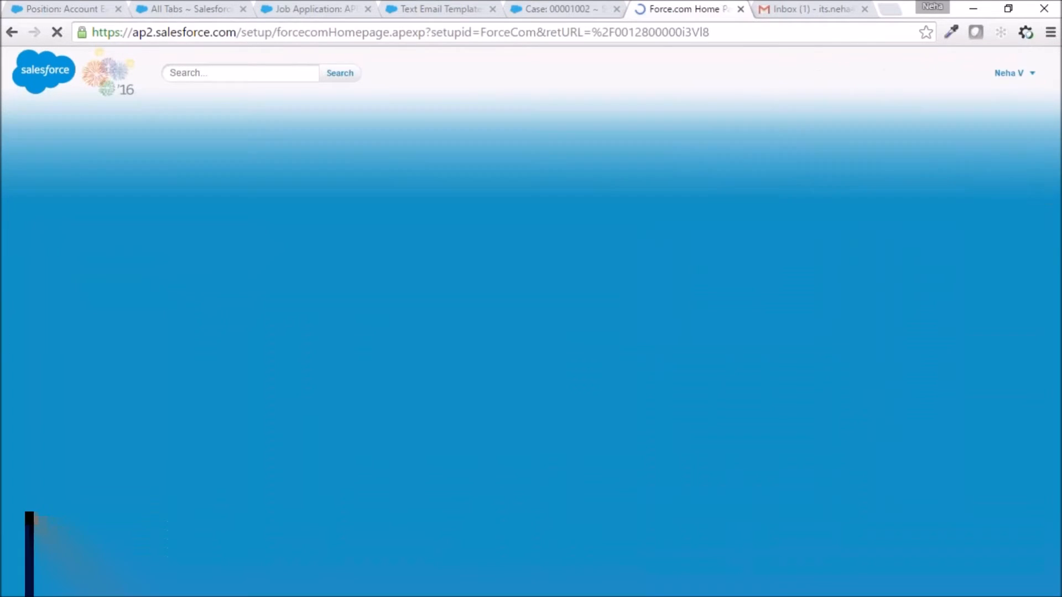
pyautogui.scroll(-10, 531, 310)
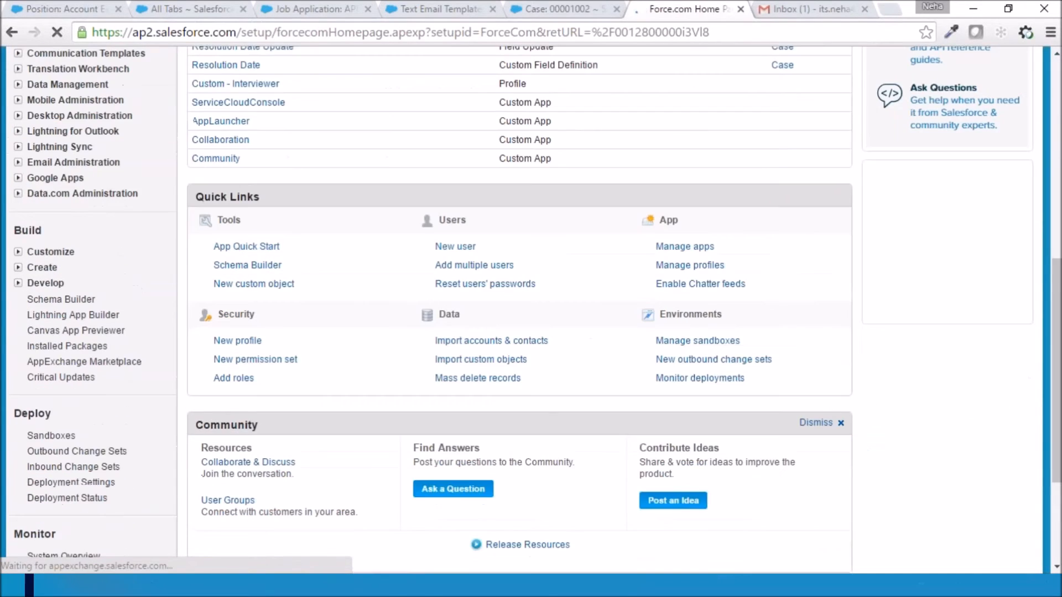
pyautogui.click(18, 268)
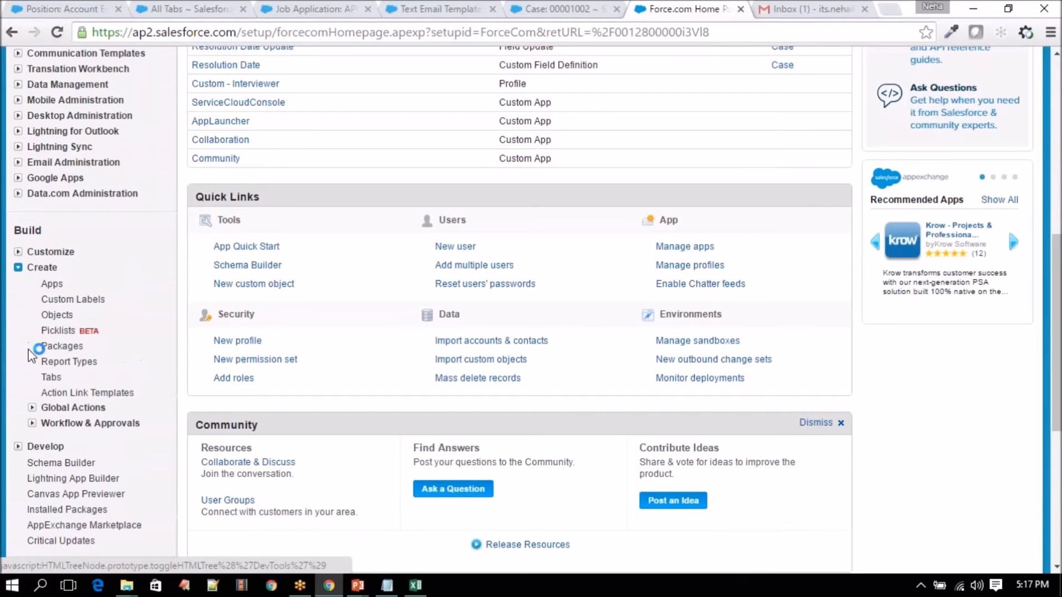
pyautogui.click(32, 423)
pyautogui.scroll(-4, 83, 465)
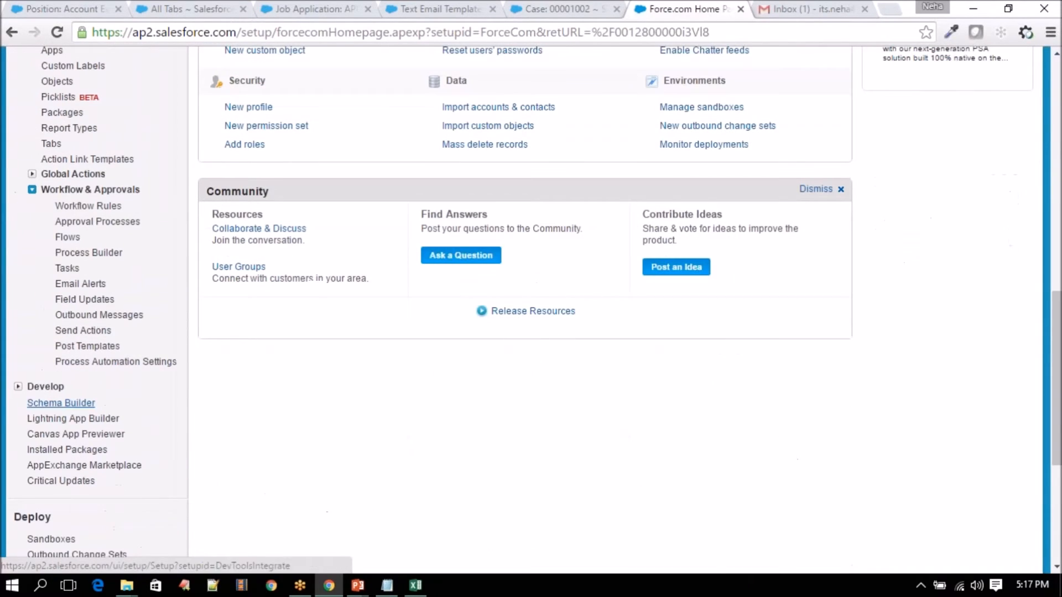
pyautogui.click(89, 208)
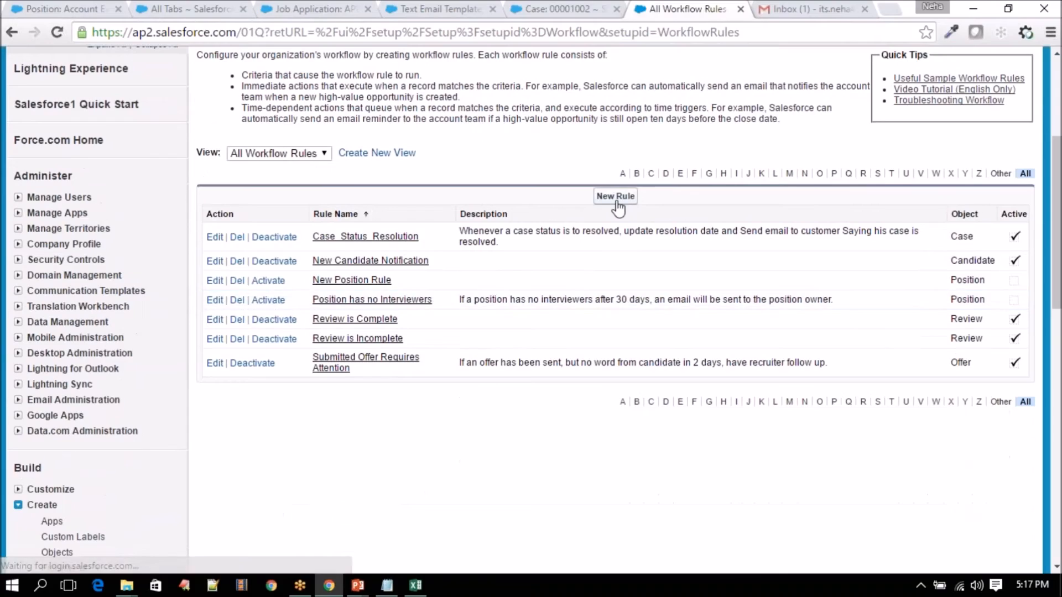
# - Start a new workflow rule with Case as the object and continue to naming it
pyautogui.click(615, 197)
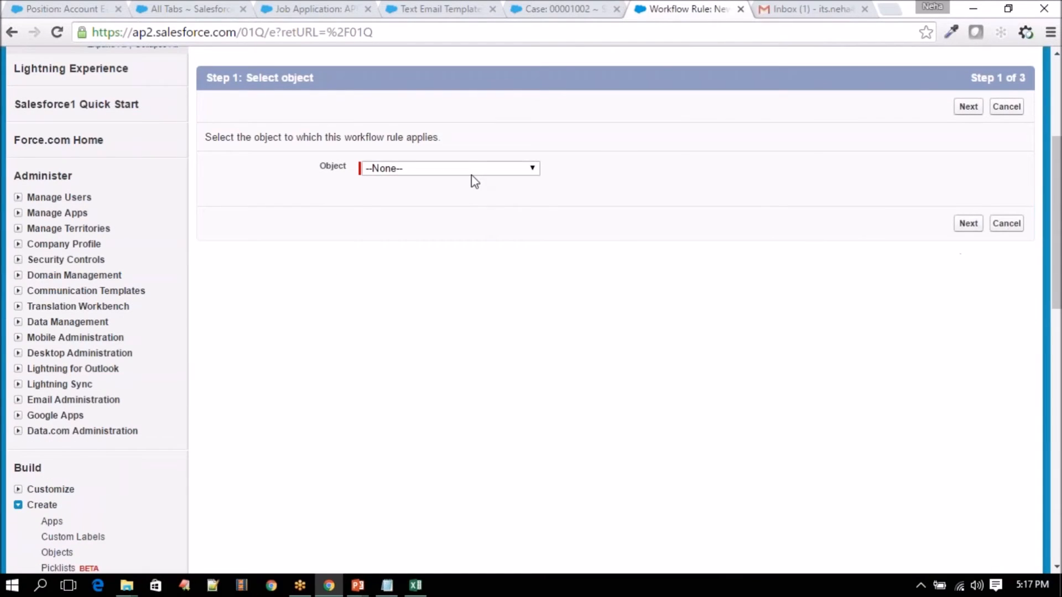
pyautogui.click(472, 168)
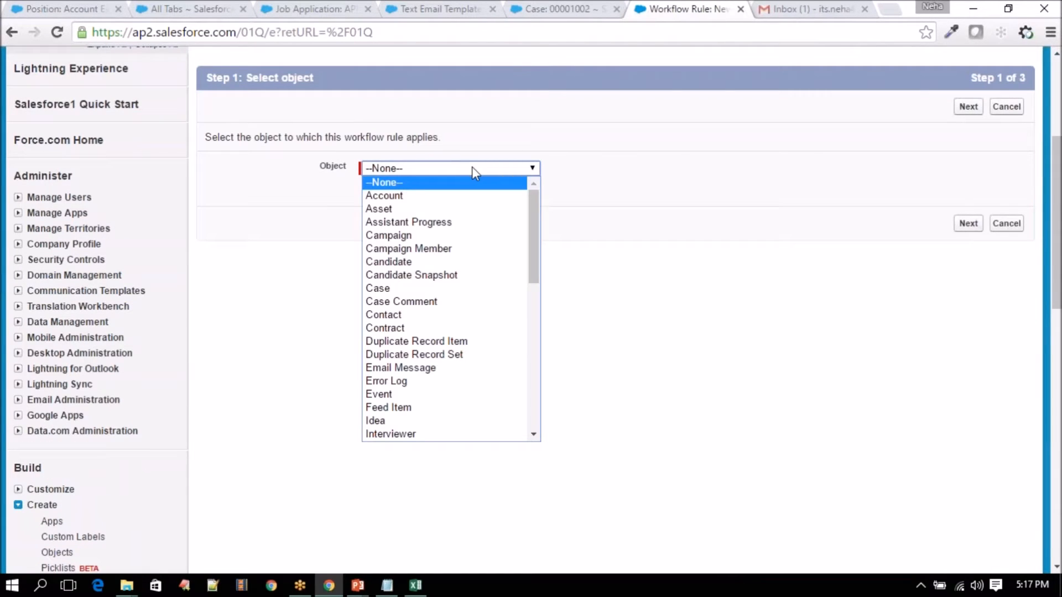
pyautogui.click(427, 288)
pyautogui.click(968, 223)
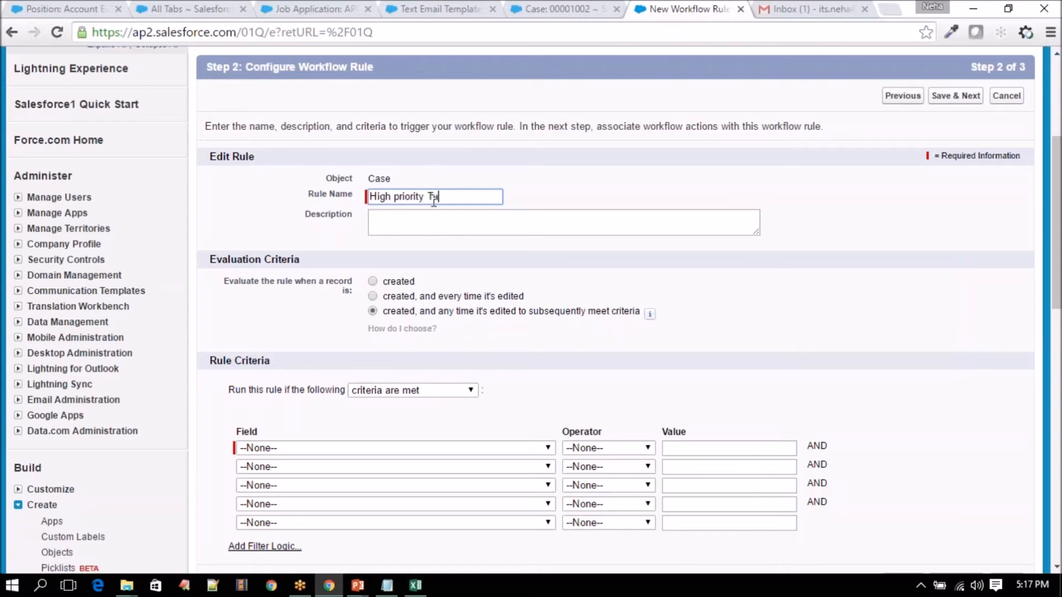
# - Set the rule's first criterion to Case: Priority equals
pyautogui.click(433, 221)
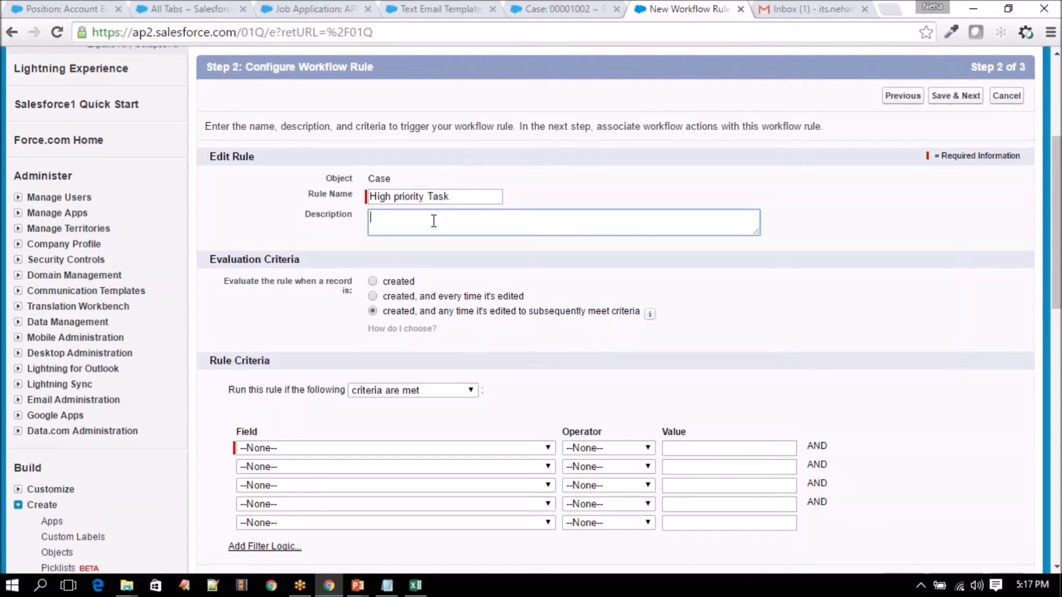
pyautogui.scroll(-2, 433, 221)
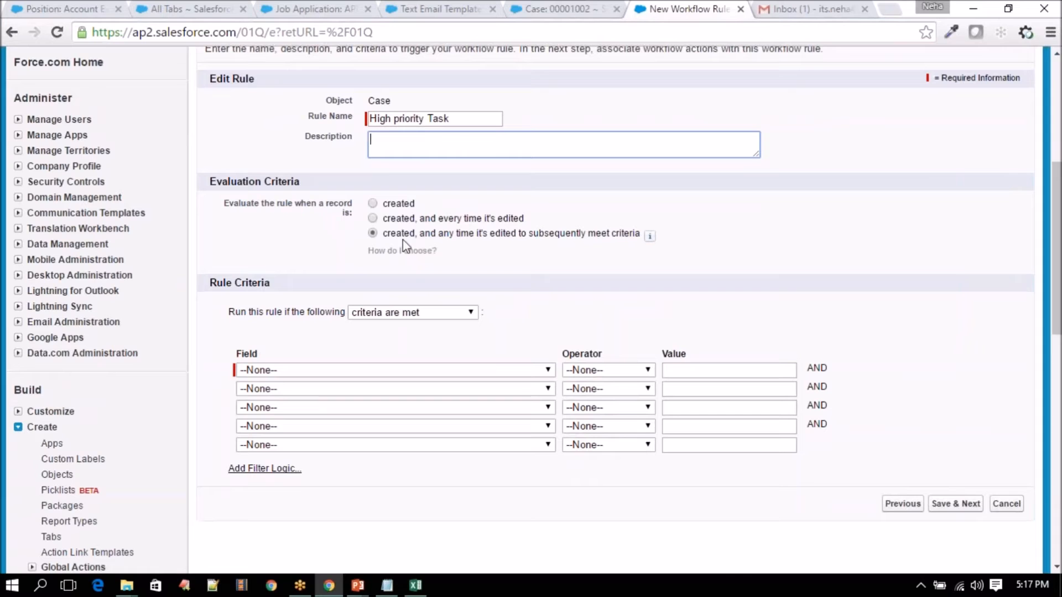
pyautogui.scroll(-4, 482, 265)
pyautogui.click(487, 216)
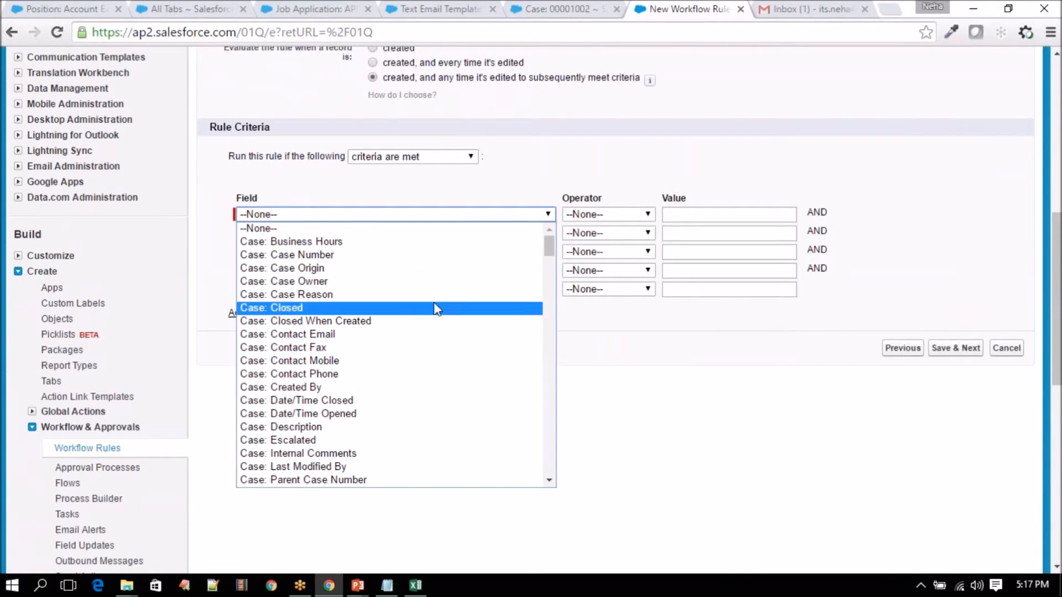
pyautogui.scroll(-1, 426, 364)
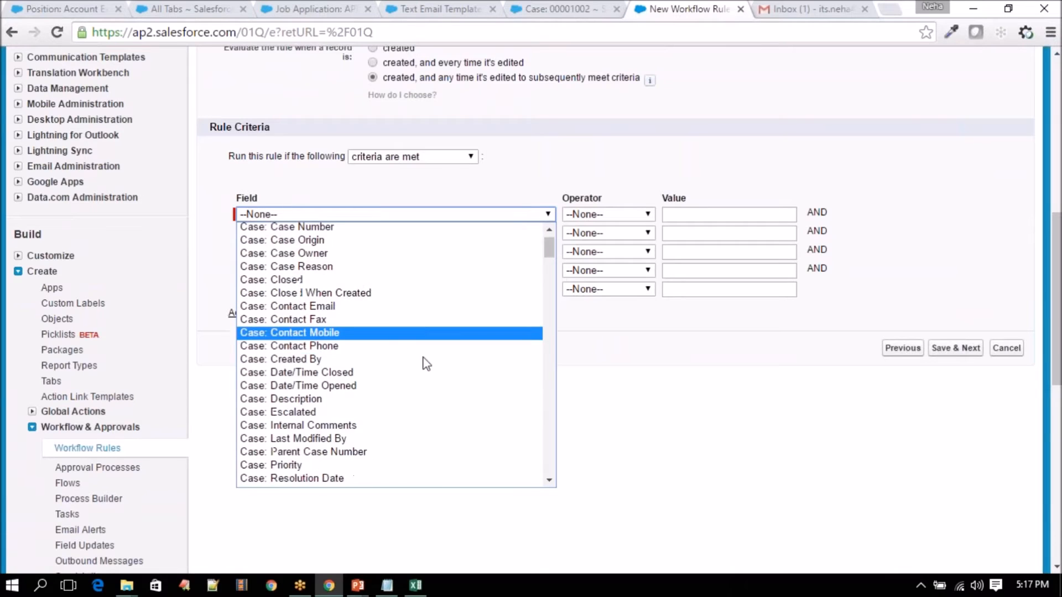
pyautogui.scroll(-4, 426, 364)
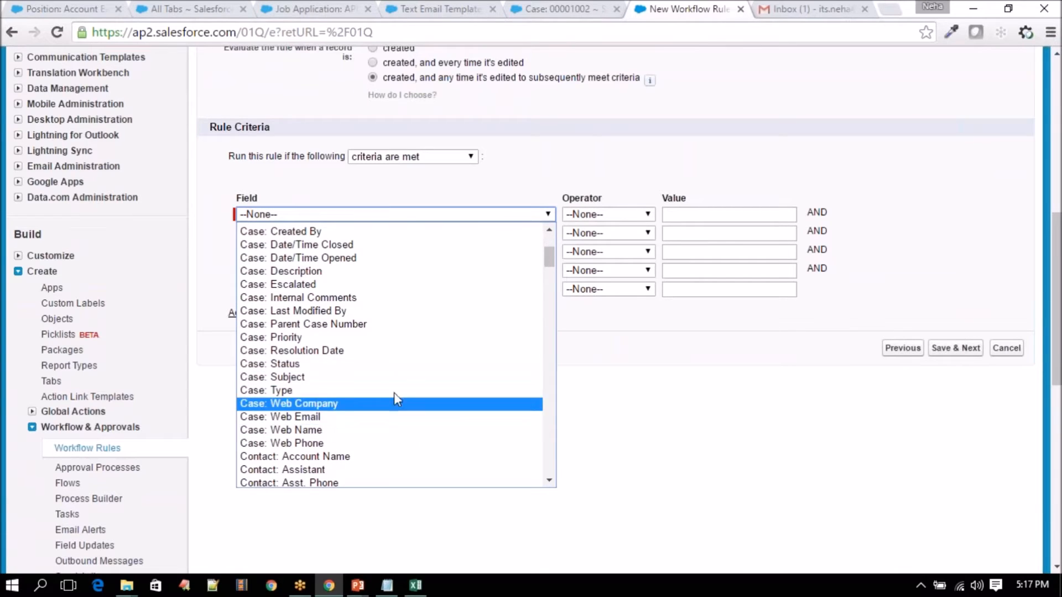
pyautogui.click(396, 339)
pyautogui.click(628, 216)
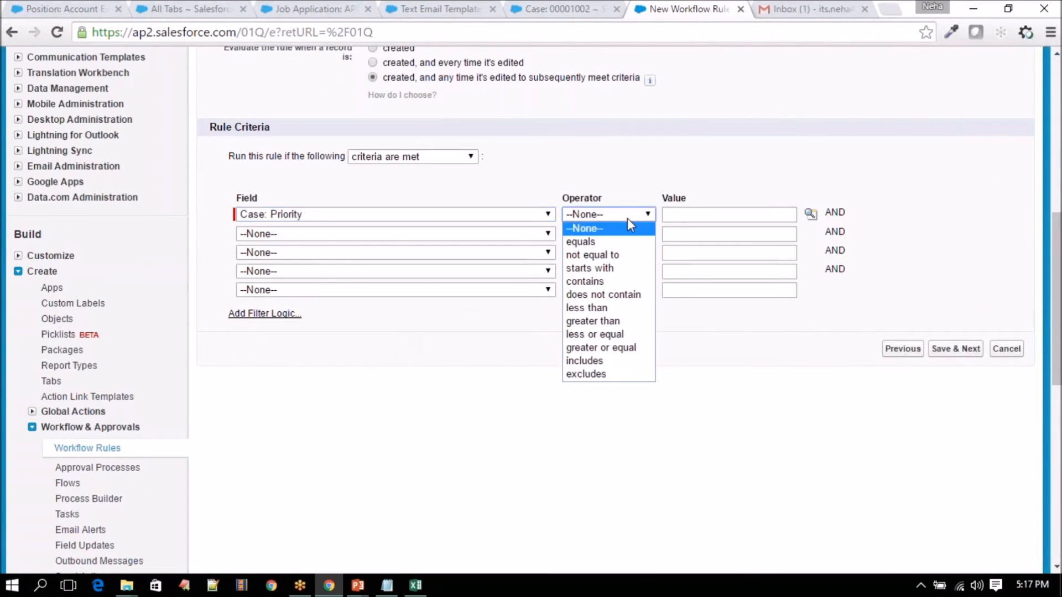
pyautogui.click(619, 242)
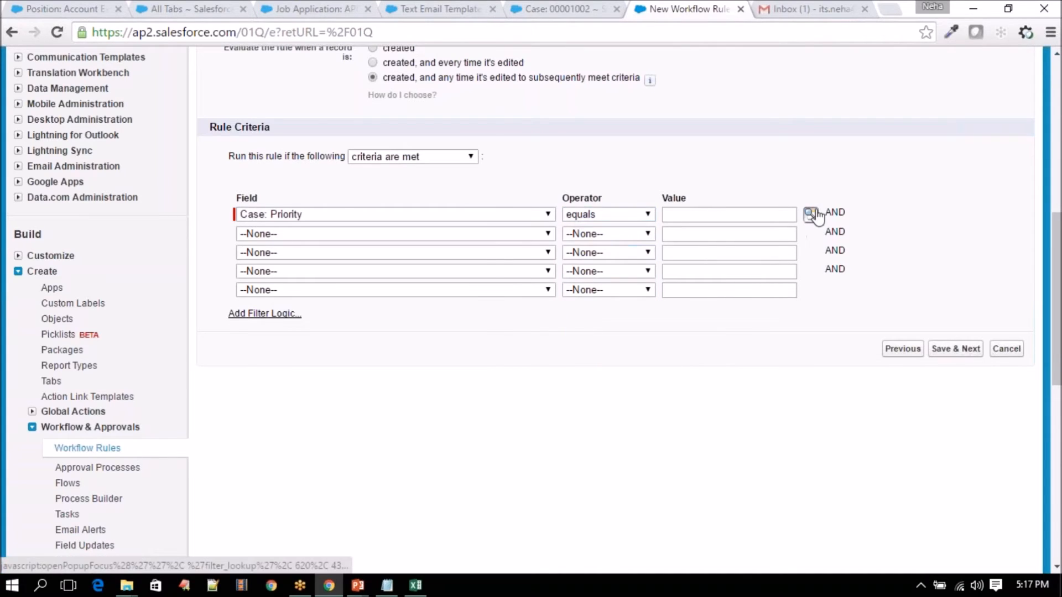
# - Insert High as the Priority value from the lookup, then Save & Next
pyautogui.click(811, 214)
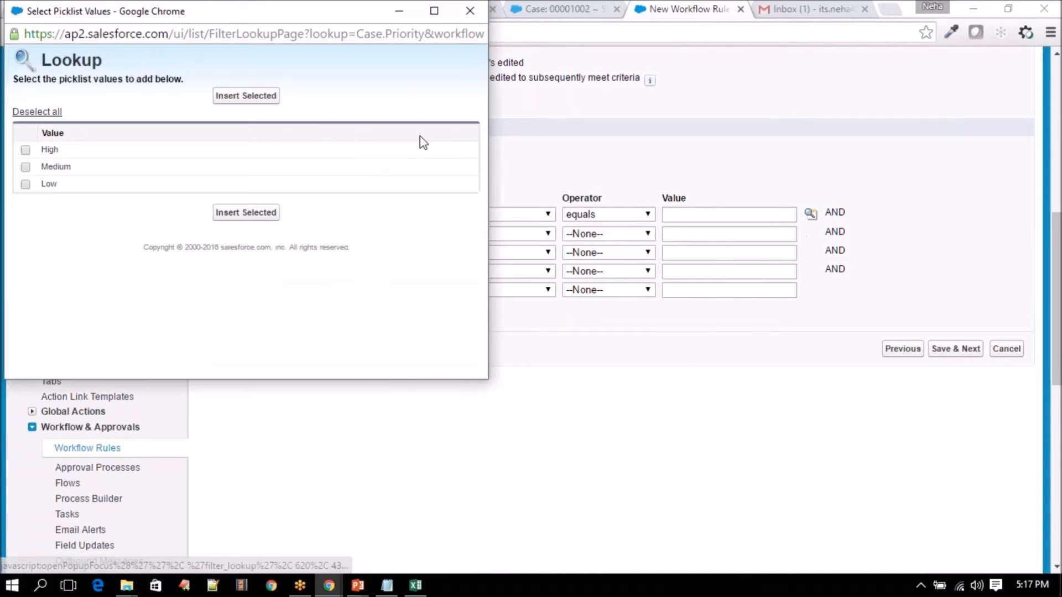
pyautogui.click(25, 150)
pyautogui.click(246, 95)
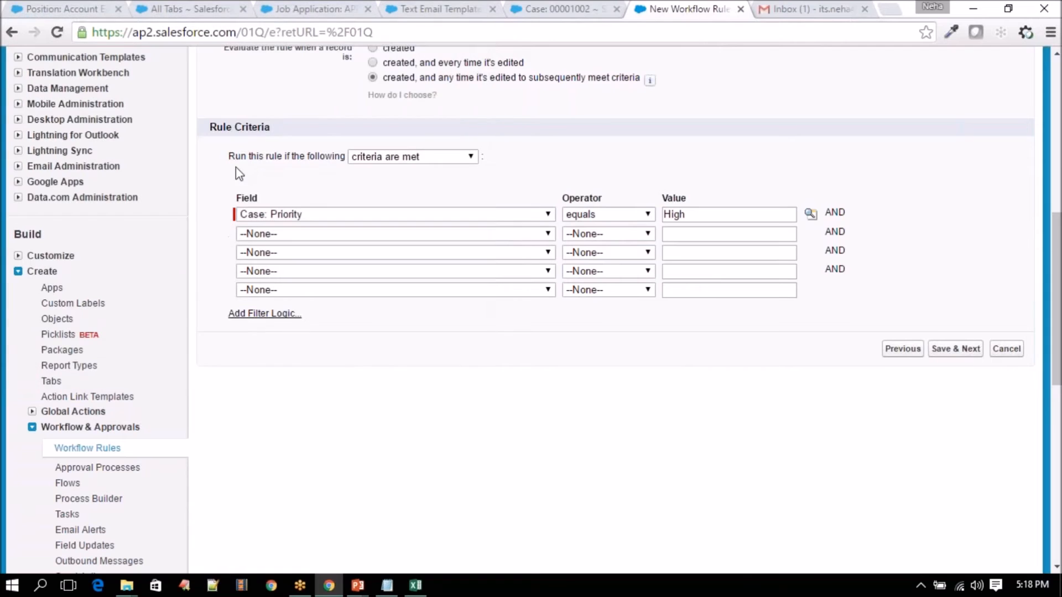
pyautogui.moveTo(209, 129); pyautogui.dragTo(294, 127)
pyautogui.scroll(2, 293, 180)
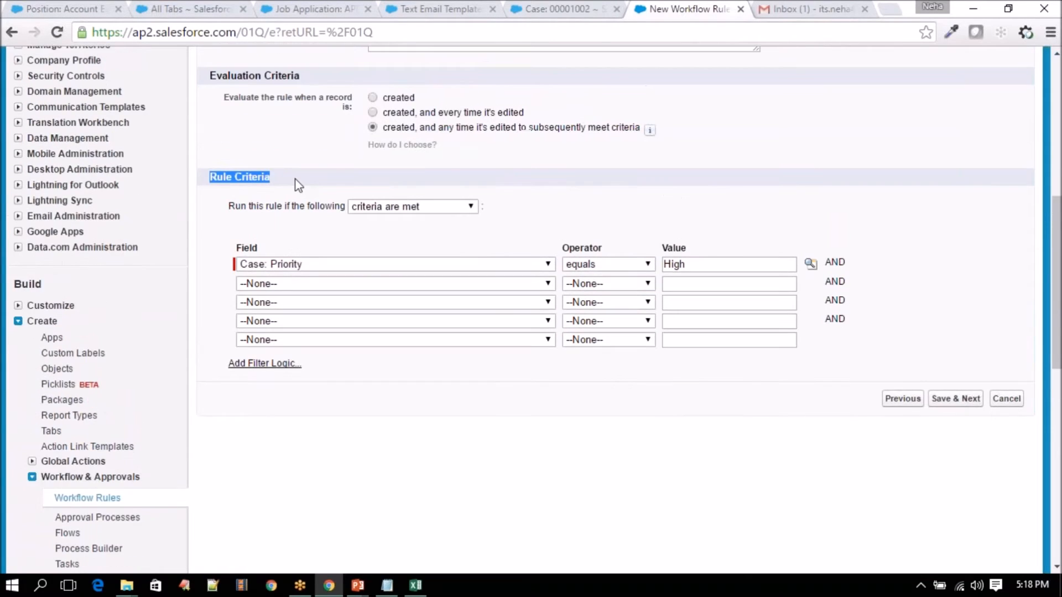
pyautogui.click(959, 432)
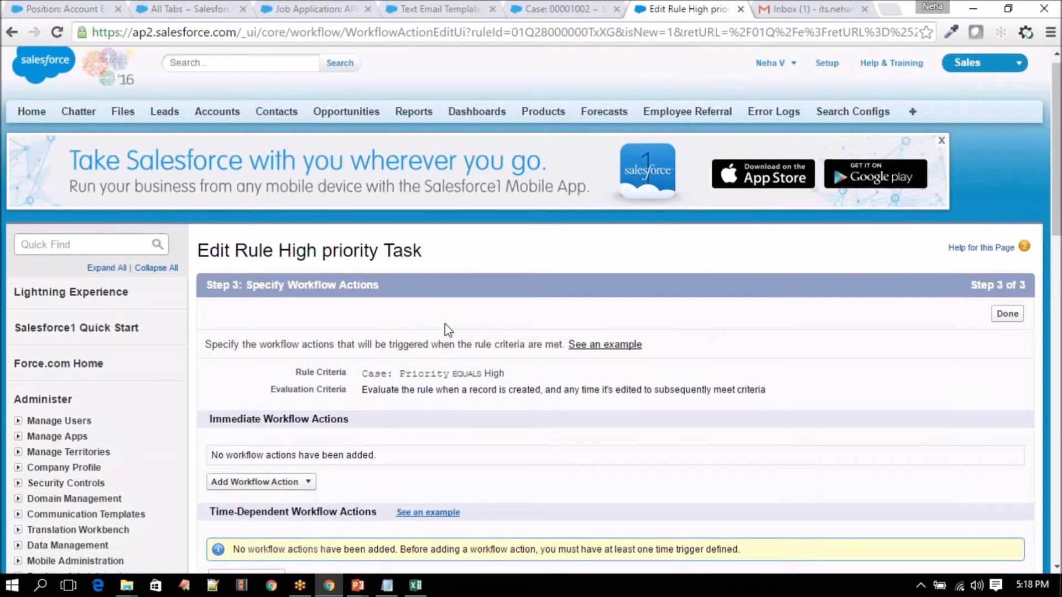
# - Add a New Task as the rule's workflow action, briefly showing the Create a Workflow slide
pyautogui.scroll(-3, 286, 343)
pyautogui.click(286, 339)
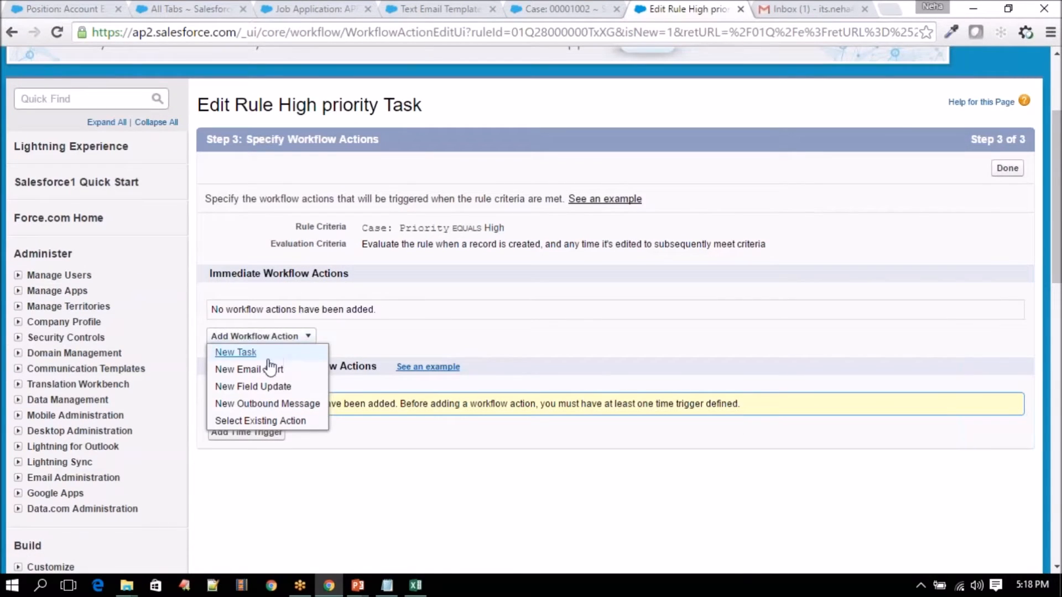
pyautogui.click(237, 352)
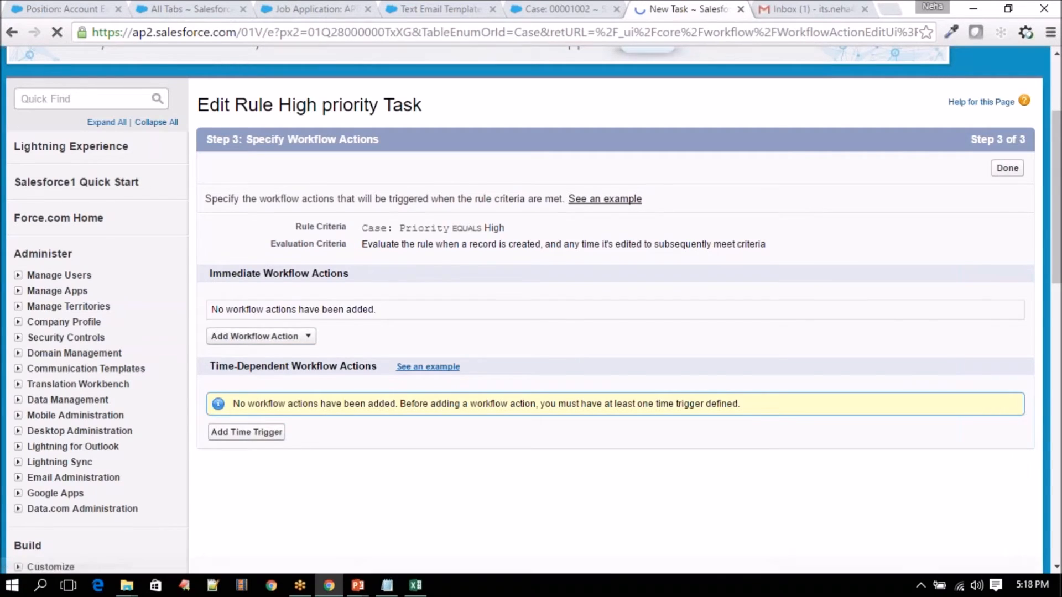
pyautogui.scroll(-3, 327, 346)
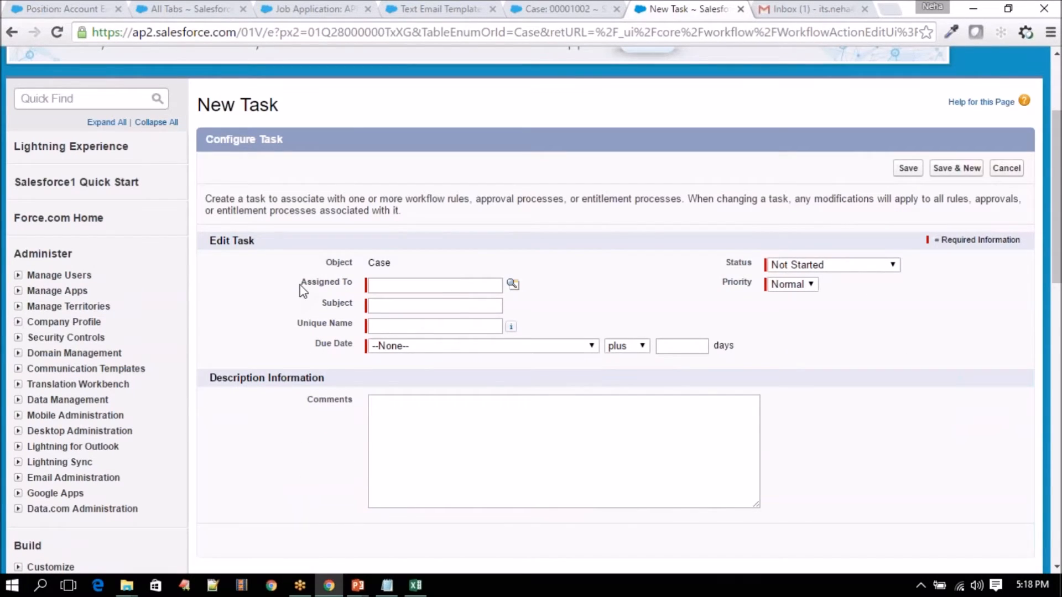
pyautogui.doubleClick(321, 282)
pyautogui.moveTo(321, 282); pyautogui.dragTo(351, 286)
pyautogui.click(358, 586)
pyautogui.click(260, 521)
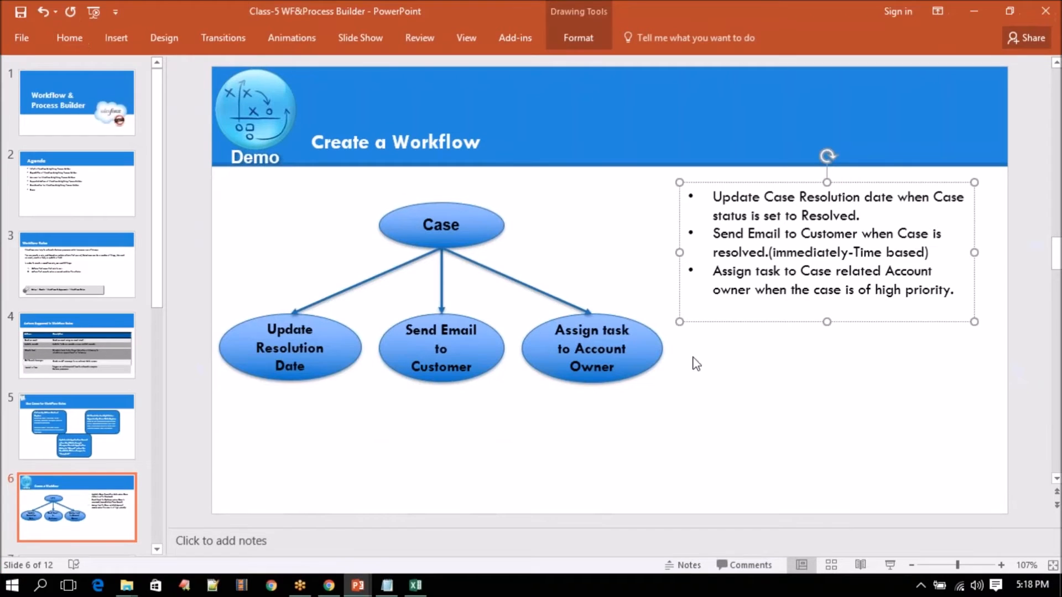
pyautogui.click(358, 584)
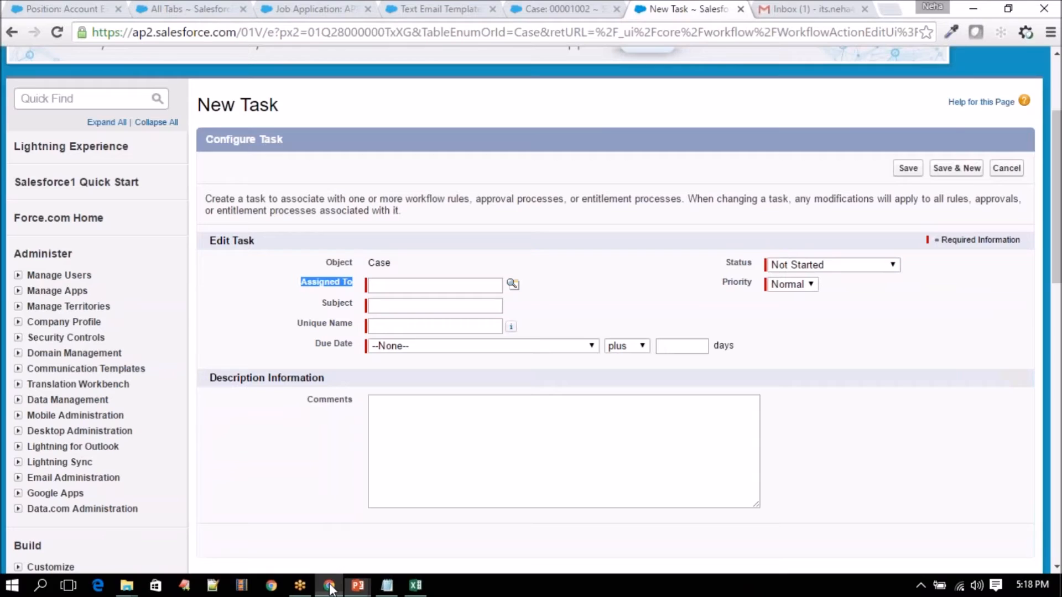
# - Assign the task to Account Owner, keep status Not Started, and set priority High
pyautogui.click(513, 285)
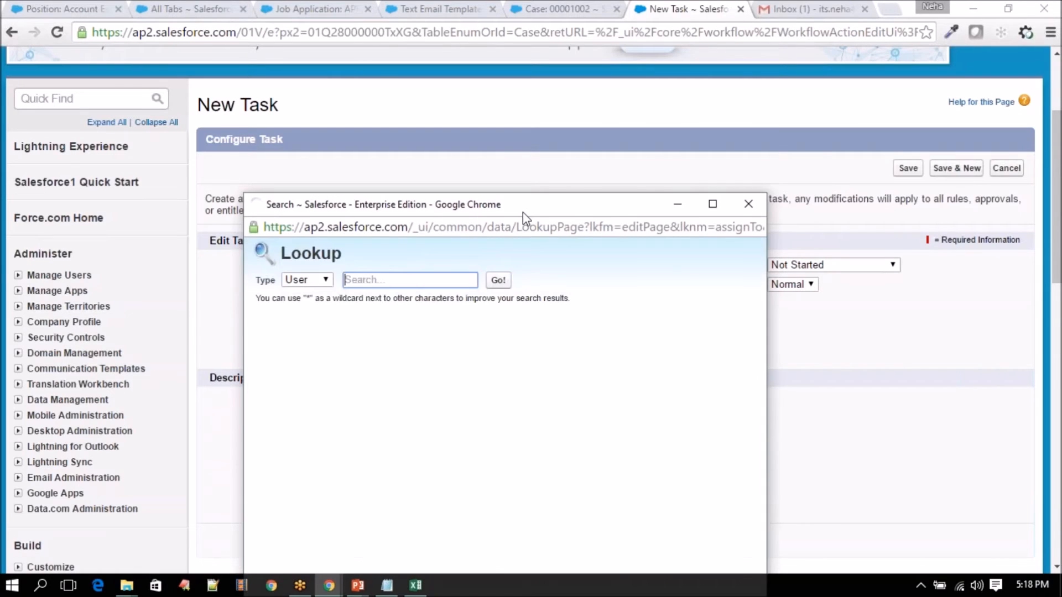
pyautogui.click(445, 171)
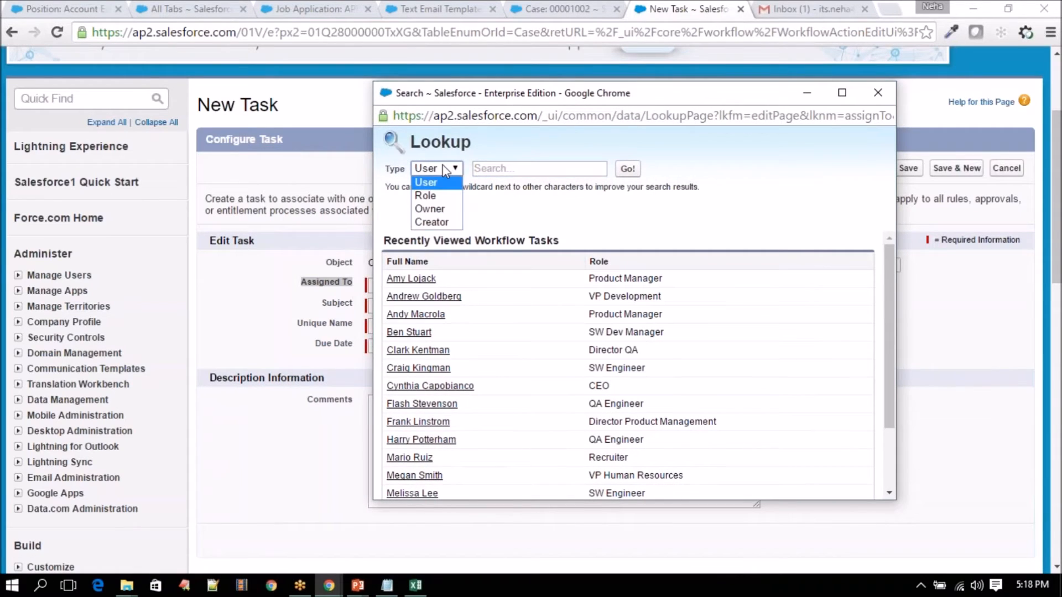
pyautogui.click(433, 209)
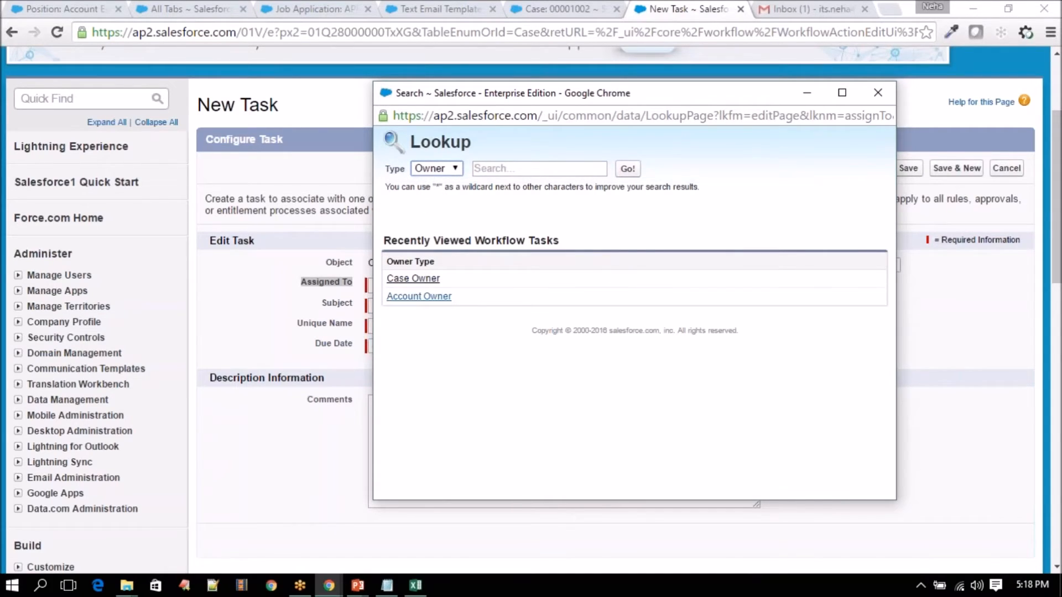
pyautogui.click(421, 297)
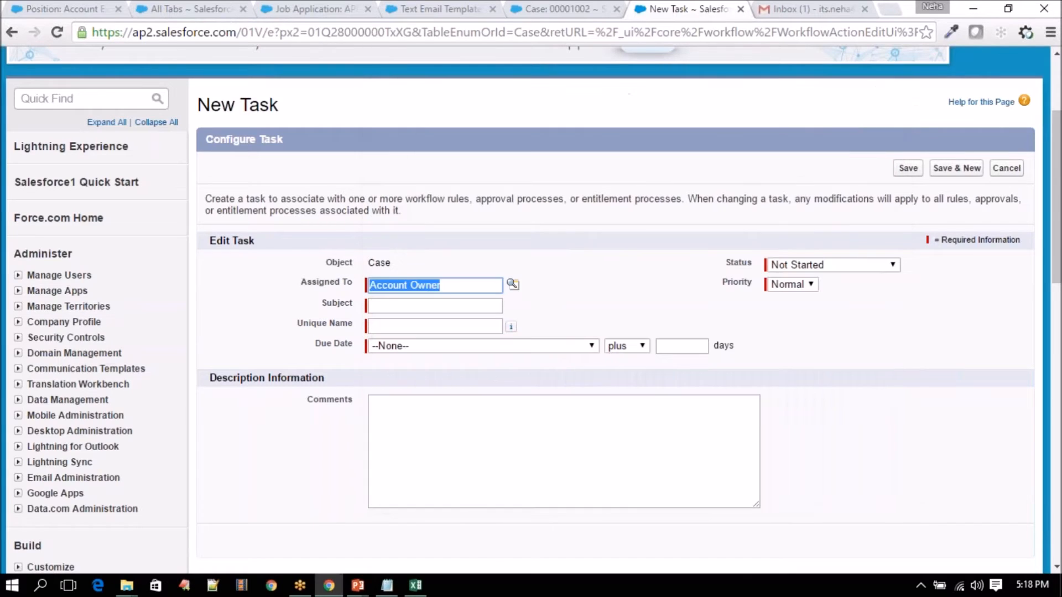
pyautogui.click(842, 261)
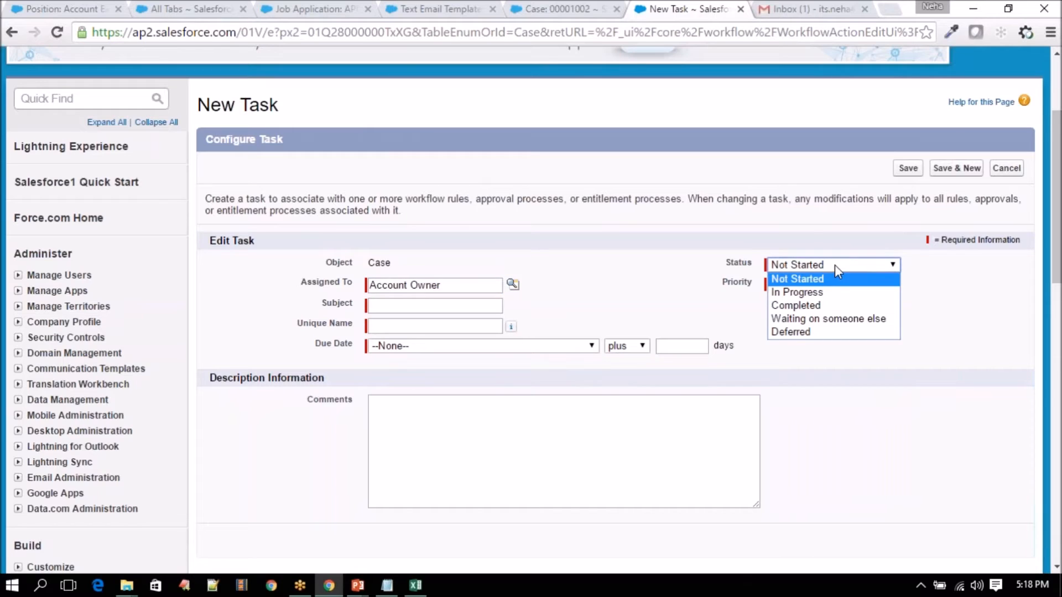
pyautogui.click(800, 280)
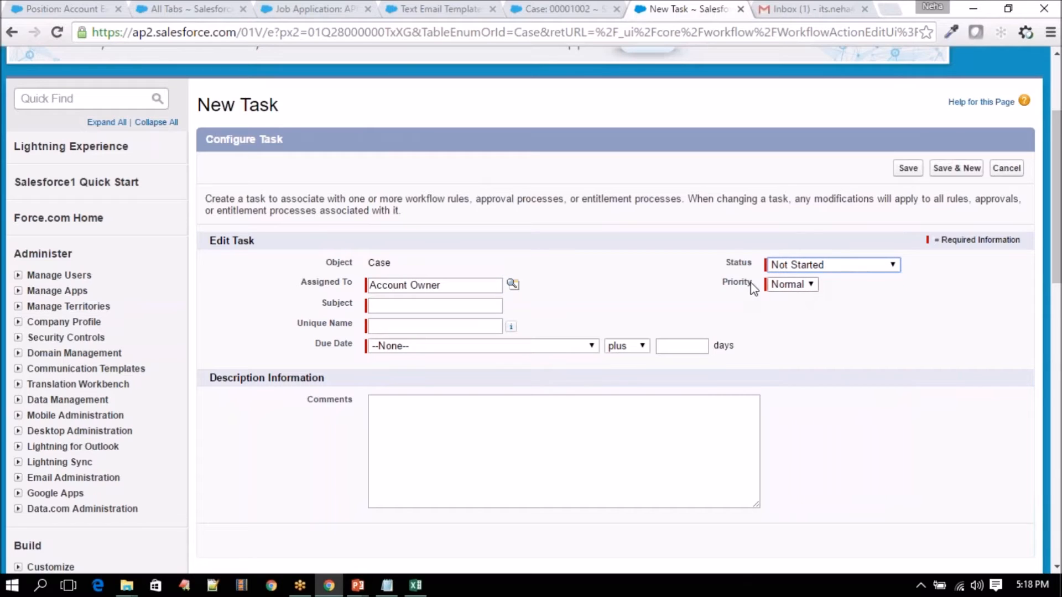
pyautogui.click(790, 285)
pyautogui.click(787, 297)
pyautogui.click(460, 306)
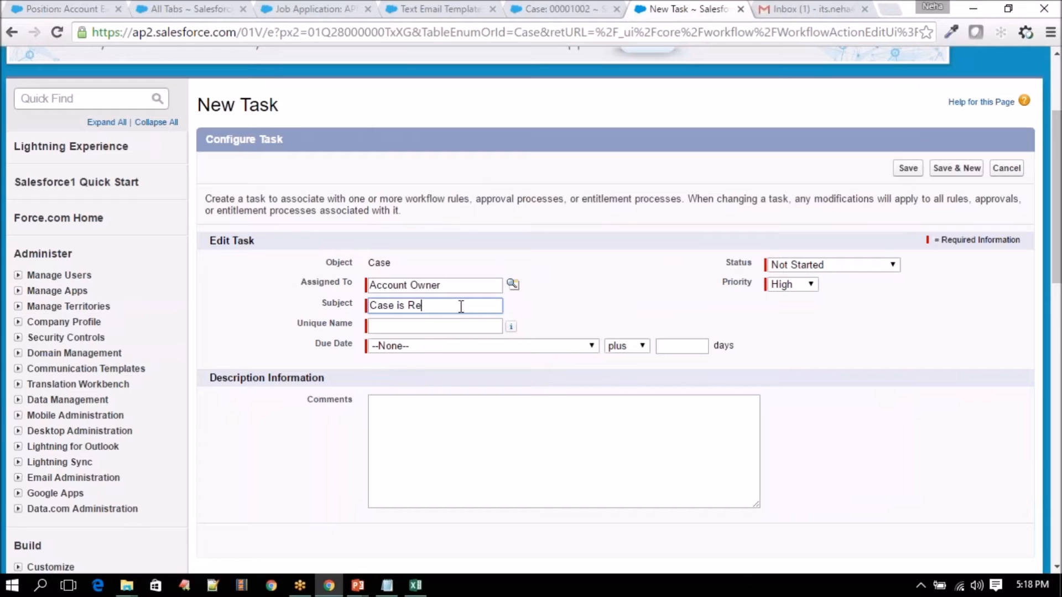
# - Enter the task subject 'High Priority Case is received' and let the Unique Name auto-fill
pyautogui.press('BackSpace')
pyautogui.press('BackSpace')
pyautogui.press('BackSpace')
pyautogui.press('BackSpace')
pyautogui.press('BackSpace')
pyautogui.press('BackSpace')
pyautogui.press('BackSpace')
pyautogui.press('BackSpace')
pyautogui.press('BackSpace')
pyautogui.press('BackSpace')
pyautogui.press('BackSpace')
pyautogui.press('BackSpace')
pyautogui.press('BackSpace')
pyautogui.write('High')
pyautogui.write('Priority Case')
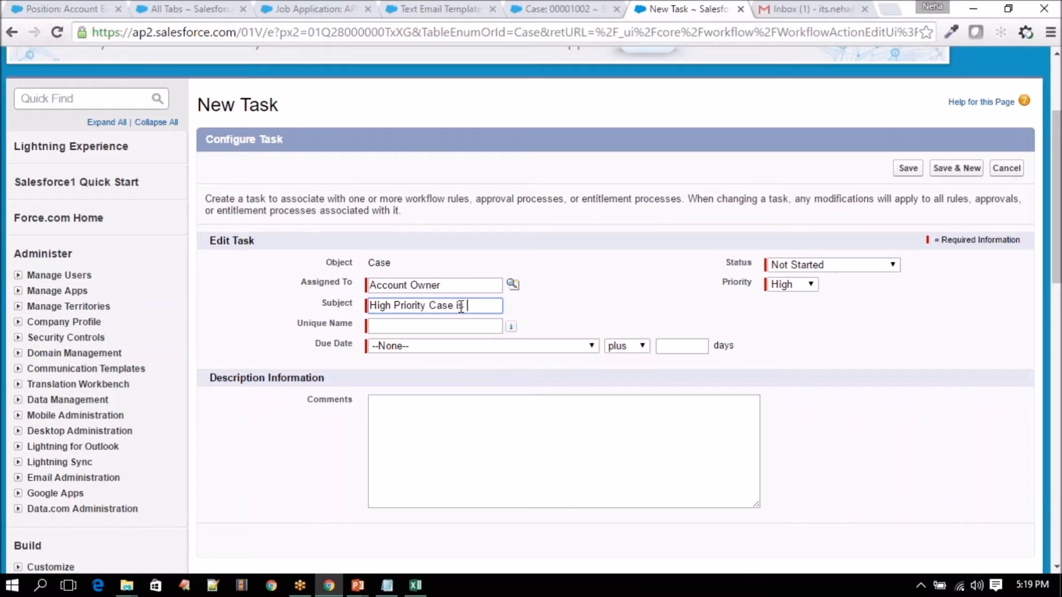
pyautogui.write(' is resolved')
pyautogui.press('BackSpace')
pyautogui.write('d')
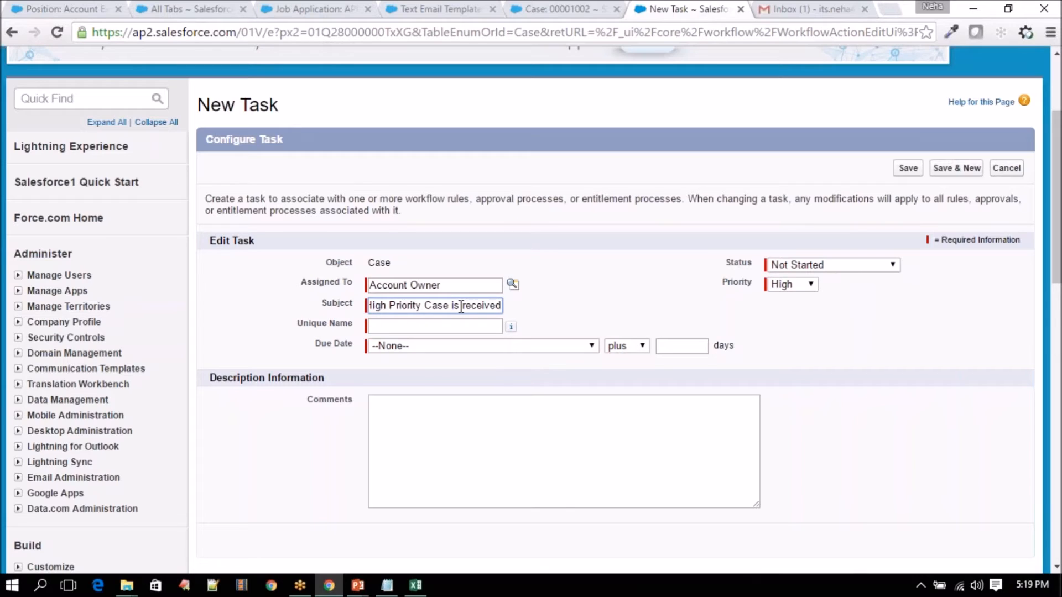
pyautogui.click(460, 327)
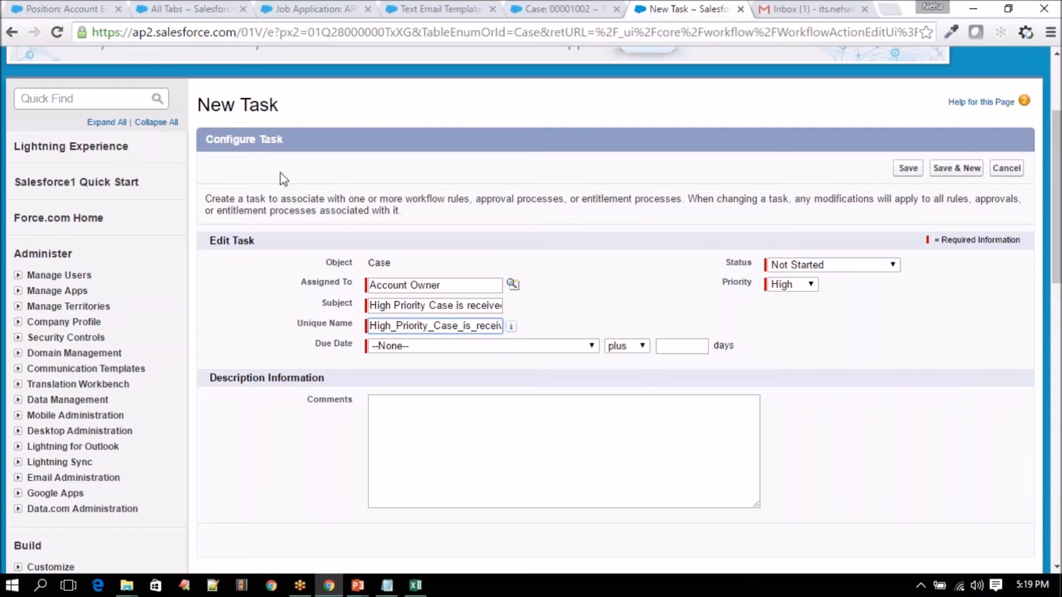
# - Set the Due Date to Rule Trigger Date plus 1 days and save the task
pyautogui.click(503, 351)
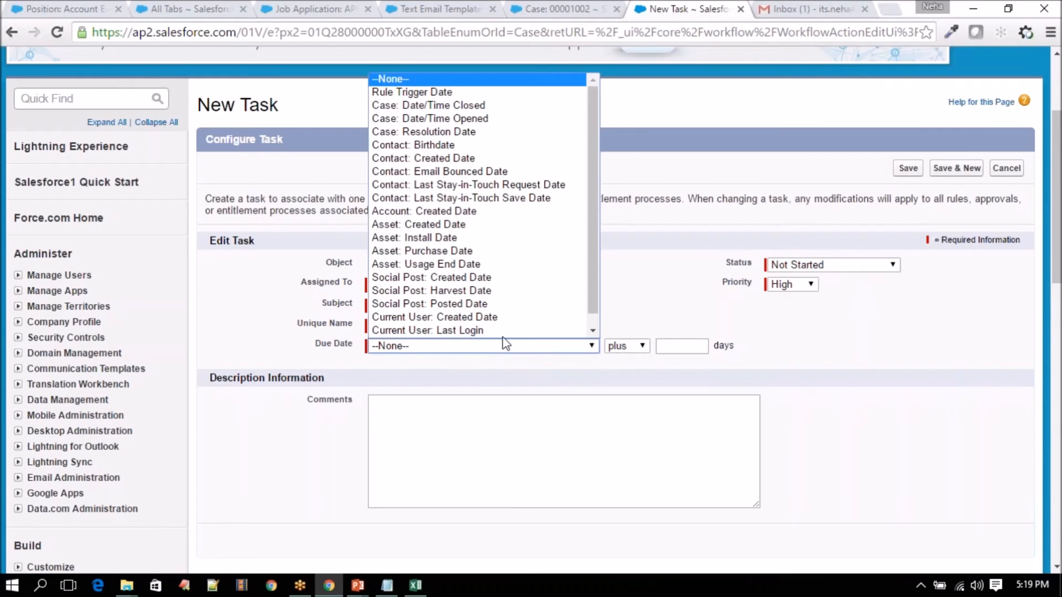
pyautogui.click(467, 98)
pyautogui.click(682, 346)
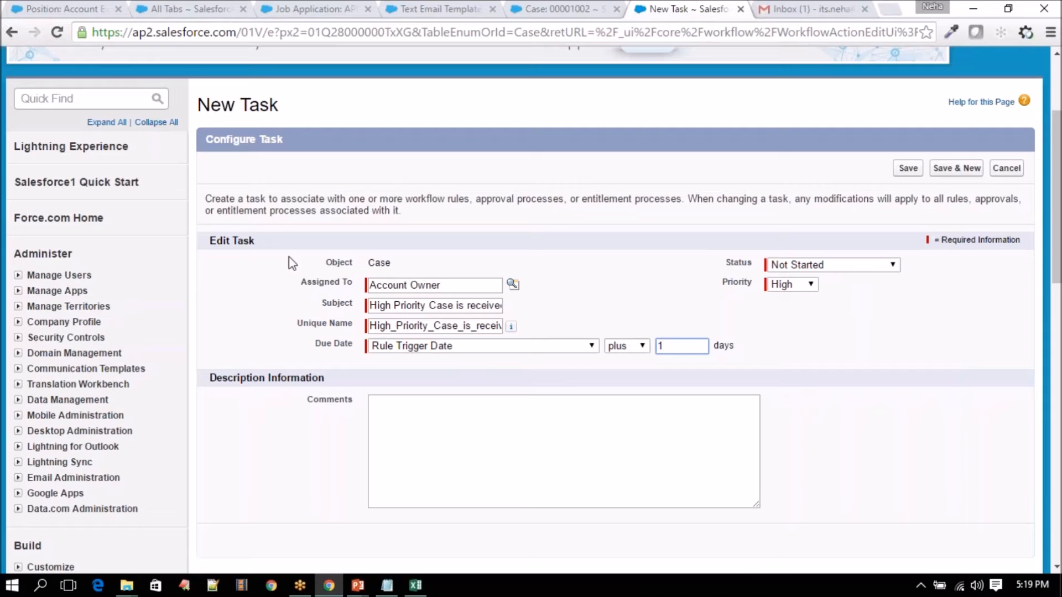
pyautogui.click(909, 169)
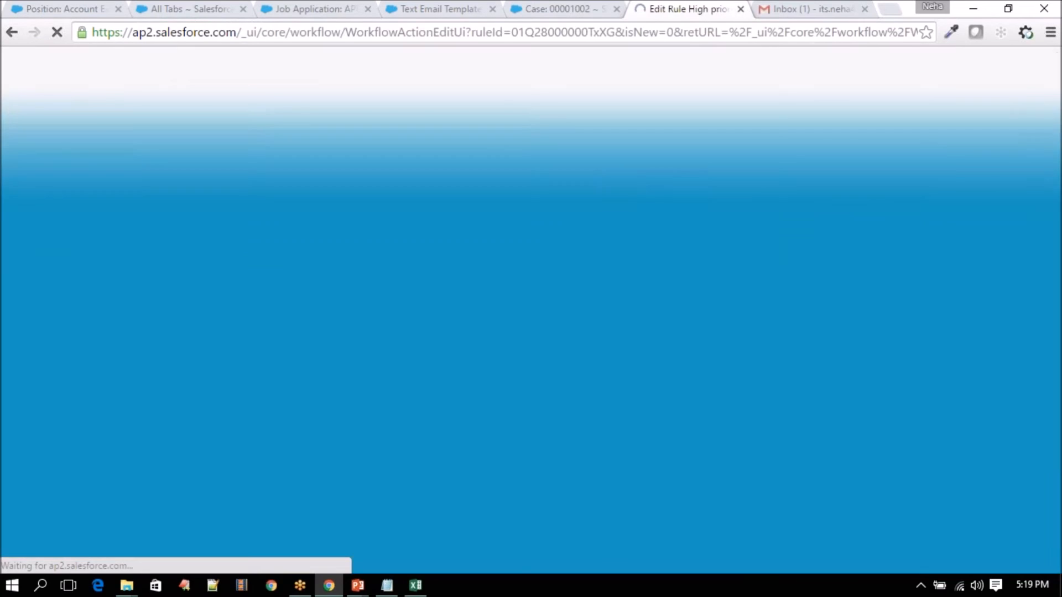
# - Finish the workflow actions, activate High priority Task, and return to case 00001002
pyautogui.scroll(-3, 496, 426)
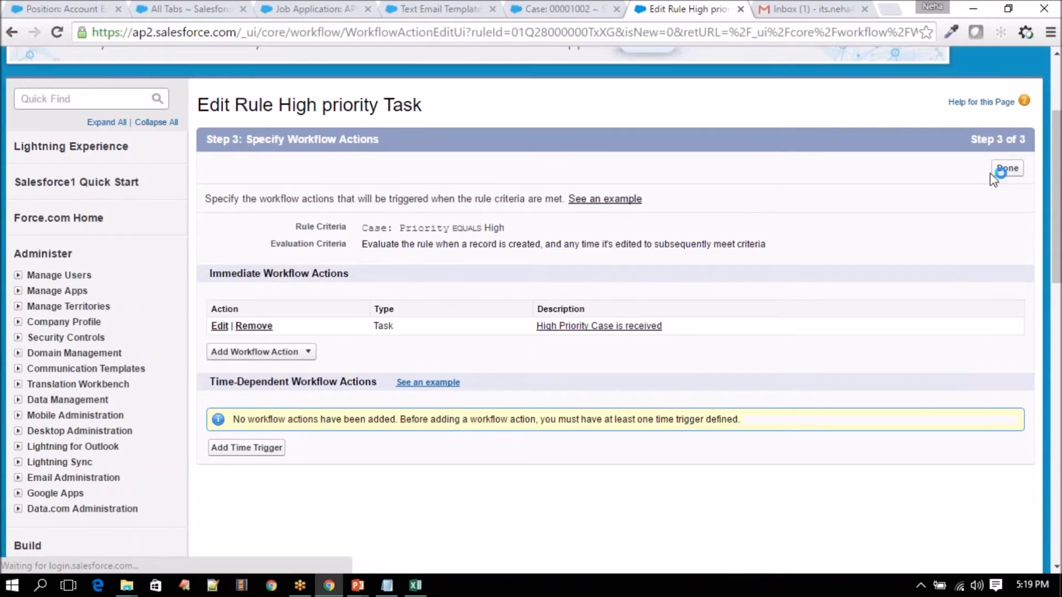
pyautogui.click(1006, 169)
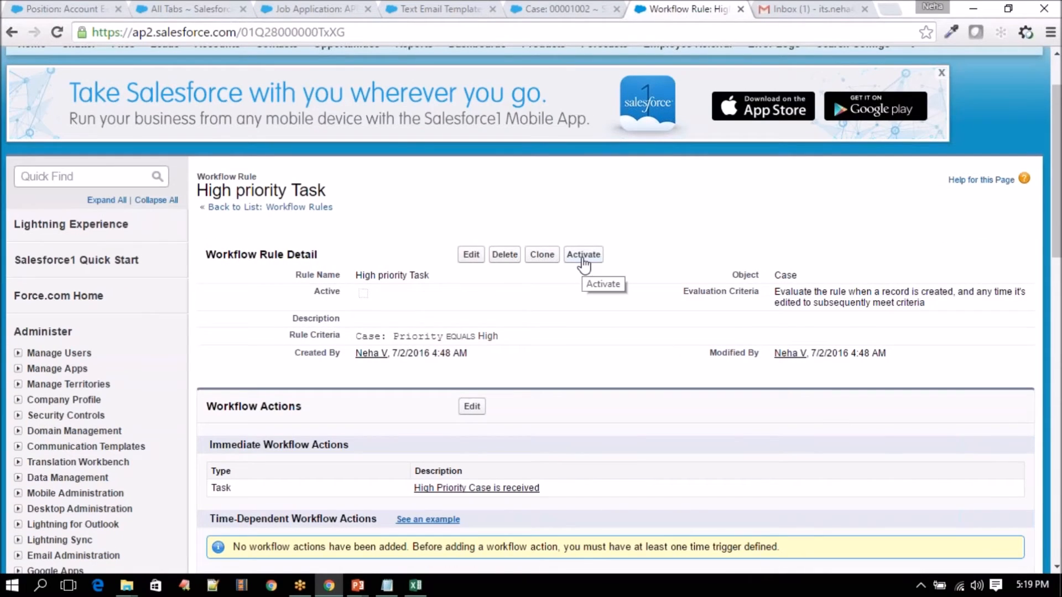
pyautogui.click(583, 256)
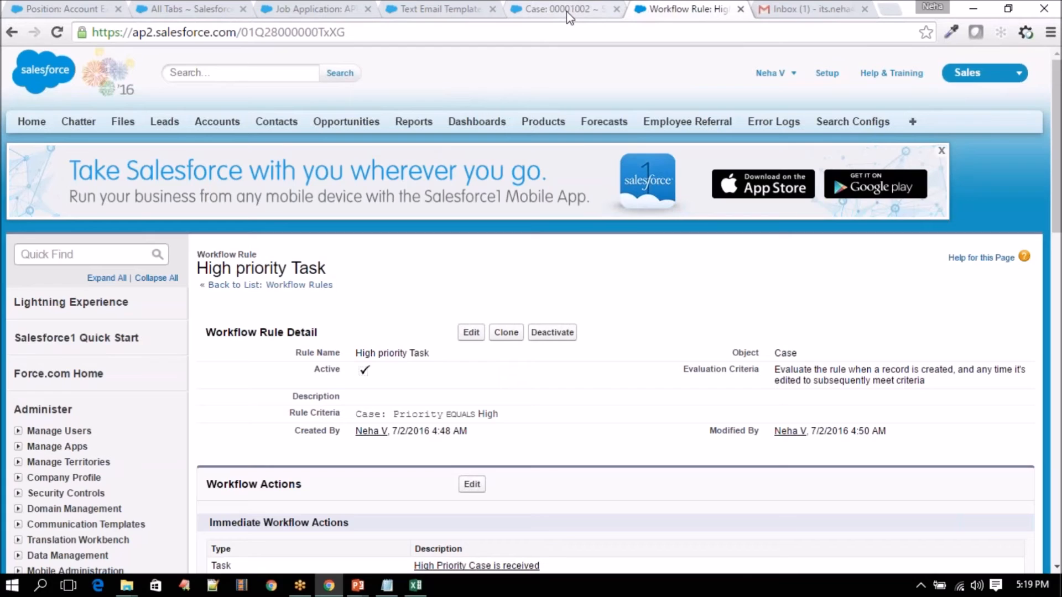
pyautogui.click(570, 17)
pyautogui.scroll(-1, 516, 256)
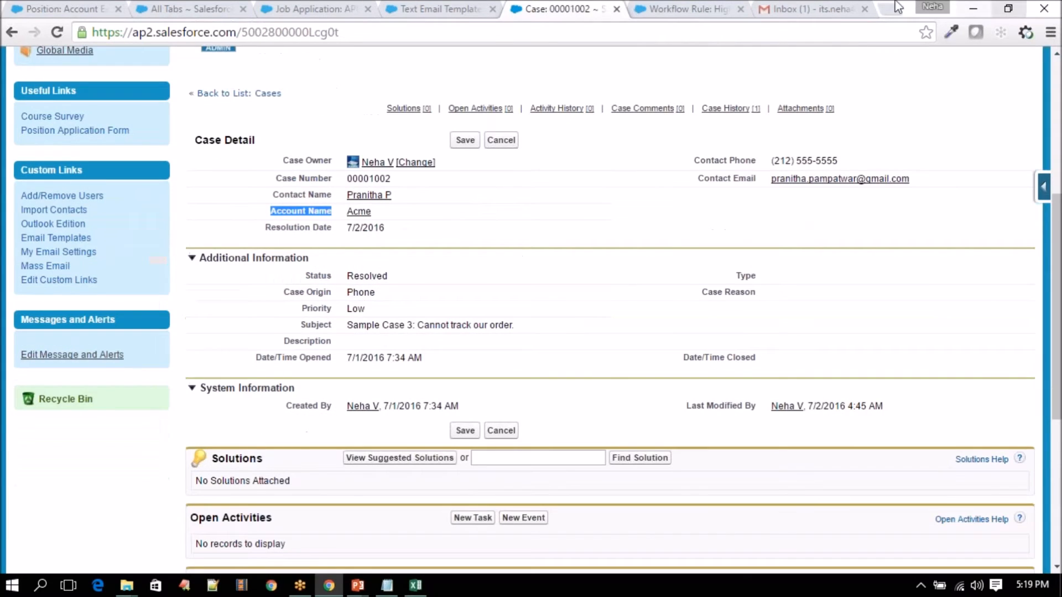
# - Try changing case 00001002's Priority from Low to High, then return to the case tab
pyautogui.doubleClick(357, 308)
pyautogui.click(368, 311)
pyautogui.click(366, 339)
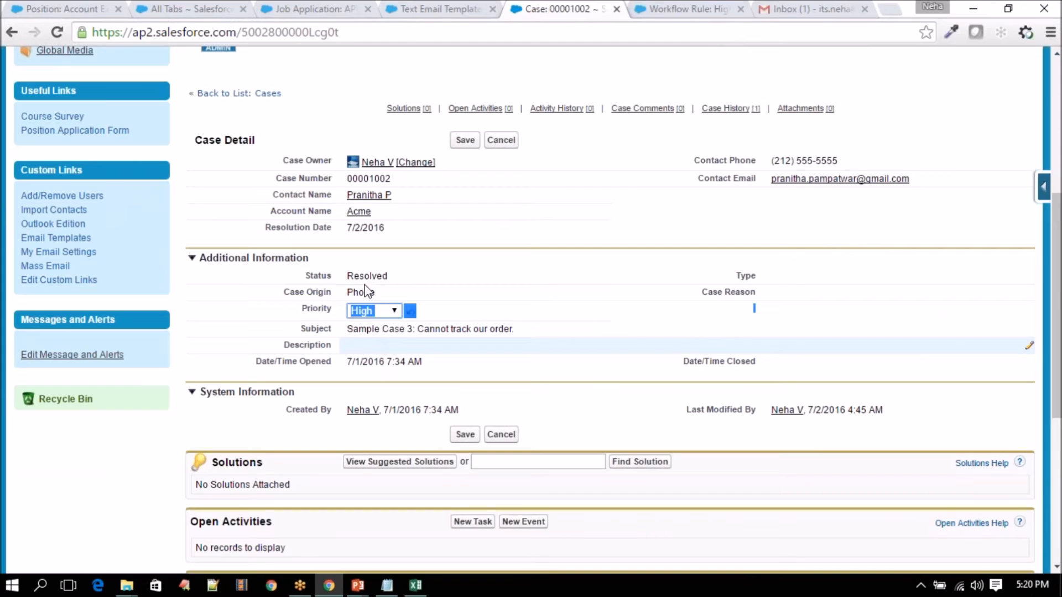
pyautogui.click(467, 7)
pyautogui.click(520, 8)
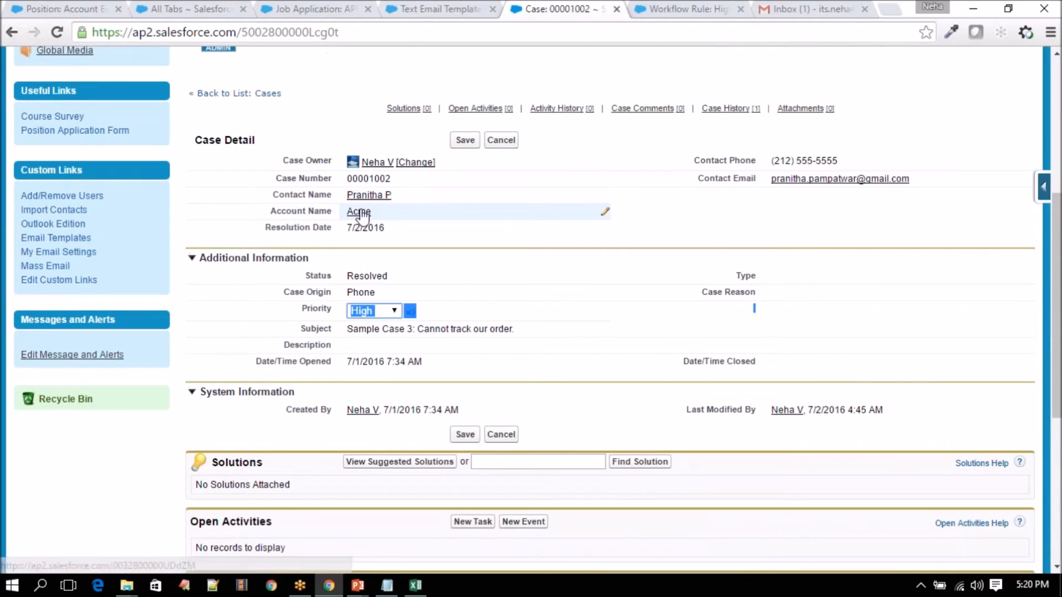
# - Open the Acme account link in a new tab and move that tab before the case tab
pyautogui.rightClick(361, 212)
pyautogui.click(371, 221)
pyautogui.moveTo(700, 7); pyautogui.dragTo(495, 3)
pyautogui.scroll(-5, 386, 224)
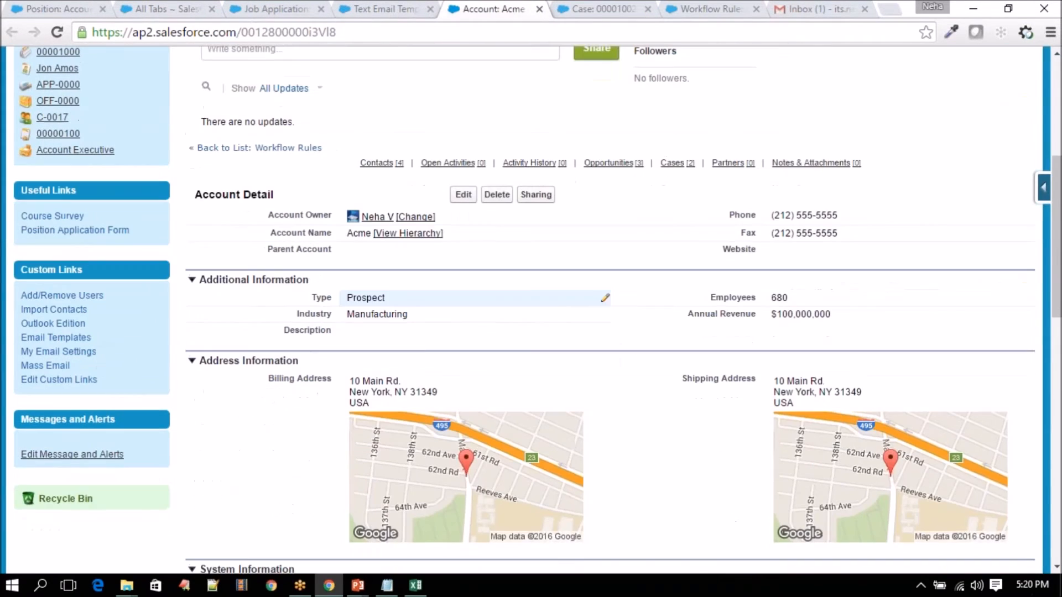
pyautogui.moveTo(376, 221)
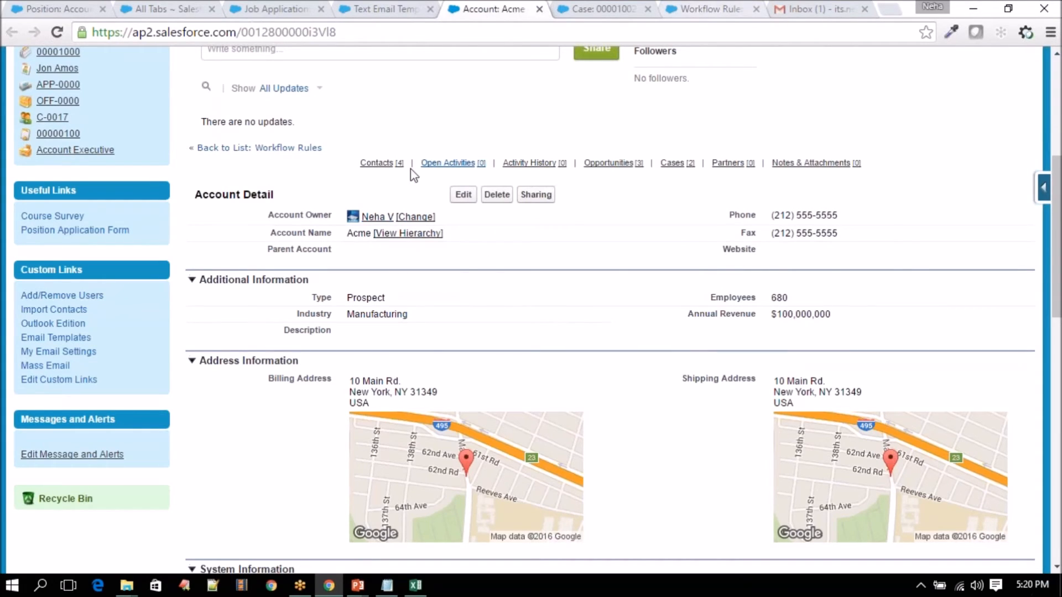
# - Go to the Salesforce home page, collapse the Chatter feed, and confirm My Tasks is empty
pyautogui.scroll(5, 59, 7)
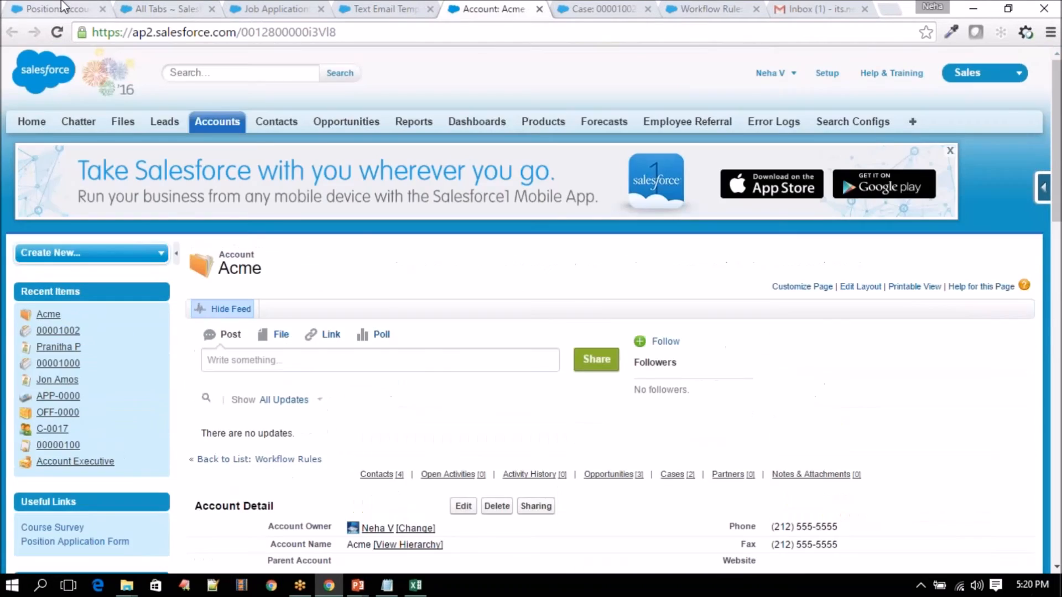
pyautogui.click(59, 7)
pyautogui.scroll(10, 164, 224)
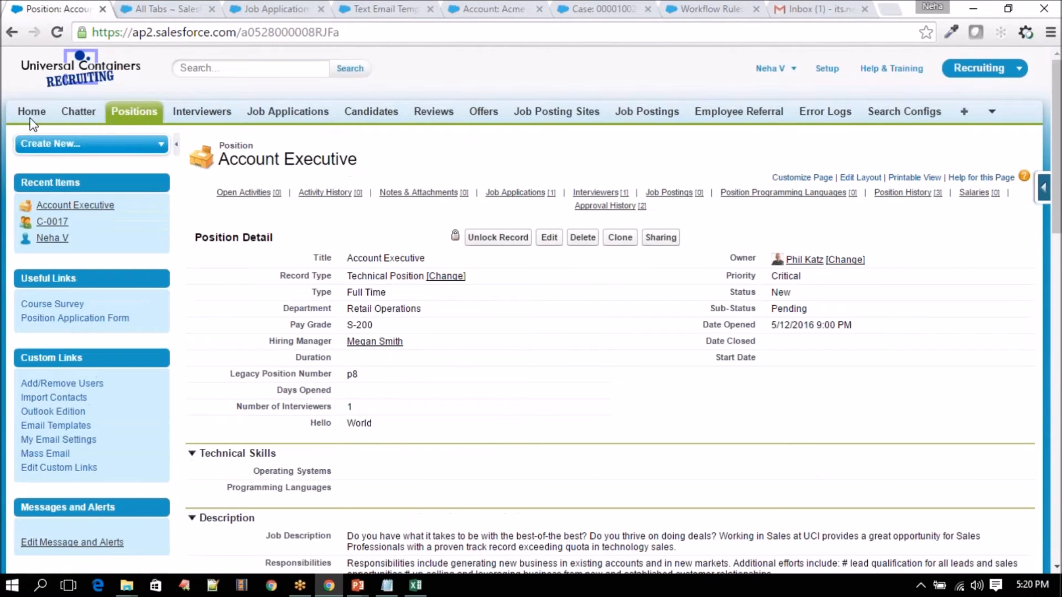
pyautogui.click(31, 113)
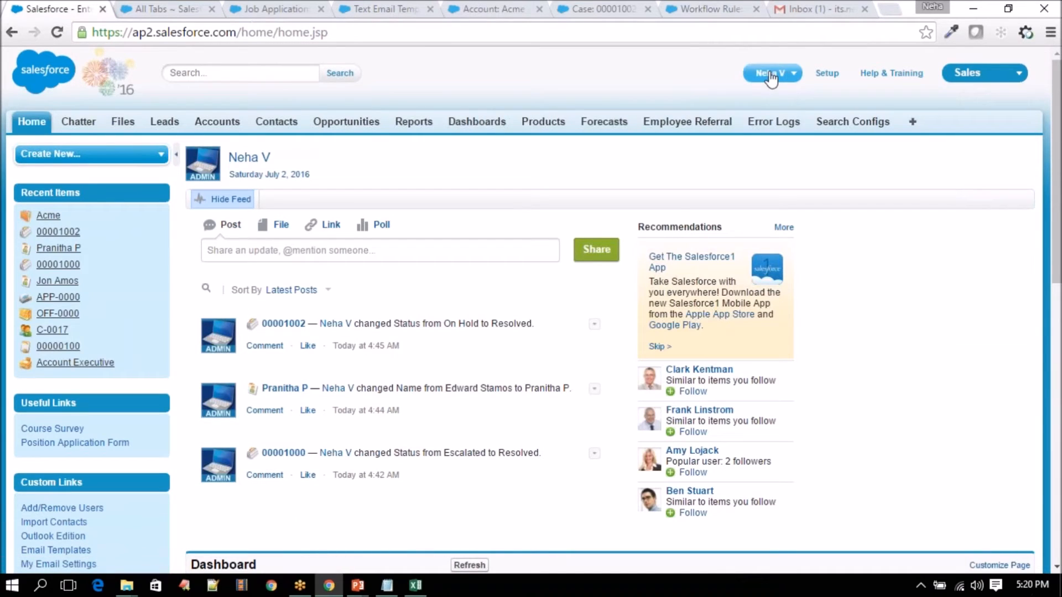
pyautogui.click(231, 198)
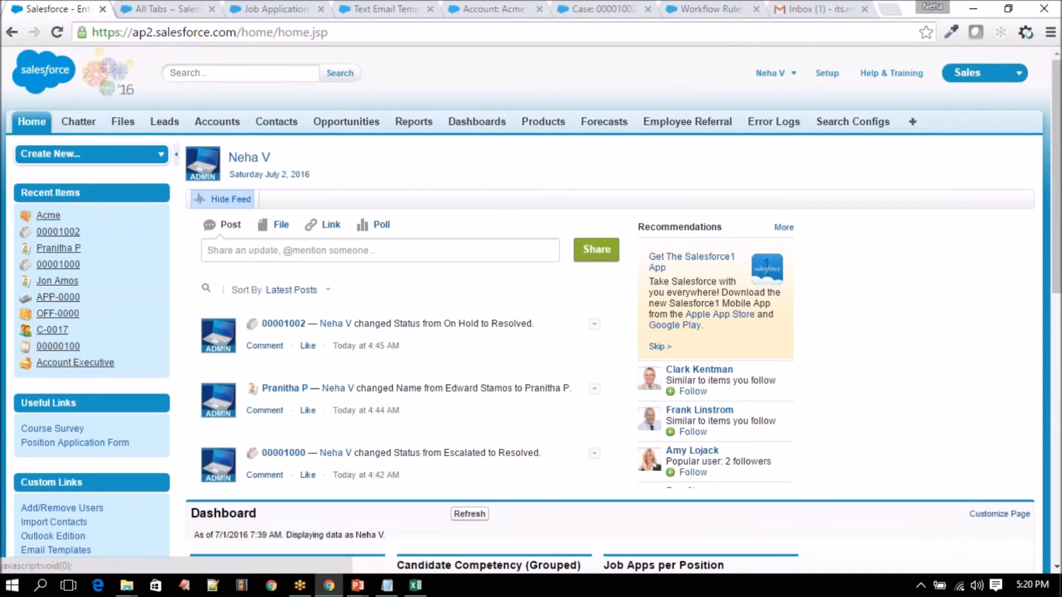
pyautogui.scroll(-5, 249, 354)
pyautogui.scroll(-2, 249, 354)
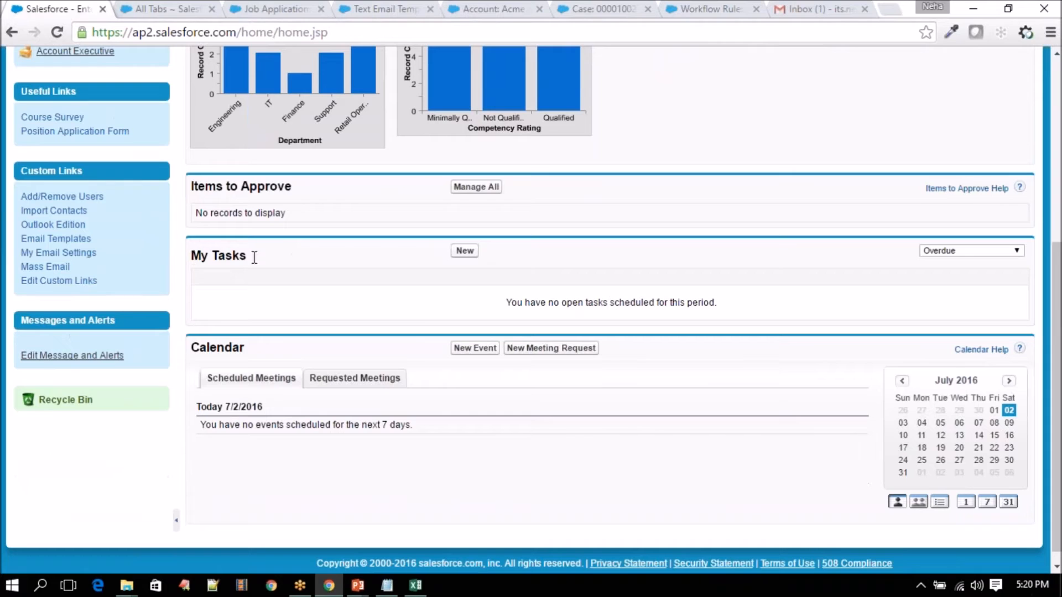
pyautogui.moveTo(190, 255); pyautogui.dragTo(315, 258)
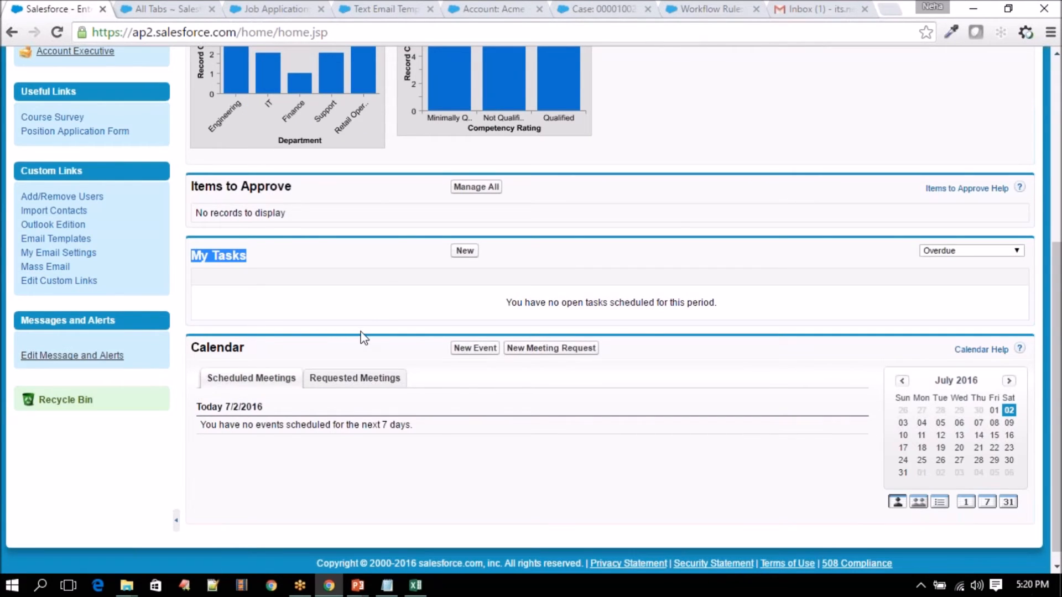
pyautogui.scroll(10, 360, 334)
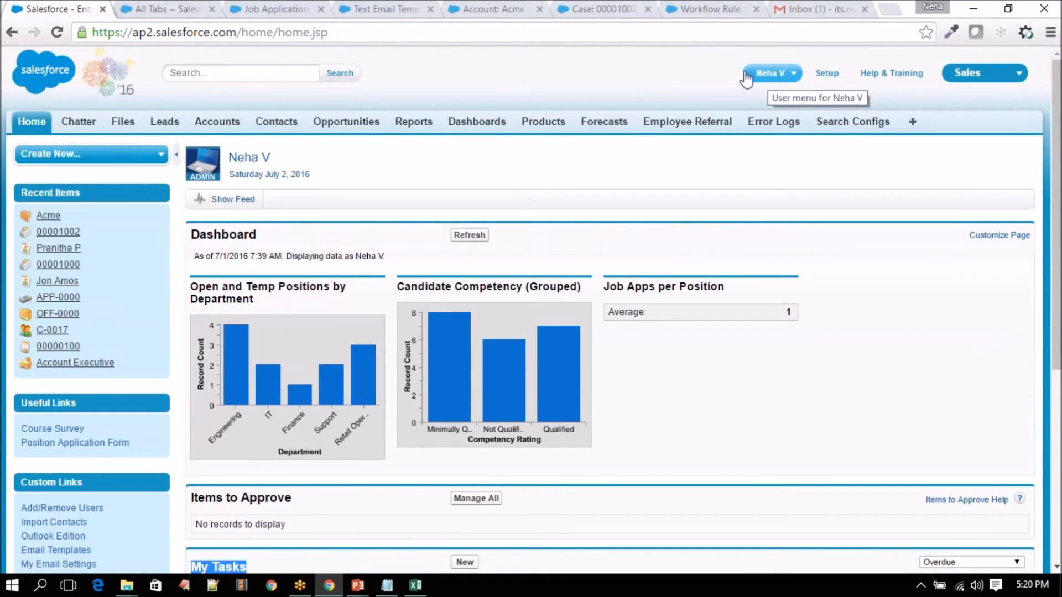
# - Switch between the Acme account and home page, ending on the Acme account record
pyautogui.click(489, 9)
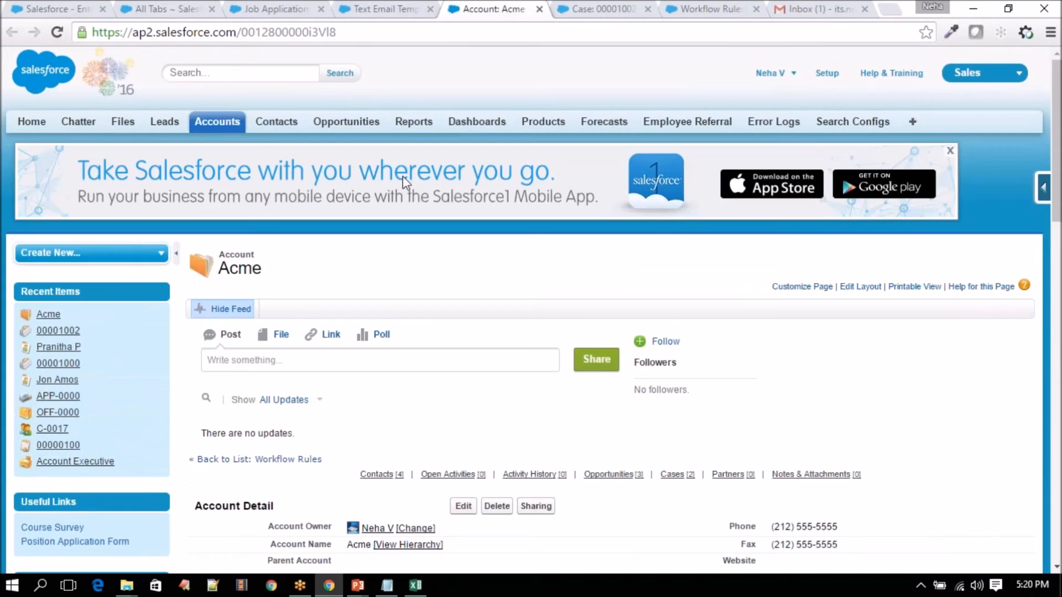
pyautogui.scroll(-4, 360, 371)
pyautogui.moveTo(376, 299)
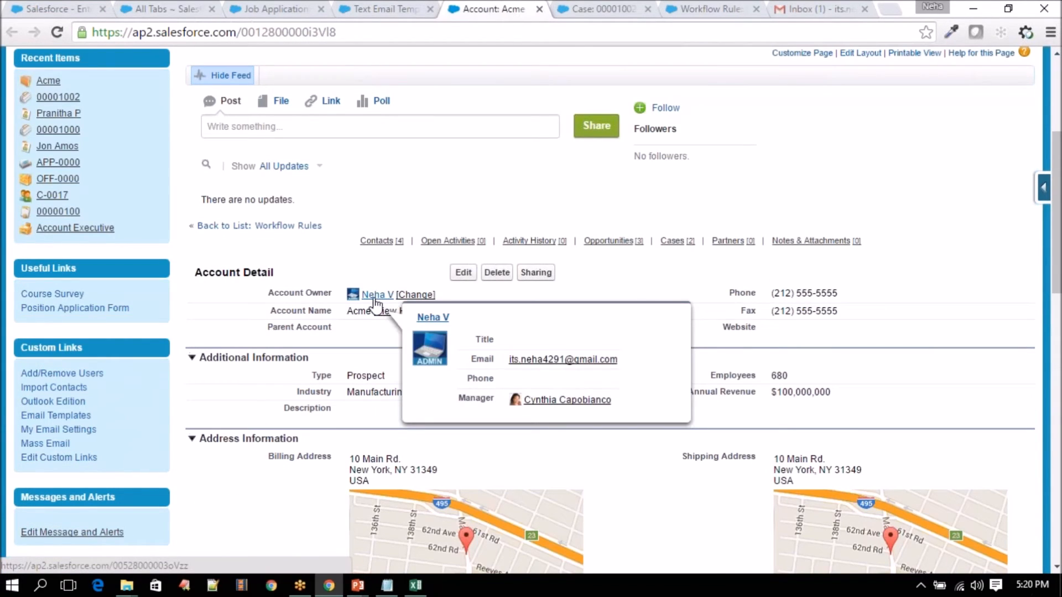
pyautogui.click(78, 9)
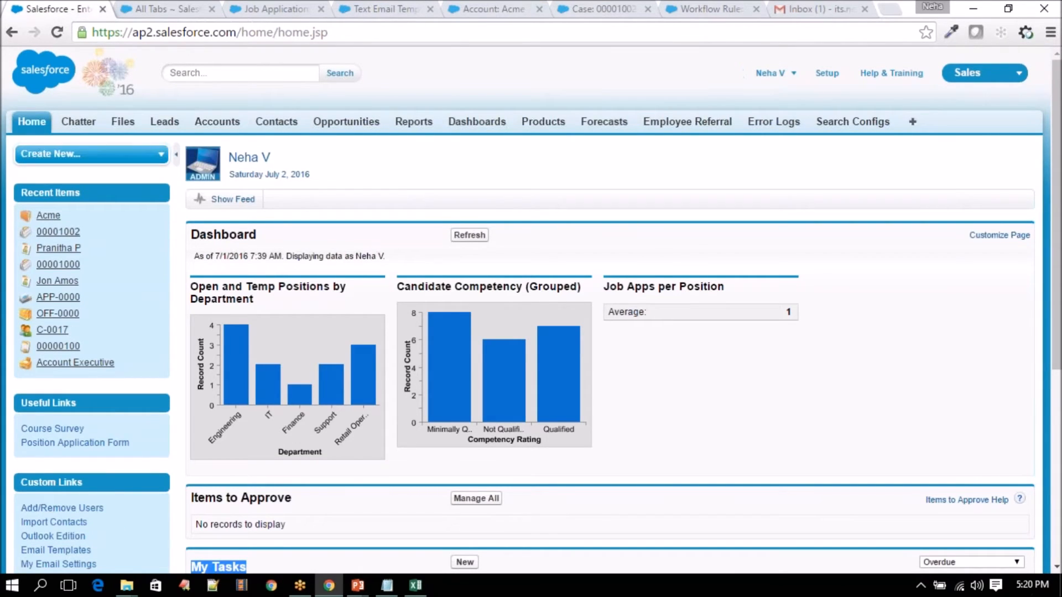
pyautogui.scroll(-4, 299, 347)
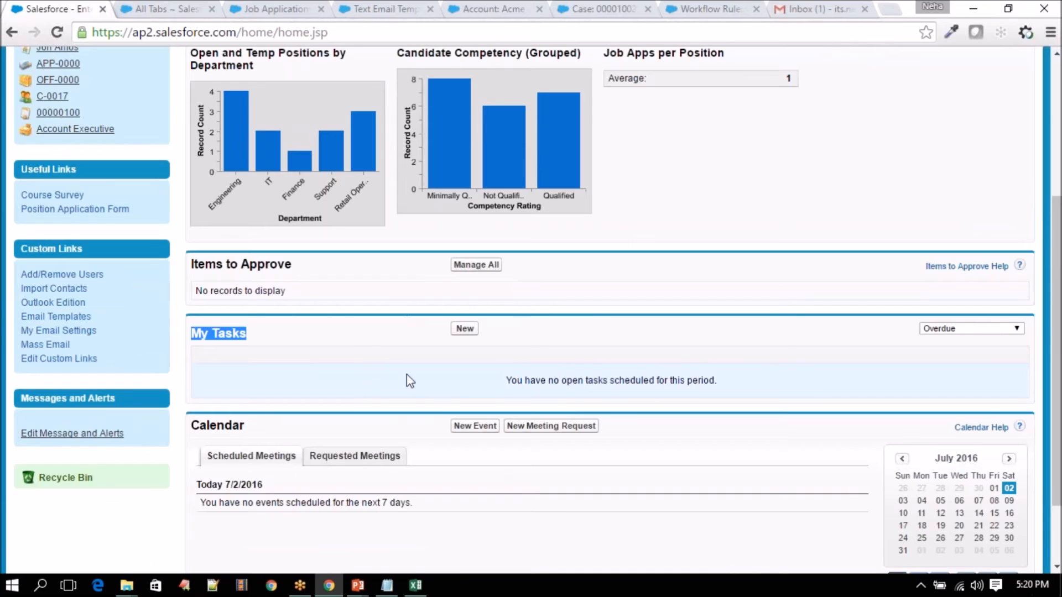
pyautogui.click(490, 8)
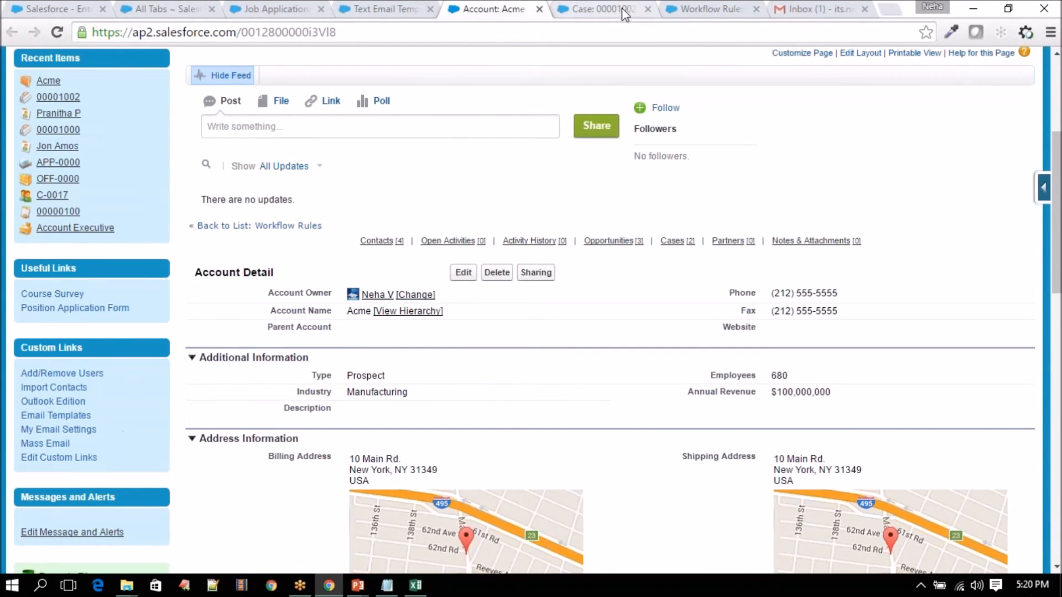
# - Save case 00001002 with Priority High and point out the new task in Open Activities
pyautogui.click(628, 9)
pyautogui.click(370, 309)
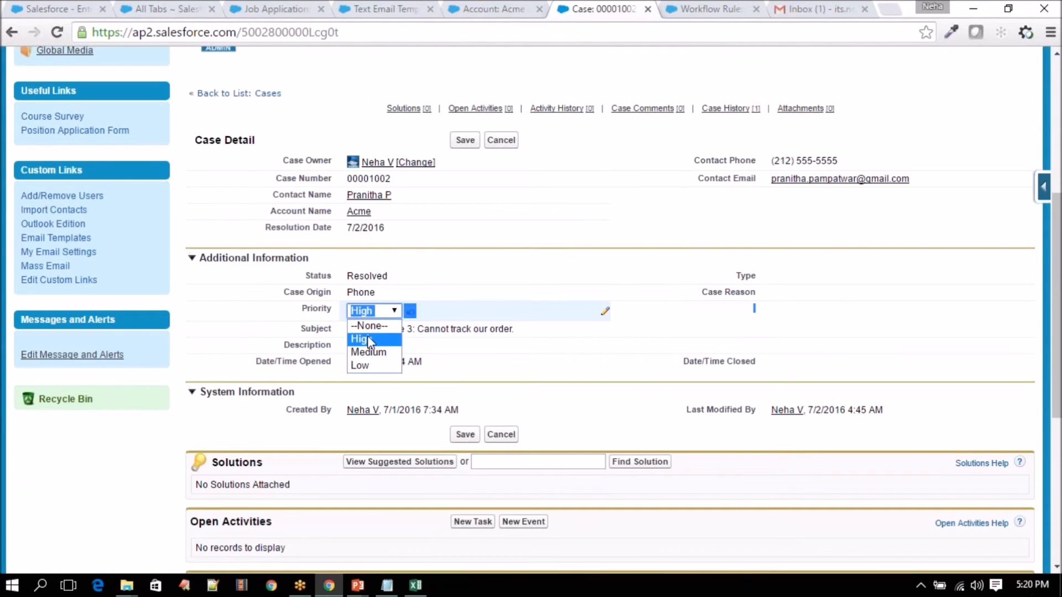
pyautogui.click(368, 337)
pyautogui.click(462, 140)
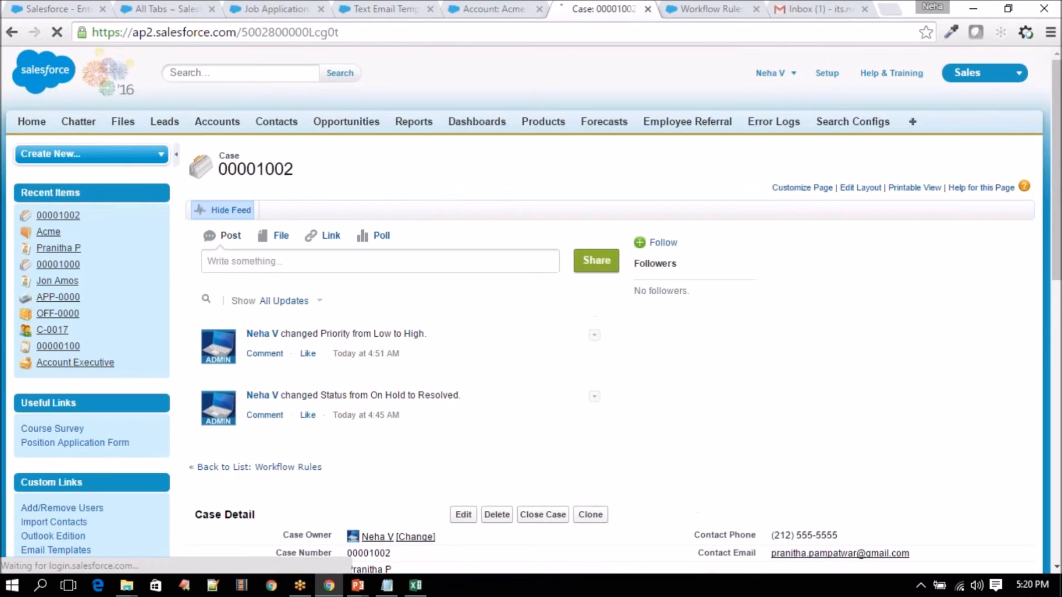
pyautogui.scroll(-7, 443, 365)
pyautogui.scroll(-4, 441, 412)
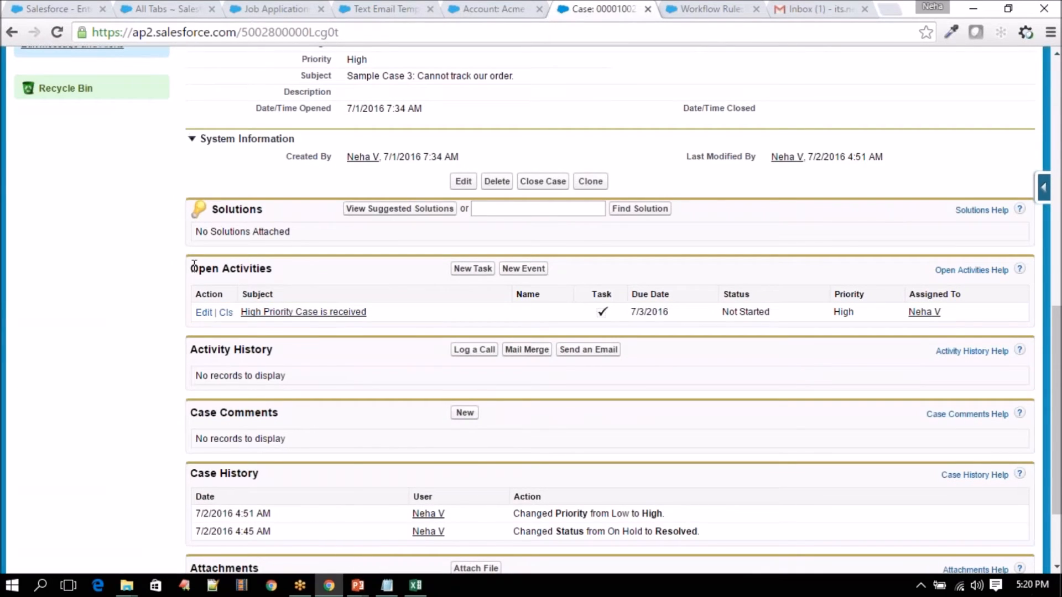
pyautogui.moveTo(196, 266); pyautogui.dragTo(297, 273)
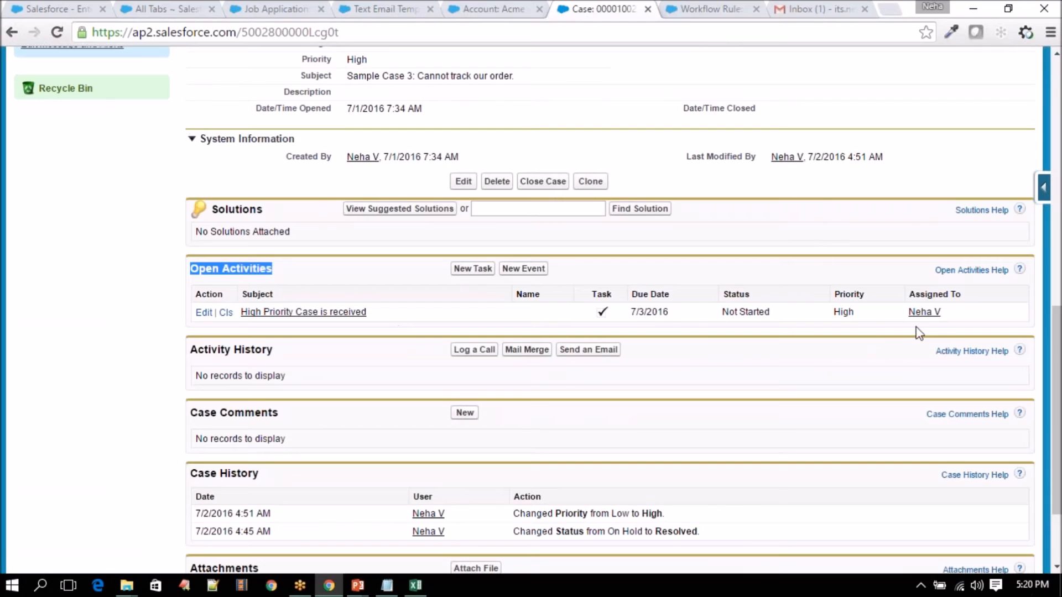
pyautogui.moveTo(908, 311); pyautogui.dragTo(942, 312)
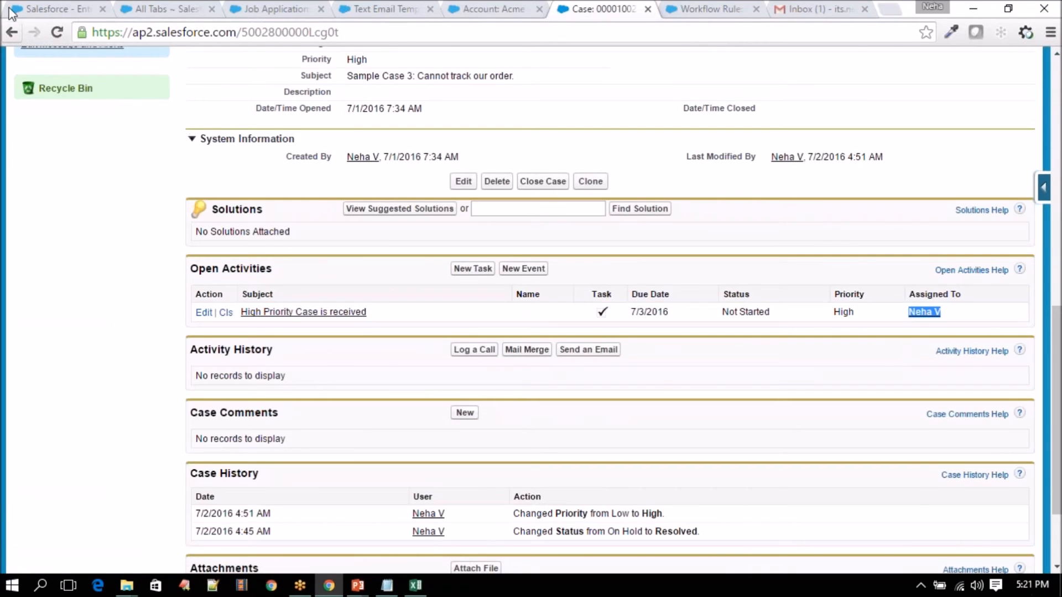
# - Return to the Home tab and reload it to check My Tasks
pyautogui.click(28, 8)
pyautogui.click(57, 32)
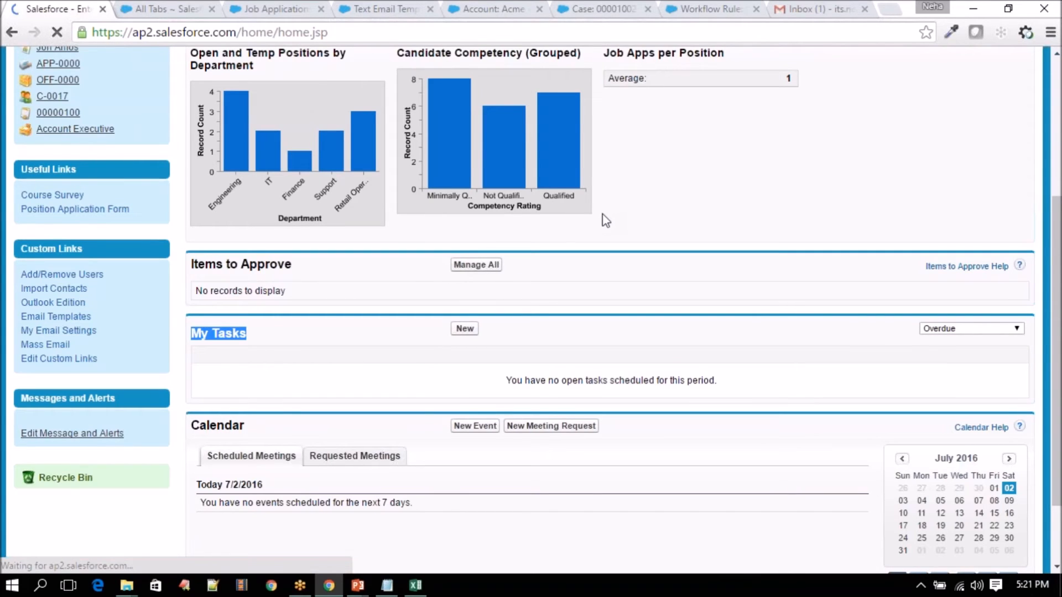
pyautogui.scroll(-6, 606, 219)
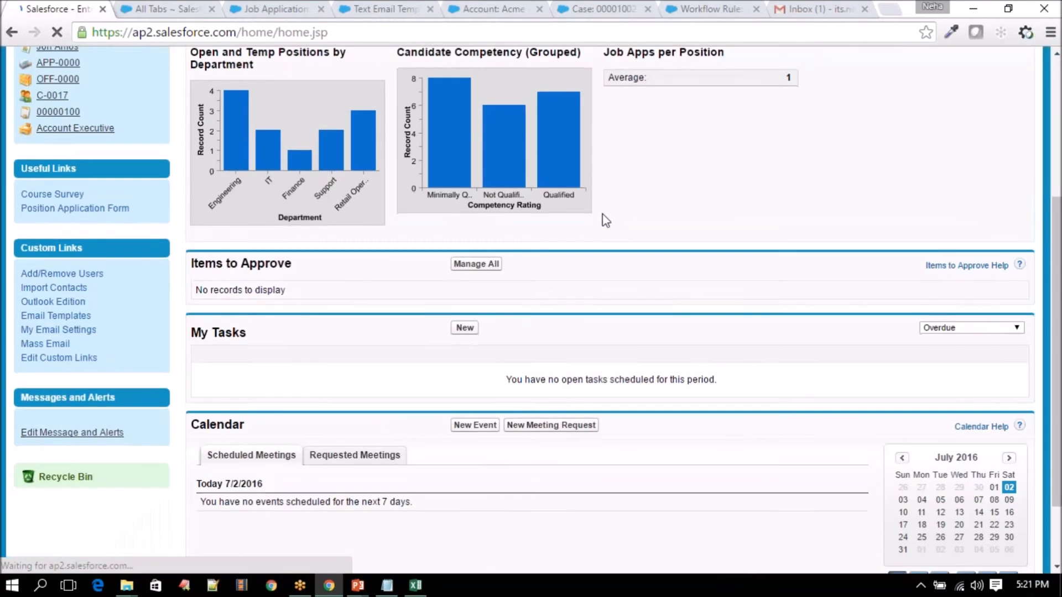
# - Cycle My Tasks through Today + Overdue and Today to Tomorrow, revealing the 'High Priority Case is received' task
pyautogui.click(1013, 238)
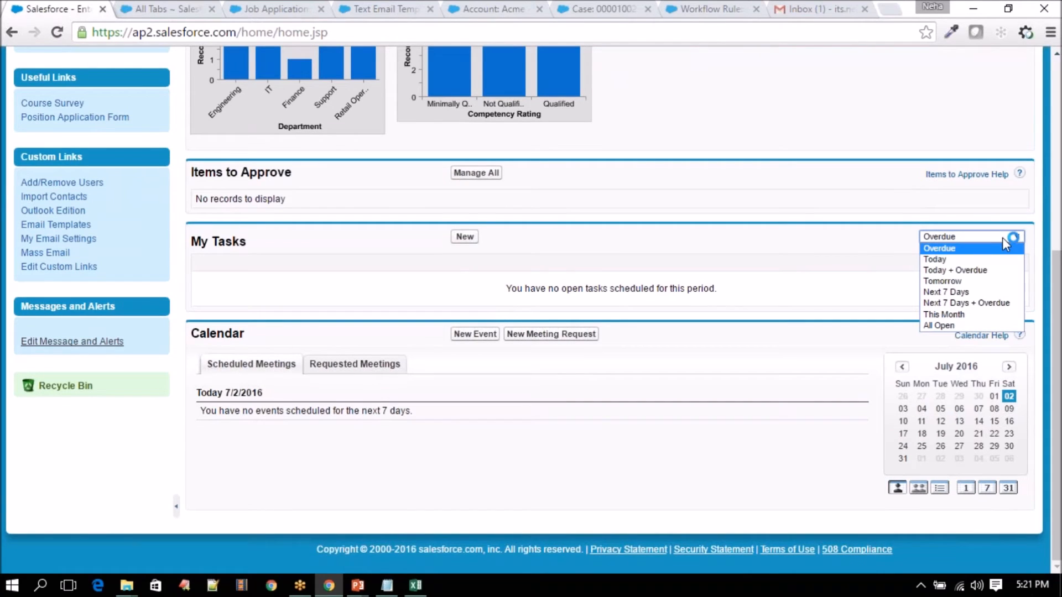
pyautogui.click(985, 271)
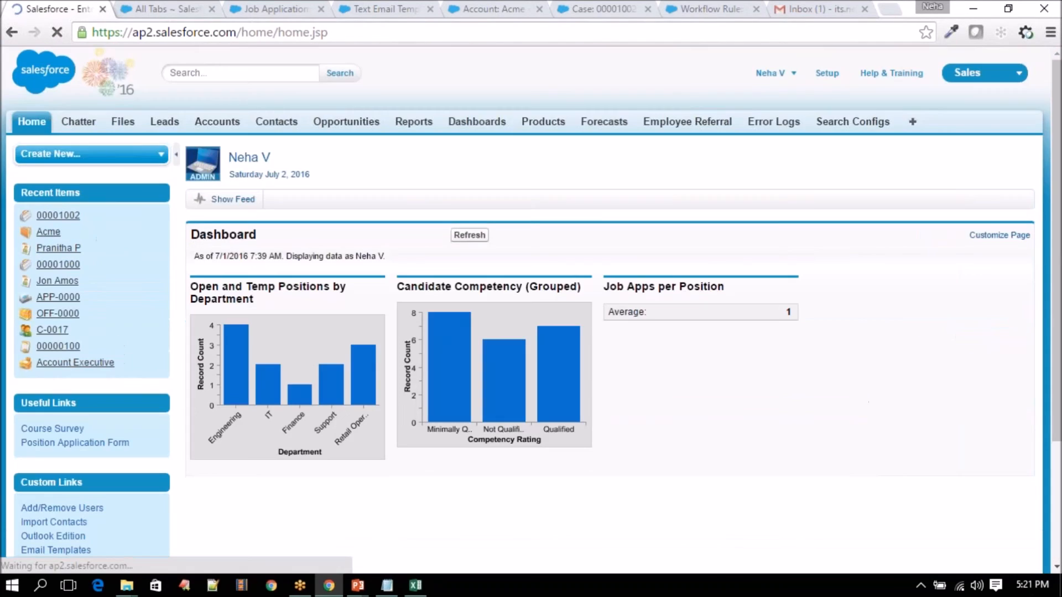
pyautogui.scroll(-4, 978, 280)
pyautogui.click(983, 329)
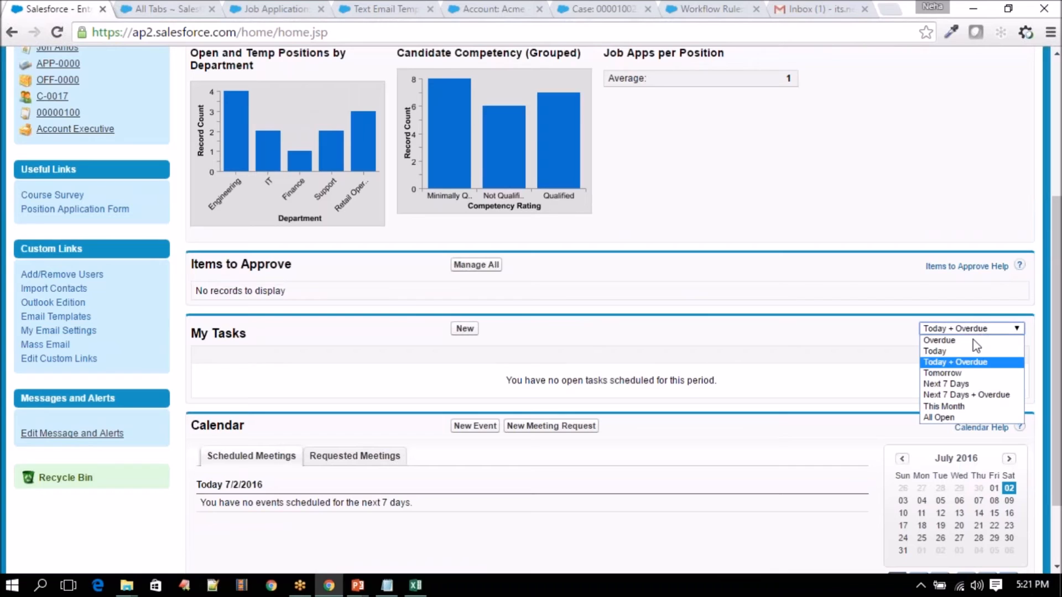
pyautogui.click(968, 357)
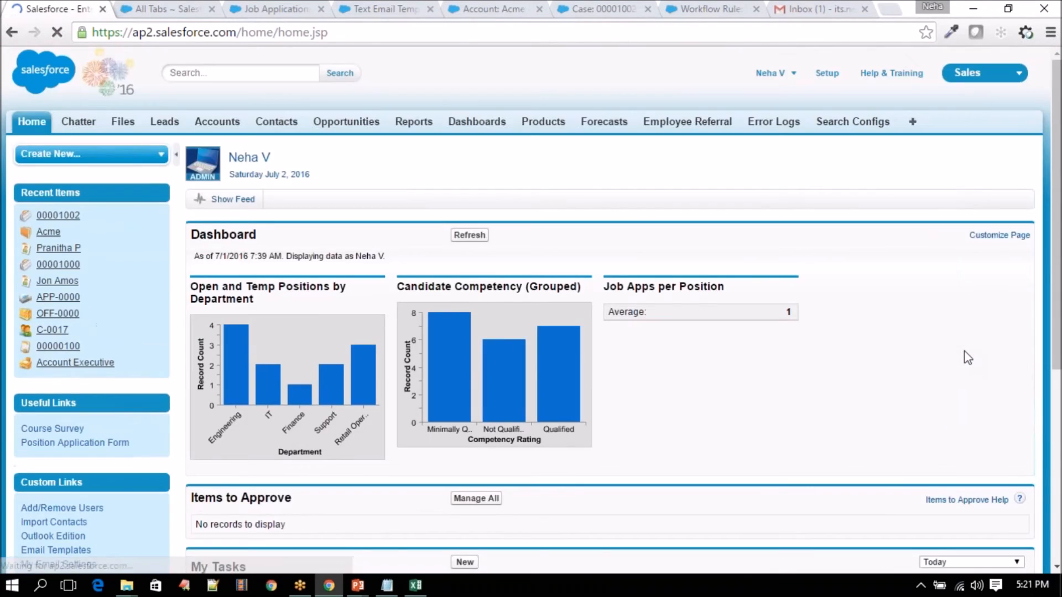
pyautogui.scroll(-5, 967, 356)
pyautogui.click(963, 252)
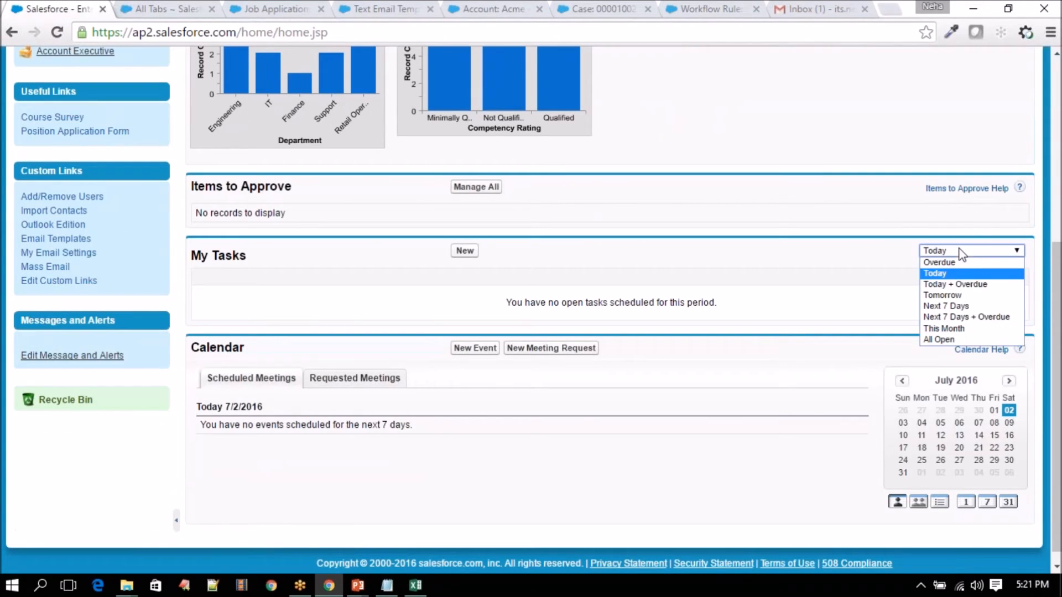
pyautogui.click(958, 295)
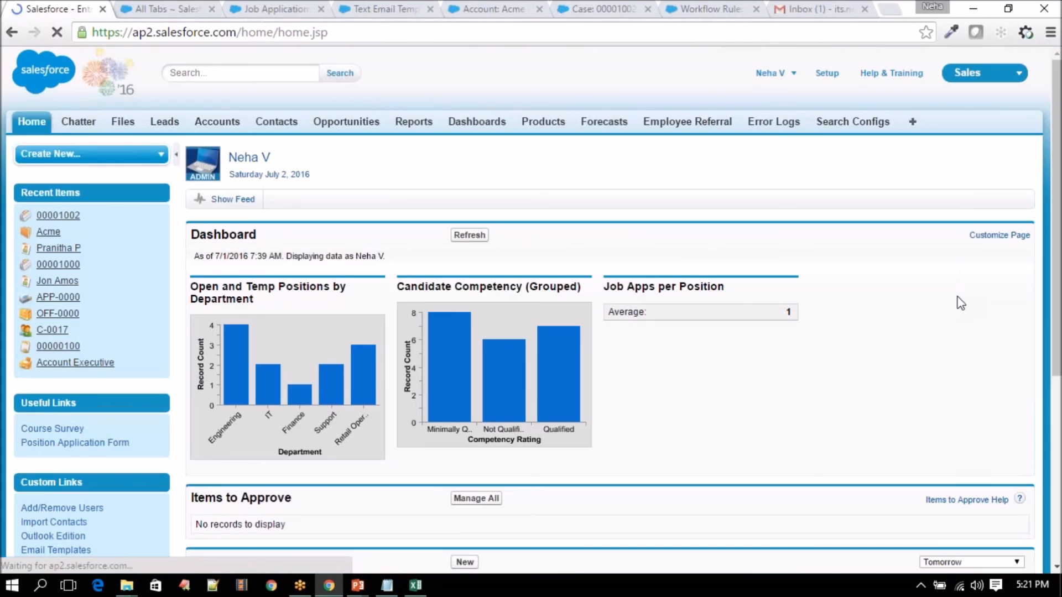
pyautogui.scroll(-5, 961, 303)
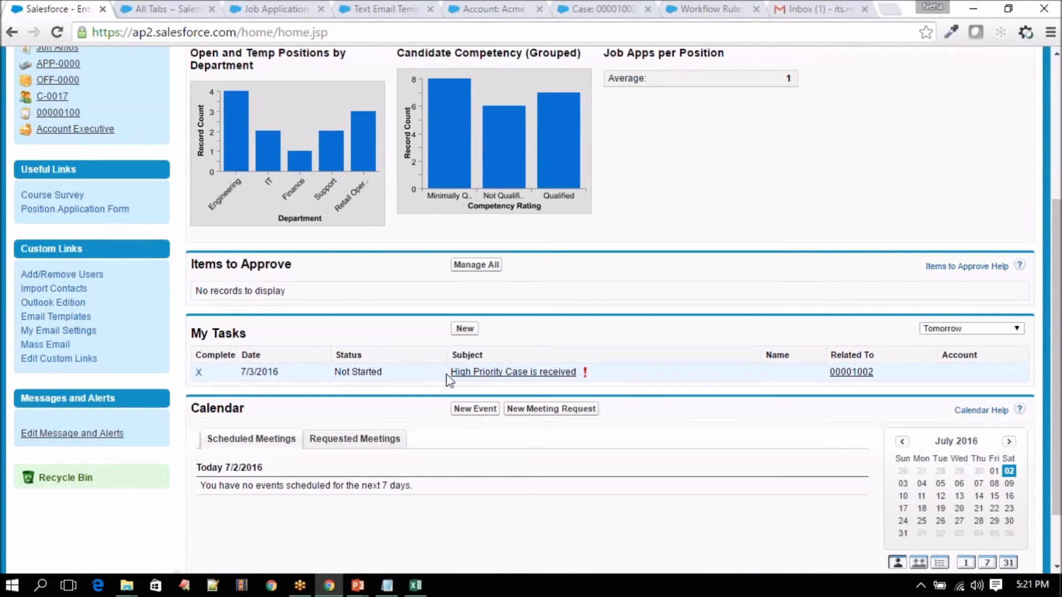
pyautogui.moveTo(583, 373); pyautogui.dragTo(587, 369)
pyautogui.click(594, 378)
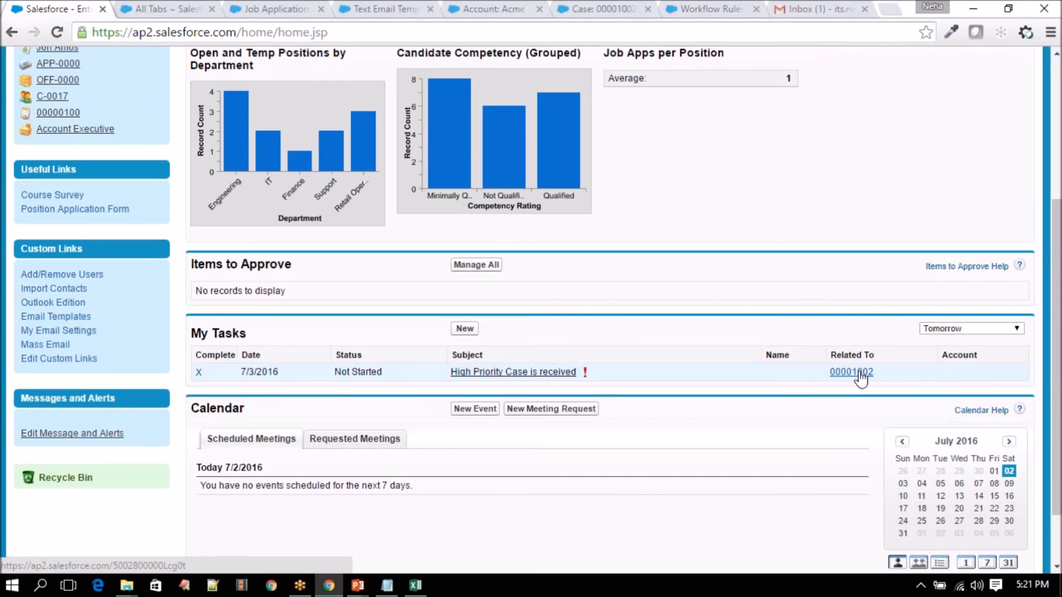
# - Go back to the Home tab and scroll to the My Tasks list
pyautogui.click(602, 8)
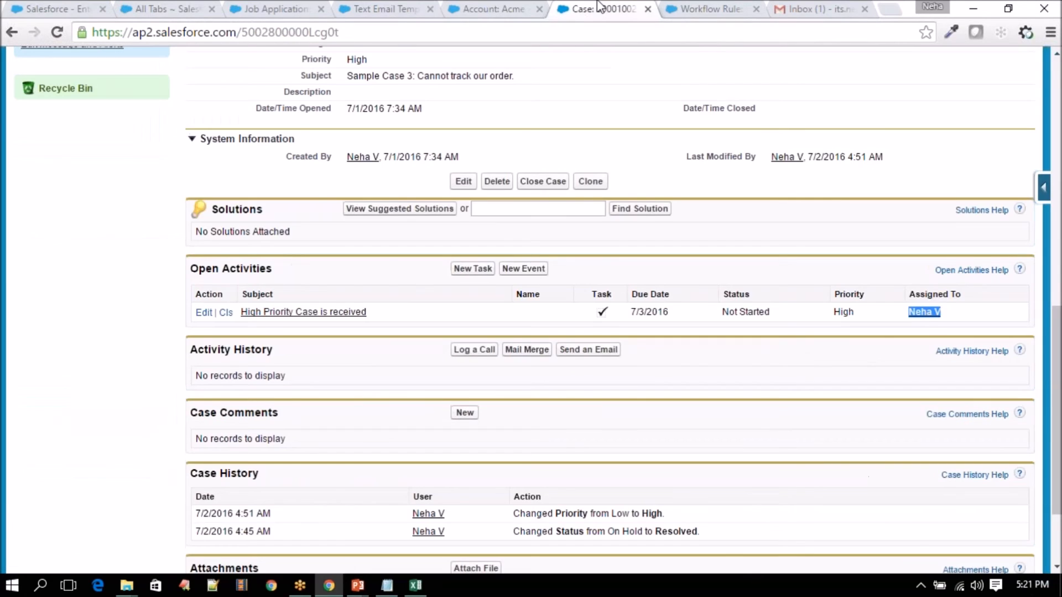
pyautogui.click(3, 3)
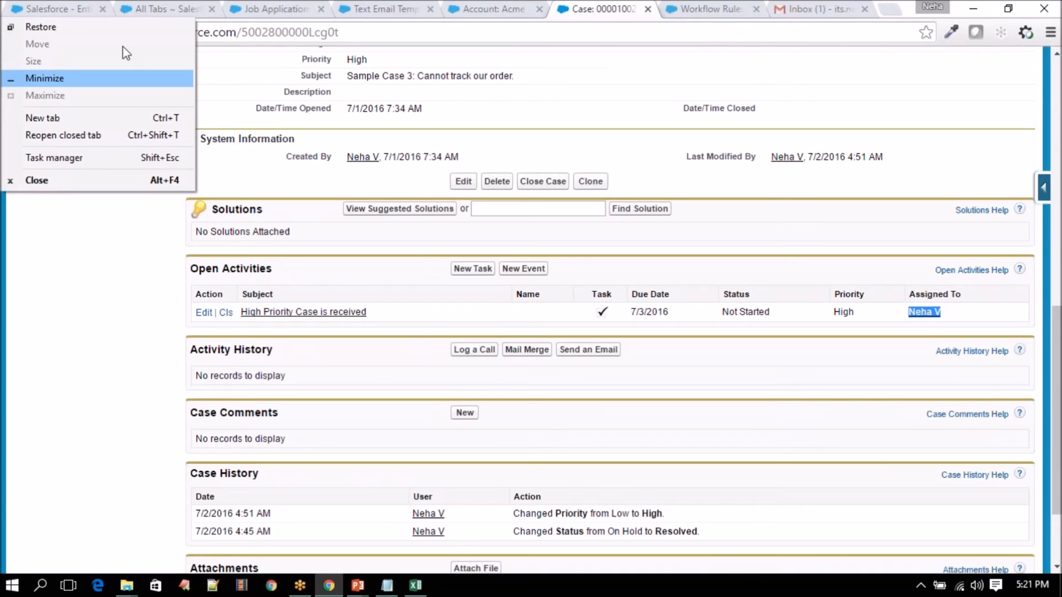
pyautogui.click(65, 10)
pyautogui.scroll(5, 555, 393)
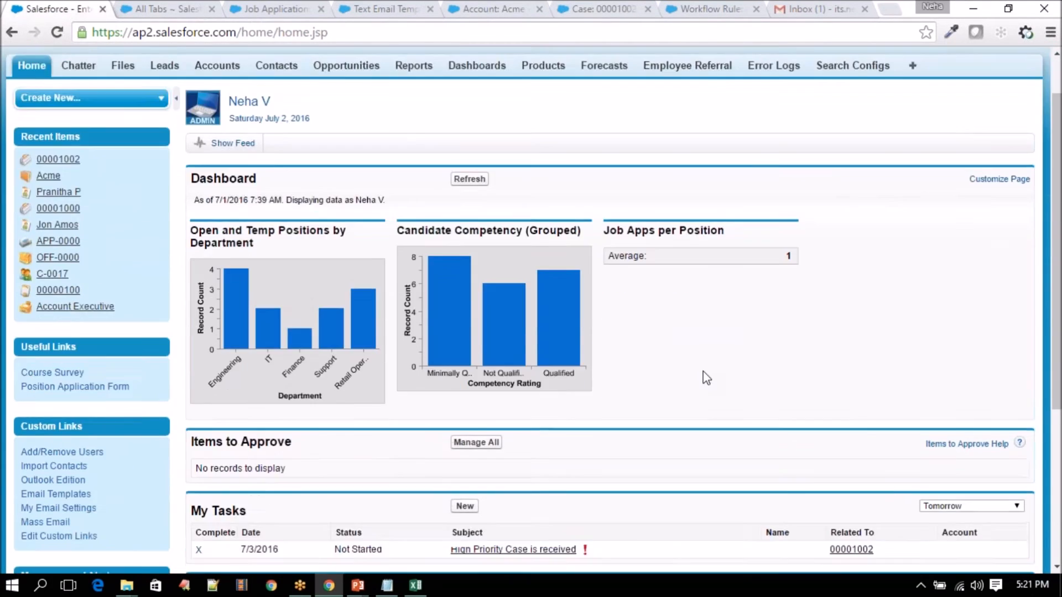
pyautogui.scroll(-5, 317, 308)
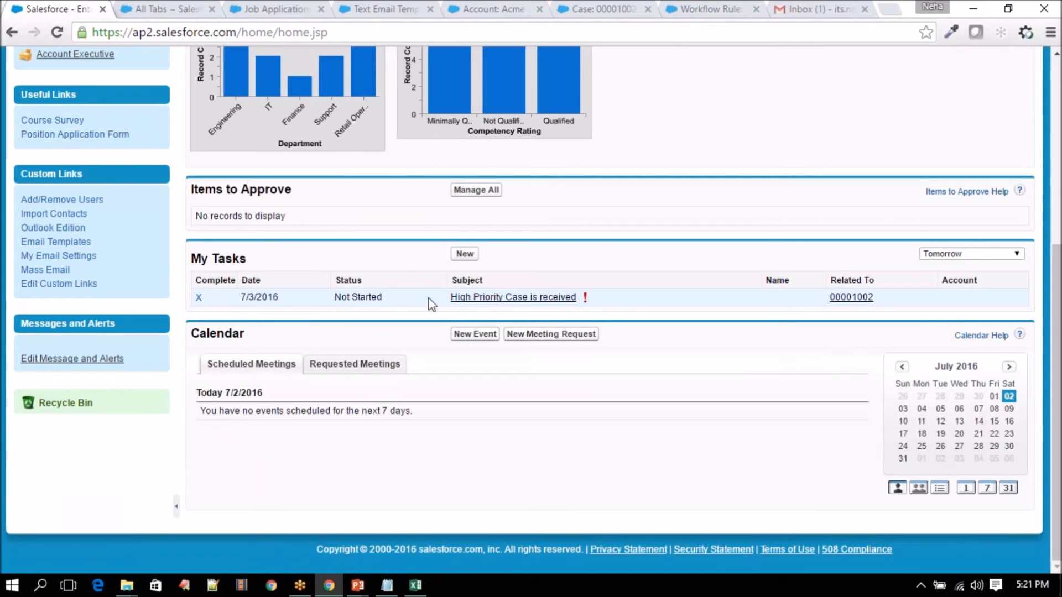
# - Open the task's 00001002 Related To link in a new tab and review its Open Activities
pyautogui.keyDown('ctrl'); pyautogui.click(860, 298); pyautogui.keyUp('ctrl')
pyautogui.click(147, 9)
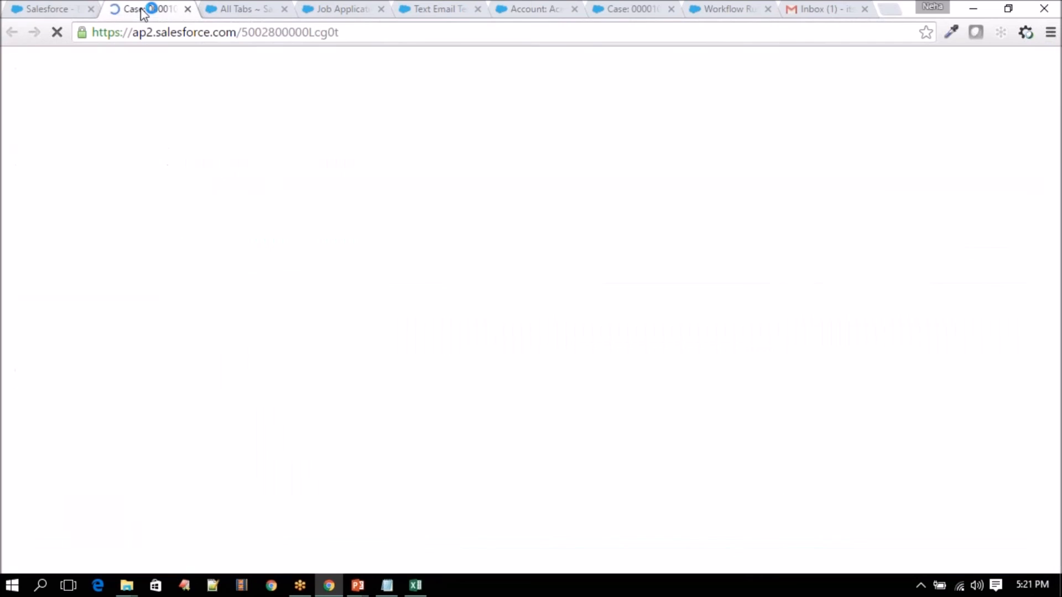
pyautogui.scroll(-6, 332, 359)
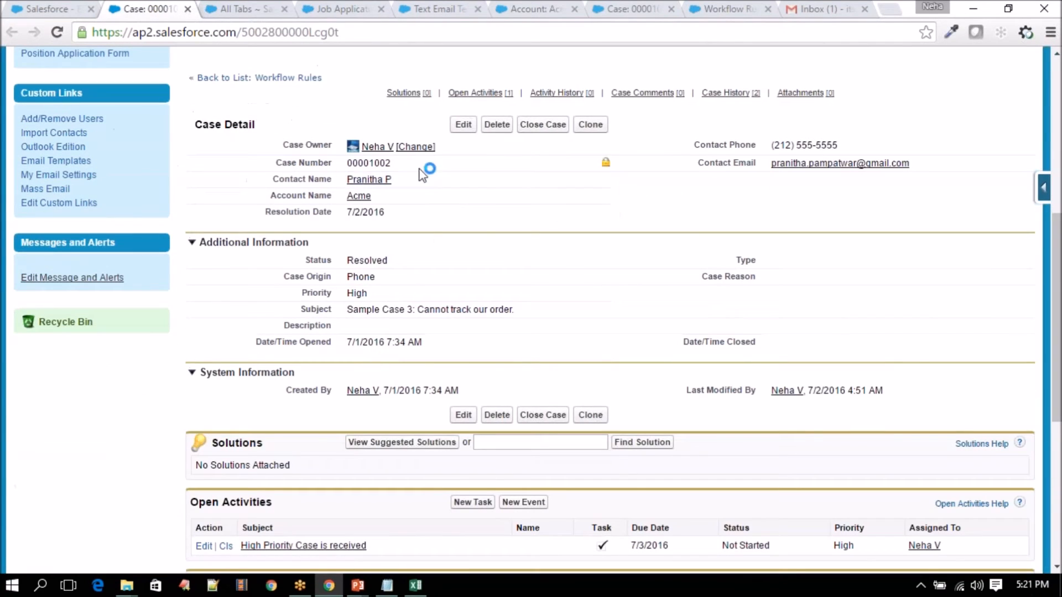
pyautogui.moveTo(375, 185)
pyautogui.moveTo(376, 180)
pyautogui.scroll(-3, 351, 375)
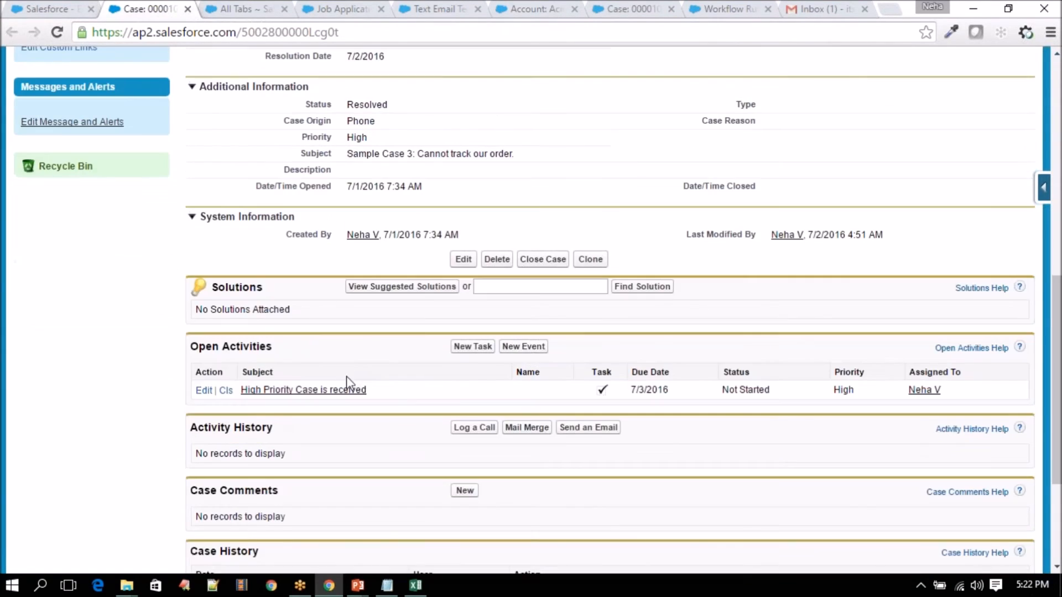
# - Close the 'High Priority Case is received' task with Status Completed, save it, and return to Home
pyautogui.click(226, 395)
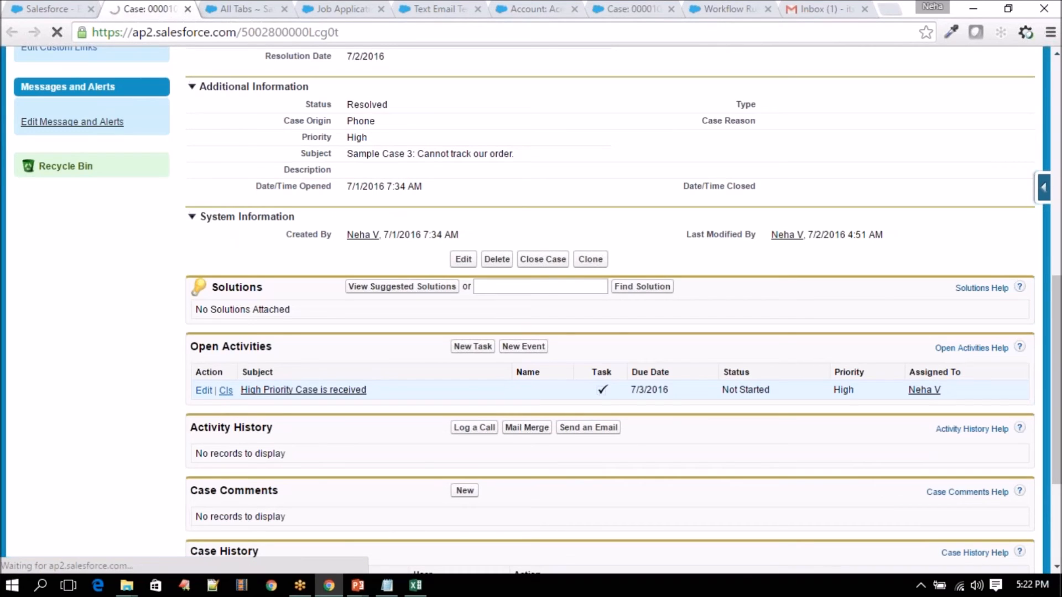
pyautogui.scroll(-1, 326, 331)
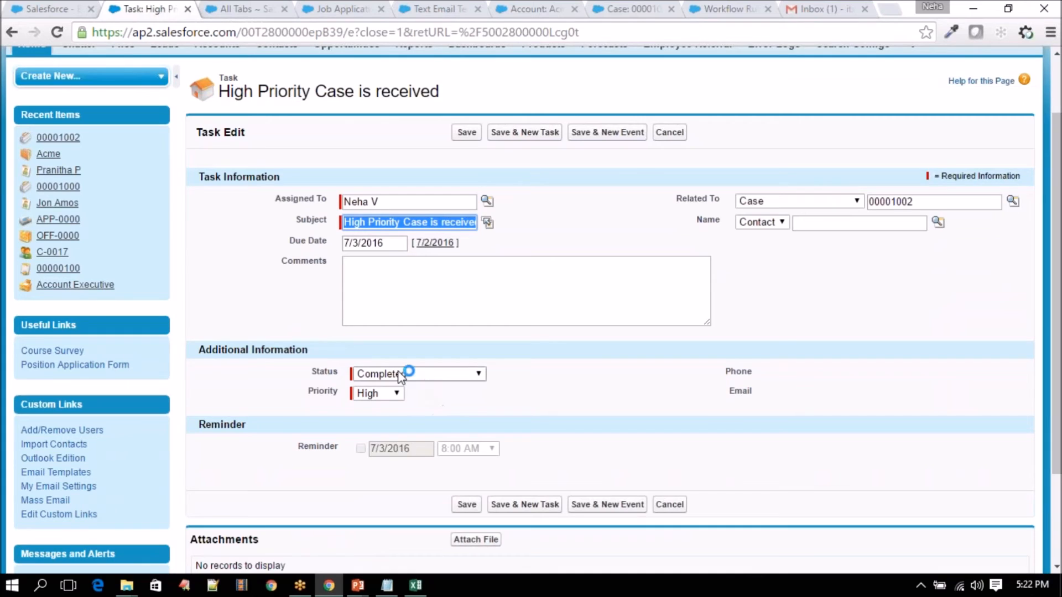
pyautogui.click(417, 375)
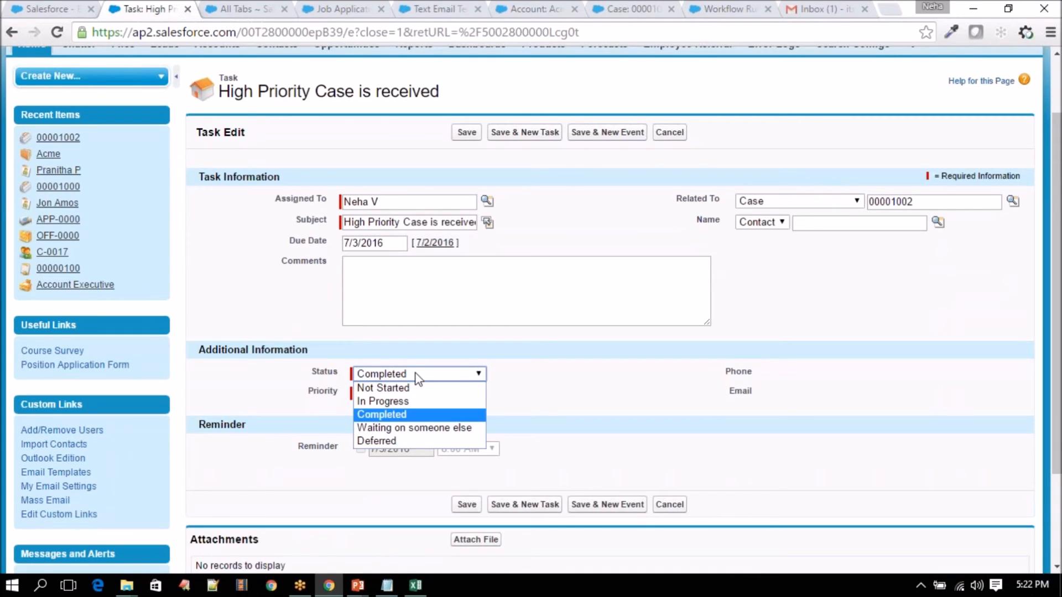
pyautogui.click(417, 375)
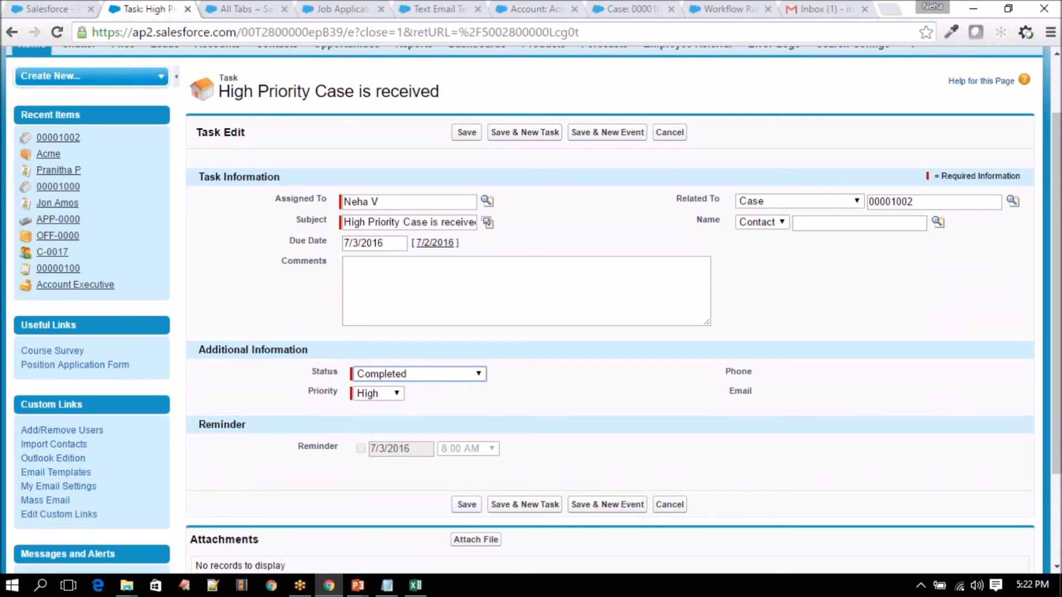
pyautogui.click(467, 505)
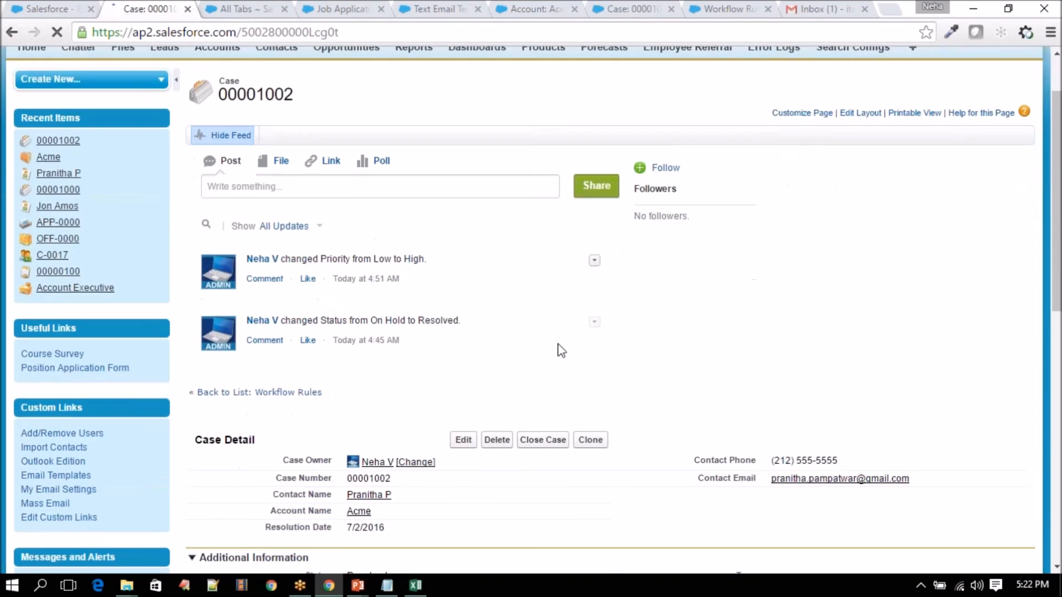
pyautogui.scroll(-12, 559, 349)
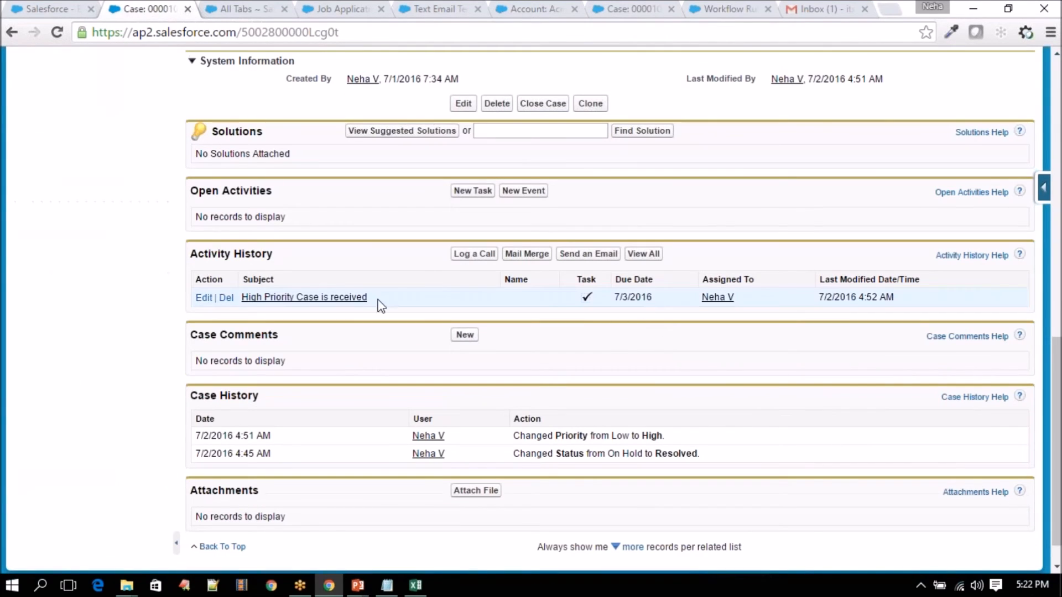
pyautogui.click(63, 8)
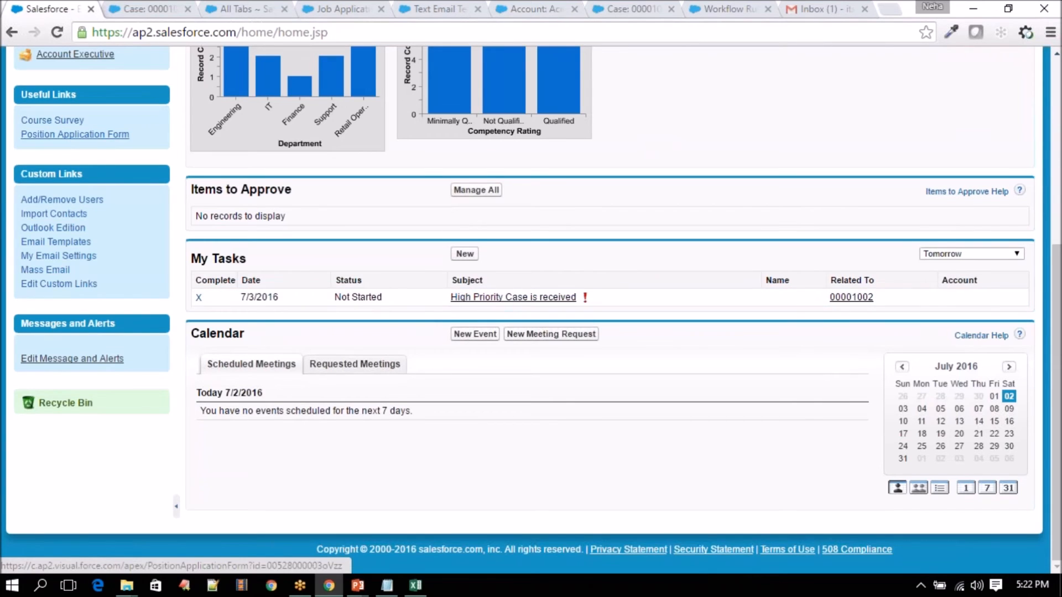
# - Reload the Home page and filter My Tasks to Today + Overdue, then Overdue
pyautogui.click(57, 32)
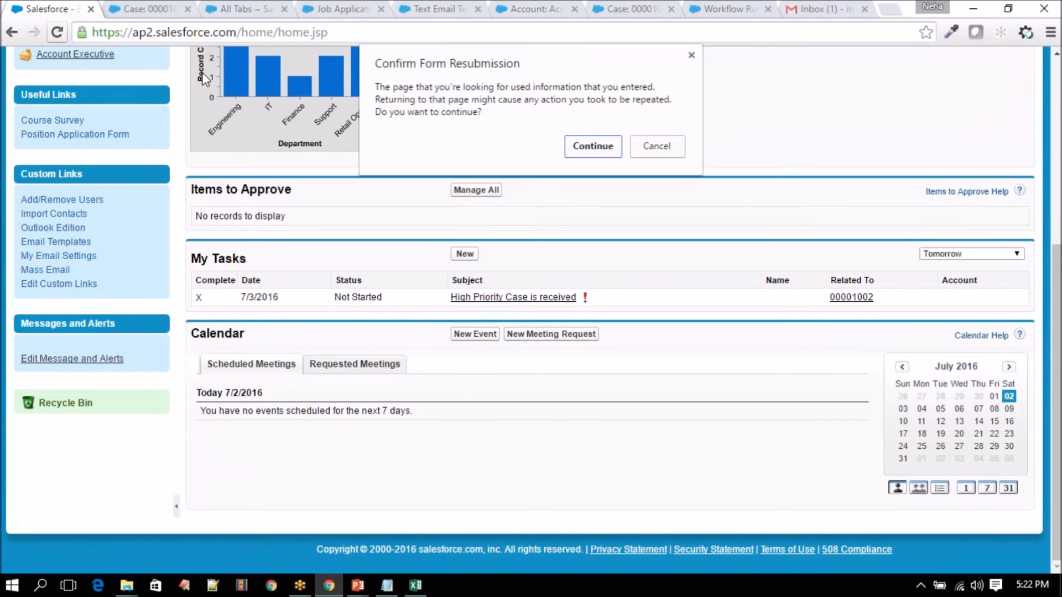
pyautogui.click(591, 145)
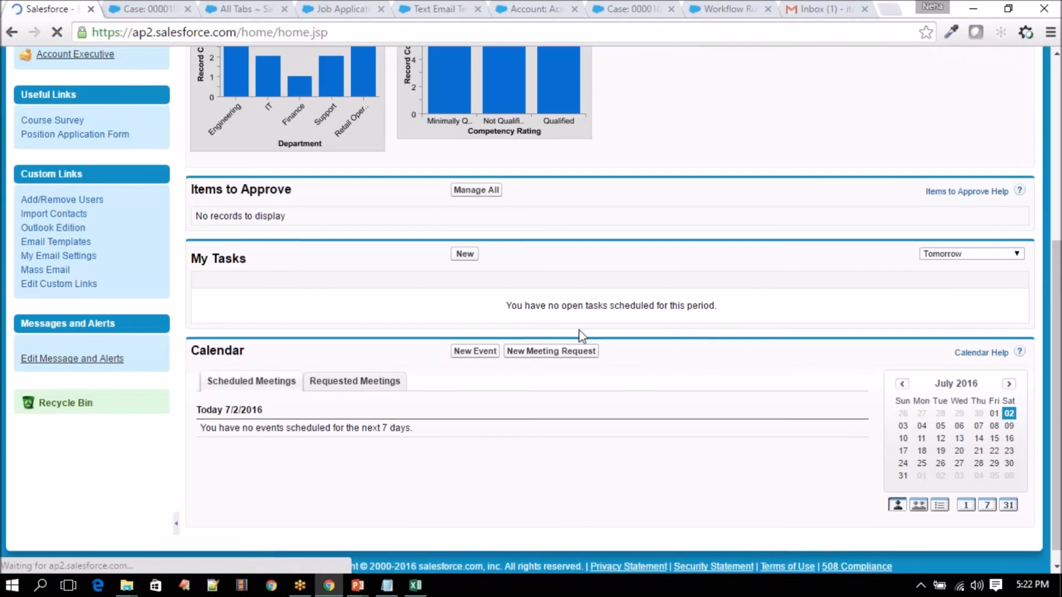
pyautogui.click(967, 237)
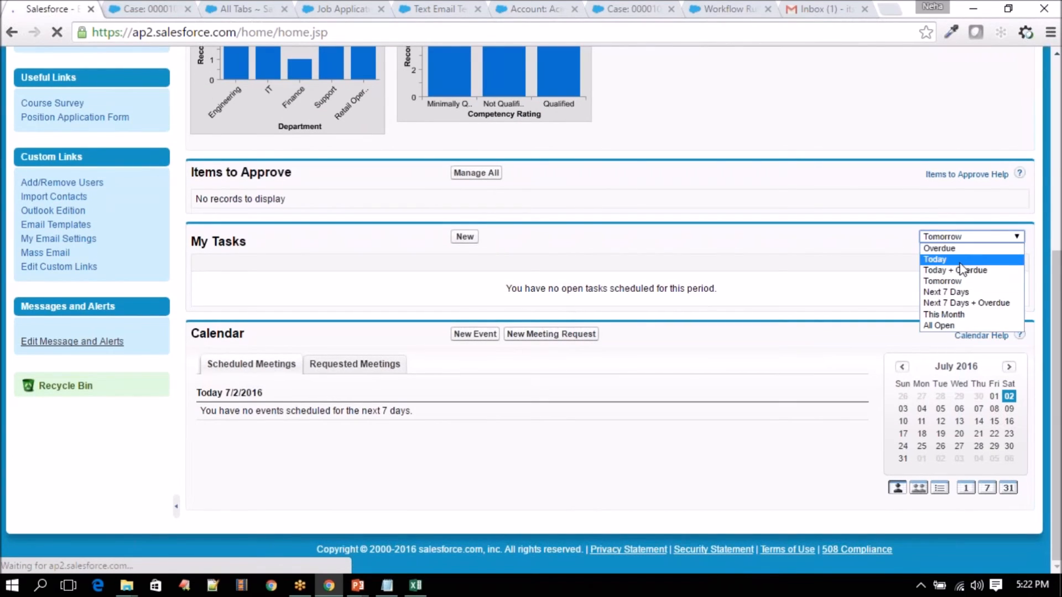
pyautogui.click(955, 269)
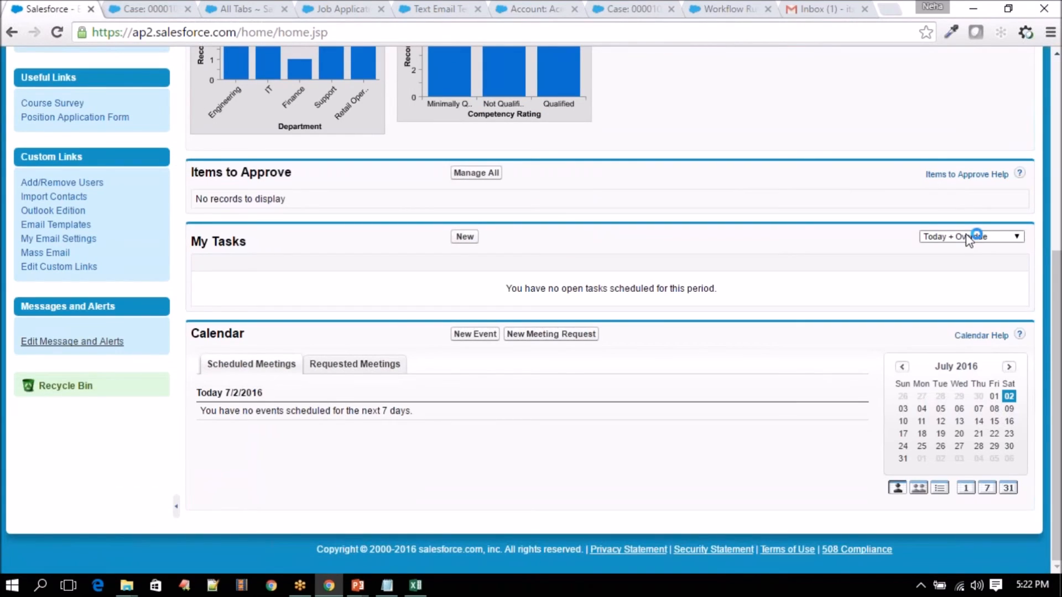
pyautogui.click(968, 238)
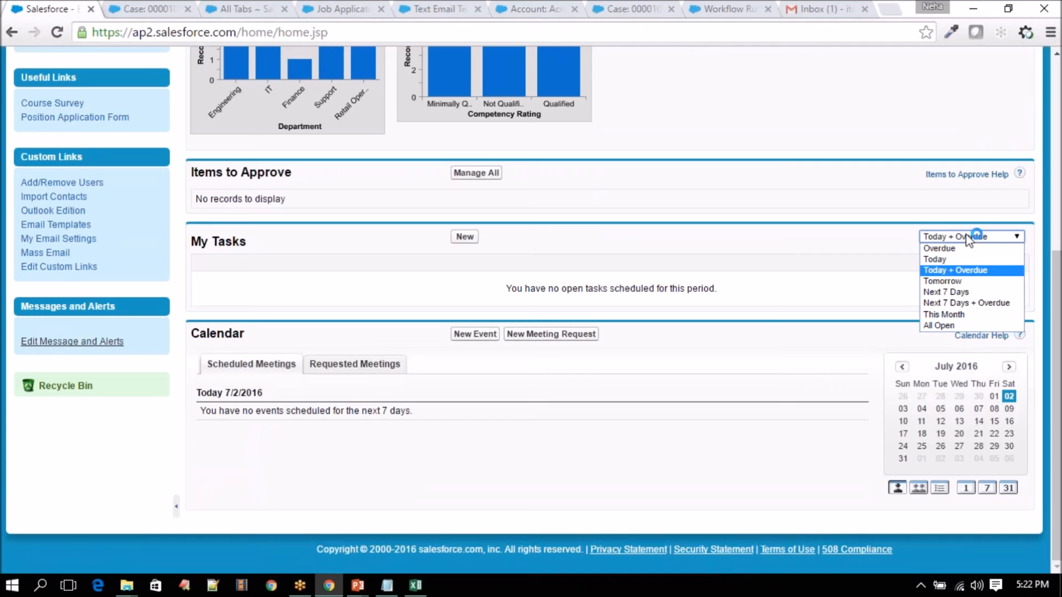
pyautogui.click(939, 249)
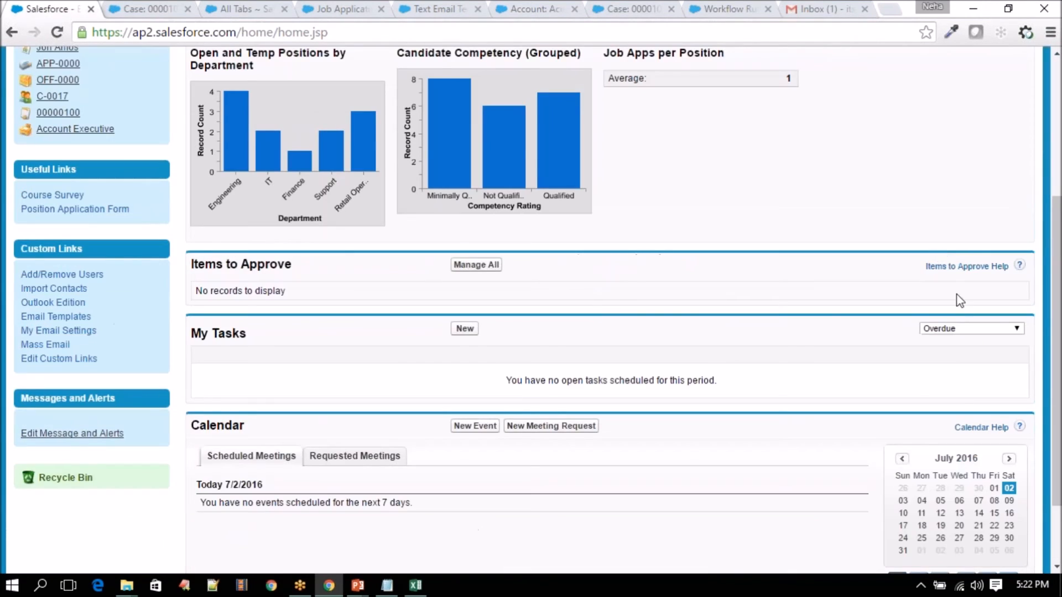
# - Filter My Tasks to Today and confirm it shows no open tasks
pyautogui.click(962, 328)
pyautogui.click(948, 351)
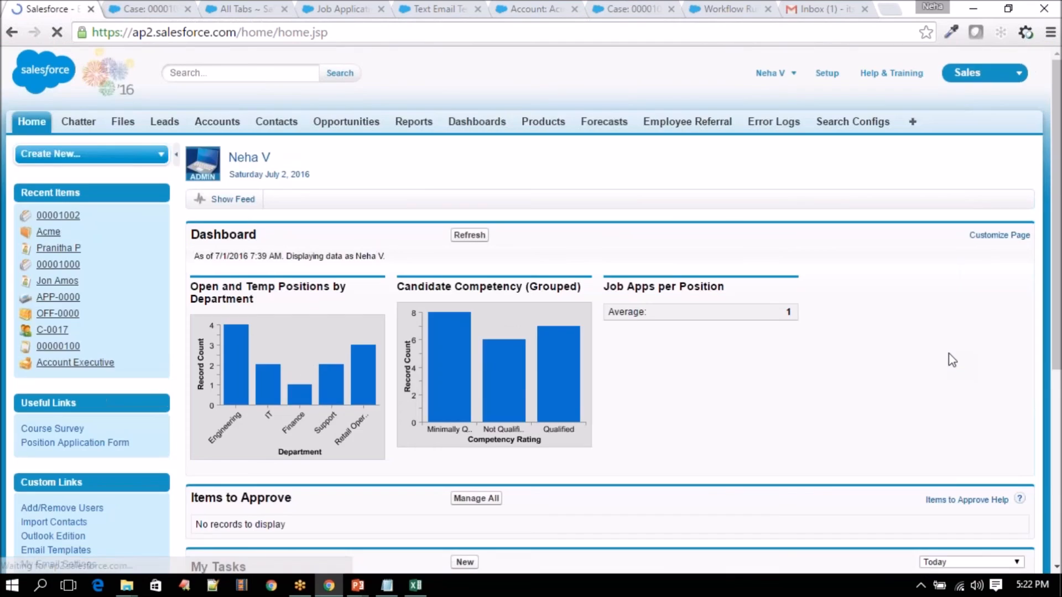
pyautogui.scroll(-2, 951, 358)
pyautogui.click(957, 238)
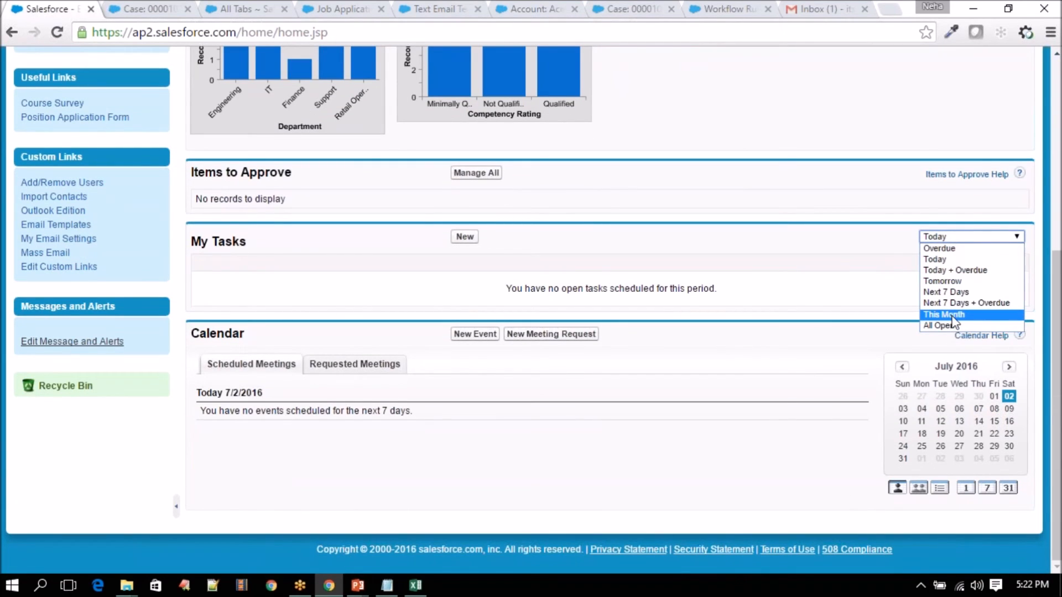
pyautogui.click(896, 201)
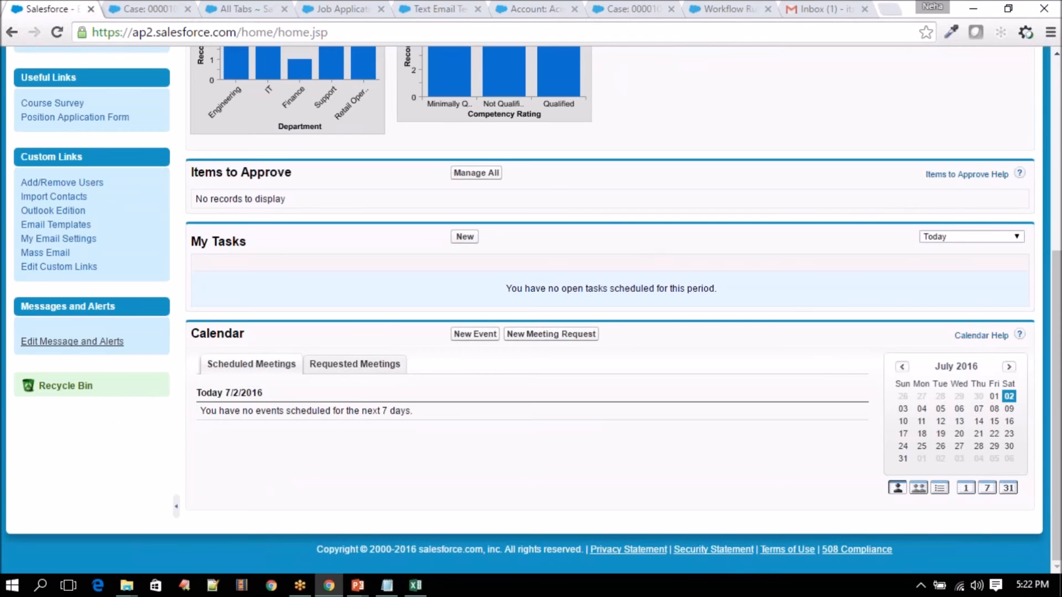
pyautogui.moveTo(501, 288); pyautogui.dragTo(250, 273)
pyautogui.click(245, 274)
pyautogui.click(146, 9)
pyautogui.click(241, 9)
# - Cycle through the browser tabs and close the Acme account and case record tabs
pyautogui.click(349, 10)
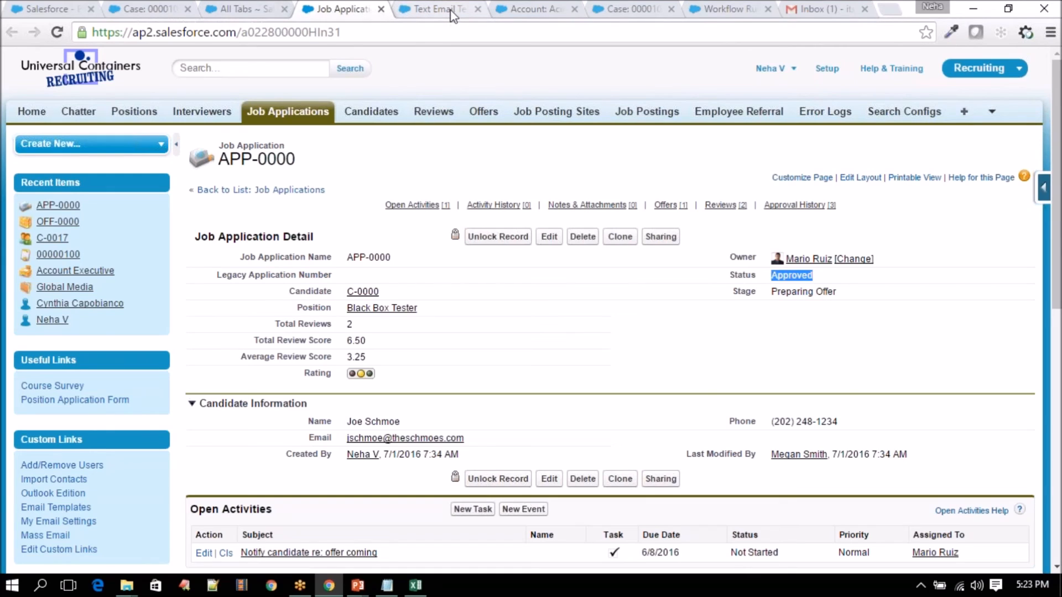
pyautogui.hotkey('ctrl', 'Tab')
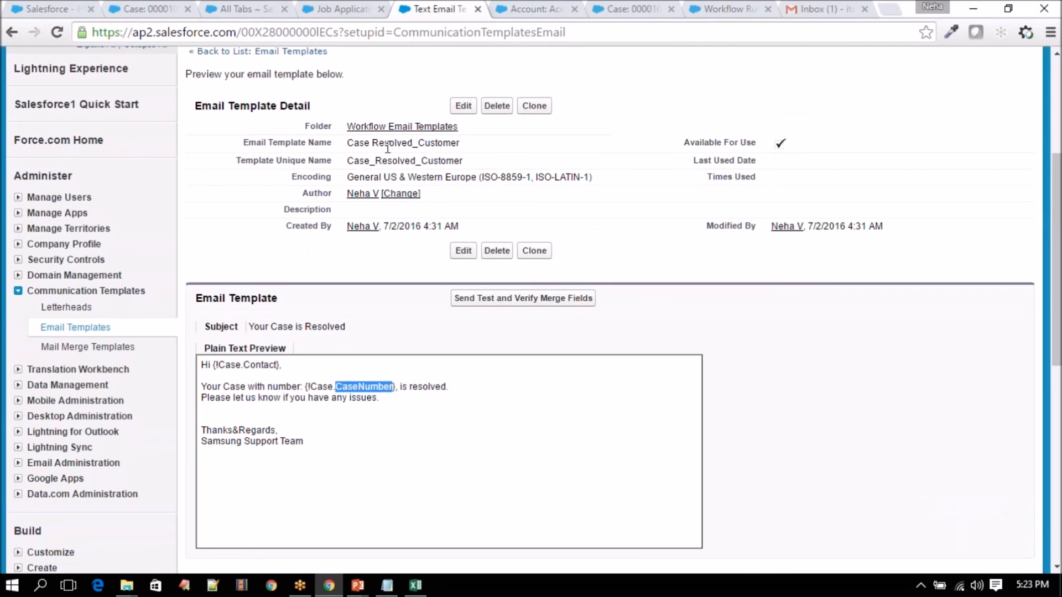
pyautogui.hotkey('ctrl', 'Tab')
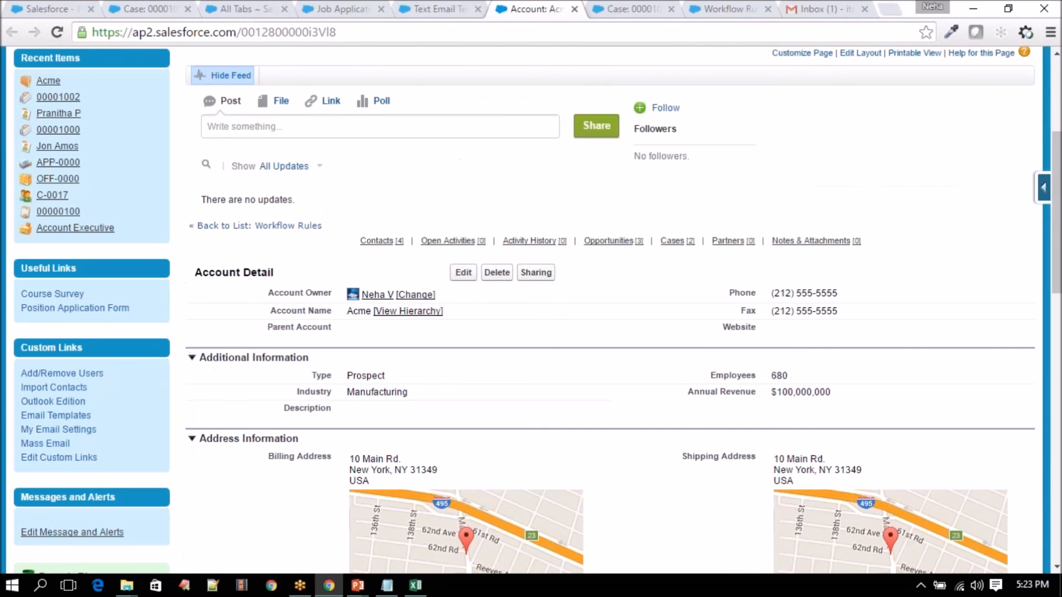
pyautogui.click(574, 9)
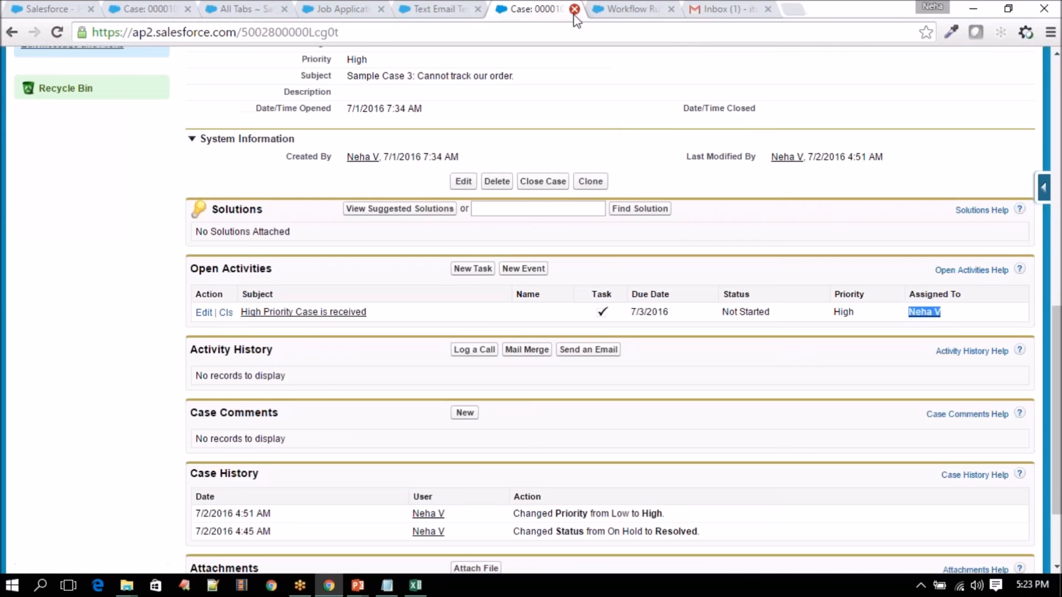
pyautogui.click(575, 12)
# - Bring the Class-5 WF&Process Builder deck forward on slide 4, Actions Supported in Workflow Rules
pyautogui.moveTo(357, 585)
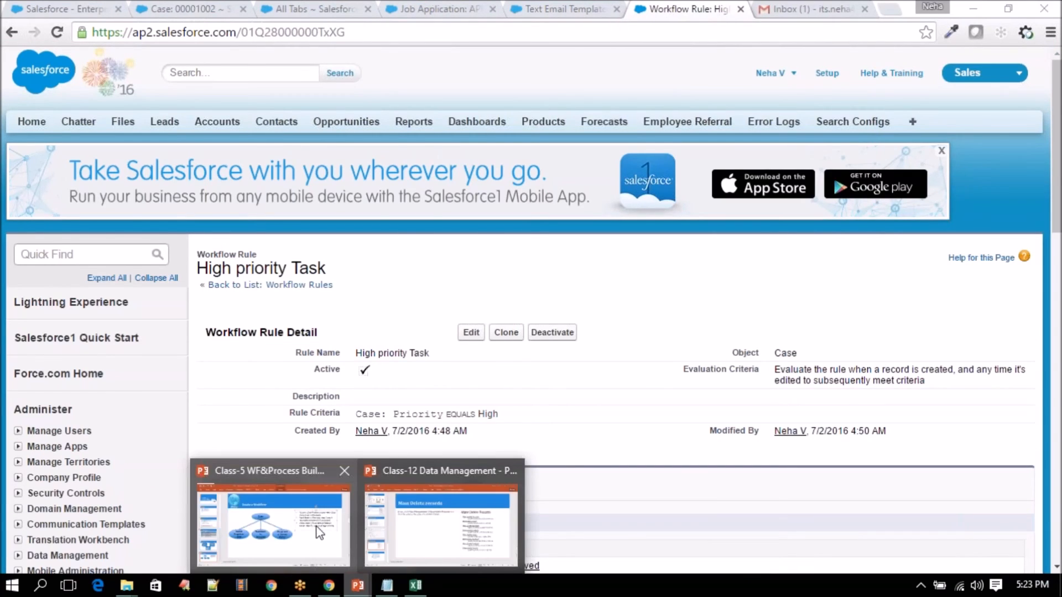
pyautogui.click(319, 532)
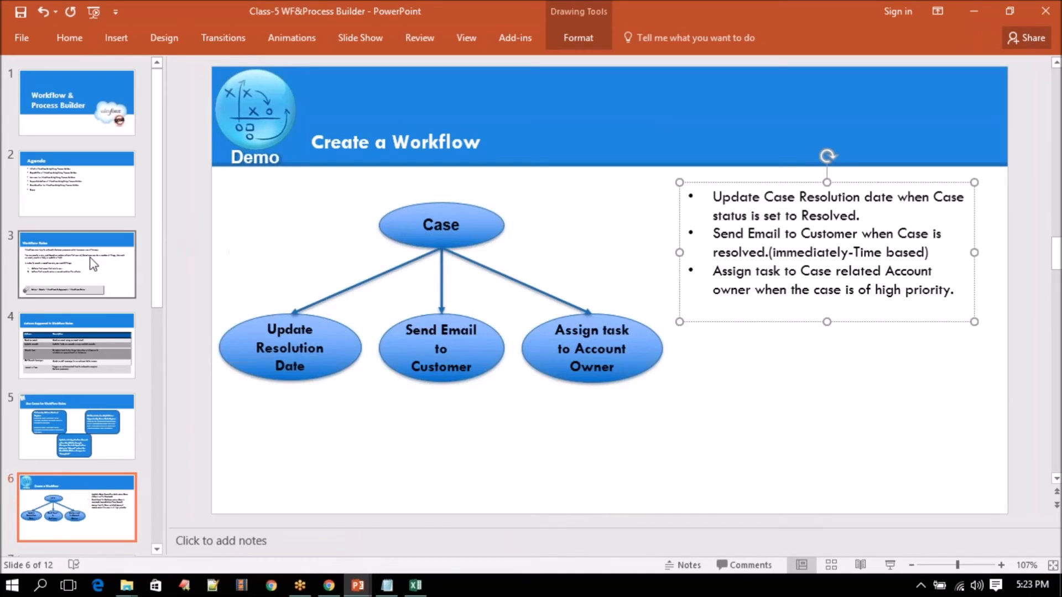
pyautogui.click(78, 344)
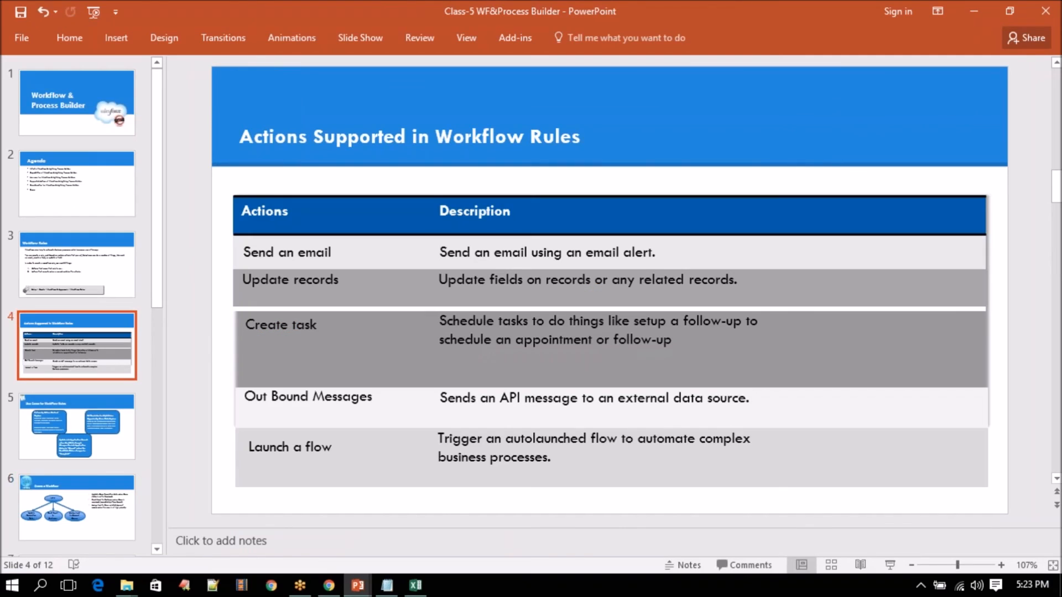